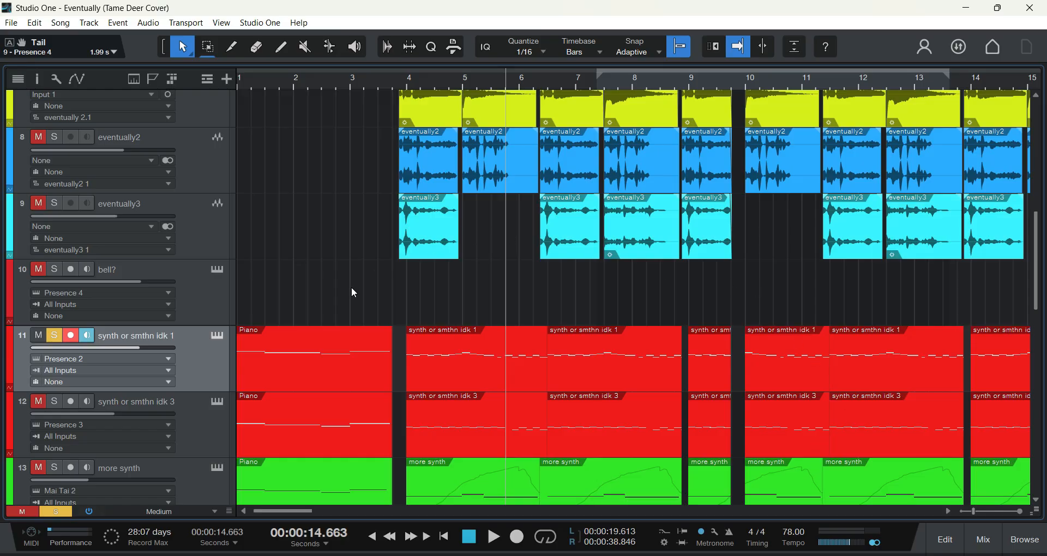
Step: Return the playback position to the start of the song and solo the Piano track
scroll(360, 305, "up", 6)
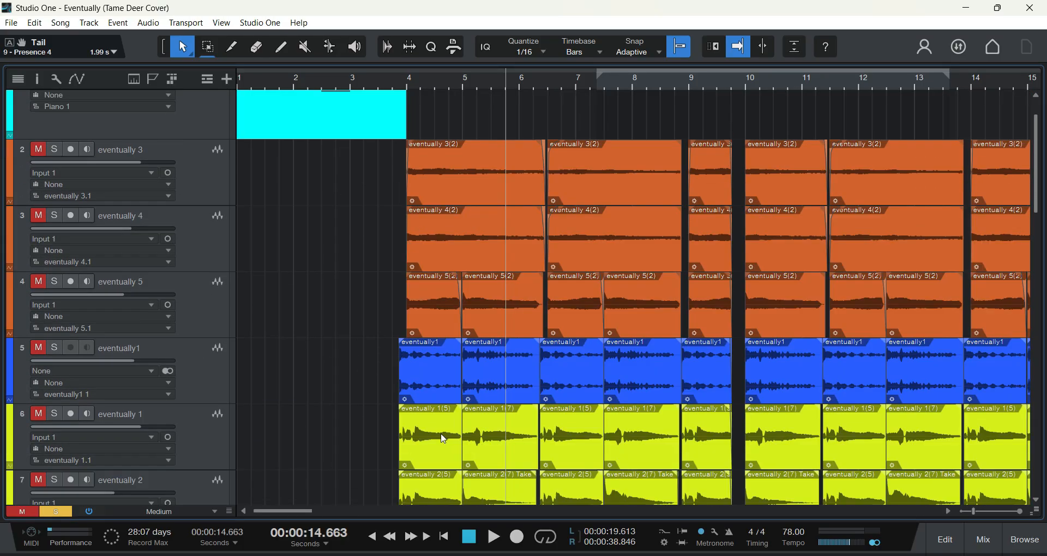
left_click(469, 536)
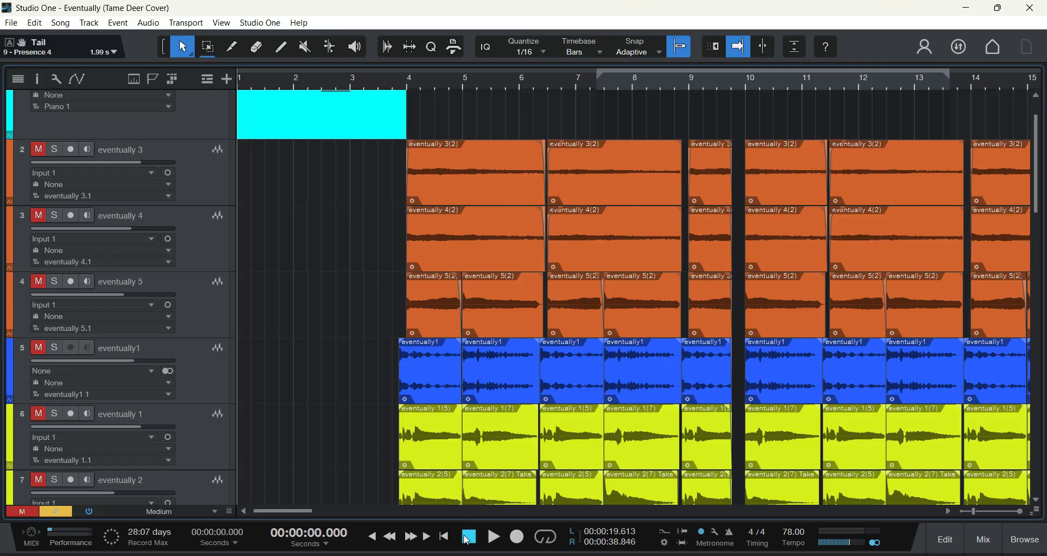
scroll(337, 366, "up", 1)
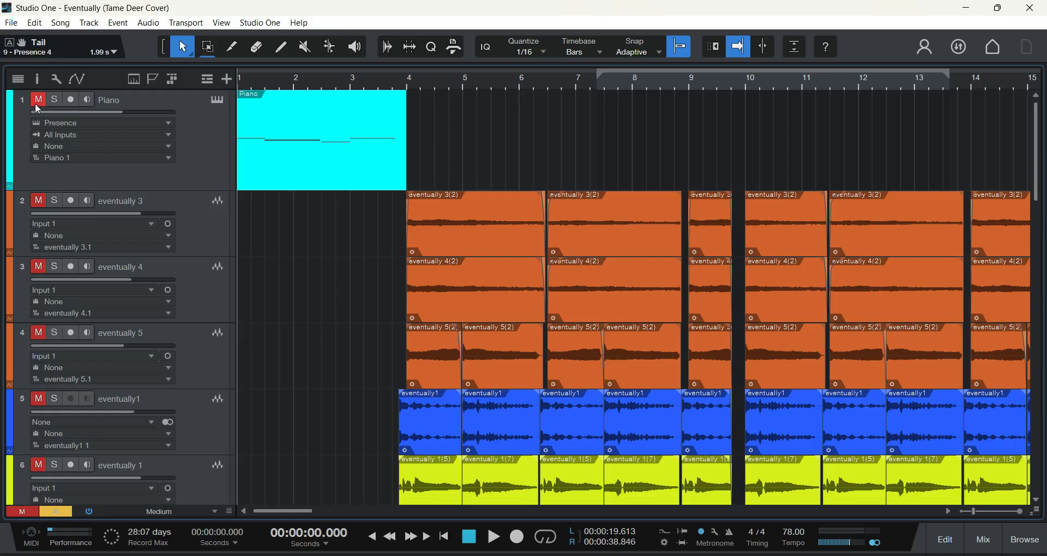
Step: Look over the arrangement from the Piano track down through the audio, synth and rowdy tracks
scroll(529, 283, "down", 2)
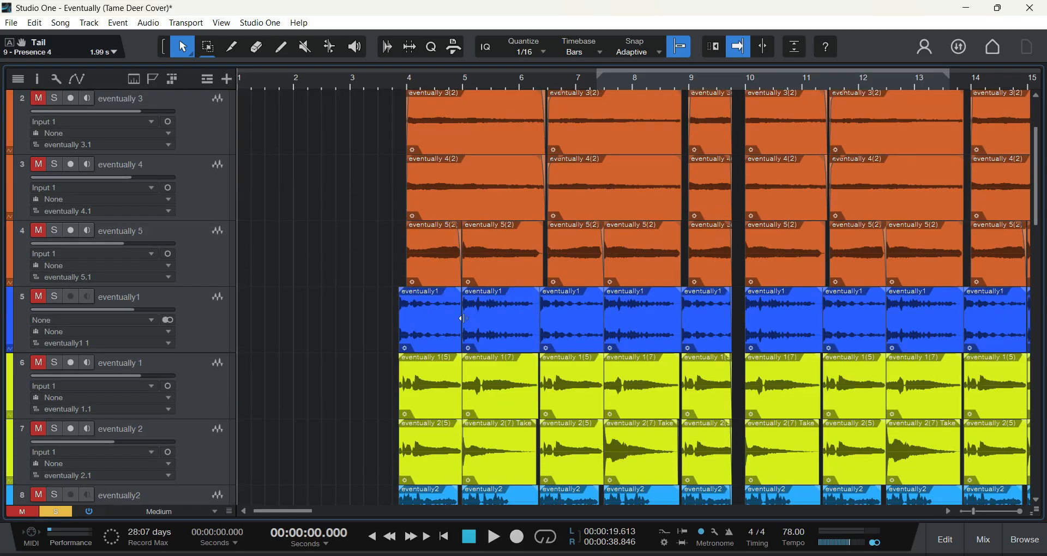
scroll(454, 316, "up", 1)
scroll(451, 299, "down", 6)
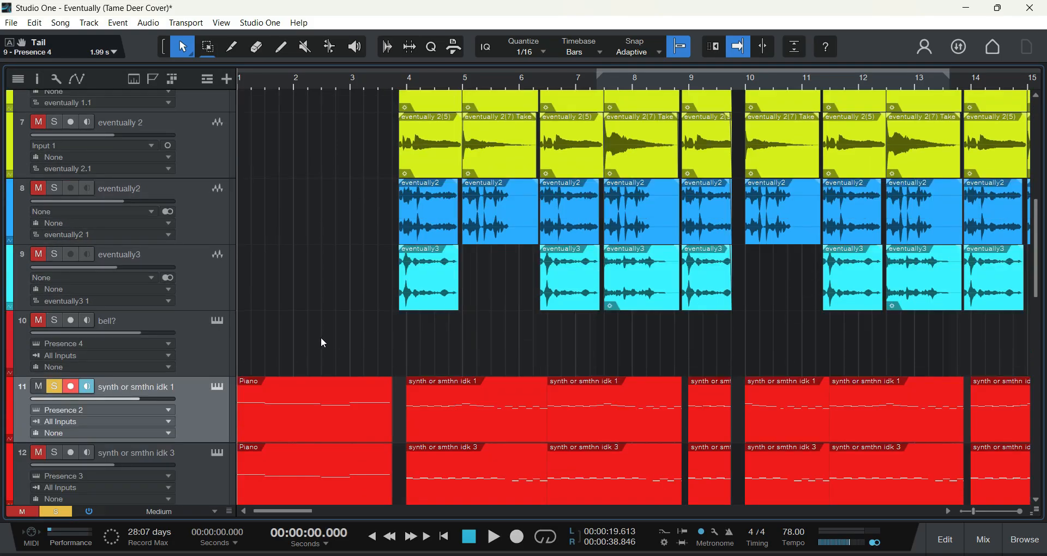
scroll(323, 342, "down", 3)
scroll(361, 328, "up", 8)
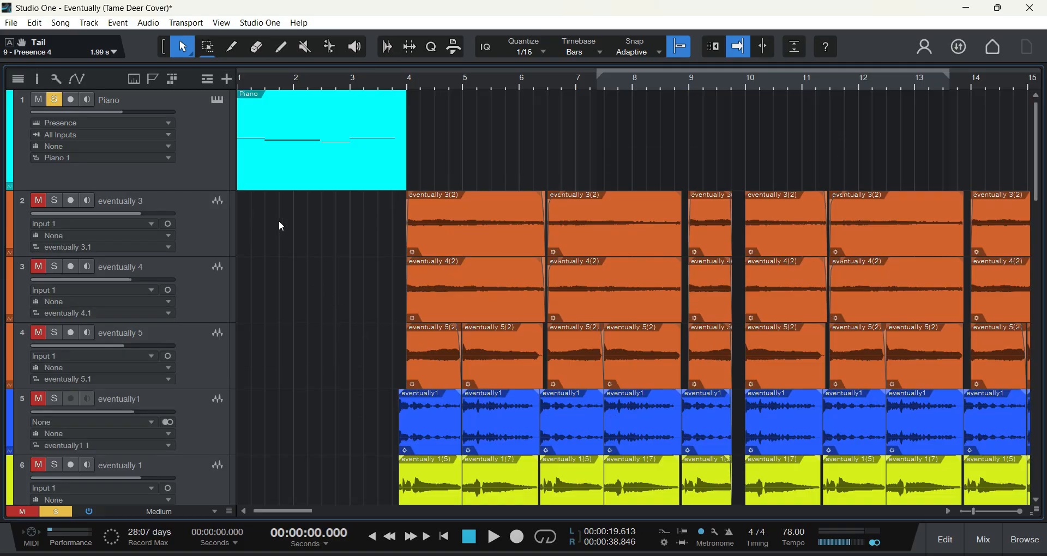
scroll(456, 164, "down", 8)
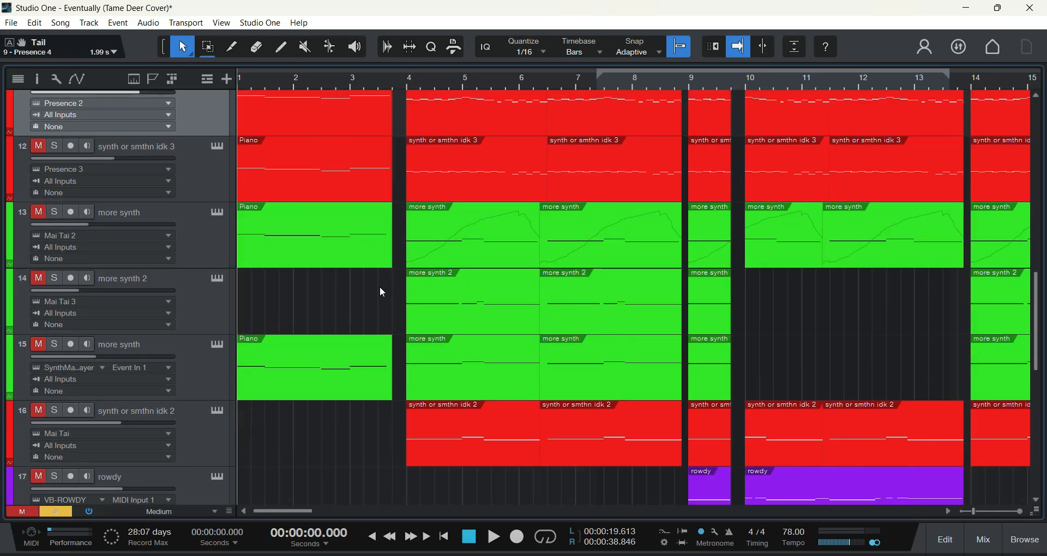
scroll(262, 240, "down", 1)
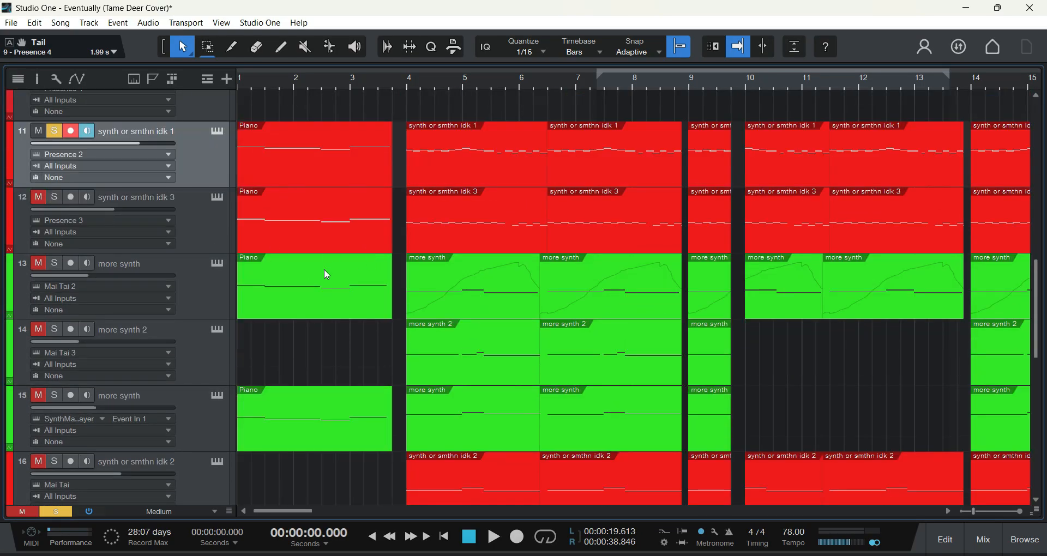
scroll(327, 274, "up", 4)
scroll(296, 273, "up", 7)
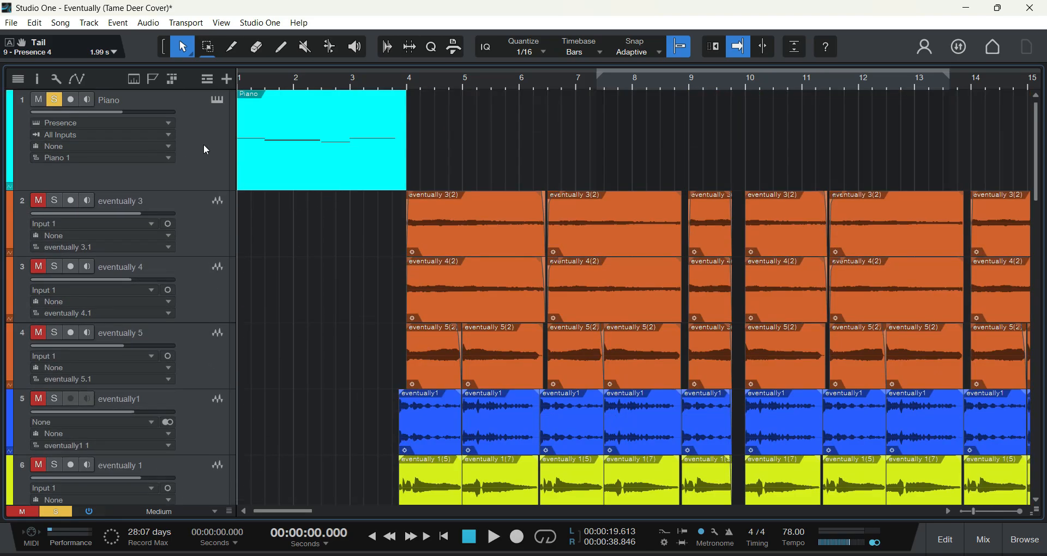
Step: Arm the Piano track for recording and open its Presence instrument editor, placing it nearer the middle of the screen
left_click(77, 103)
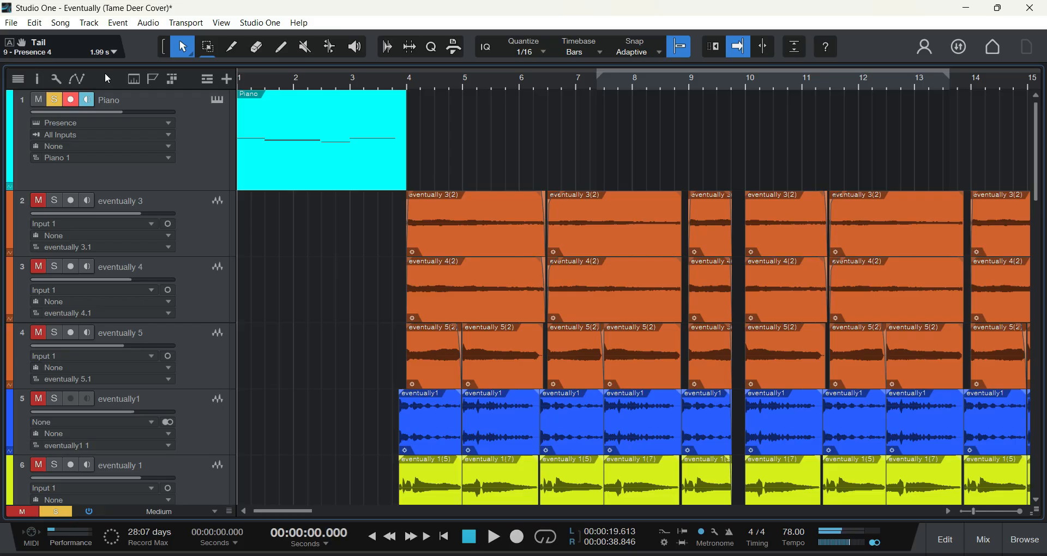
left_click(218, 101)
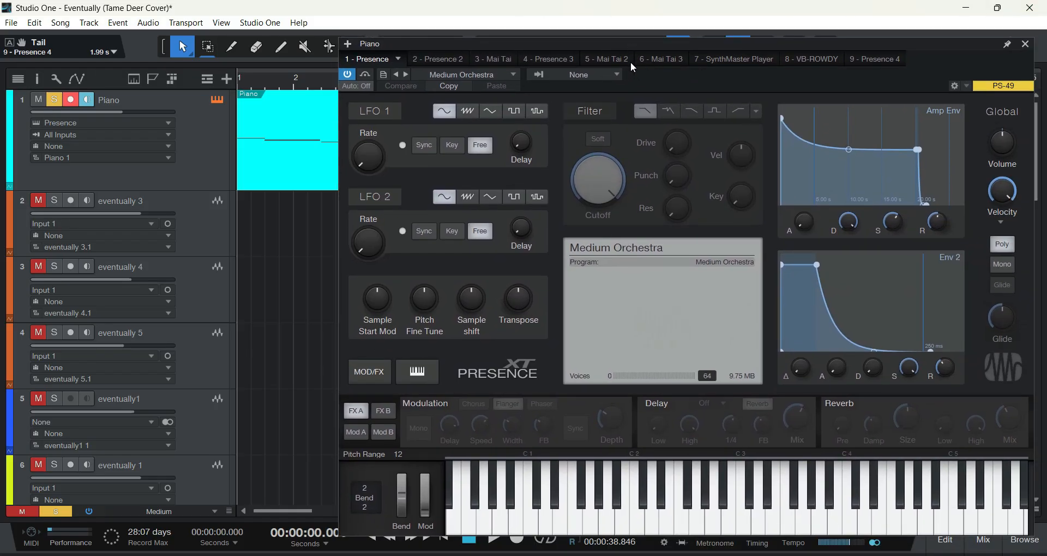
left_click_drag(596, 46, 524, 35)
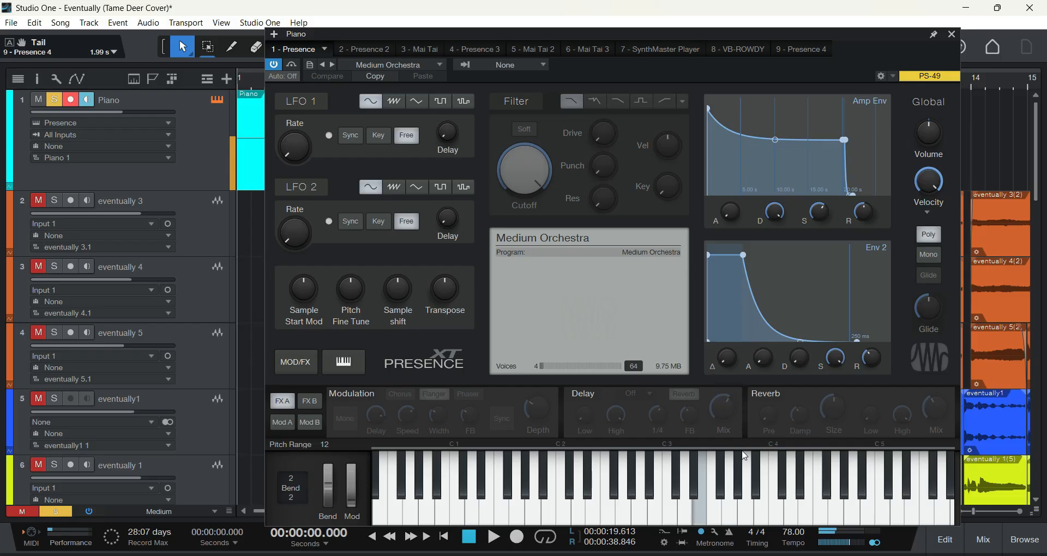
Step: Audition the Medium Orchestra preset with a few notes on the Presence keyboard and close the instrument editor
left_click(702, 532)
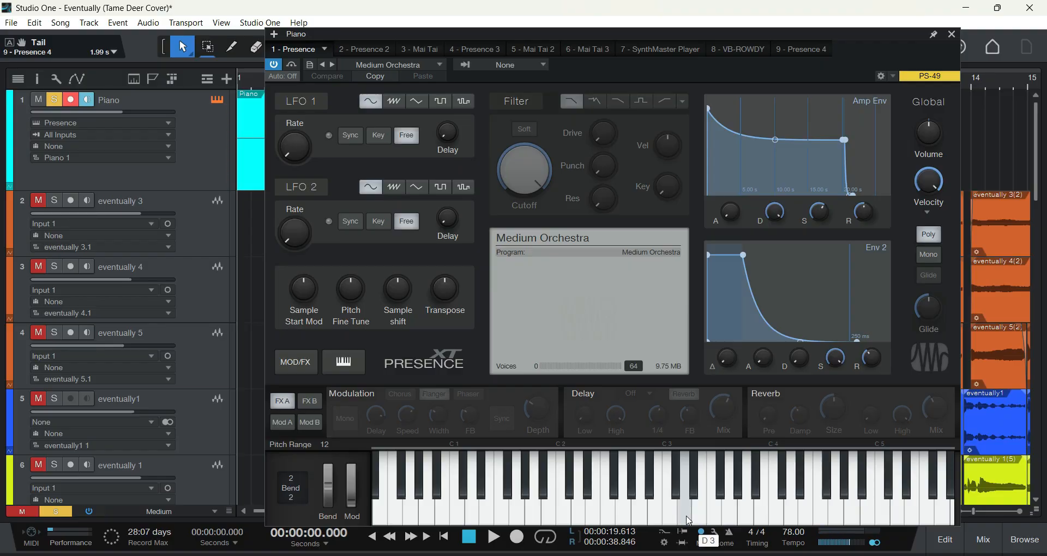
left_click(731, 522)
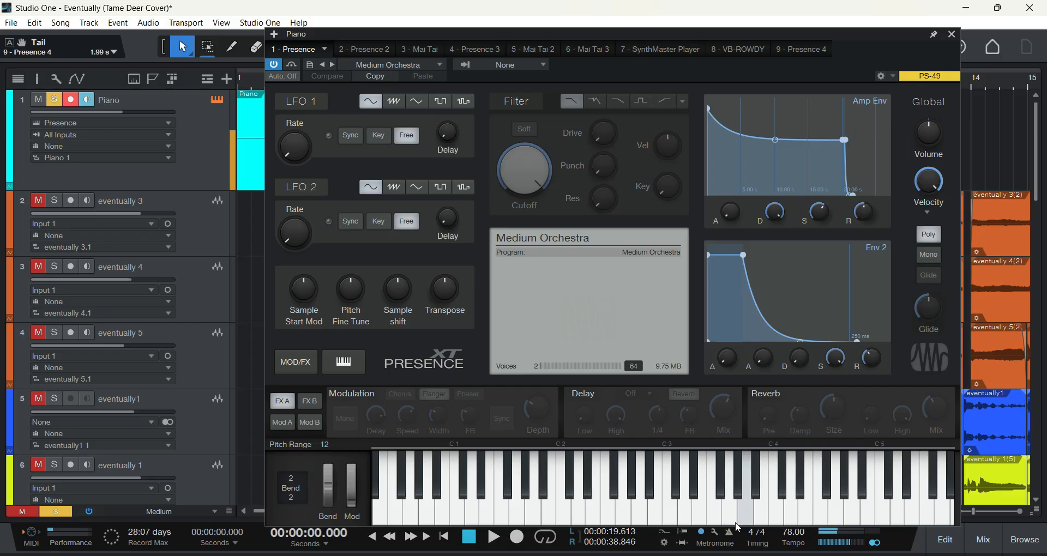
left_click(731, 522)
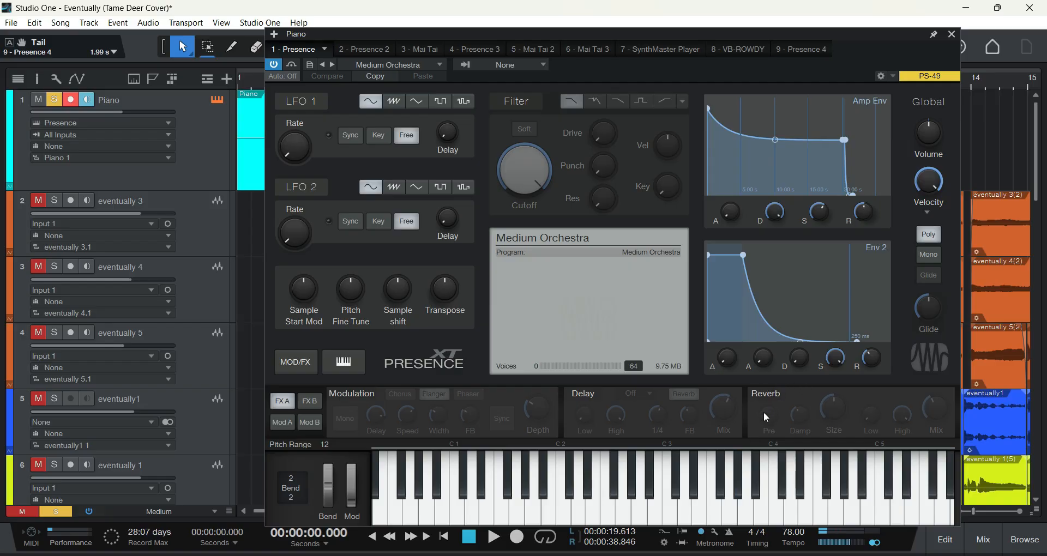
left_click(951, 35)
Step: Solo tracks 11 to 15, covering synth or smthn idk 1 and 3 and all the more synth tracks
scroll(289, 307, "down", 3)
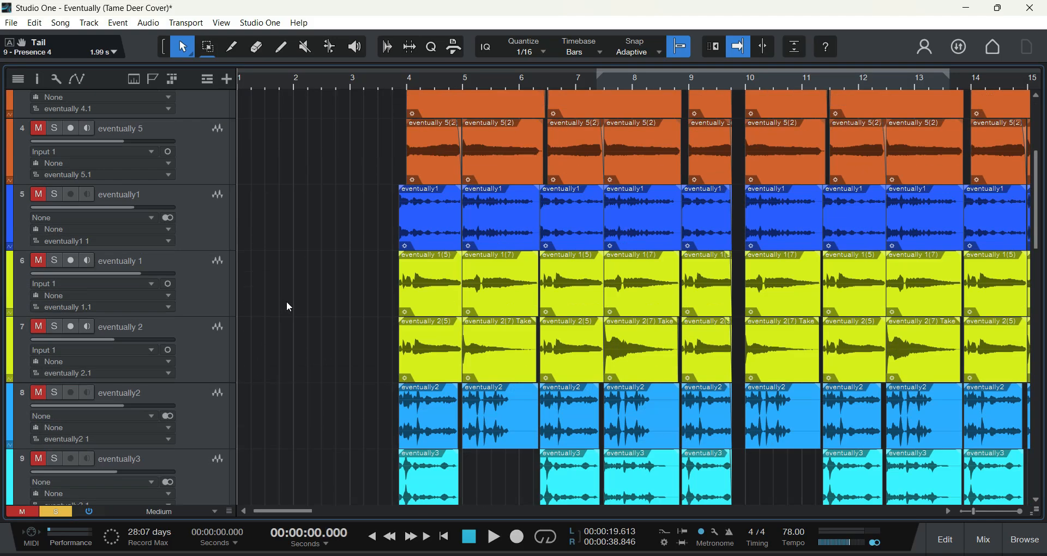
scroll(289, 307, "down", 7)
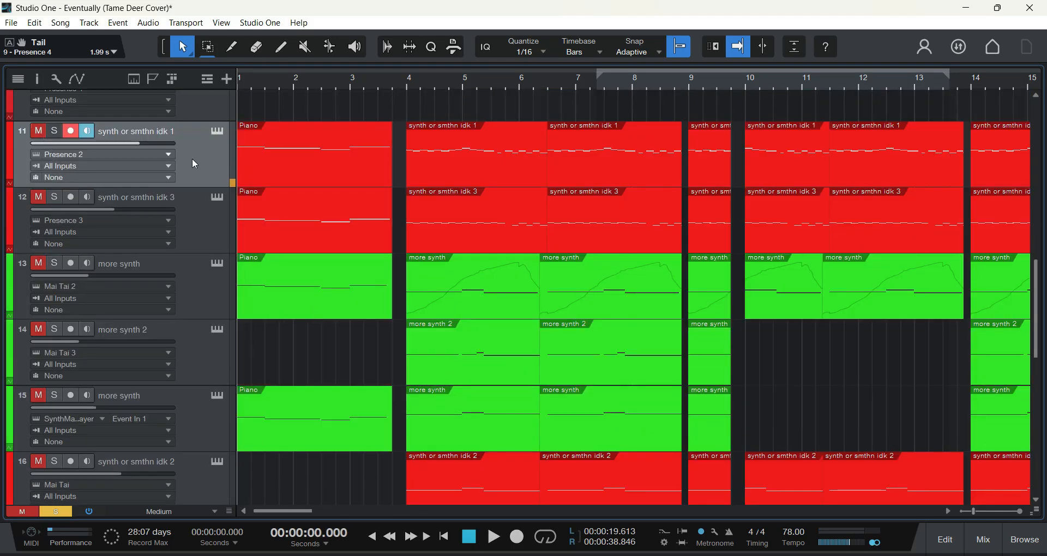
scroll(289, 236, "up", 10)
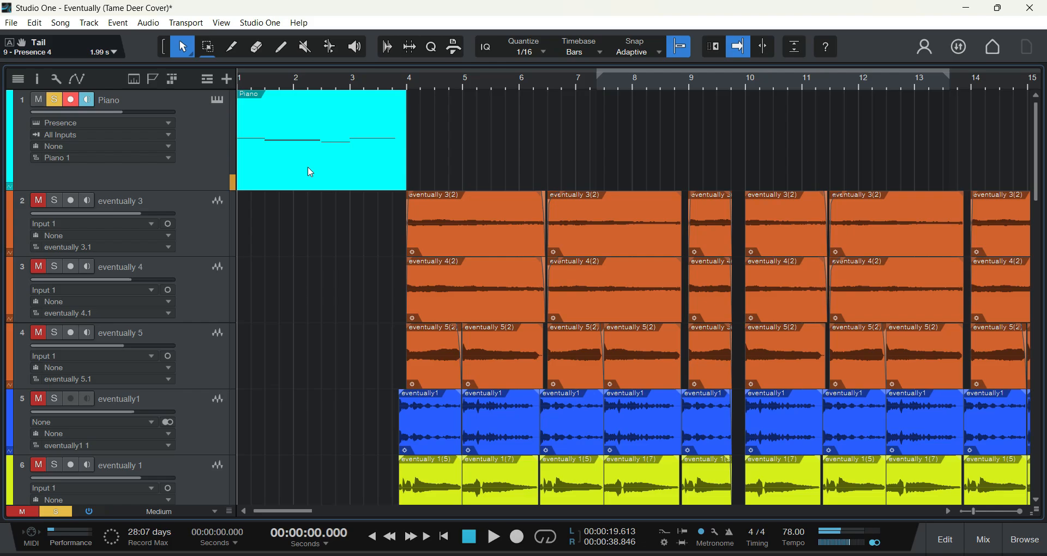
scroll(322, 320, "down", 8)
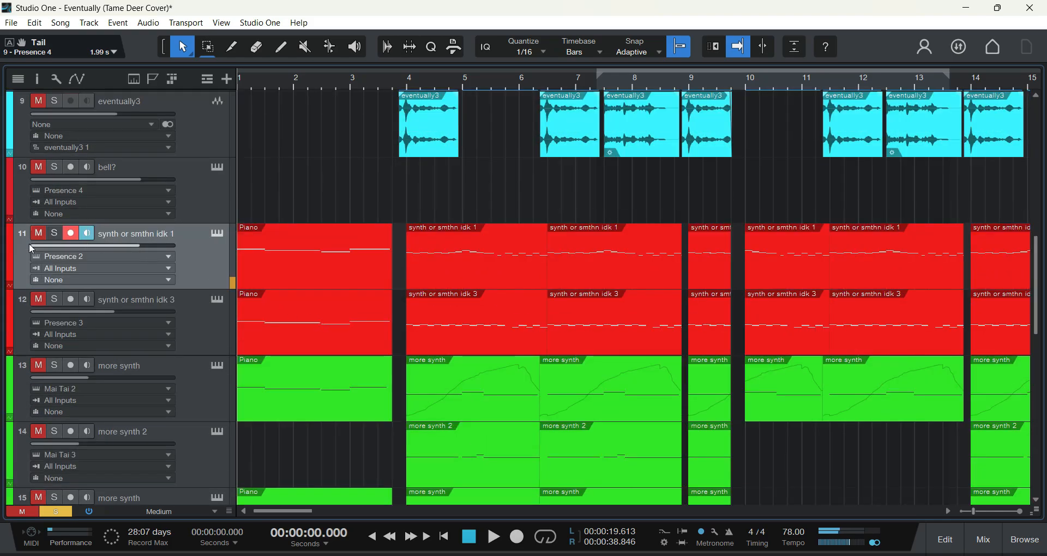
left_click(54, 234)
scroll(132, 292, "down", 4)
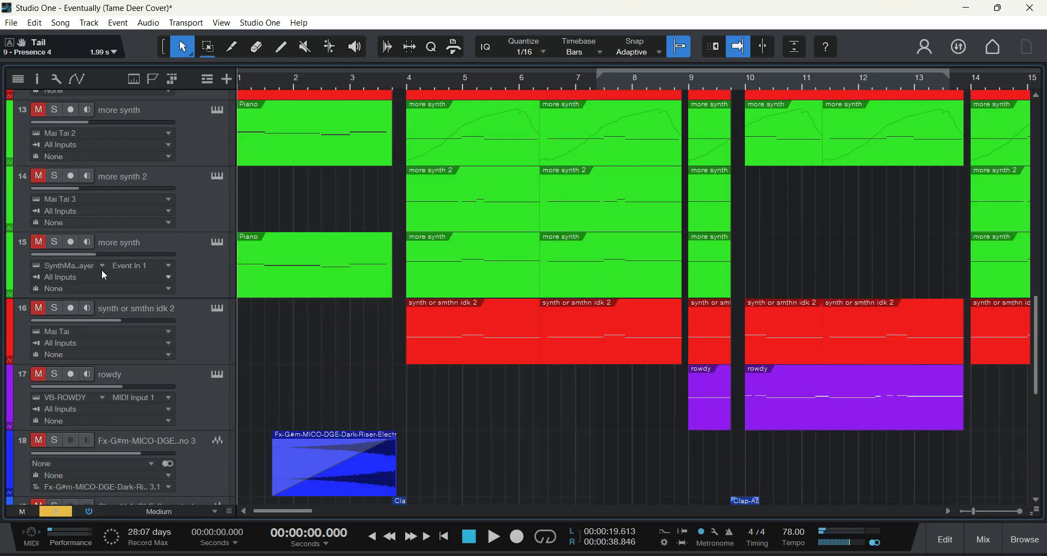
left_click(38, 108)
left_click(39, 175)
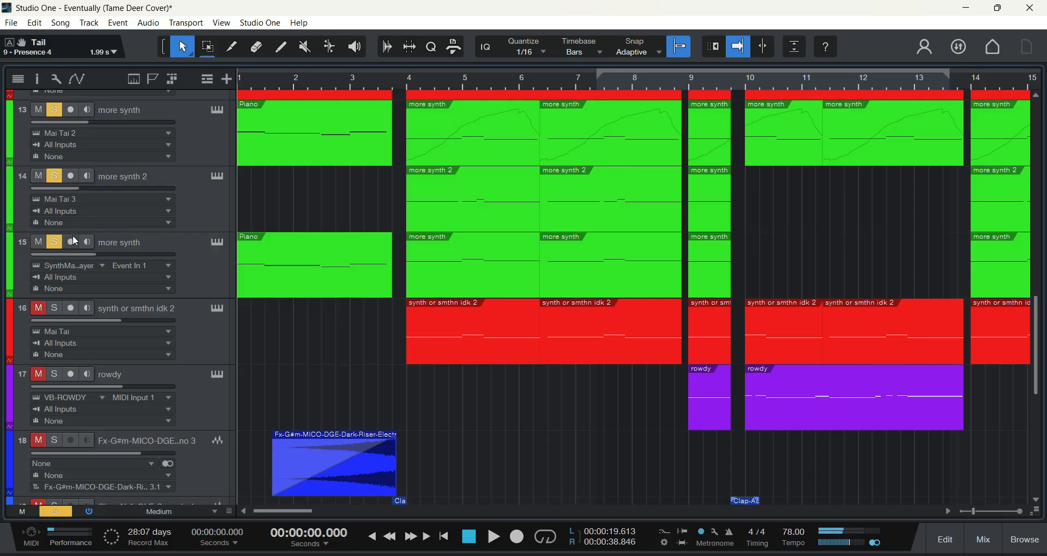
Step: Play the soloed piano and synth tracks from the song start and stop playback near the end of bar 3
scroll(304, 313, "up", 7)
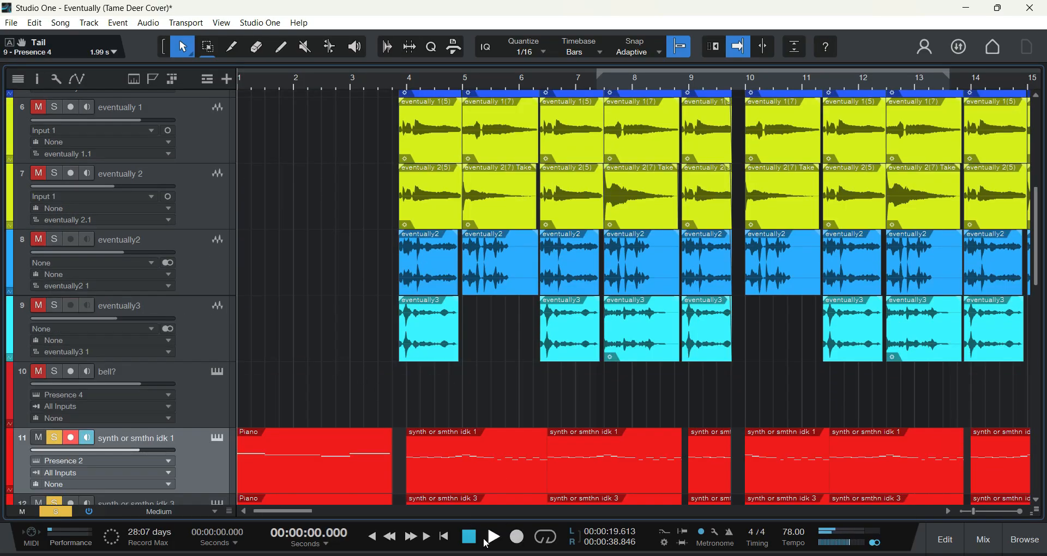
left_click(494, 538)
scroll(304, 359, "up", 5)
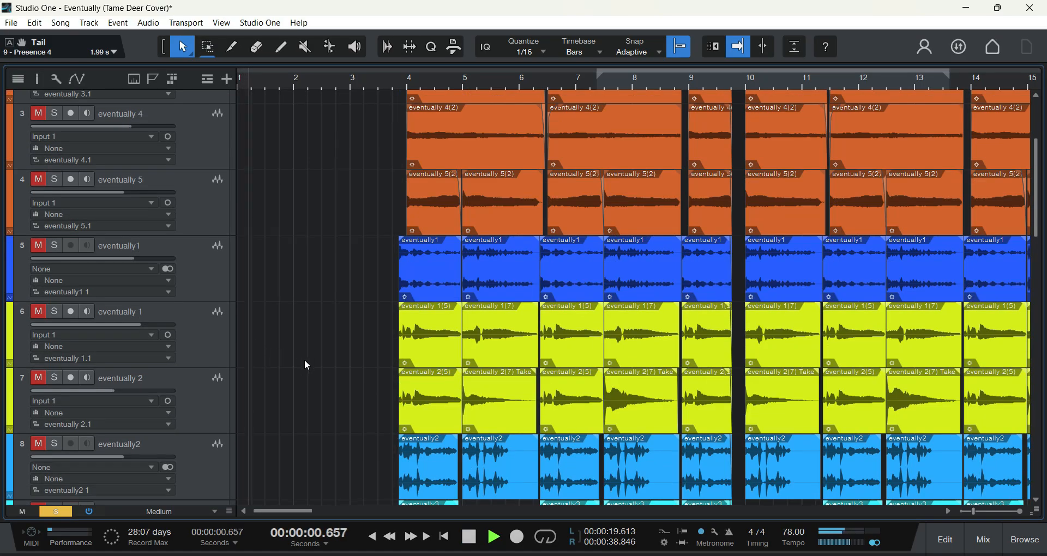
scroll(325, 345, "down", 10)
scroll(380, 391, "up", 1)
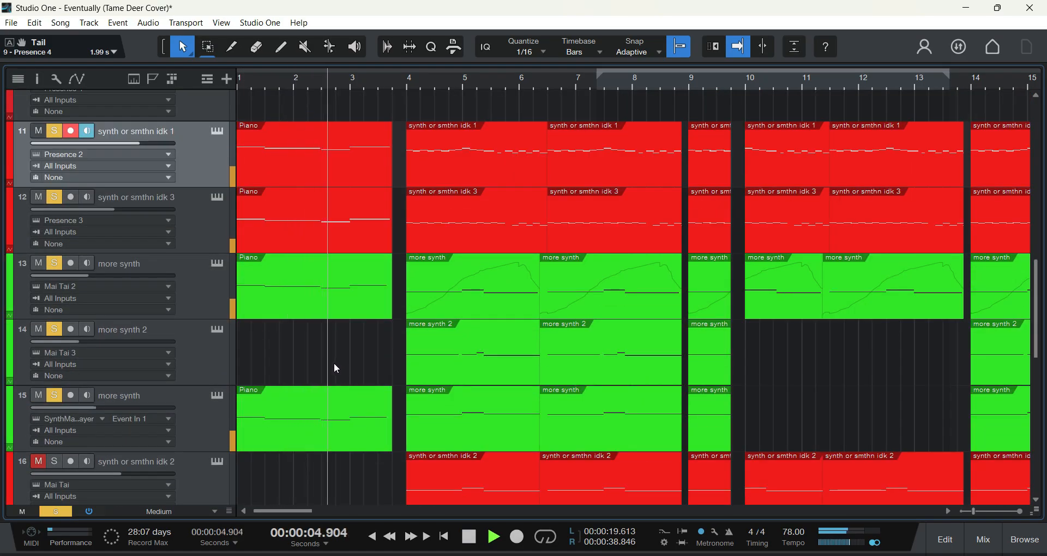
scroll(332, 369, "down", 2)
scroll(349, 403, "up", 2)
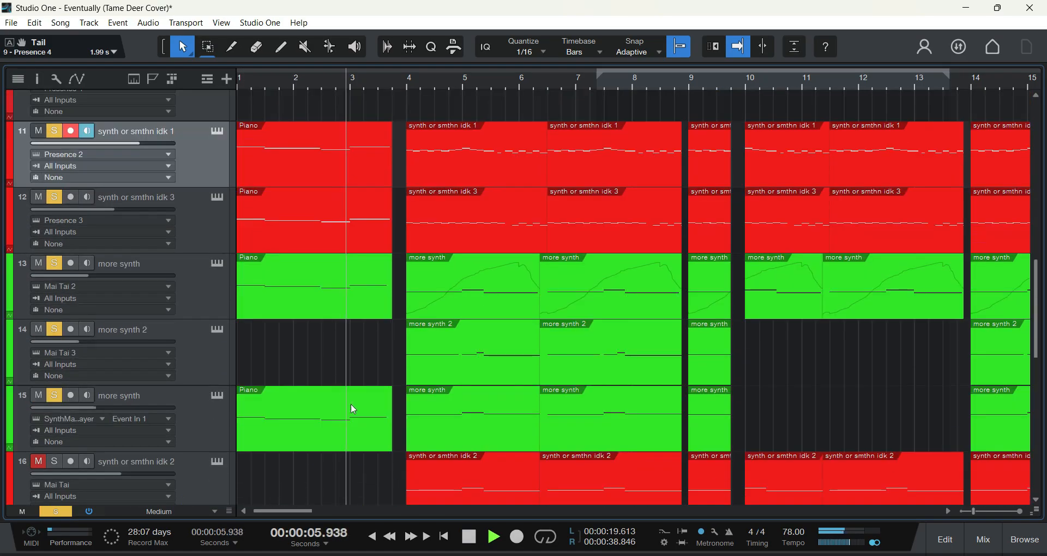
left_click(469, 537)
Step: Examine the lower tracks, from the synths and rowdy down to the effects, clap, hi-hat, drum and riser clips
scroll(320, 333, "down", 2)
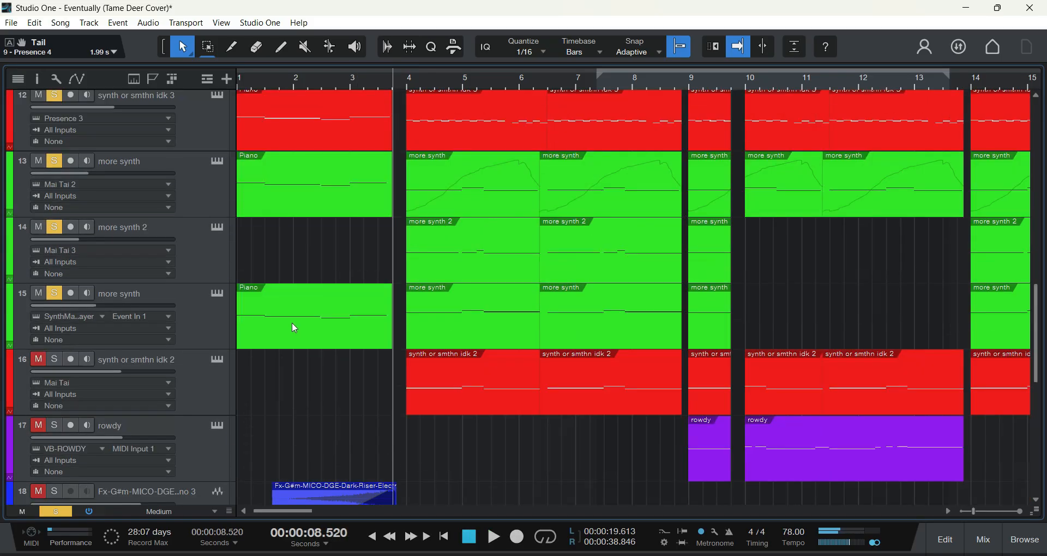
scroll(320, 333, "up", 1)
scroll(321, 333, "down", 2)
scroll(321, 330, "down", 2)
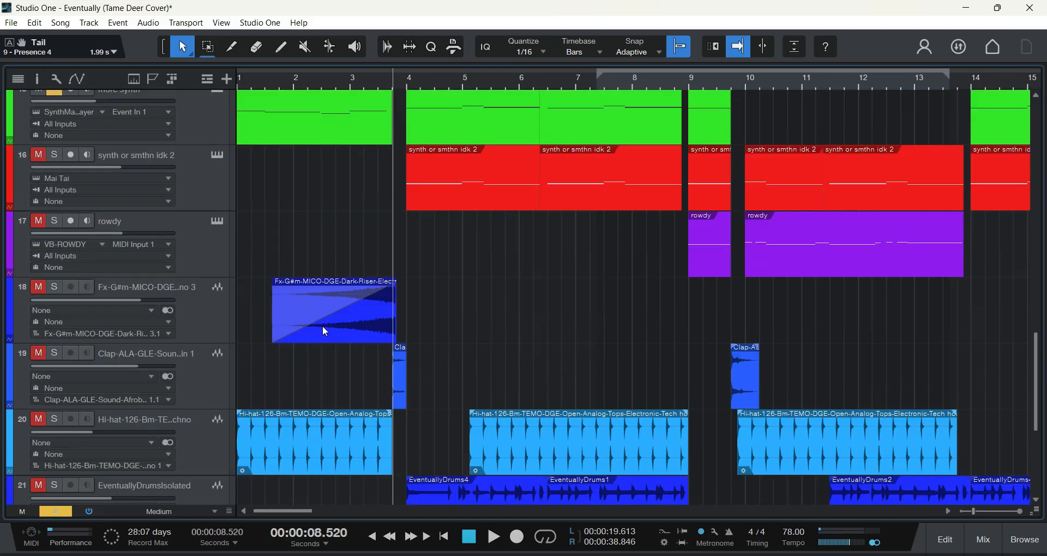
scroll(227, 324, "down", 2)
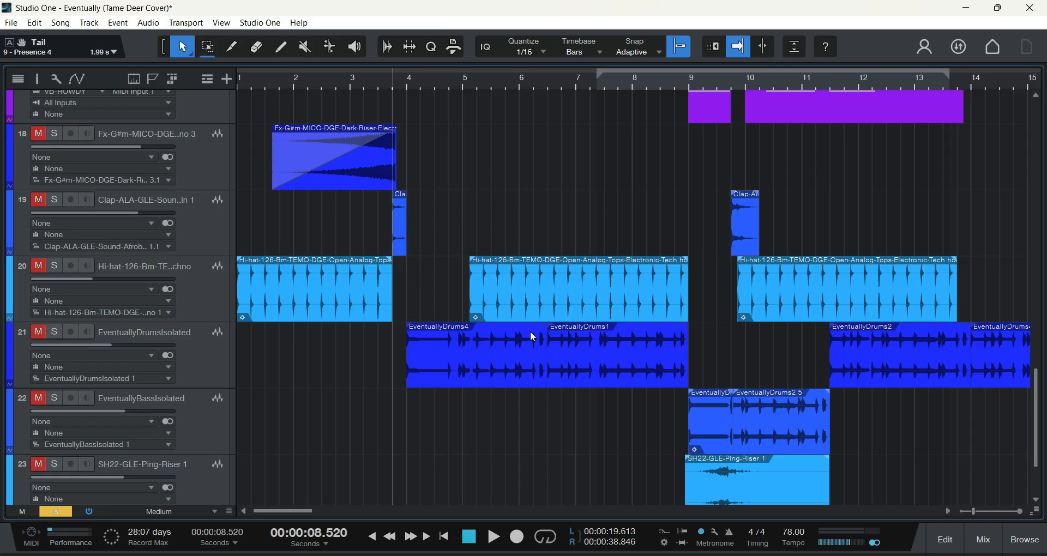
scroll(532, 335, "up", 2)
scroll(497, 379, "down", 3)
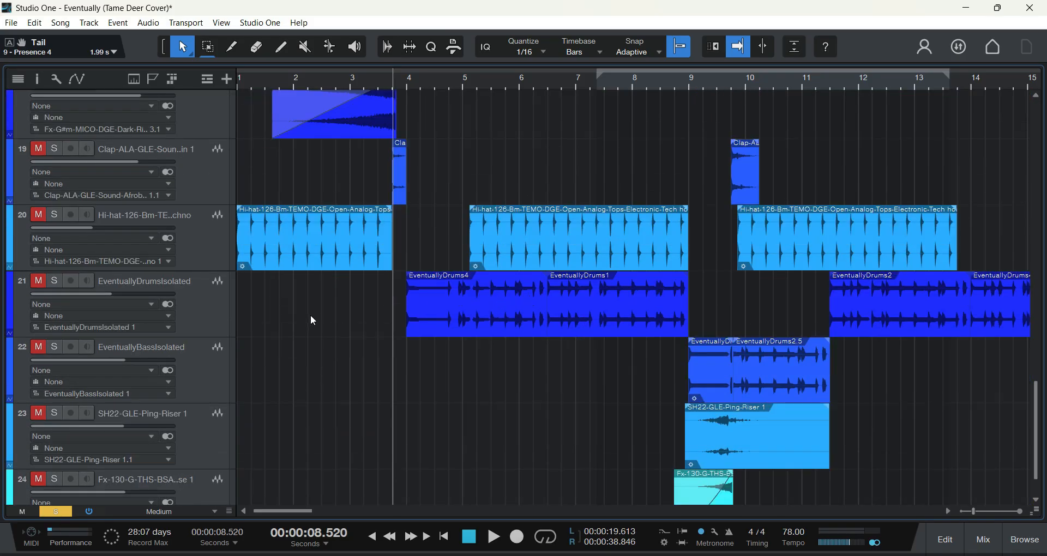
Step: Review the Piano track and the eventually audio tracks between it and the synth tracks
scroll(481, 362, "up", 17)
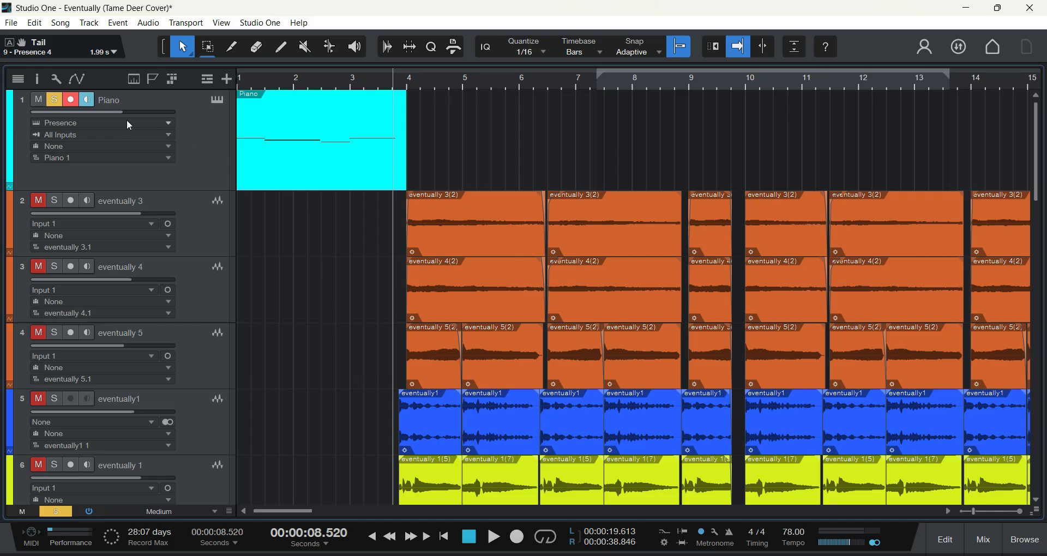
scroll(455, 227, "down", 3)
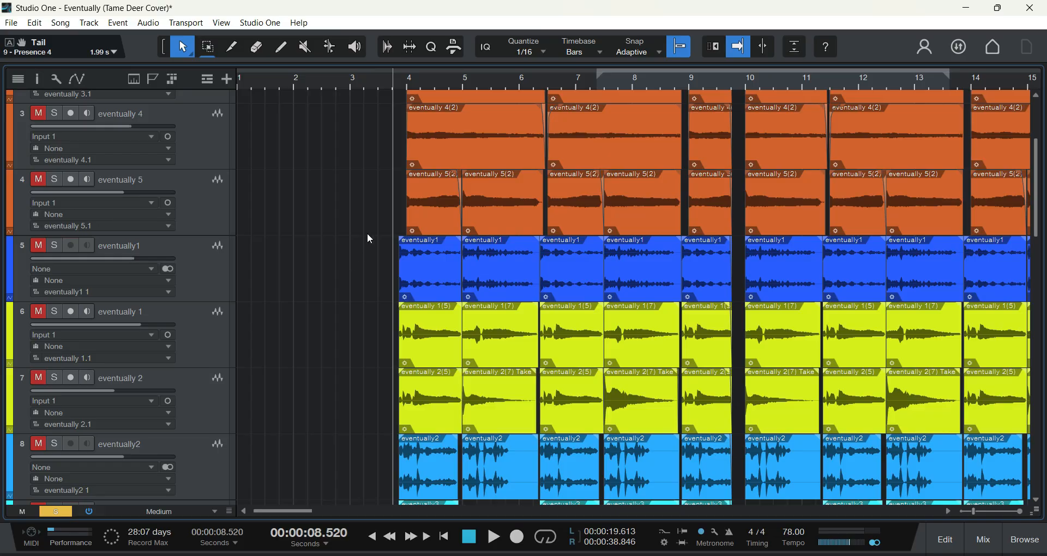
scroll(392, 235, "down", 1)
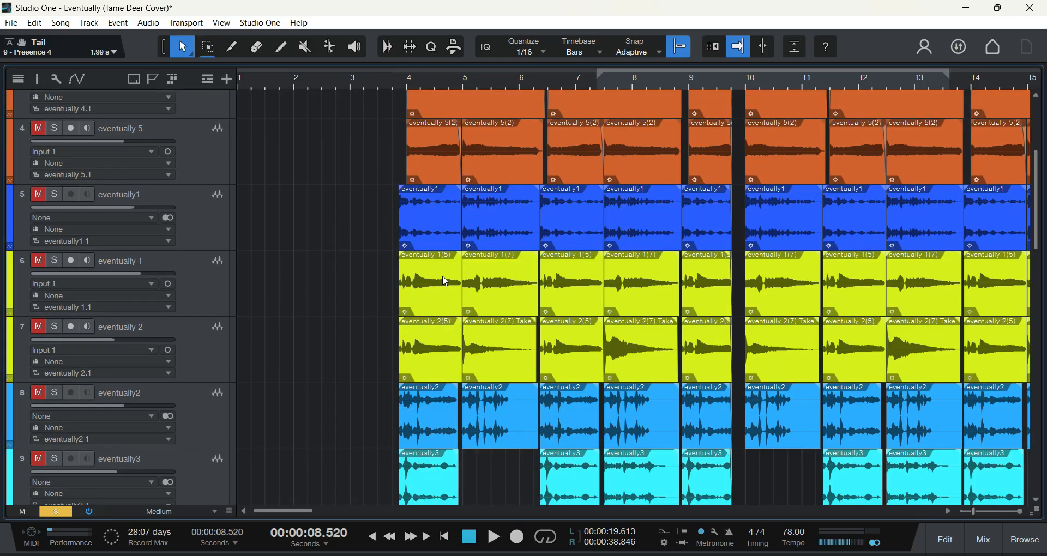
scroll(405, 237, "down", 6)
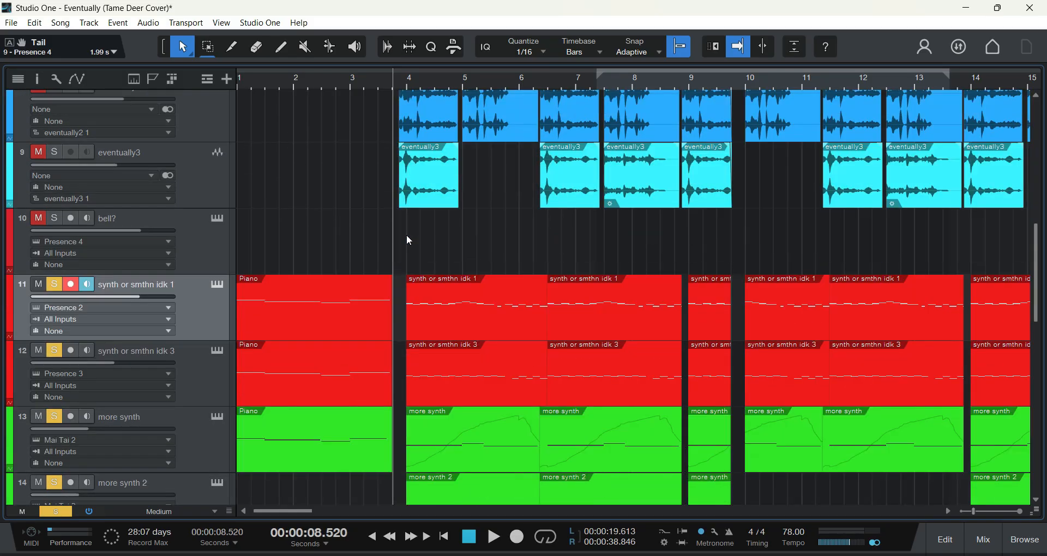
scroll(390, 272, "up", 8)
scroll(396, 286, "up", 2)
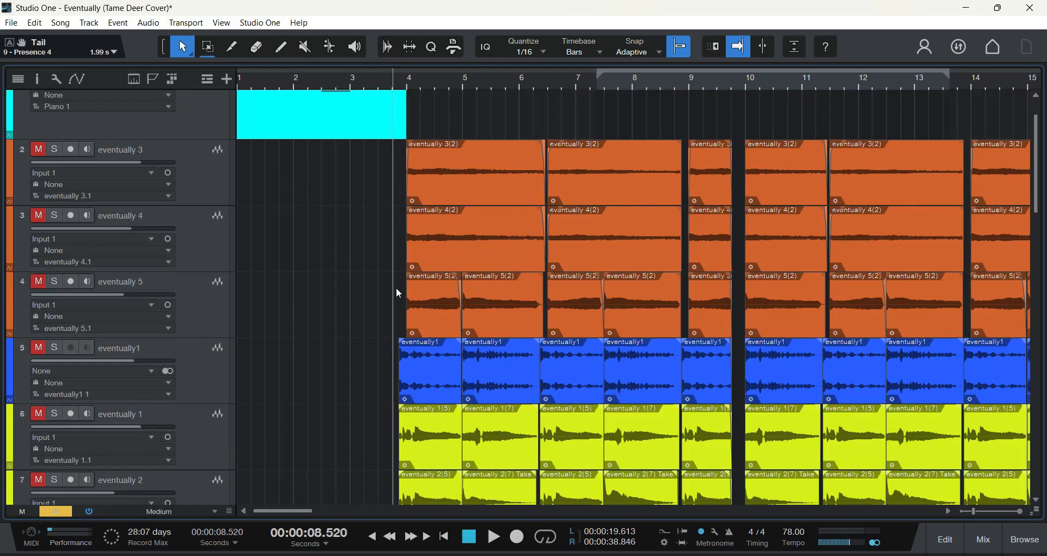
scroll(370, 276, "down", 4)
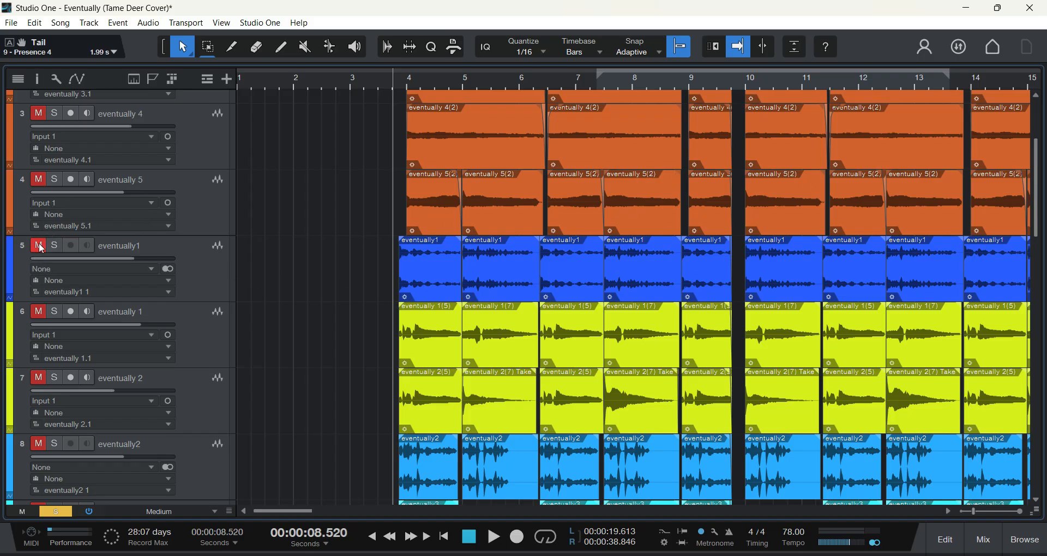
Step: Solo track 5, eventually1, in addition to the piano and synth tracks that are already soloed
scroll(96, 217, "down", 1)
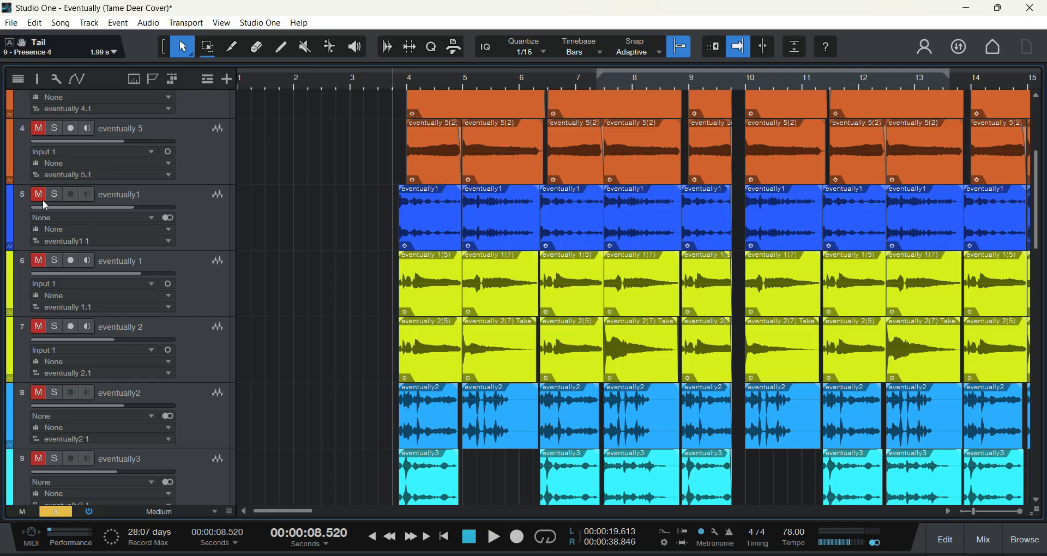
scroll(367, 217, "up", 2)
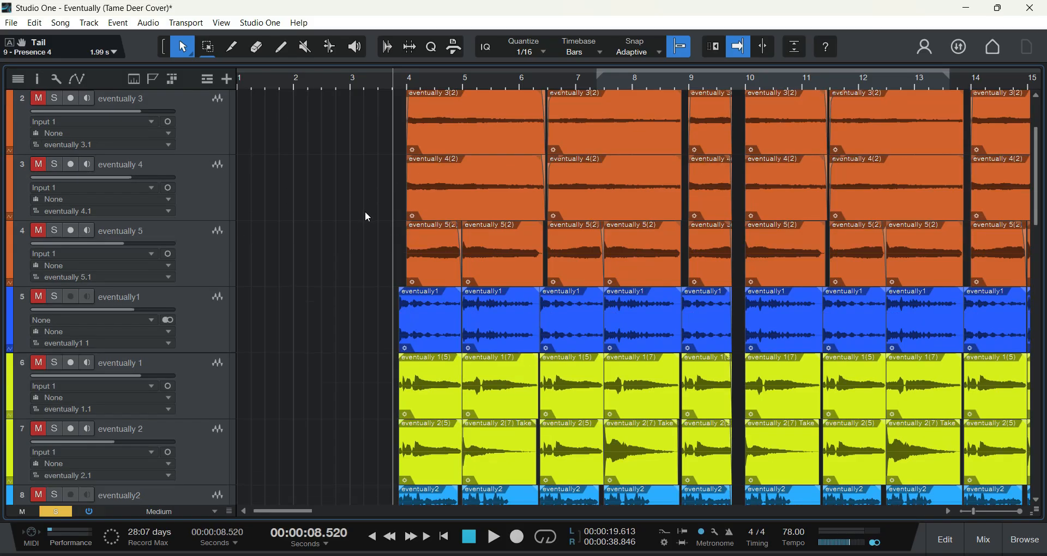
left_click(43, 301)
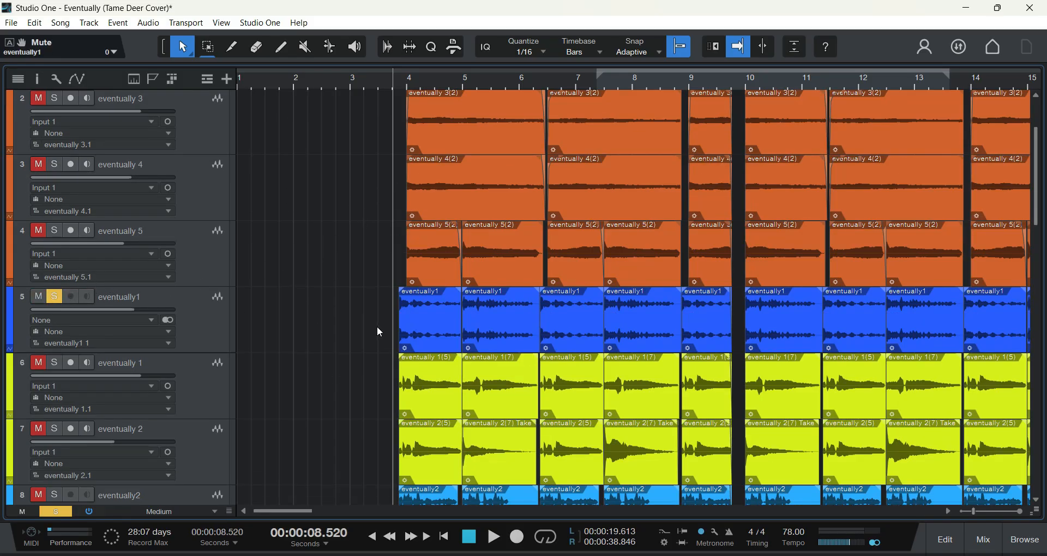
scroll(377, 327, "down", 3)
scroll(310, 312, "up", 2)
scroll(310, 312, "up", 3)
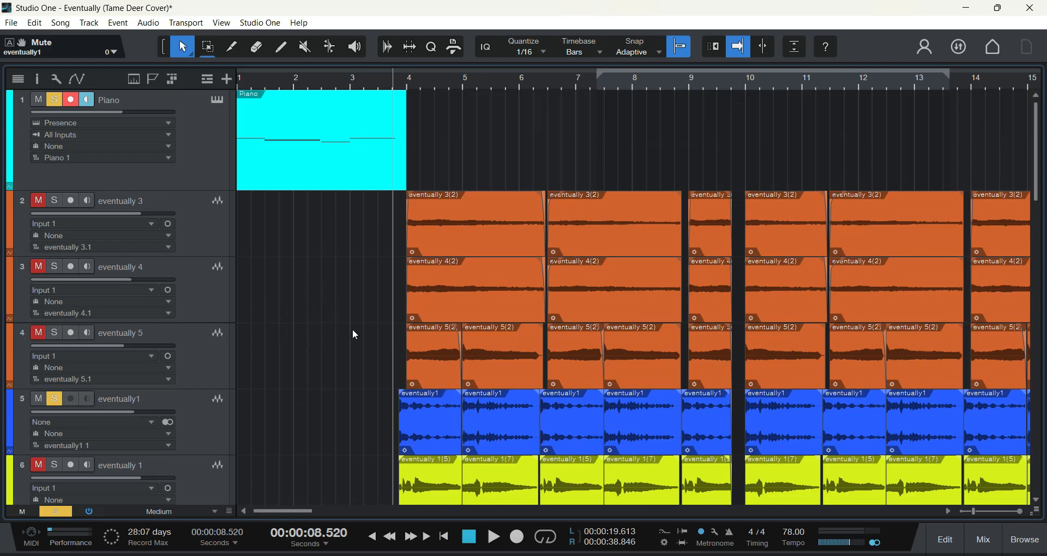
Step: Clear the solo state of all tracks at once with the global solo control
left_click(27, 512)
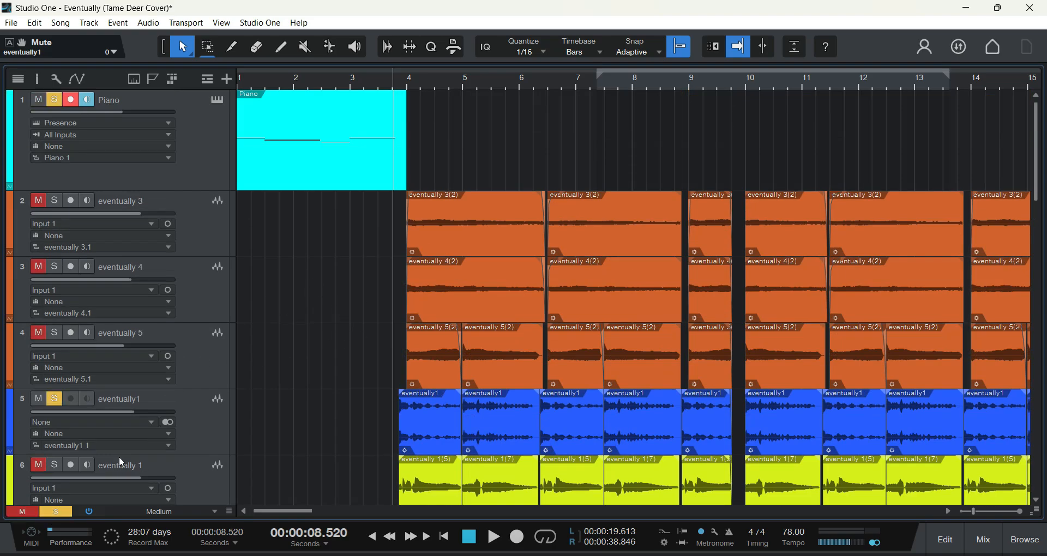
left_click(51, 512)
left_click(27, 513)
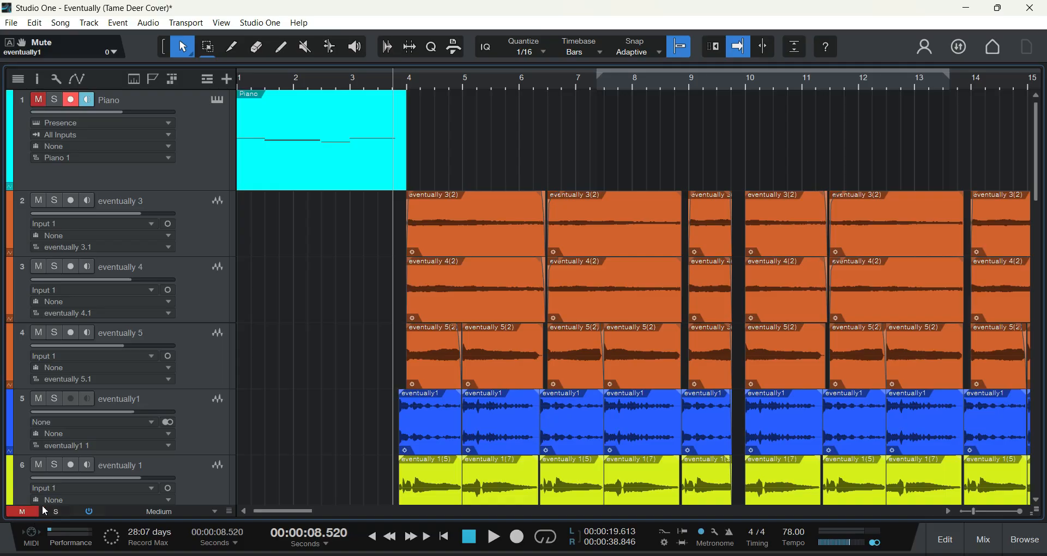
Step: Solo only track 5, eventually1, leaving track 6, eventually 1, unsoloed
scroll(277, 338, "down", 3)
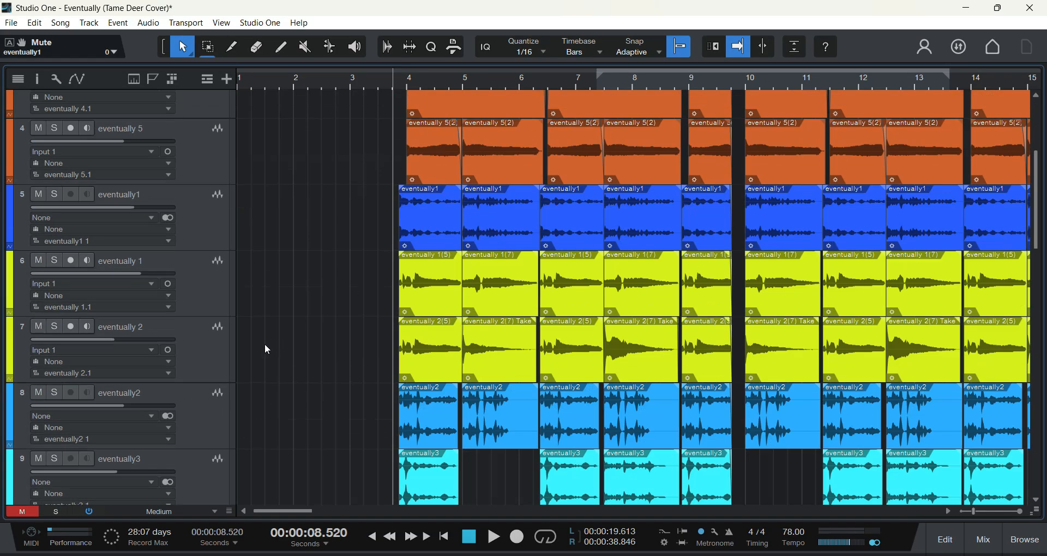
left_click(54, 262)
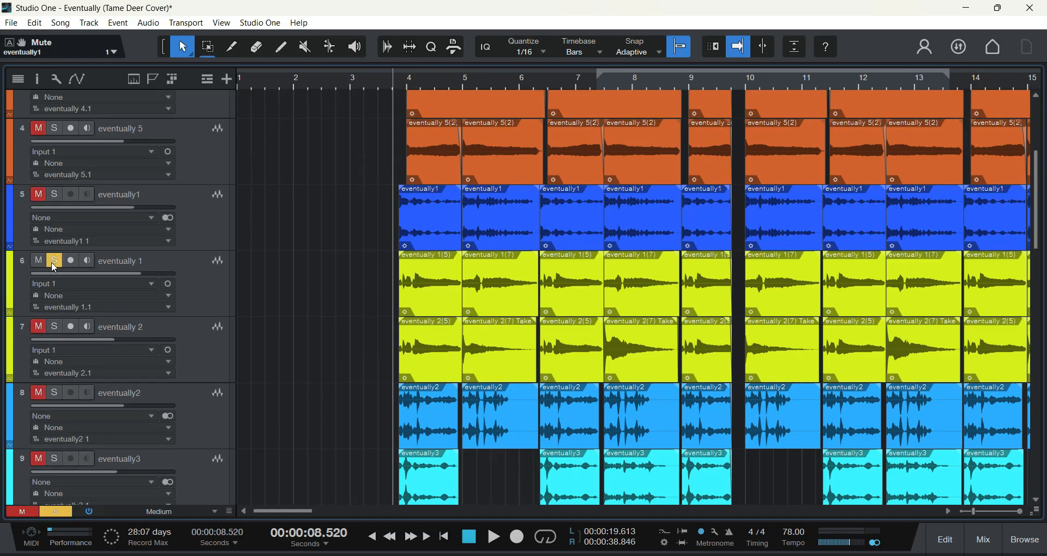
left_click(54, 262)
left_click(54, 195)
Step: Play the soloed eventually1 track from just before bar 4 and stop playback in bar 5
scroll(270, 306, "up", 3)
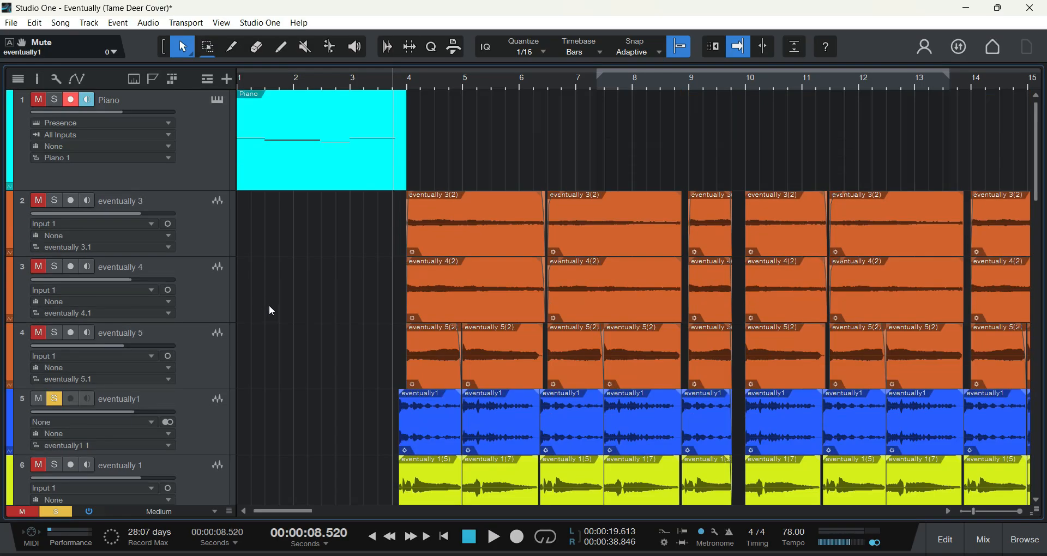
left_click(494, 537)
scroll(339, 407, "down", 2)
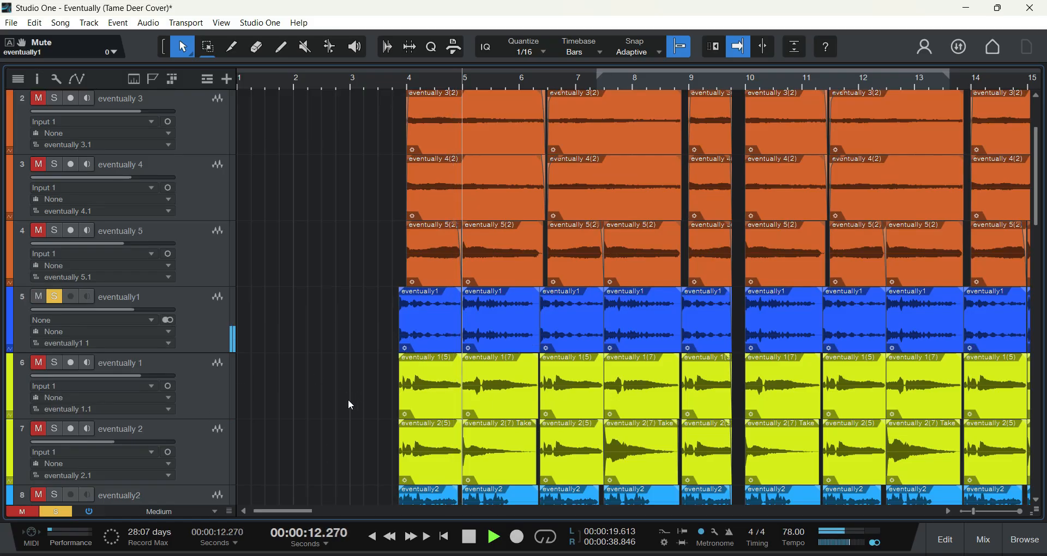
left_click(470, 538)
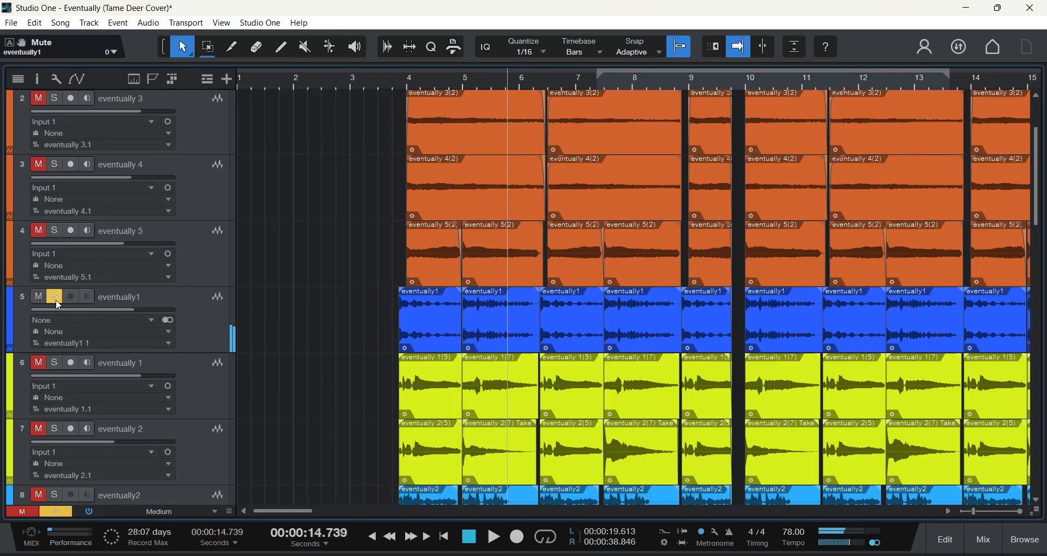
Step: Solo track 6, eventually 1, in place of eventually1 and play it from just before bar 4 into bar 6
left_click(55, 299)
scroll(300, 292, "down", 3)
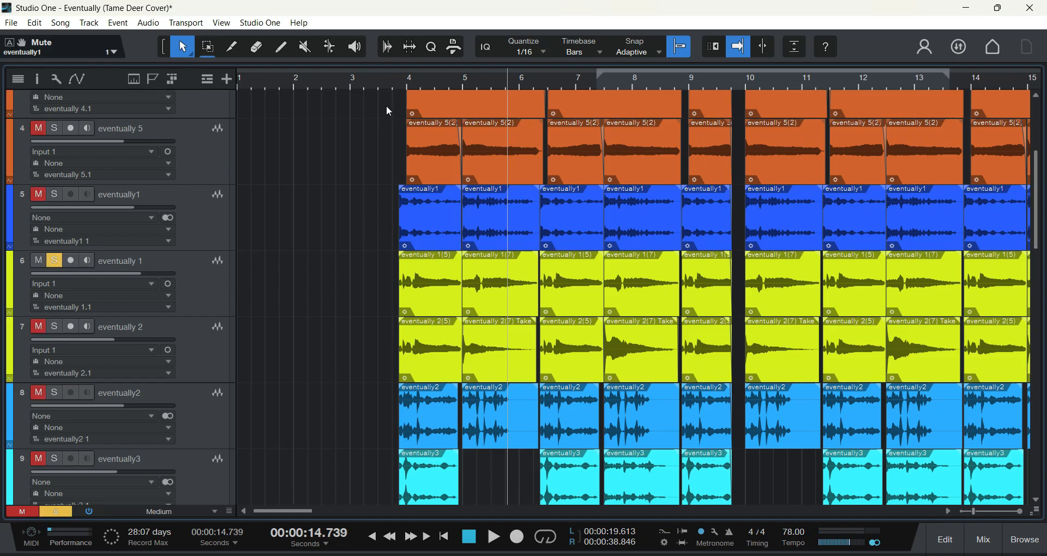
left_click(397, 82)
left_click(493, 536)
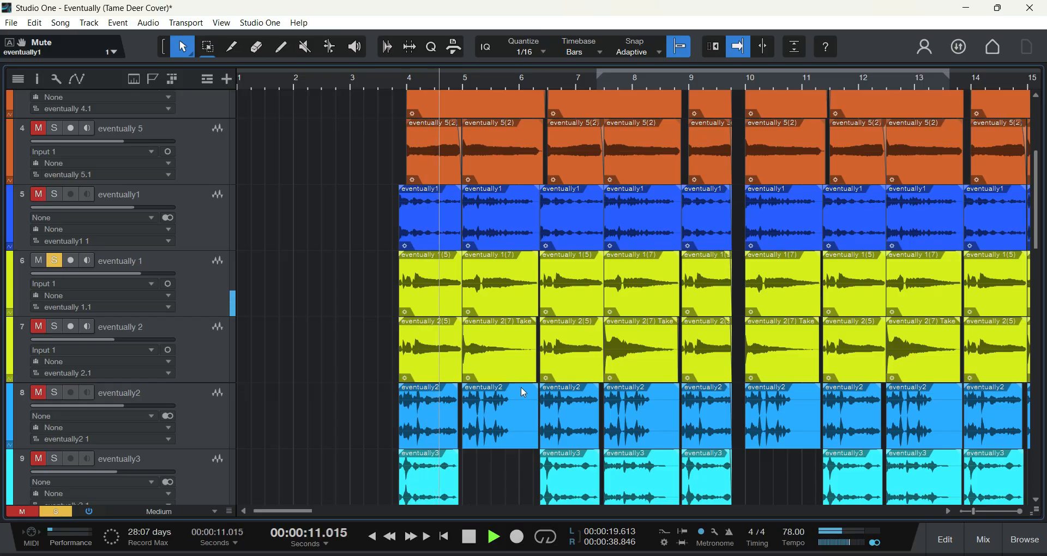
left_click(471, 537)
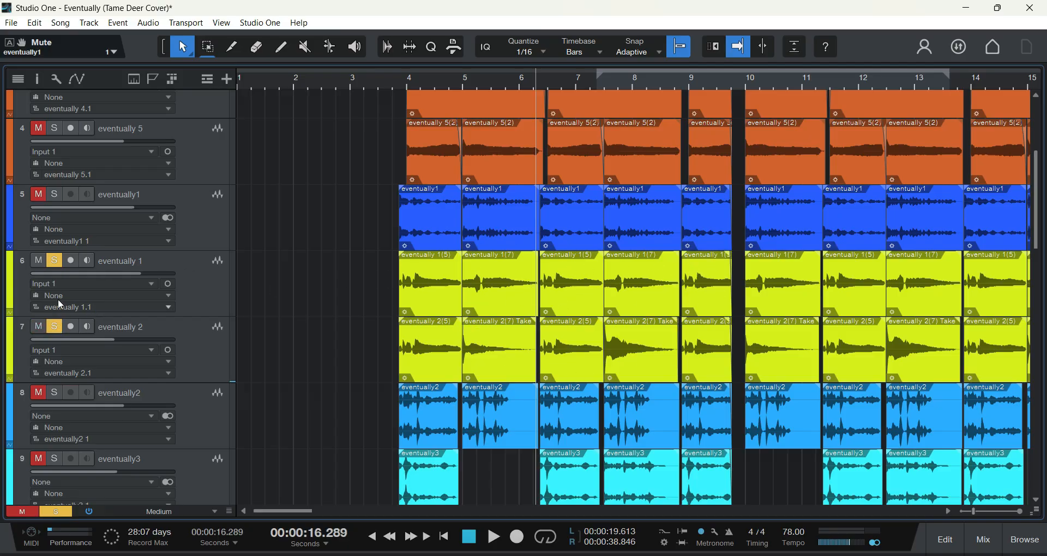
Step: Play tracks 6 and 7, eventually 1 and eventually 2, together from just before bar 4 and stop in bar 5
left_click(394, 92)
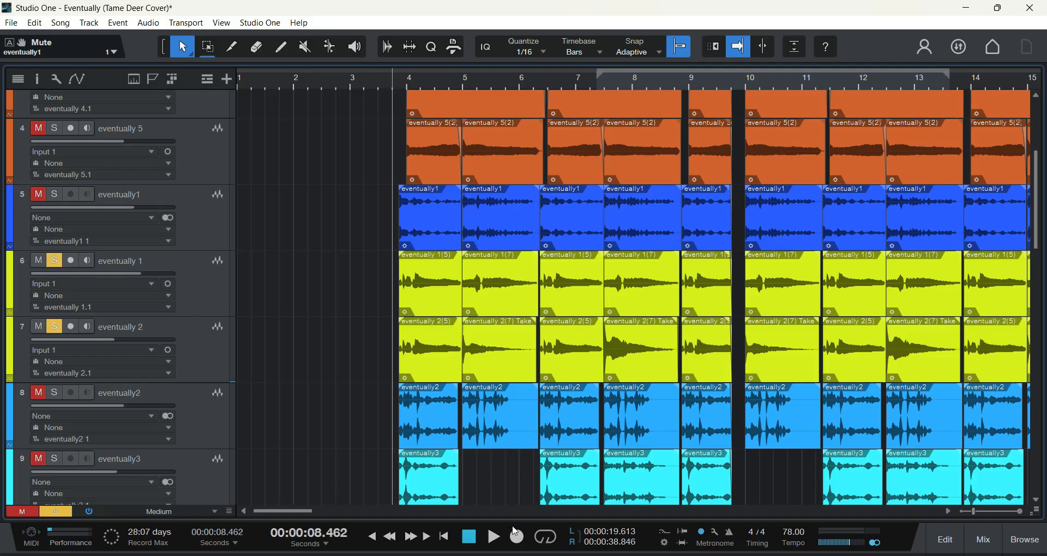
key("space")
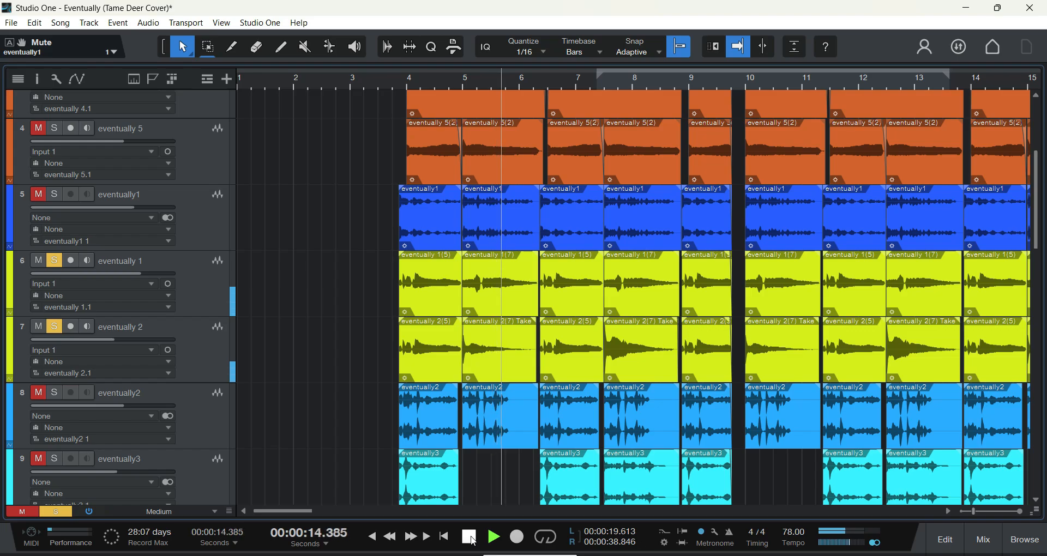
left_click(470, 537)
Step: Mute track 6, eventually 1, and play only eventually 2 from bar 5 until the start of bar 6
left_click(44, 260)
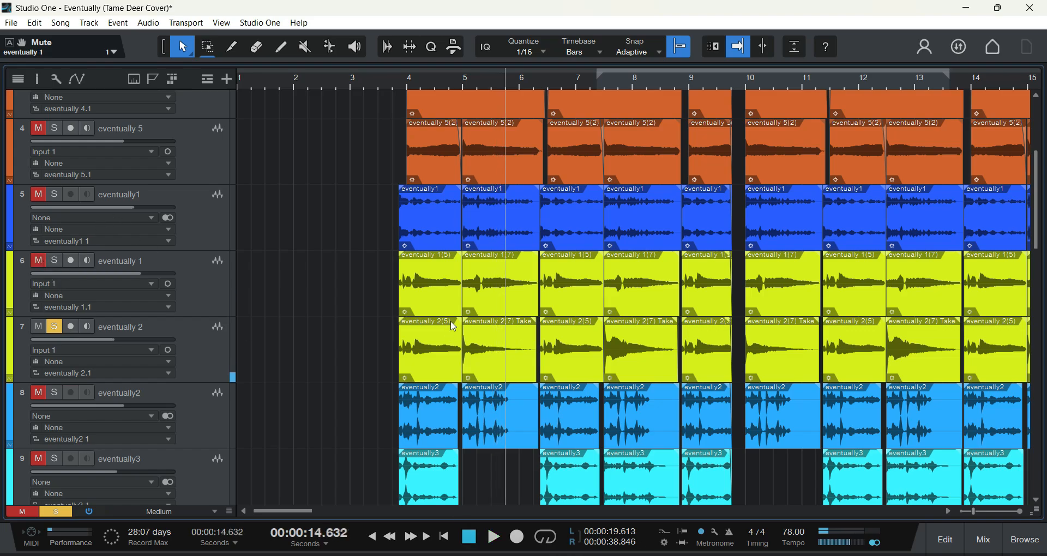
left_click(397, 86)
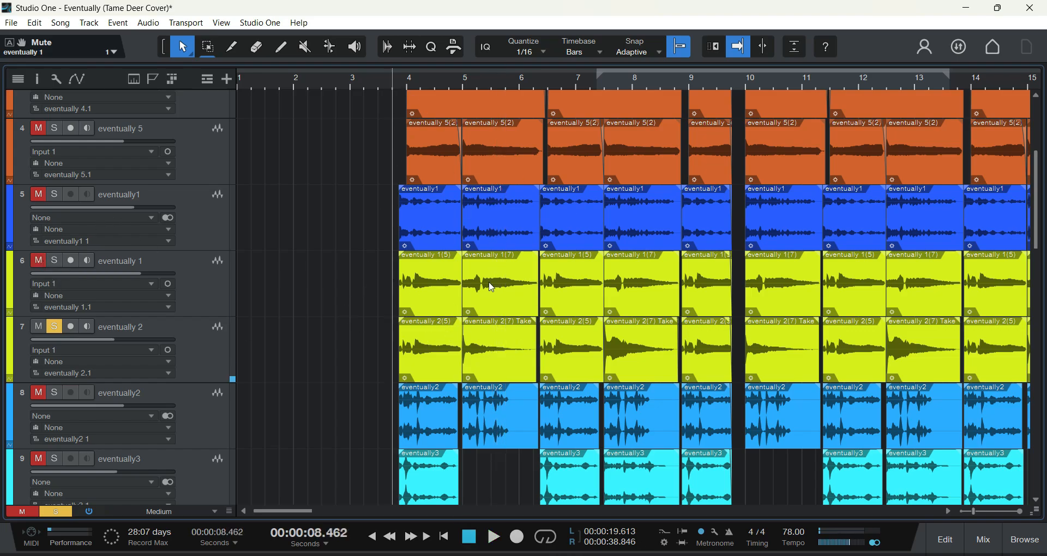
left_click(458, 85)
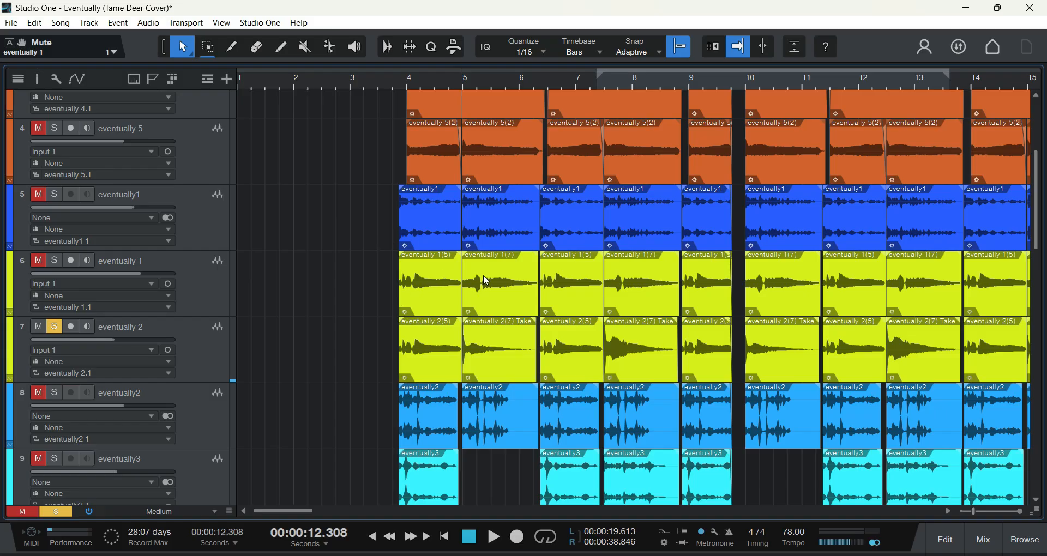
left_click(493, 536)
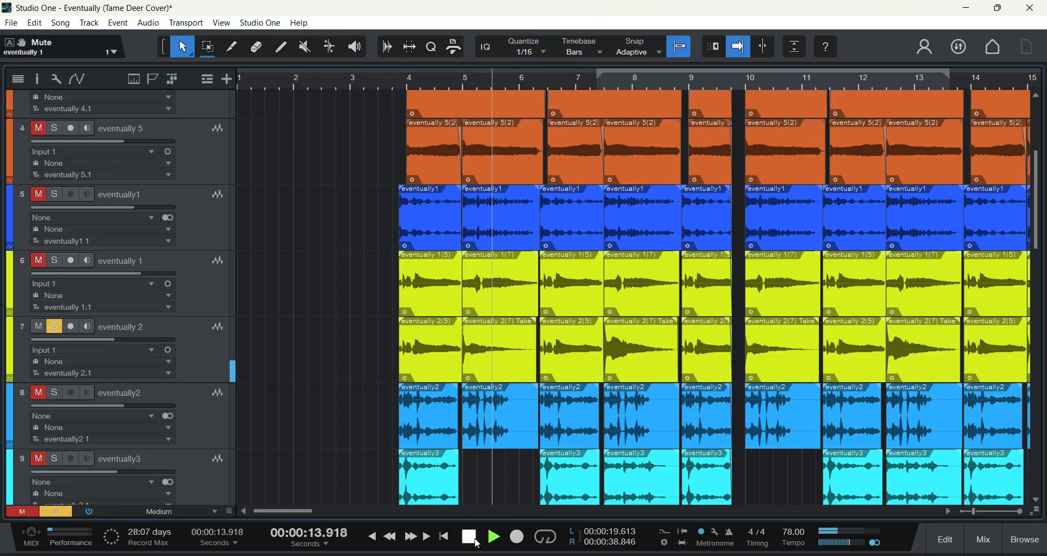
left_click(470, 538)
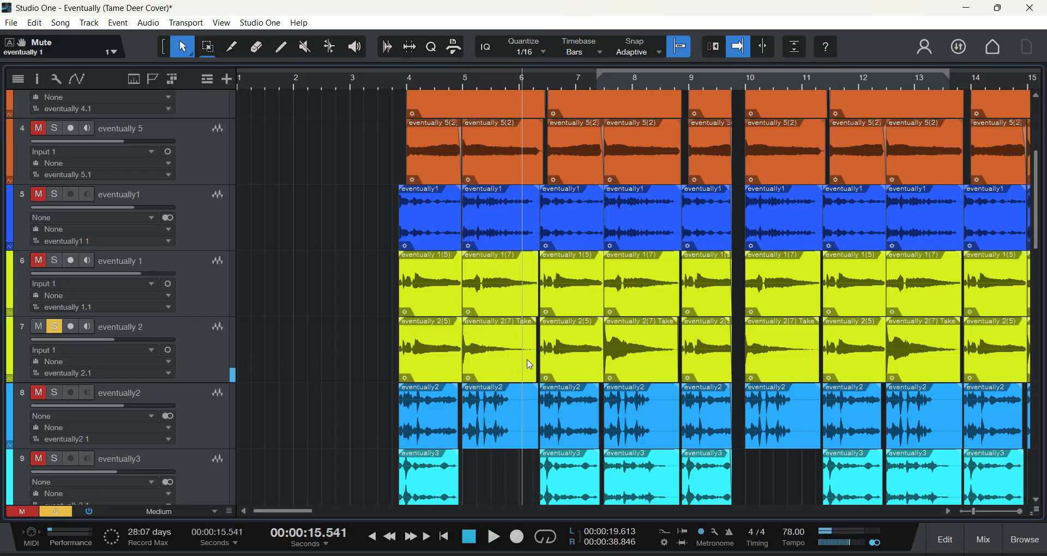
Step: Solo track 6 again and play both yellow tracks from bar 6 into bar 9
left_click(38, 261)
left_click(54, 260)
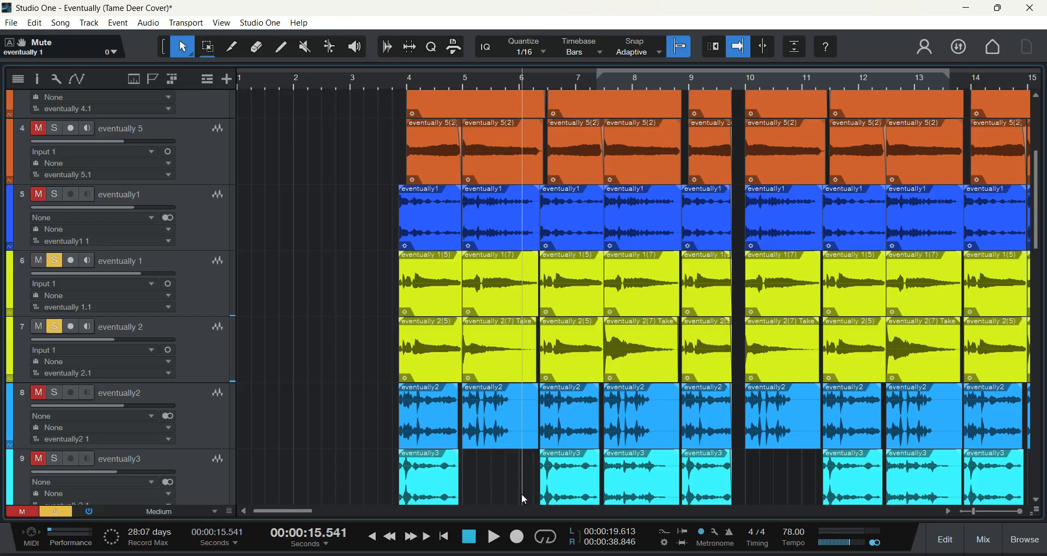
left_click(493, 537)
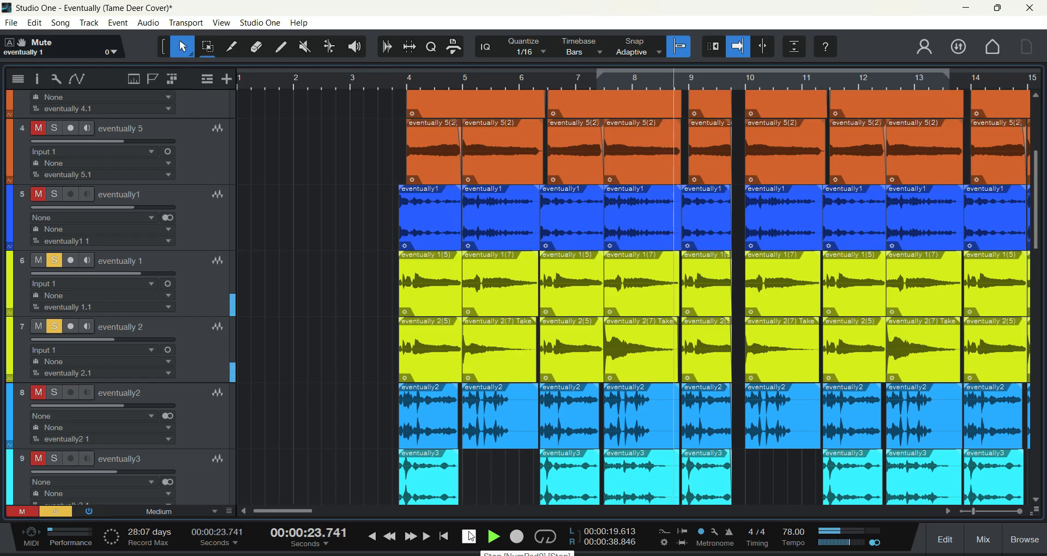
left_click(471, 537)
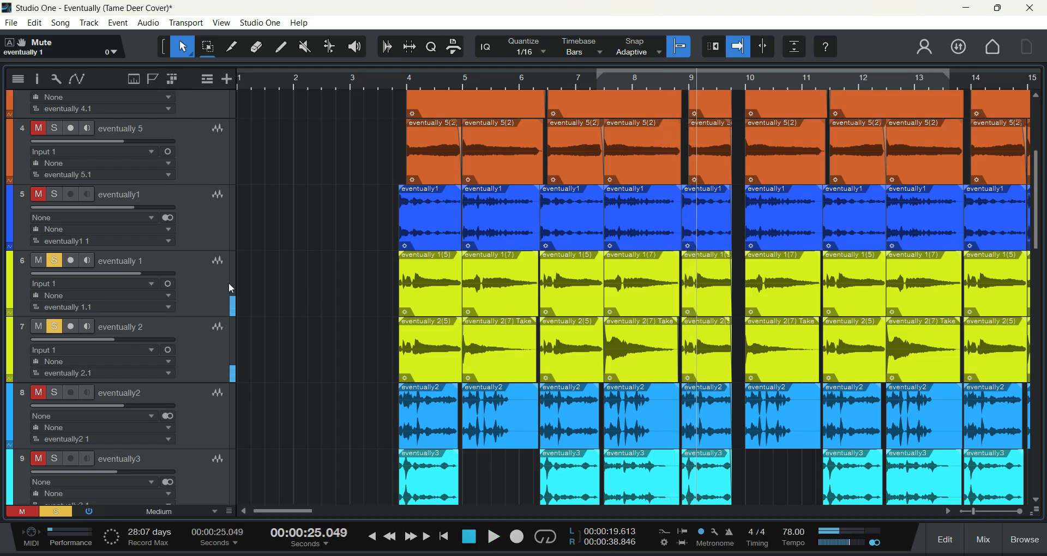
Step: Solo track 8, eventually2, and mute tracks 6 and 7 so that it plays alone
scroll(314, 256, "down", 1)
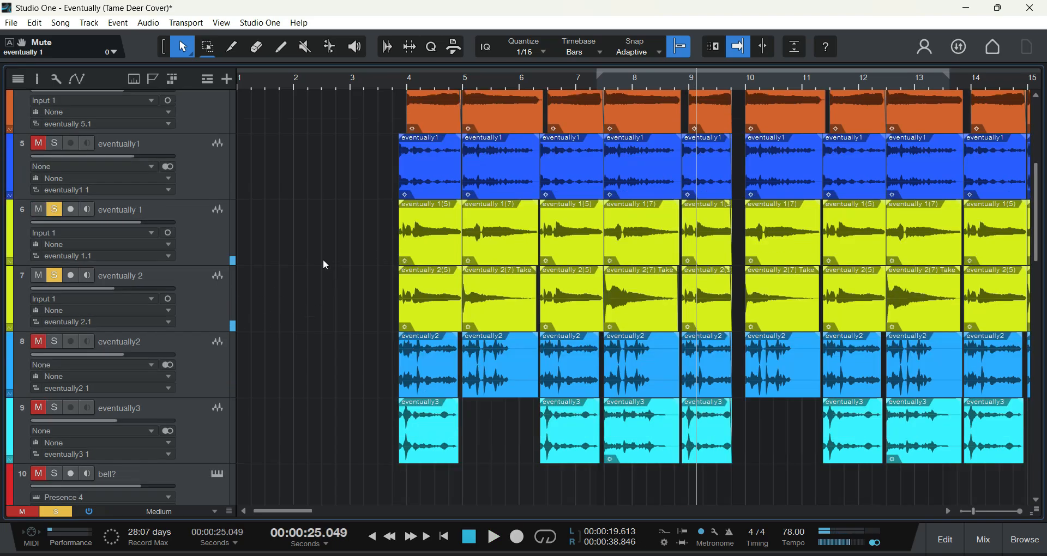
left_click(34, 342)
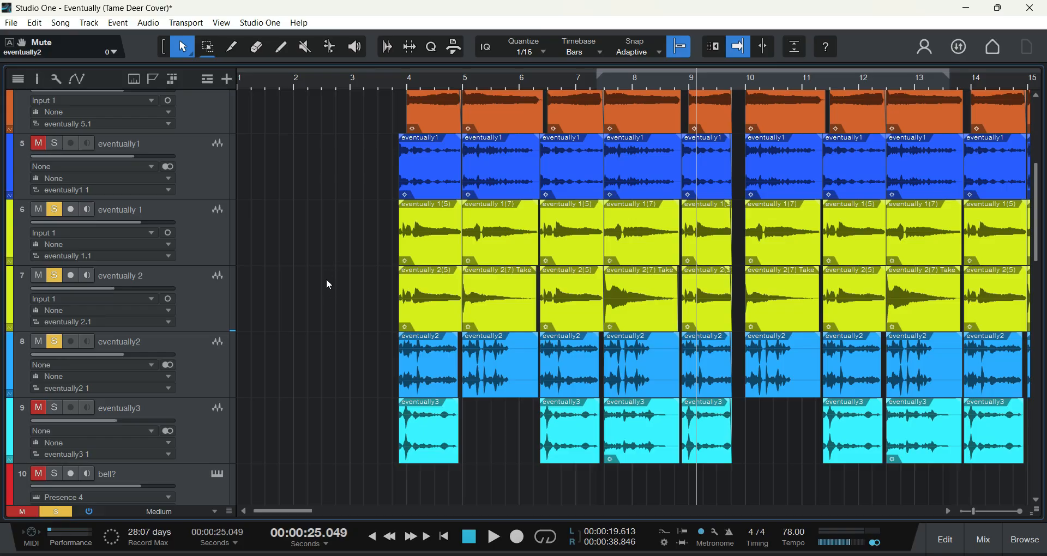
left_click(37, 277)
Step: Play the soloed eventually2 track from just before bar 4, pause in bar 6, resume, and stop in bar 8
left_click(394, 87)
left_click(495, 537)
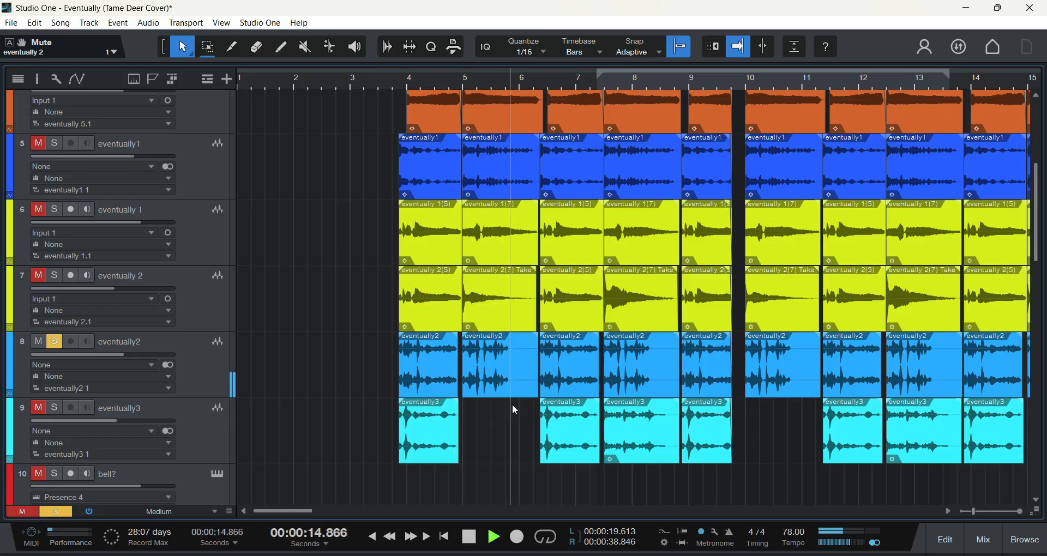
key("space")
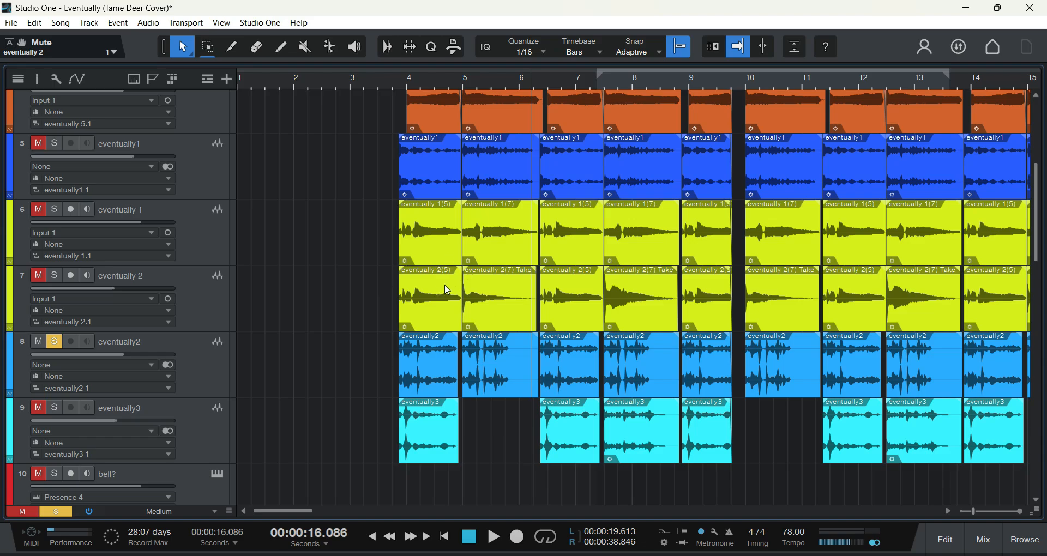
key("space")
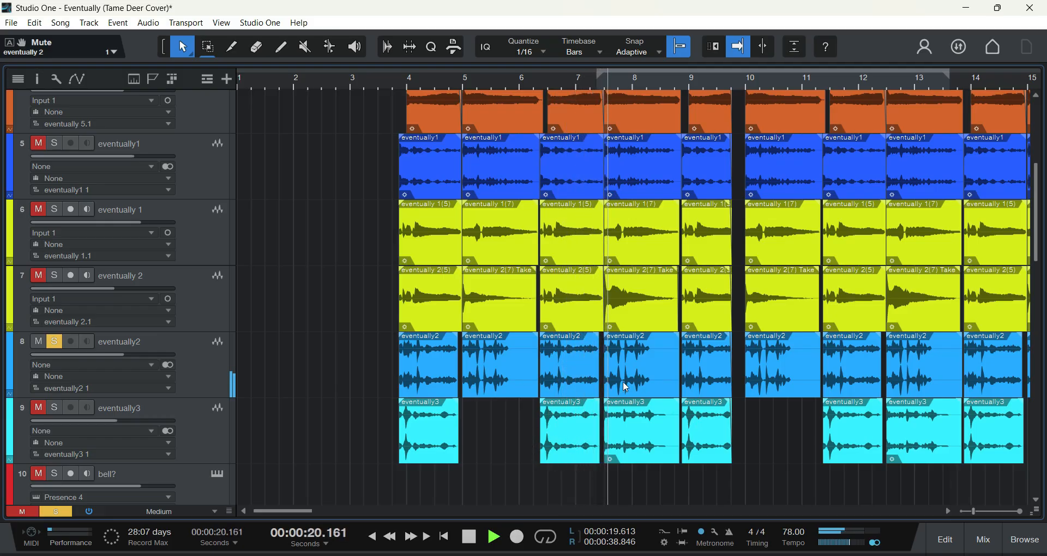
left_click(470, 537)
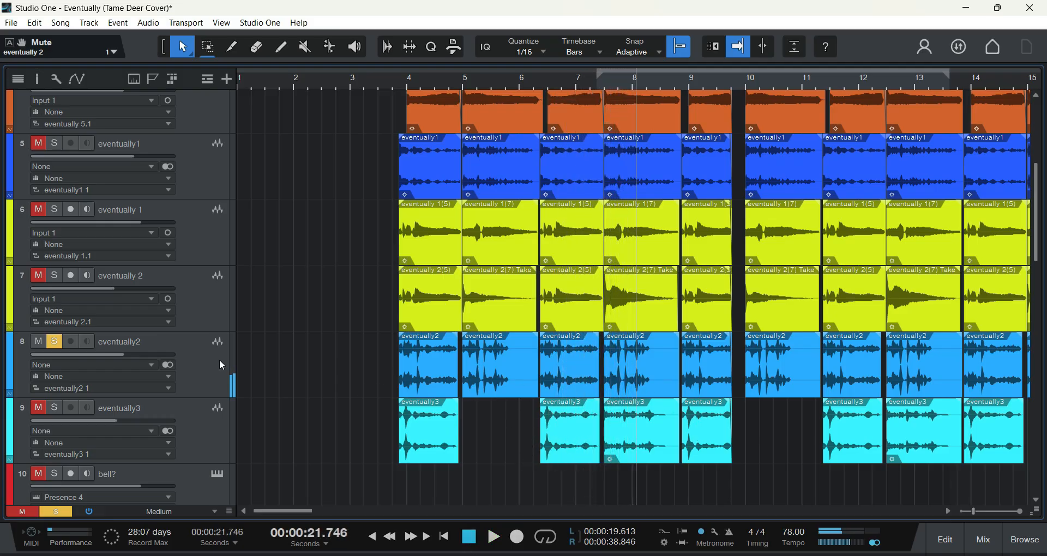
Step: Solo track 9, eventually3, in place of eventually2 and select it
left_click(54, 341)
left_click(39, 342)
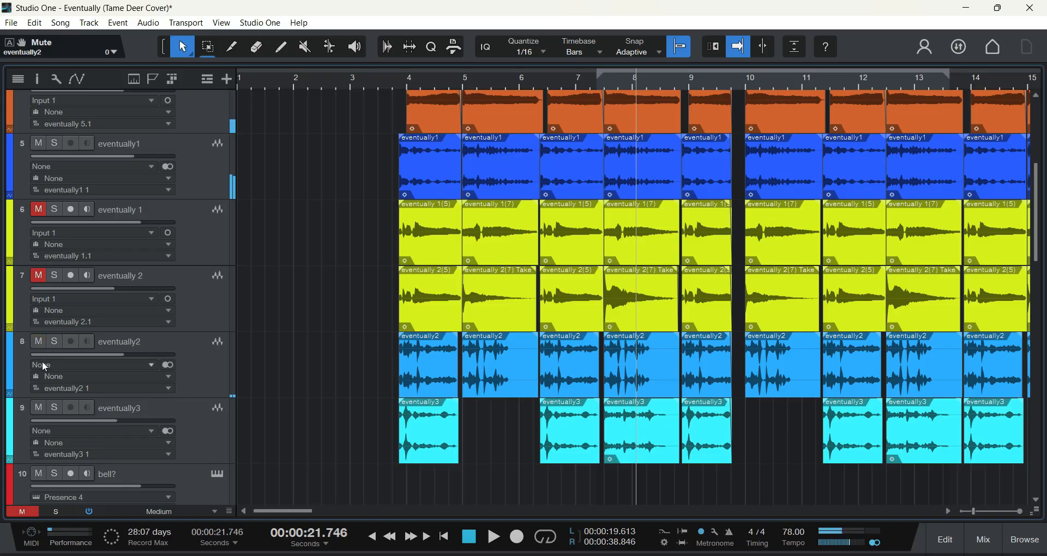
left_click(54, 407)
scroll(338, 144, "down", 2)
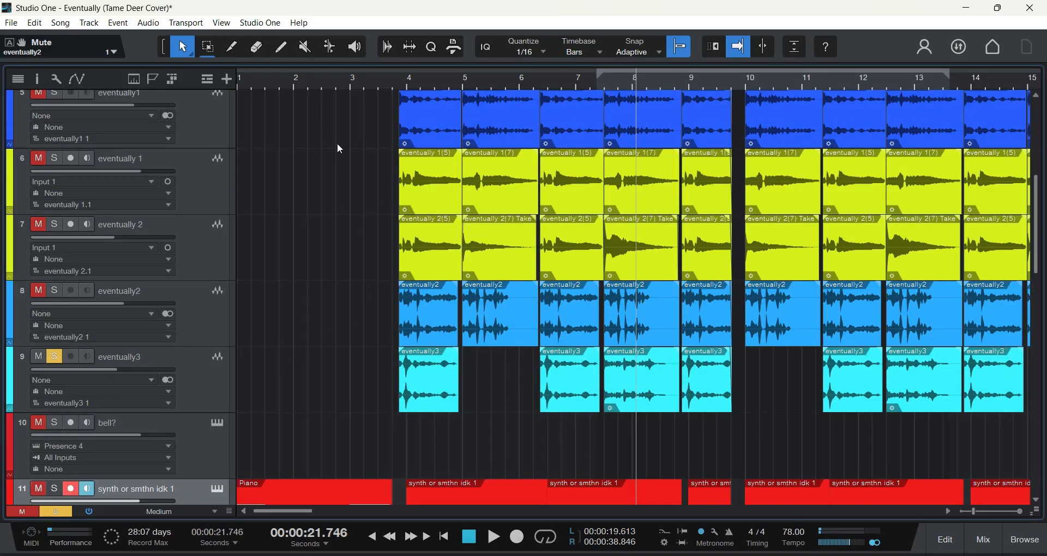
left_click(206, 384)
Step: Play the soloed eventually3 track from just before bar 4, skip ahead to bar 6, and stop just before bar 9
left_click(394, 90)
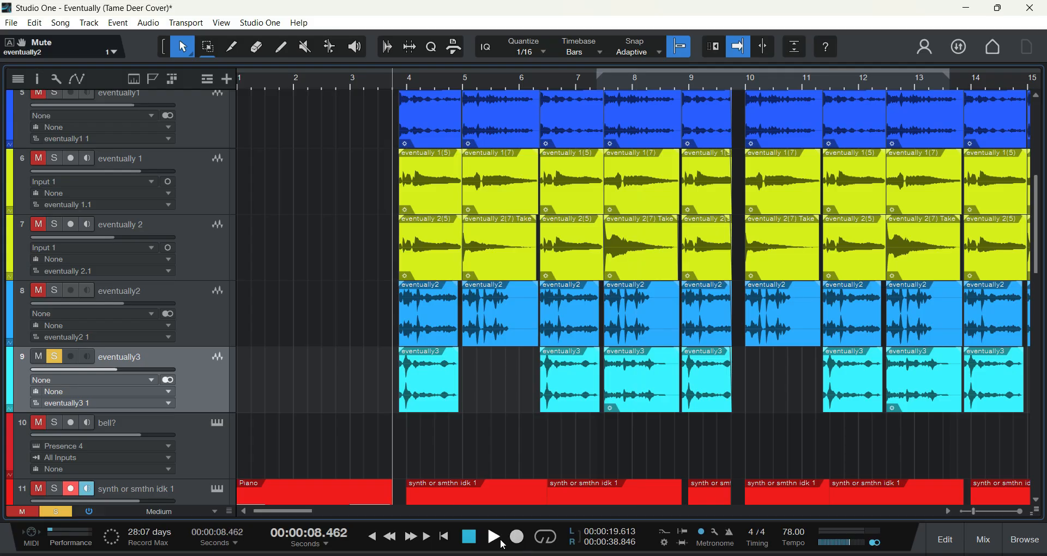
left_click(494, 537)
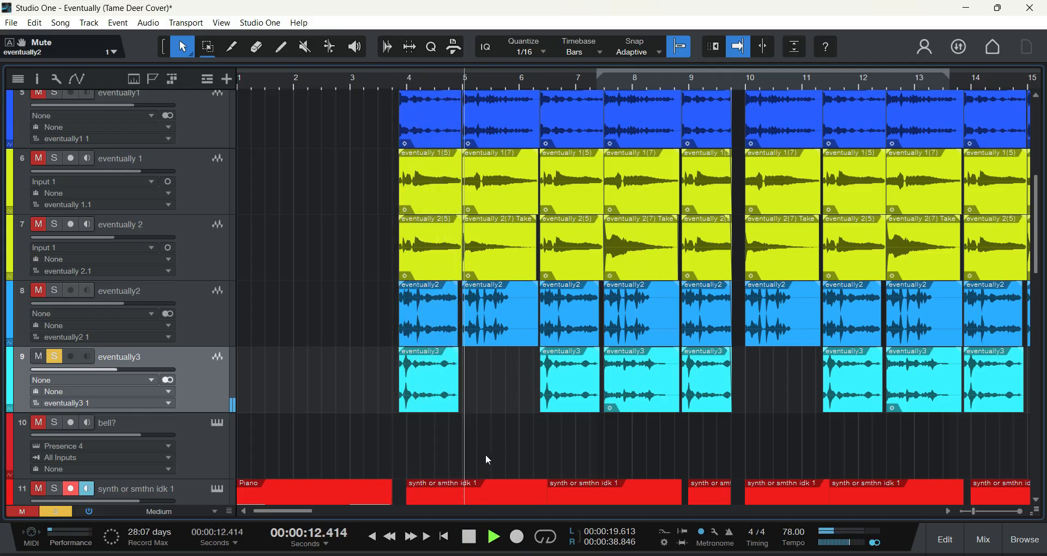
left_click(533, 82)
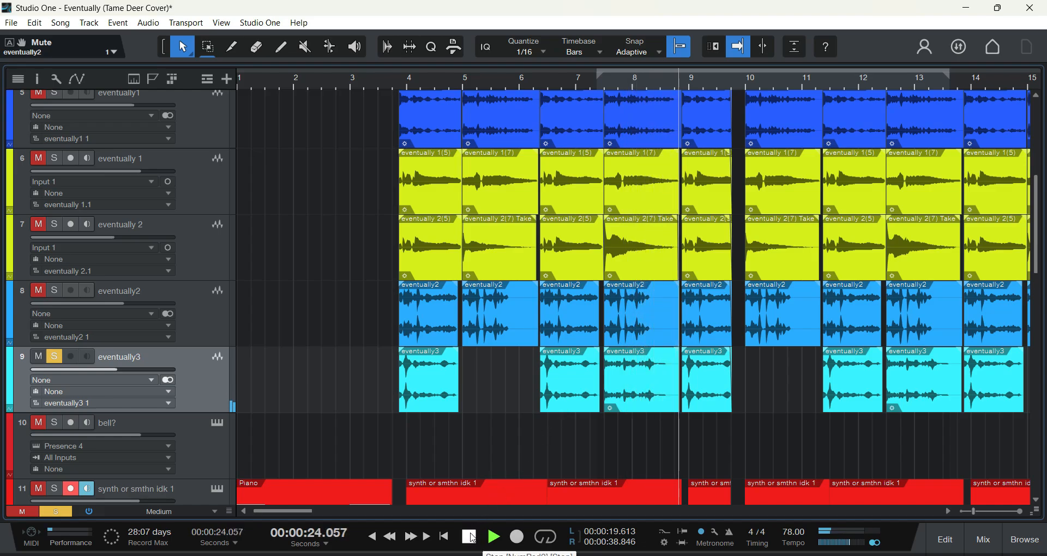
key("space")
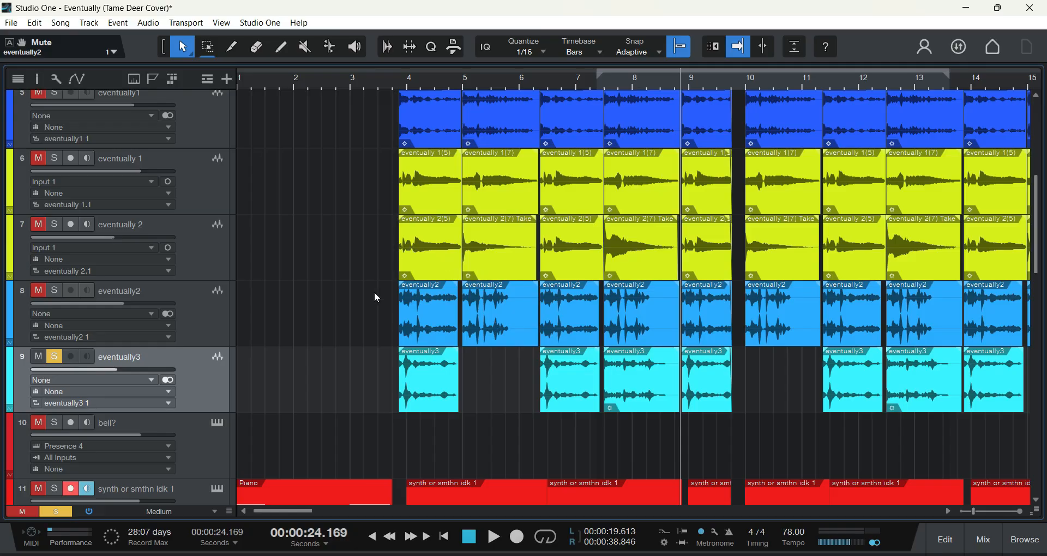
Step: Mute track 9, eventually3, and solo track 5, eventually1, in its place
scroll(377, 254, "up", 1)
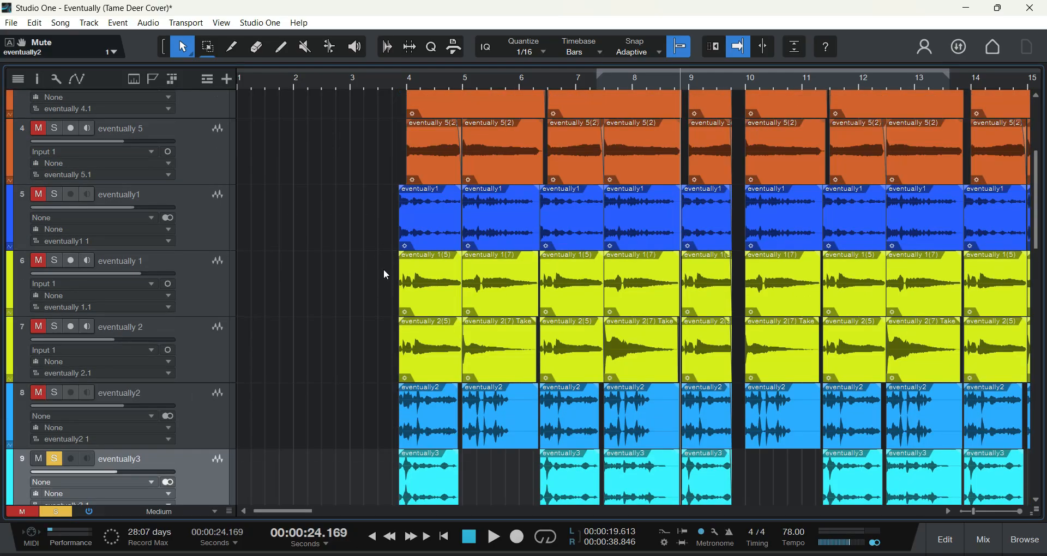
scroll(379, 262, "up", 2)
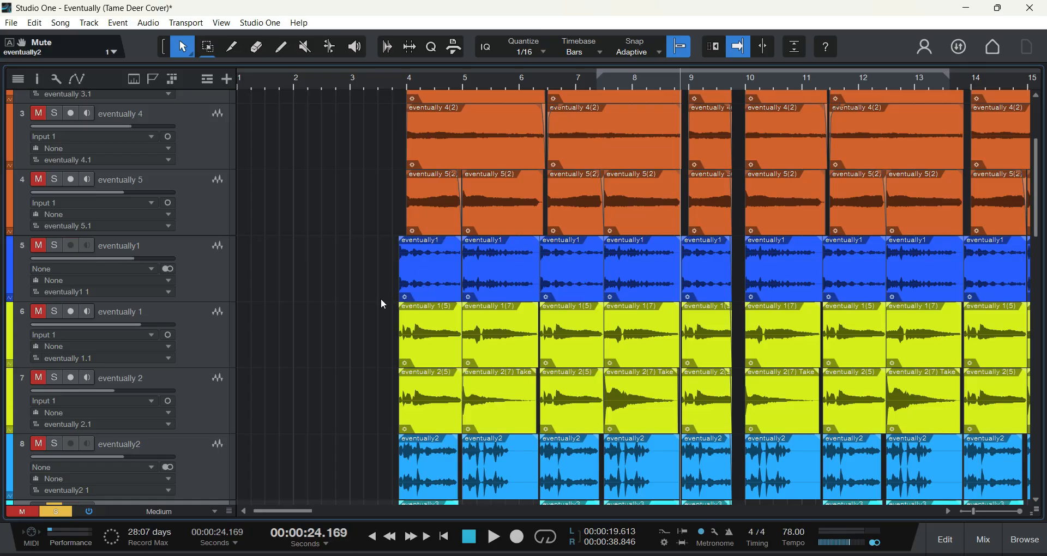
scroll(381, 300, "down", 2)
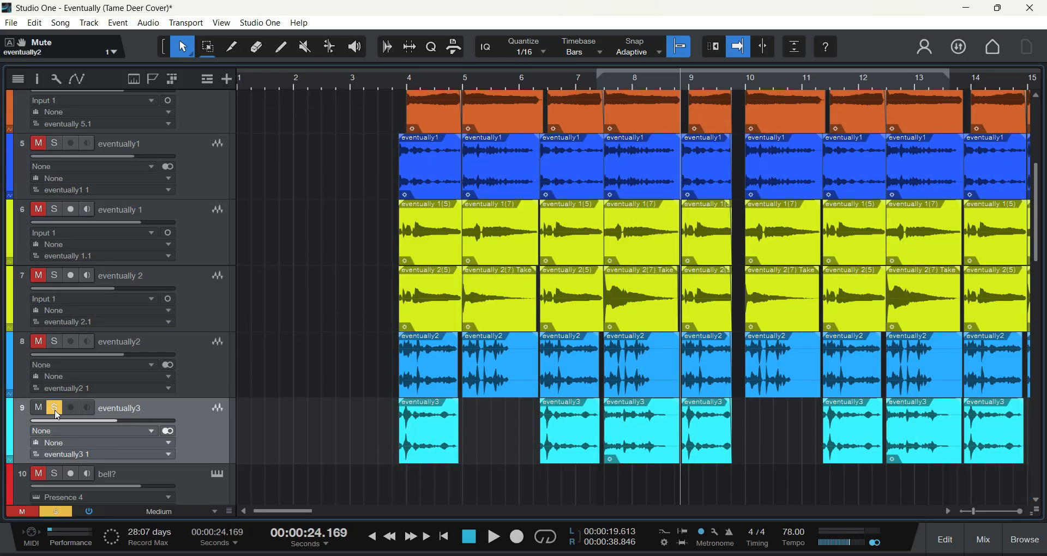
left_click(55, 410)
left_click(55, 144)
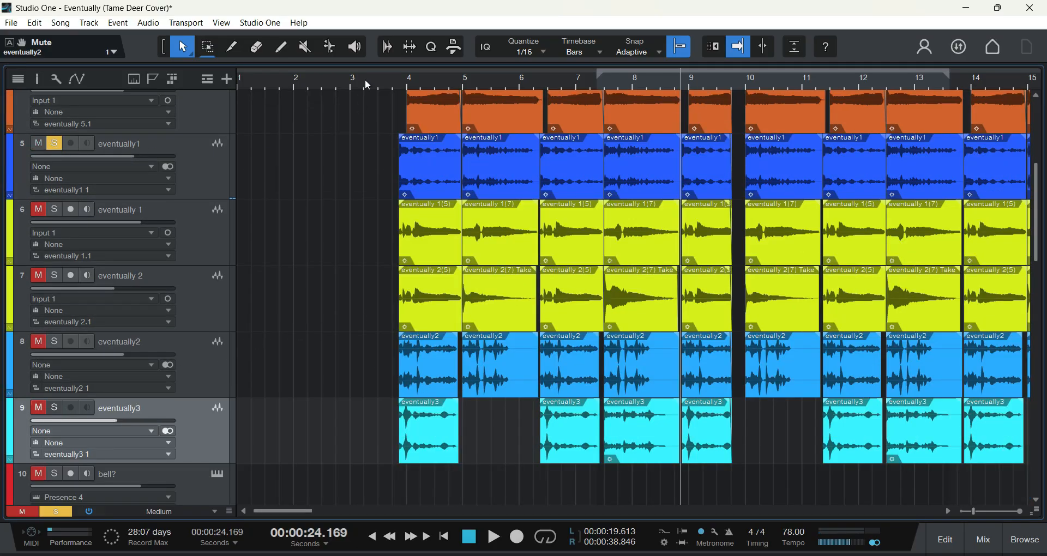
Step: Play the soloed eventually1 track from just before bar 4 and stop in bar 6
left_click(395, 90)
key("space")
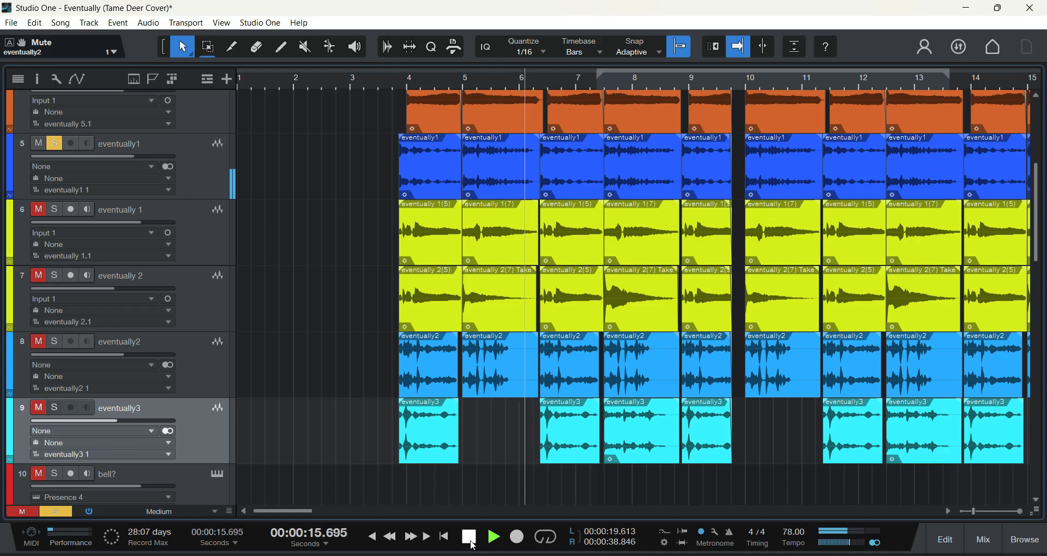
left_click(471, 540)
Step: Add tracks 6 to 9, the two yellow tracks plus eventually2 and eventually3, to the solo with track 5
scroll(68, 219, "up", 1)
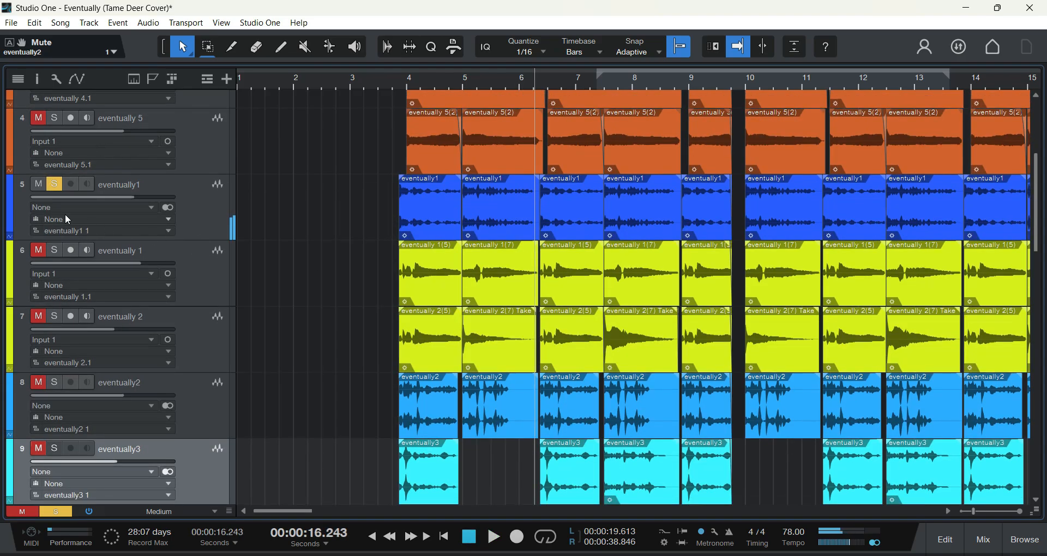
left_click(55, 250)
left_click(55, 316)
left_click(55, 382)
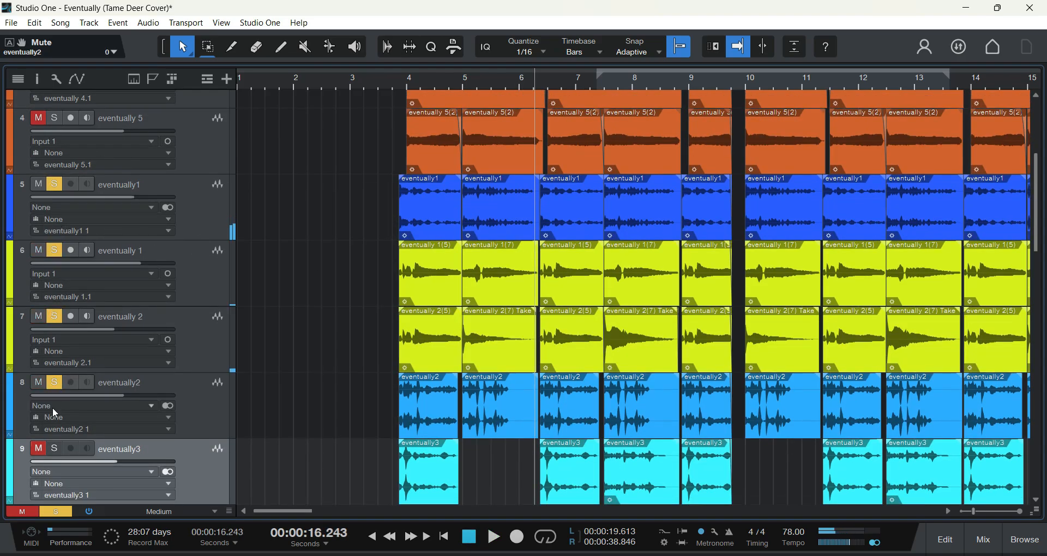
left_click(55, 449)
Step: Play the five soloed tracks together from just before bar 4 and stop in bar 9
scroll(55, 436, "down", 1)
left_click(393, 81)
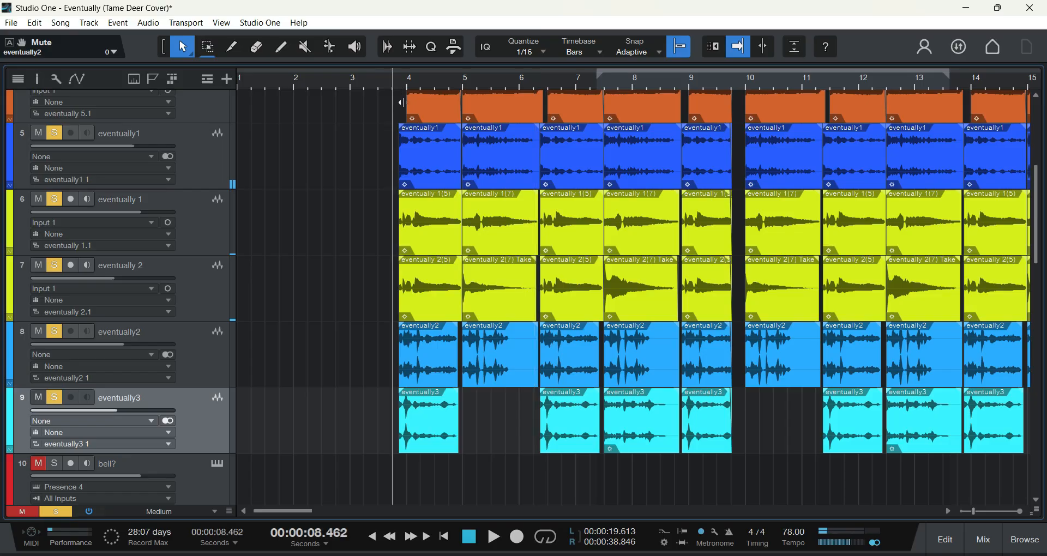
left_click(494, 537)
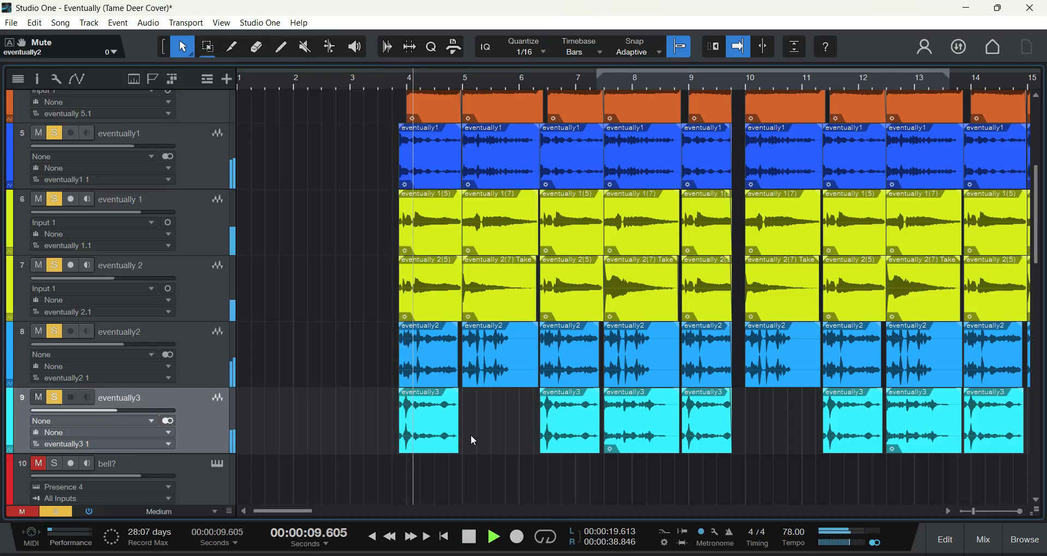
scroll(489, 429, "up", 1)
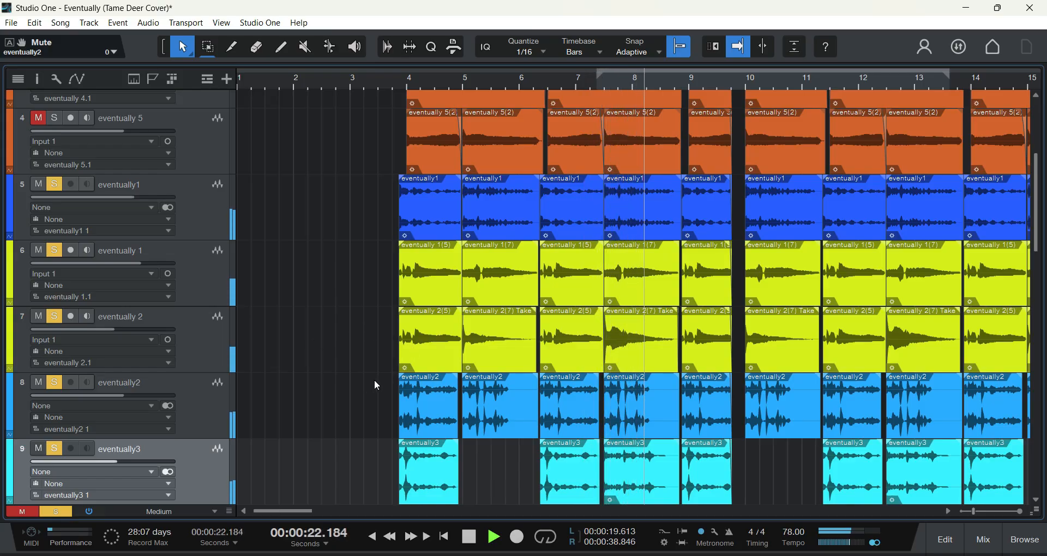
left_click(476, 539)
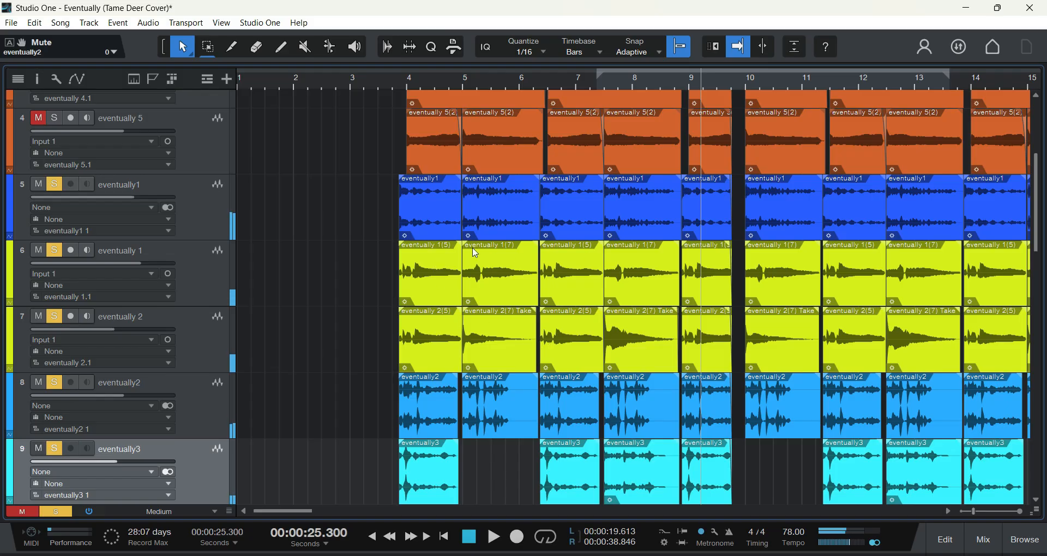
Step: Select track 5, eventually1, show the mixer console, and inspect the channel's Mixverb settings before closing them
left_click(189, 216)
key("F3")
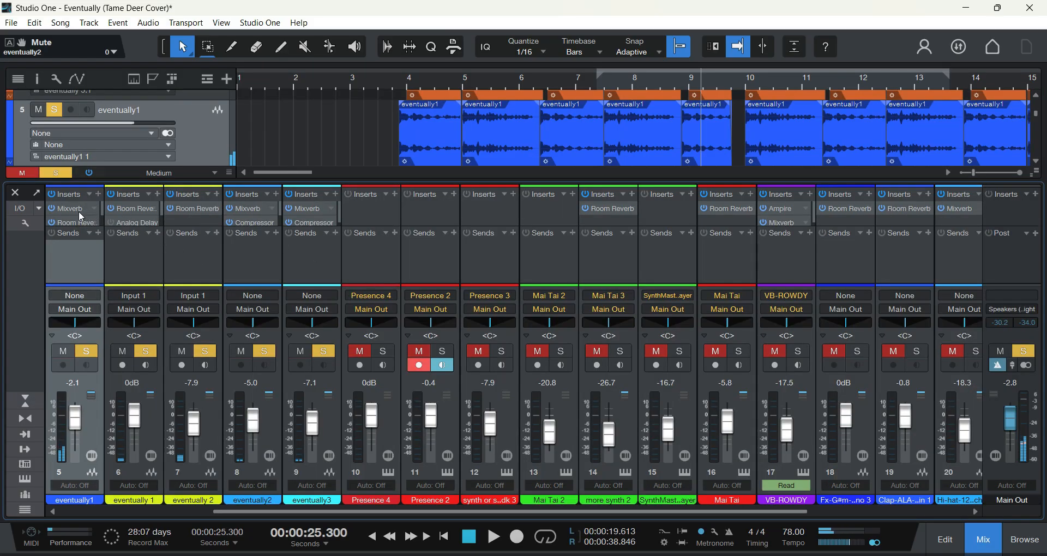
scroll(80, 218, "up", 2)
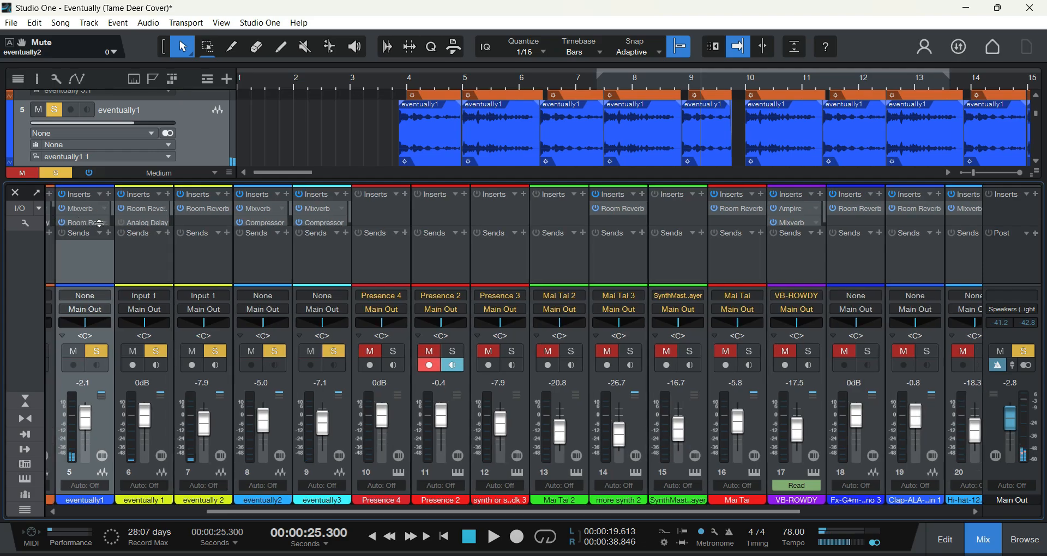
left_click(90, 208)
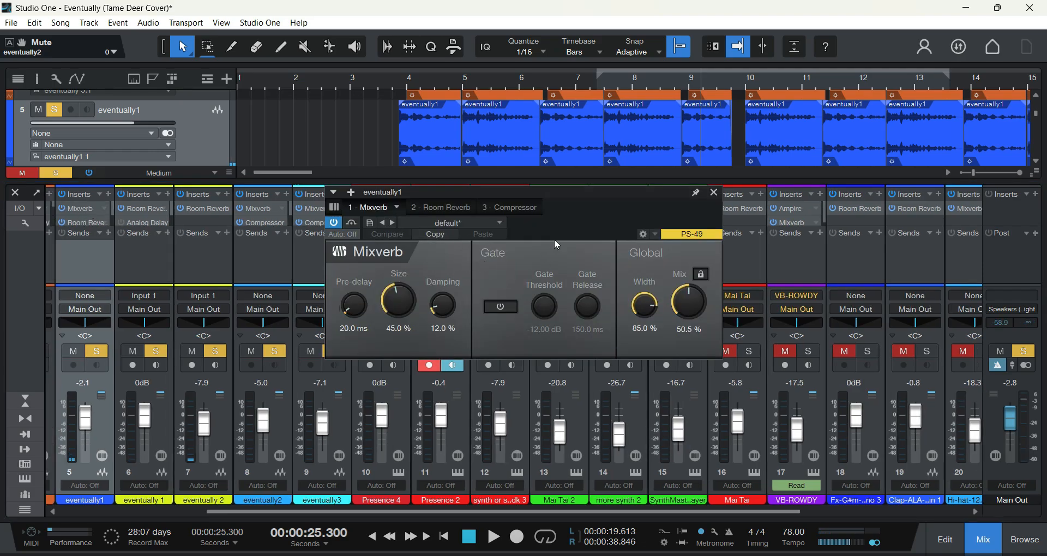
left_click(713, 193)
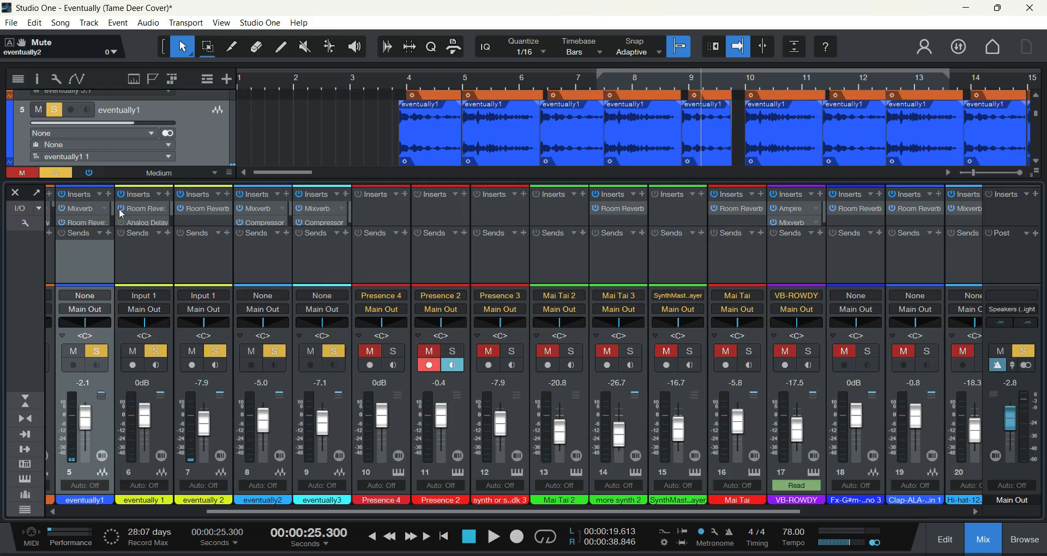
Step: Inspect the Room Reverb settings on track 6, eventually 1, close them, and hide the mixer console
left_click(143, 207)
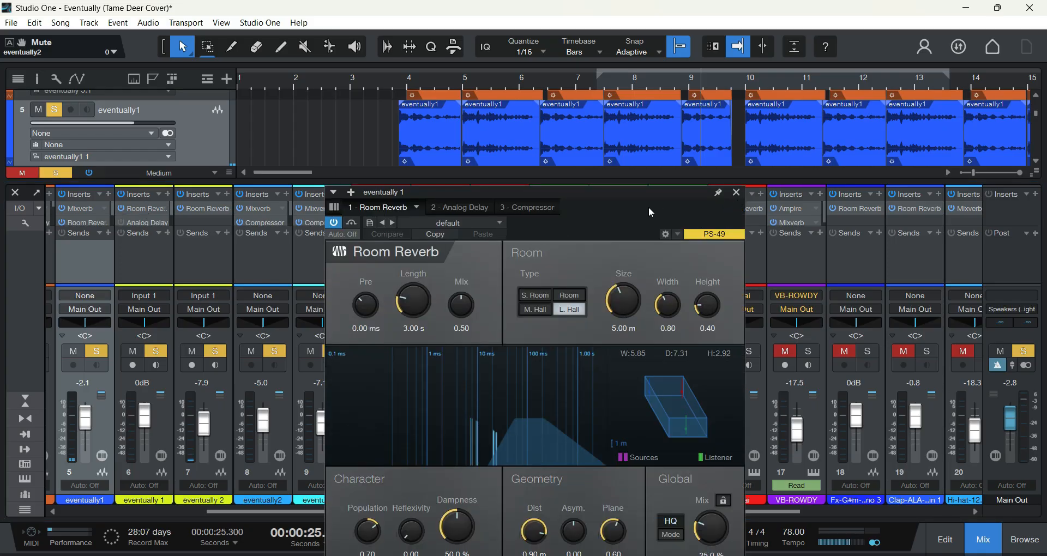
left_click_drag(646, 196, 560, 116)
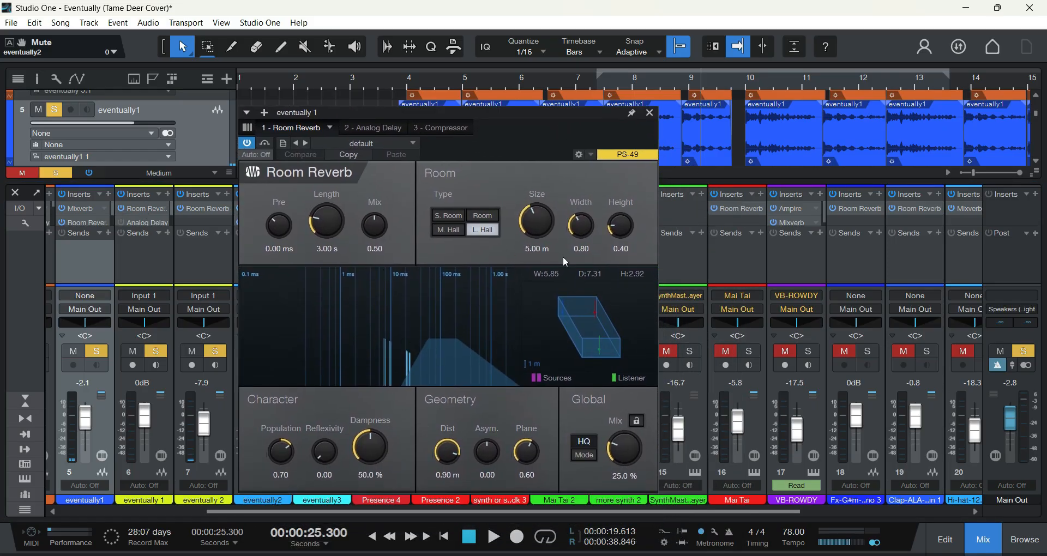
left_click(649, 113)
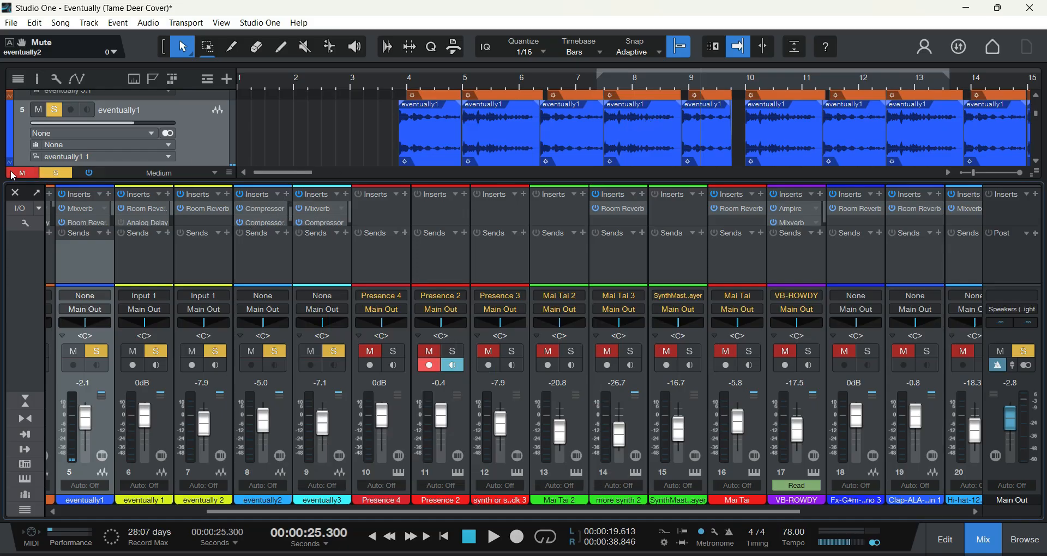
left_click(15, 192)
Step: Mute track 5, eventually1, and track 6, eventually 1, to take them out of the solo
scroll(315, 258, "up", 4)
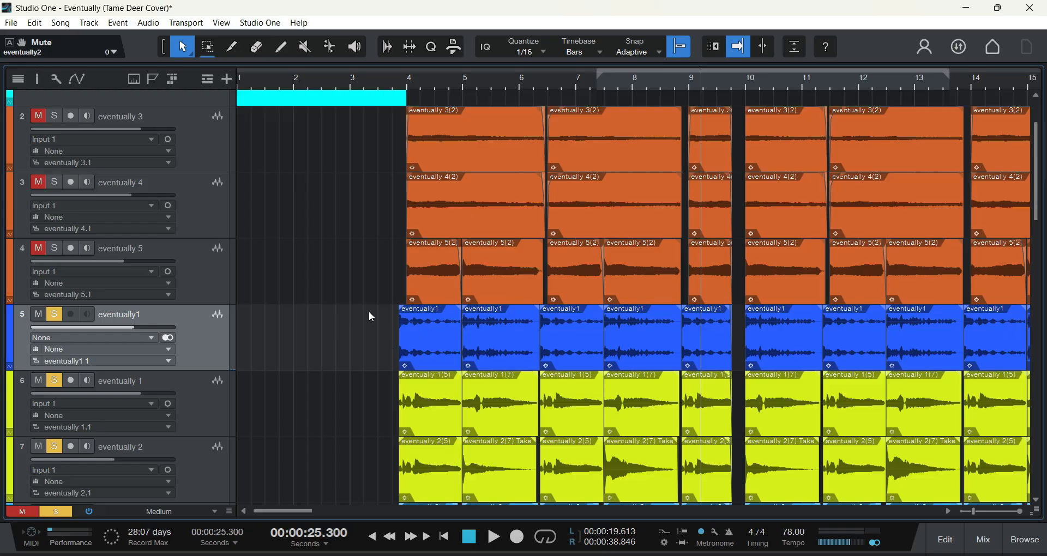
scroll(400, 316, "down", 1)
scroll(349, 248, "up", 3)
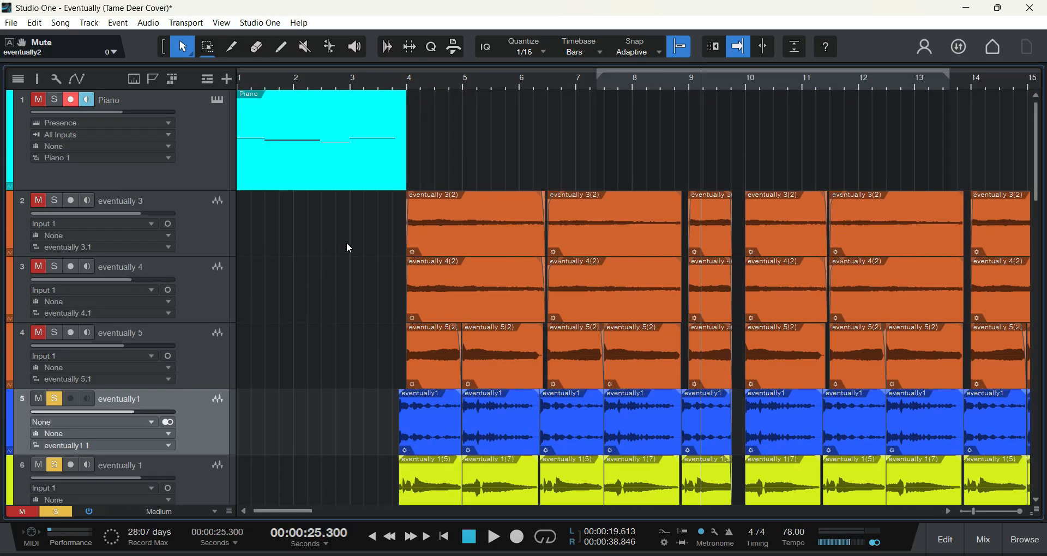
scroll(354, 254, "down", 1)
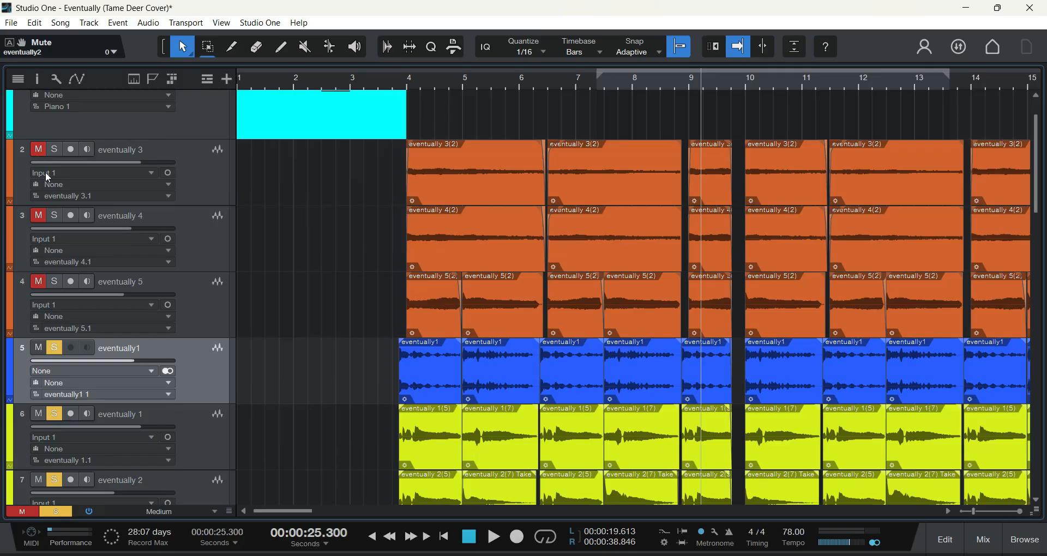
left_click(38, 348)
left_click(39, 414)
scroll(282, 376, "down", 3)
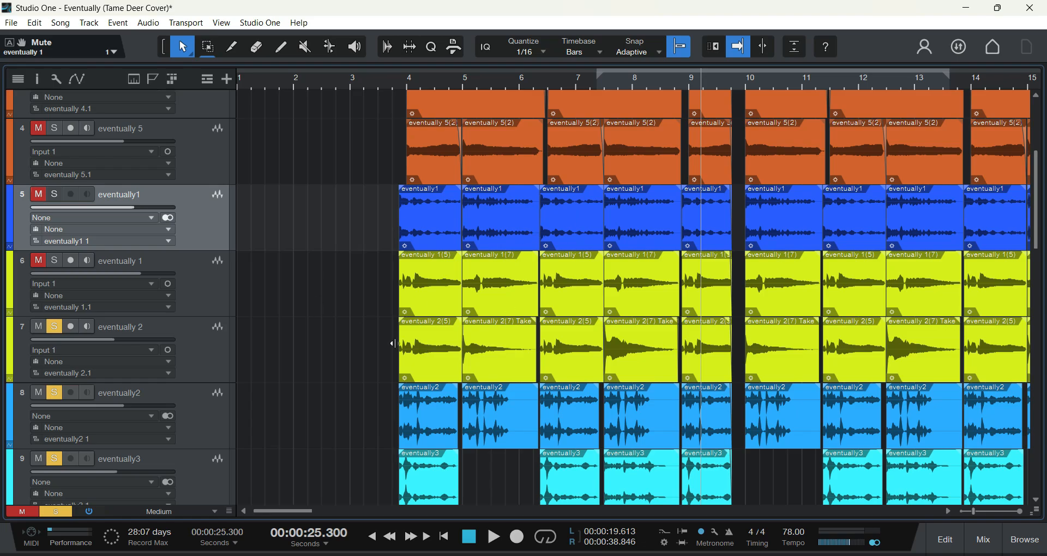
Step: Unmute and solo the three orange tracks 2 to 4, eventually 3, eventually 4 and eventually 5
scroll(349, 341, "up", 2)
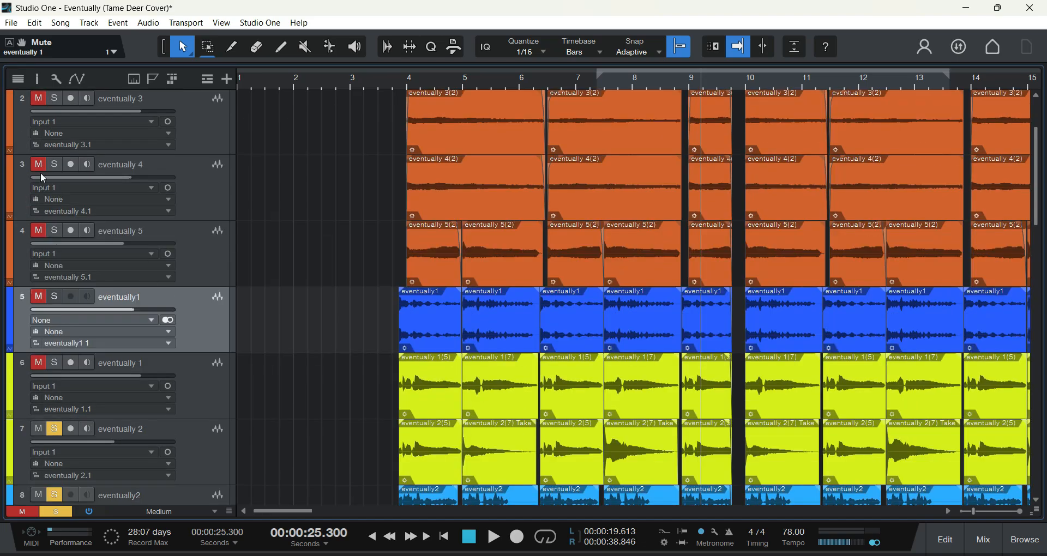
left_click(38, 100)
left_click(54, 99)
scroll(320, 217, "up", 2)
left_click(37, 266)
left_click(54, 266)
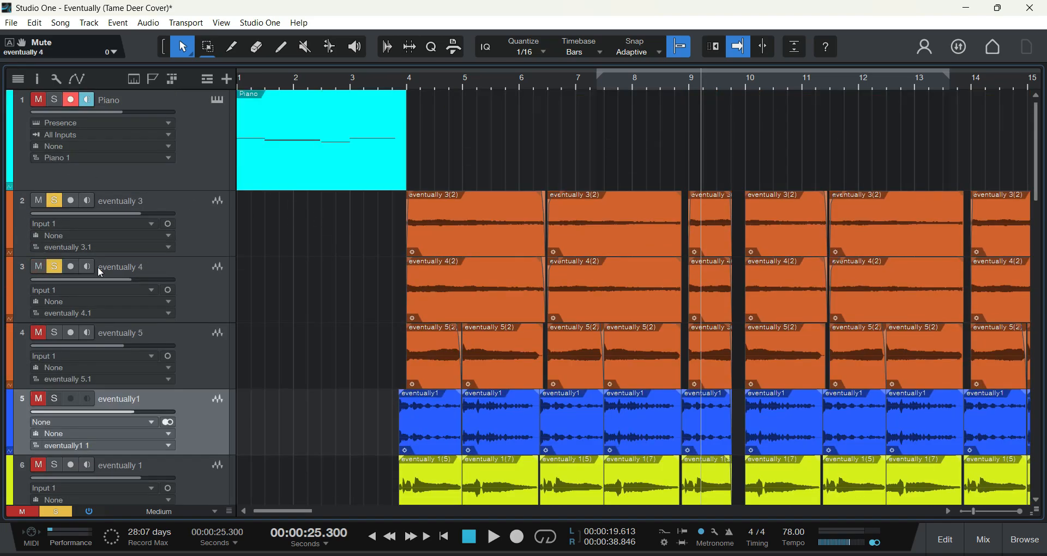
scroll(276, 235, "down", 2)
left_click(37, 230)
left_click(54, 230)
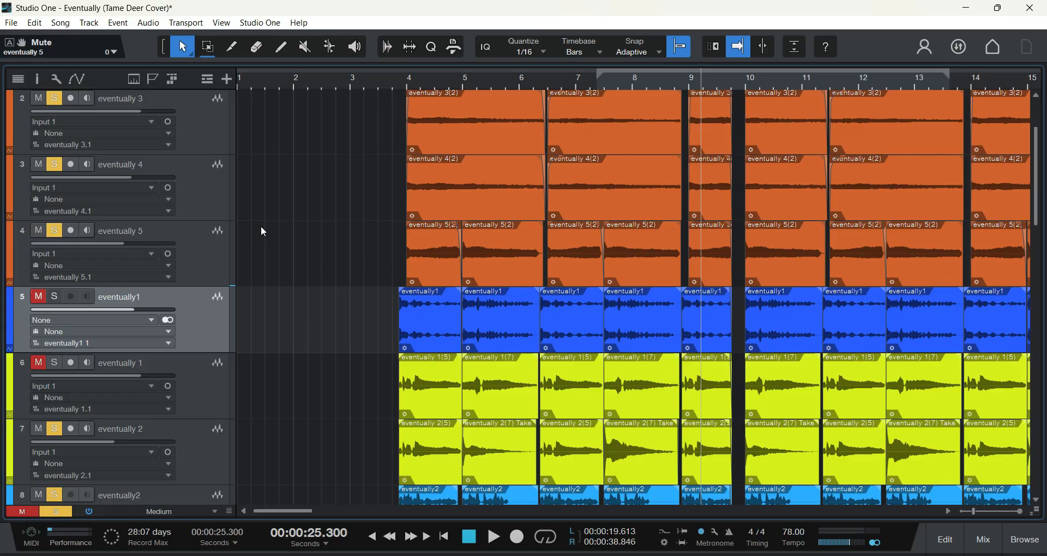
Step: Mute track 4, eventually 5, and tracks 7 to 9, eventually 2, eventually2 and eventually3
scroll(261, 240, "down", 1)
scroll(240, 250, "up", 2)
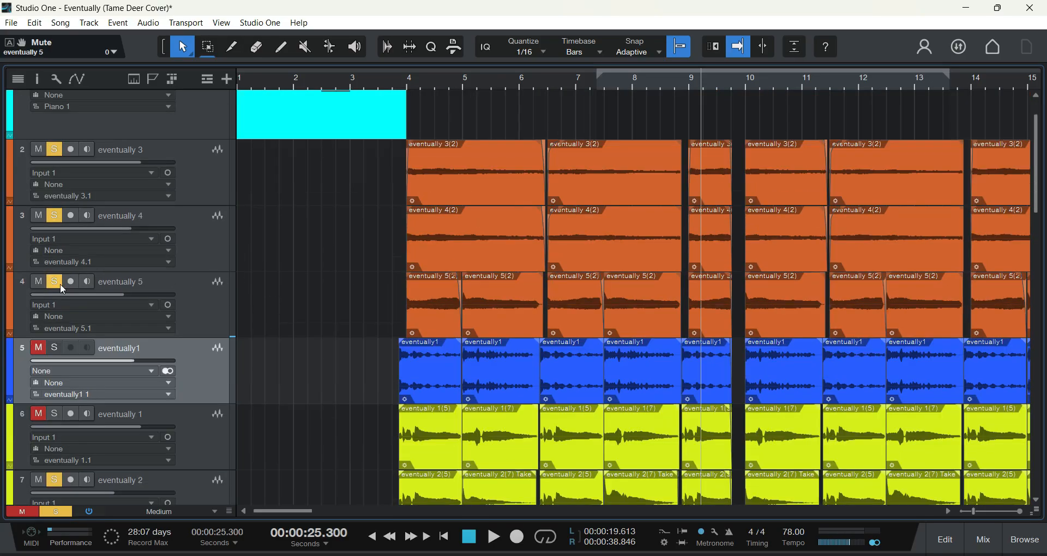
left_click(38, 281)
scroll(176, 319, "down", 1)
scroll(271, 342, "down", 5)
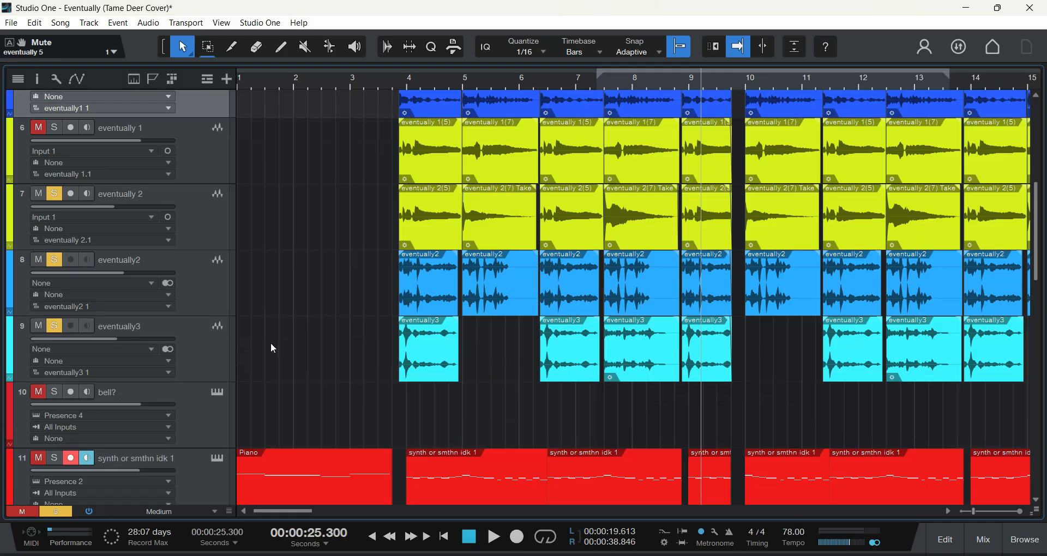
left_click(40, 195)
left_click(38, 260)
left_click(40, 326)
Step: Play track 2, eventually 3, on its own from just before bar 4 with track 3, eventually 4, muted
scroll(266, 282, "up", 5)
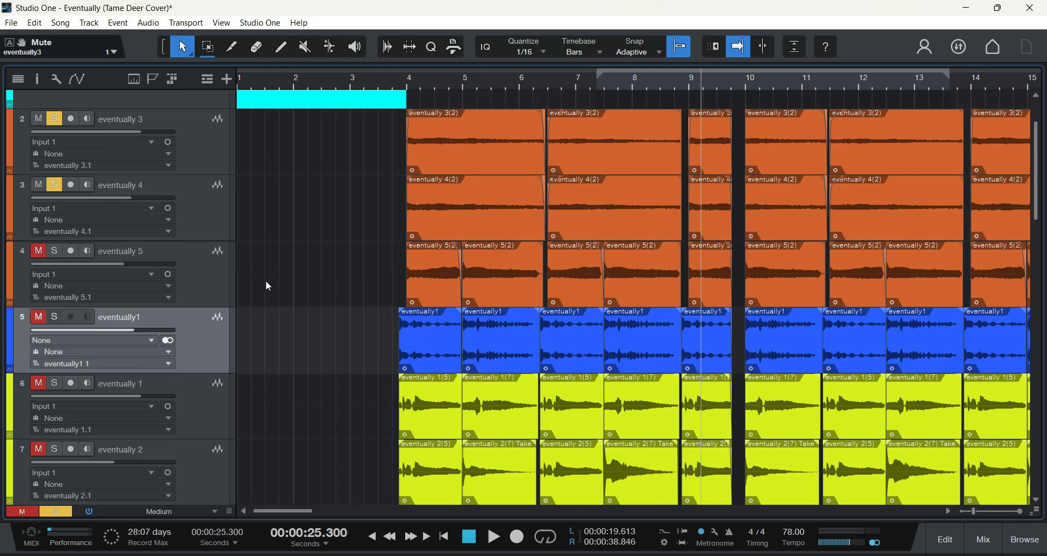
scroll(268, 285, "up", 2)
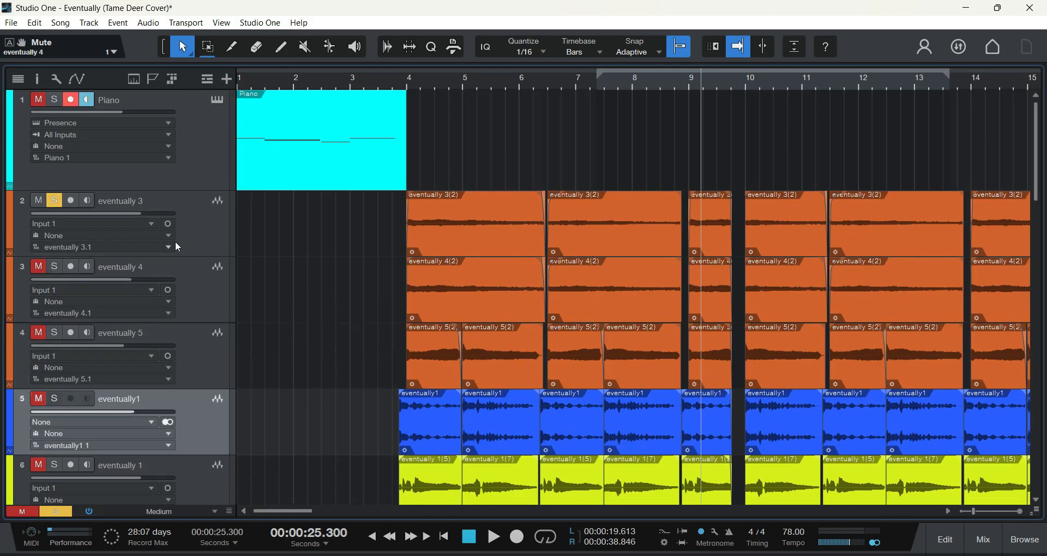
left_click(393, 82)
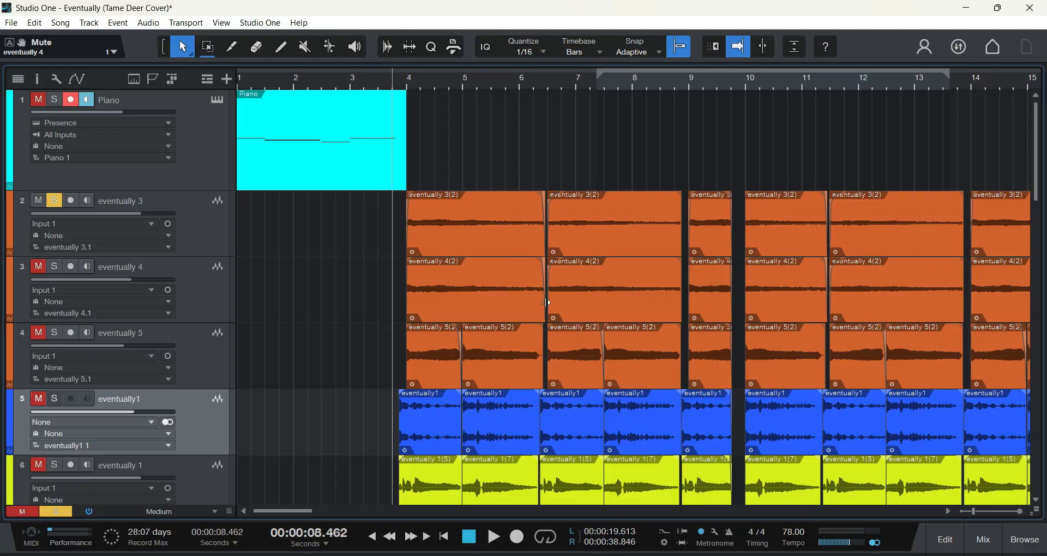
left_click(494, 536)
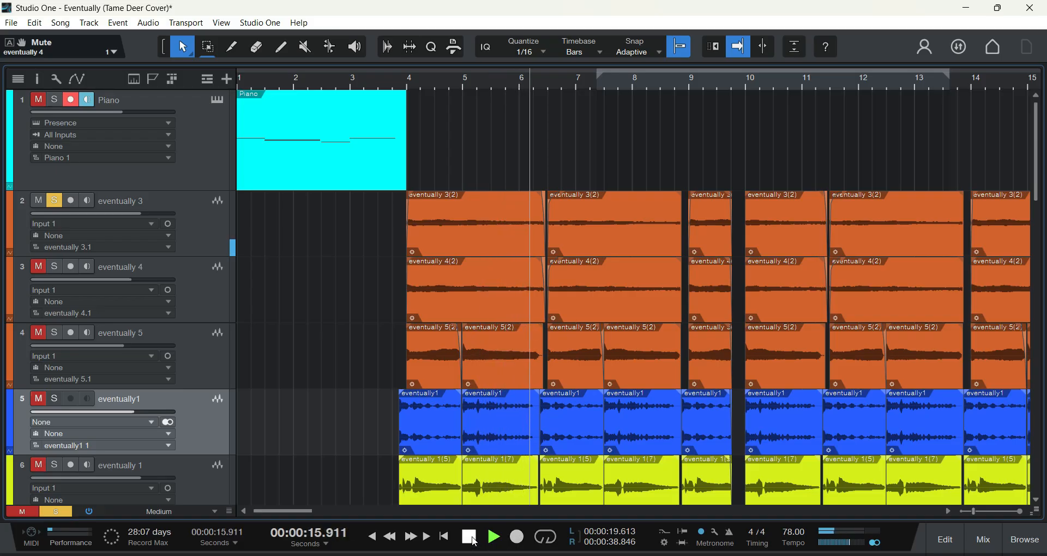
left_click(472, 539)
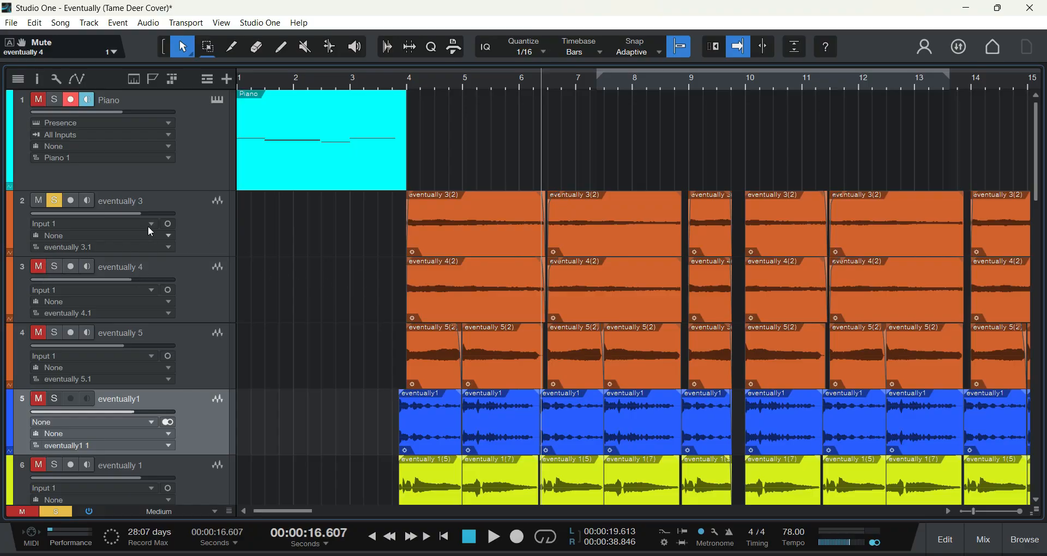
left_click(493, 536)
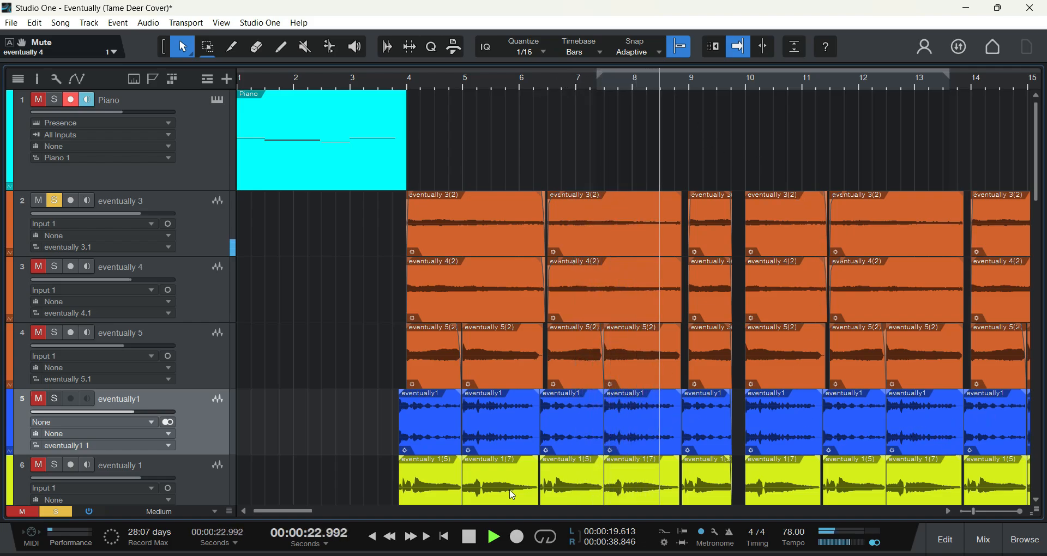
key("space")
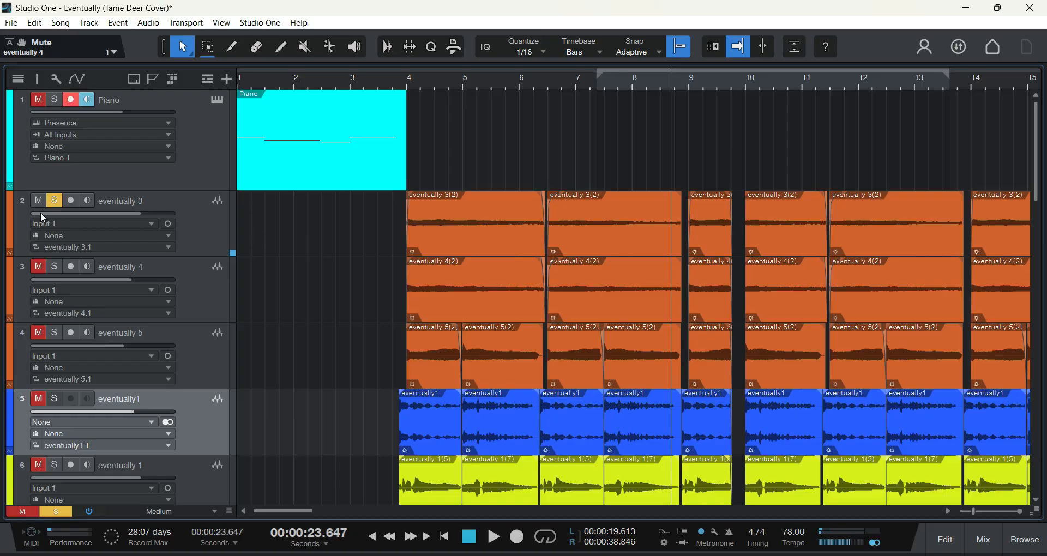
Step: Solo track 3, eventually 4, in place of track 2 and play it from just before bar 4
left_click(54, 201)
left_click(55, 267)
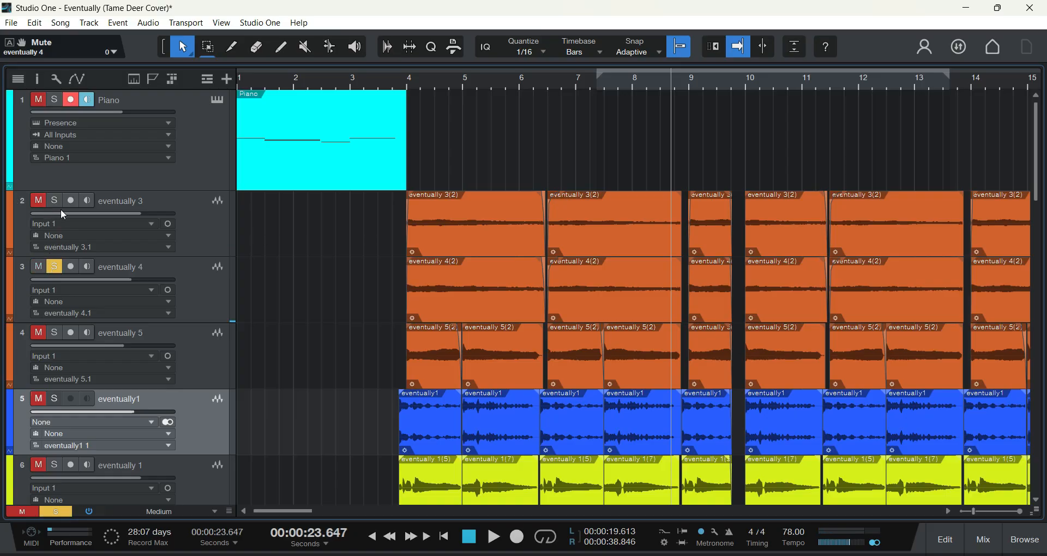
left_click(392, 83)
left_click(493, 536)
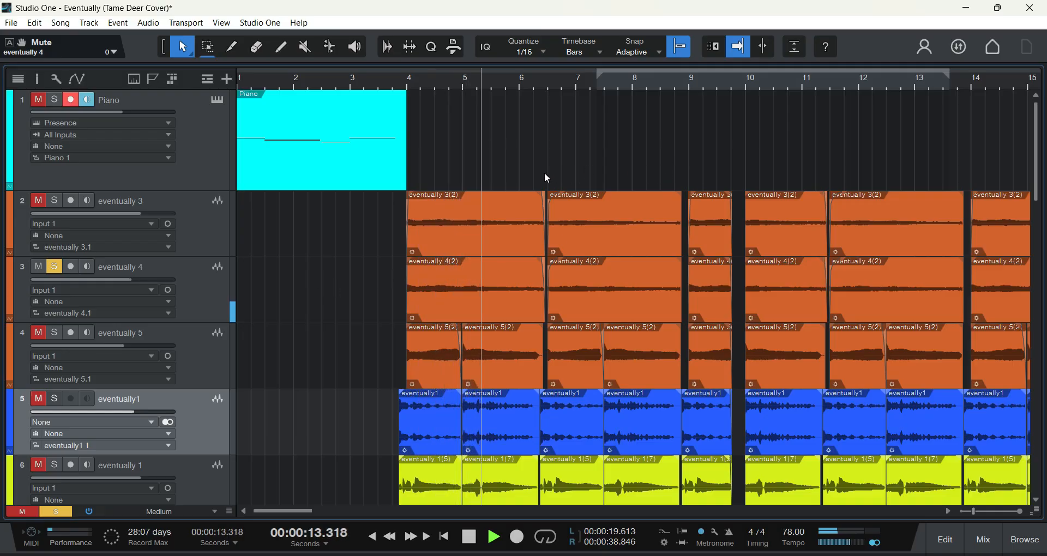
left_click(469, 539)
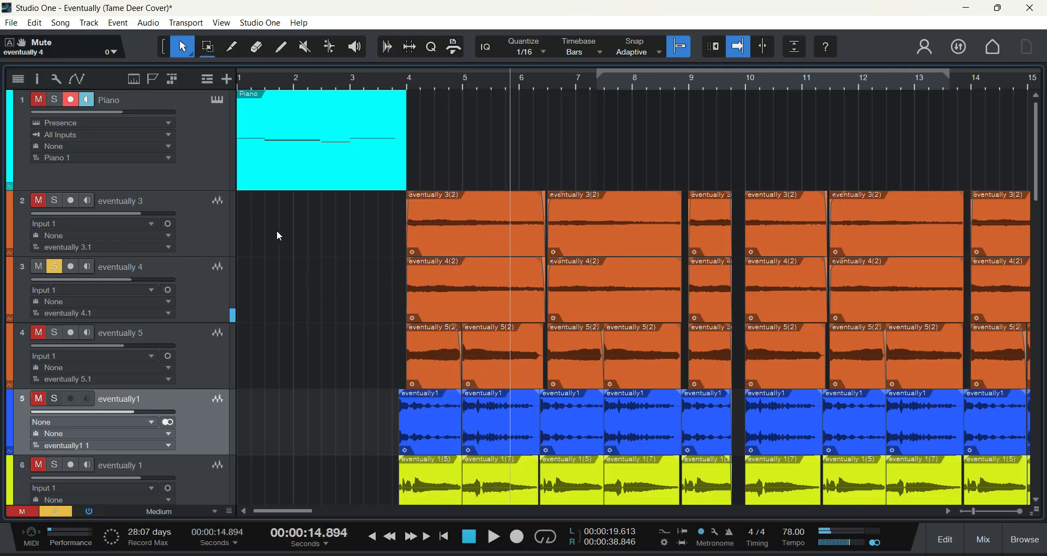
Step: Solo tracks 2 and 3, eventually 3 and eventually 4, together and play them from just before bar 4
left_click(54, 267)
left_click(51, 202)
left_click(53, 201)
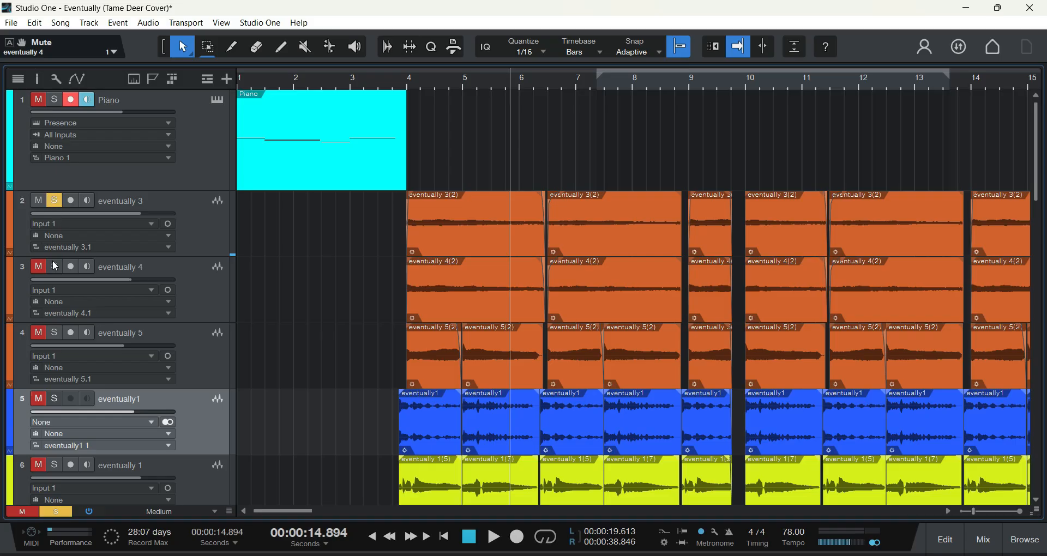
left_click(54, 266)
left_click(401, 84)
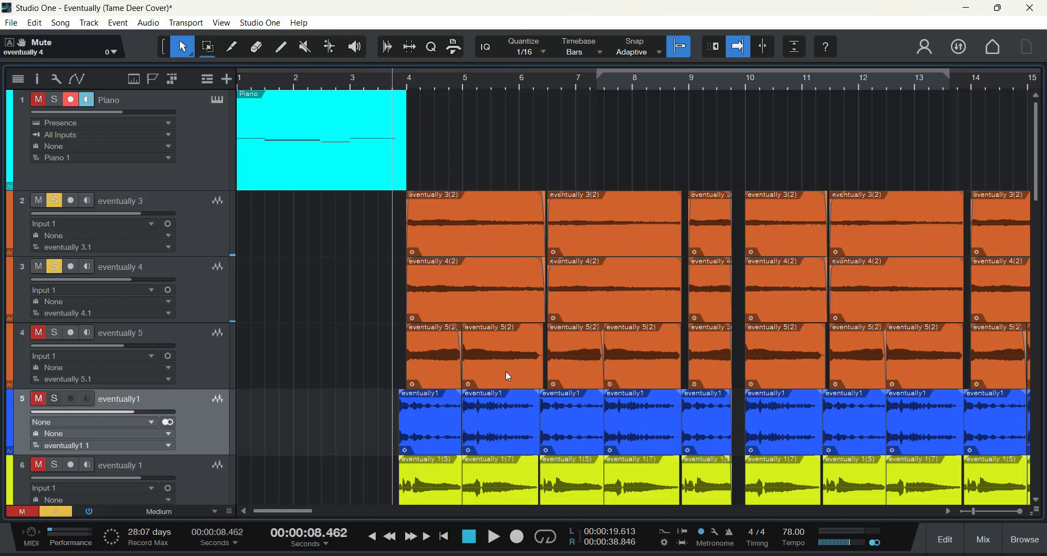
key("space")
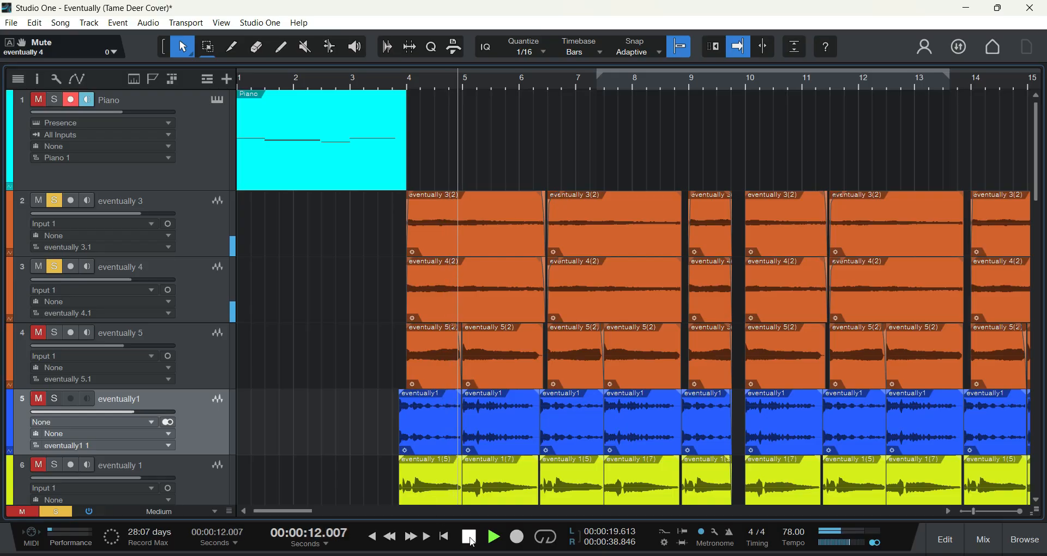
key("space")
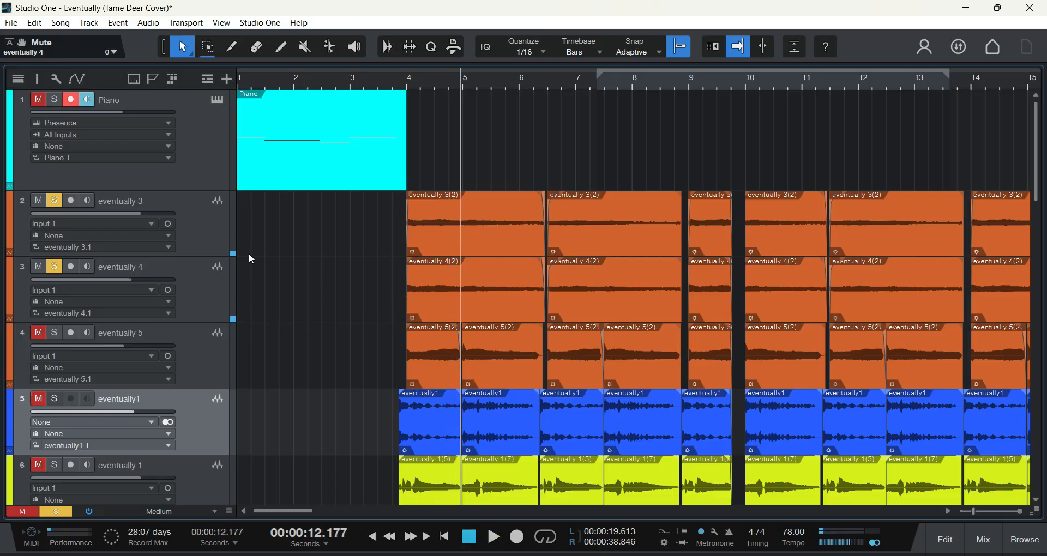
Step: Show the mixer console, inspect the Pro EQ settings on track 2, eventually 3, and close them
left_click(218, 300)
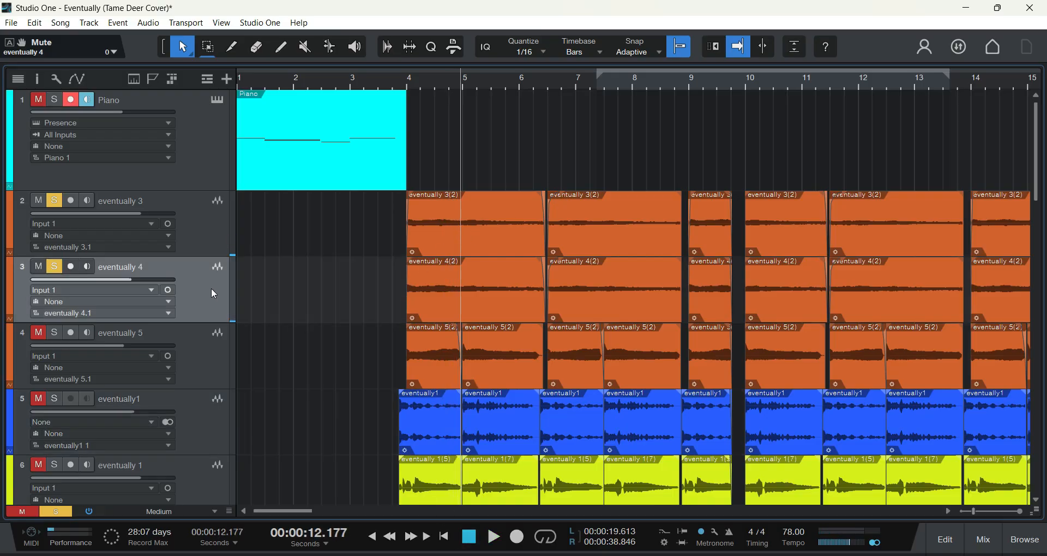
key("F3")
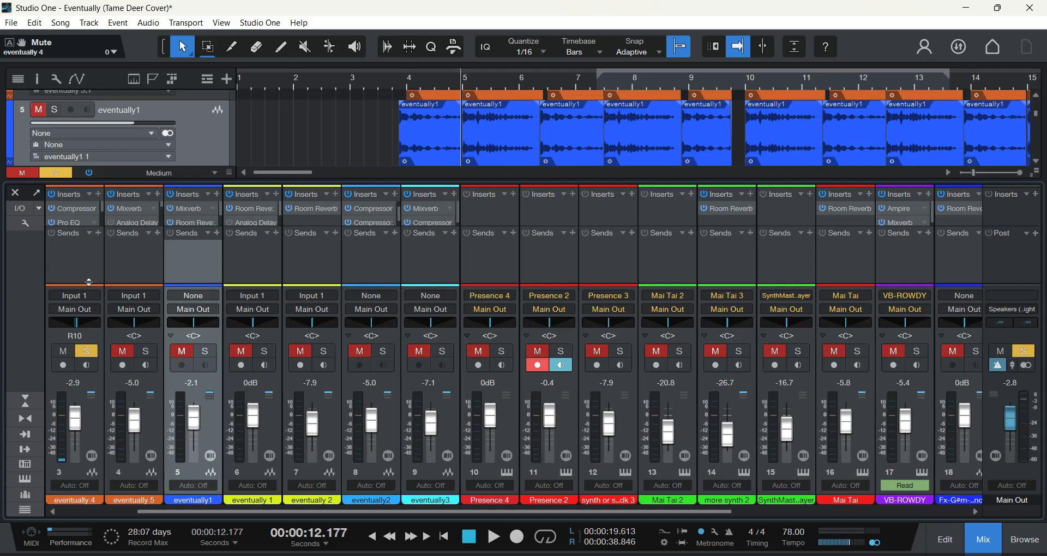
scroll(264, 119, "up", 3)
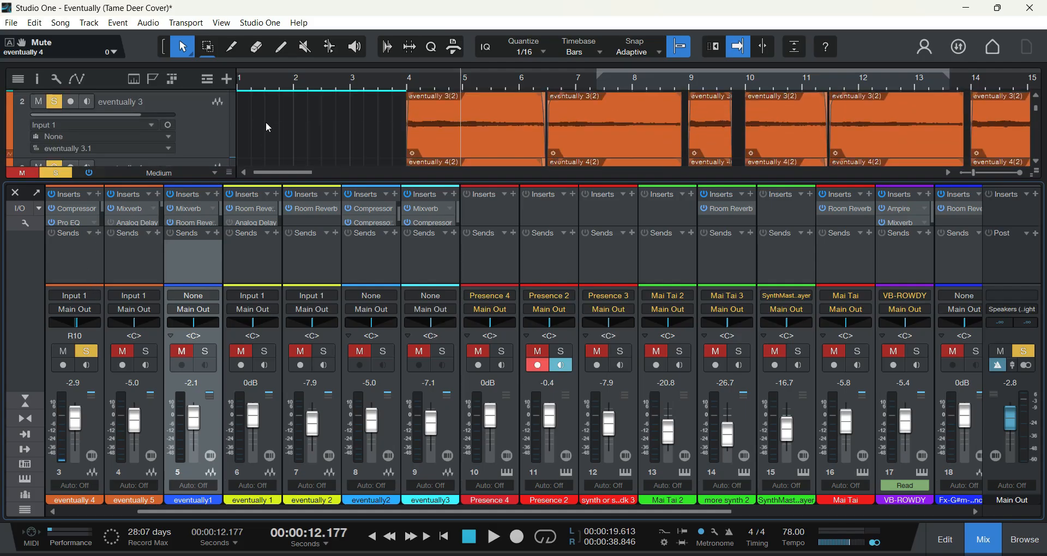
left_click(212, 135)
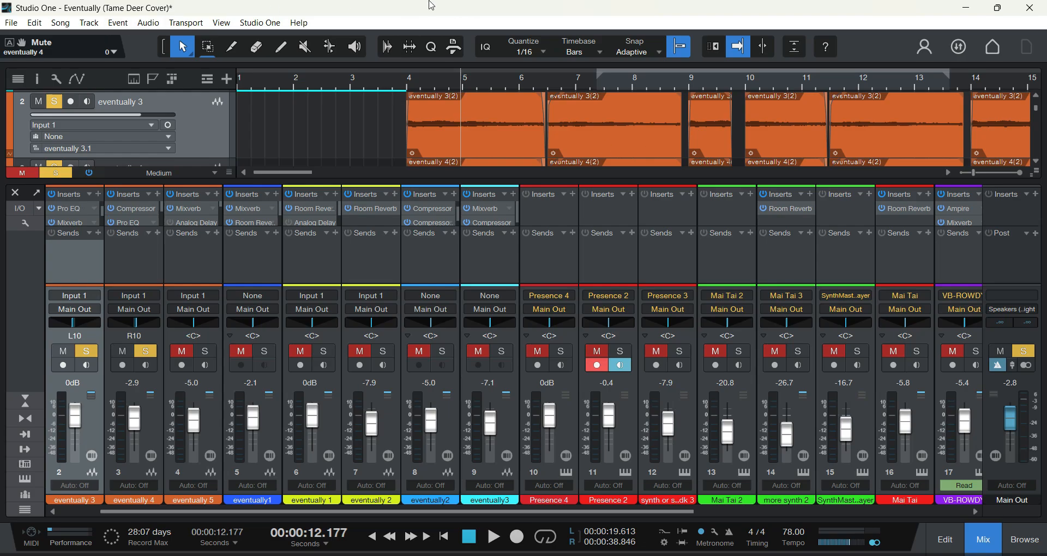
left_click_drag(1046, 92, 285, 78)
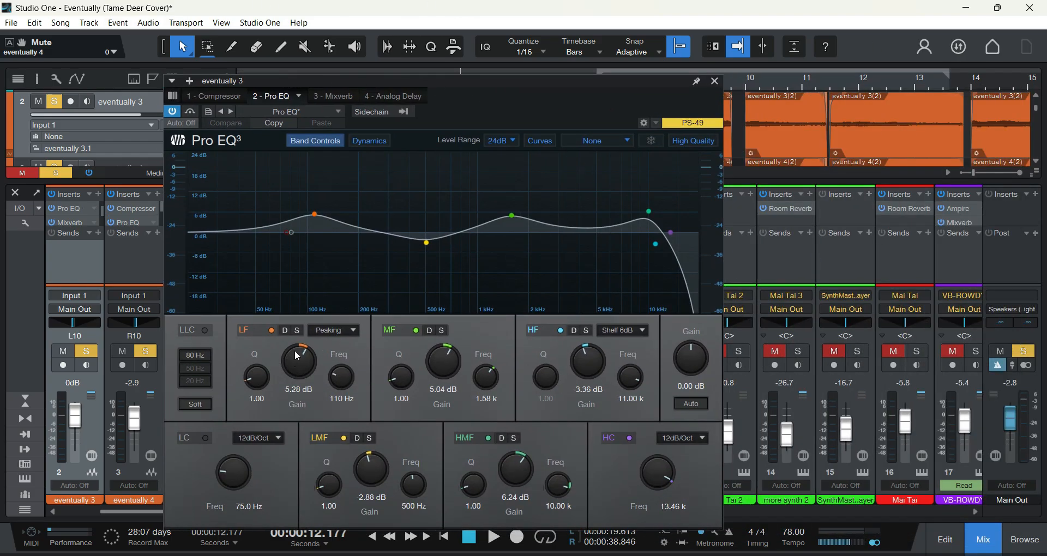
left_click(715, 83)
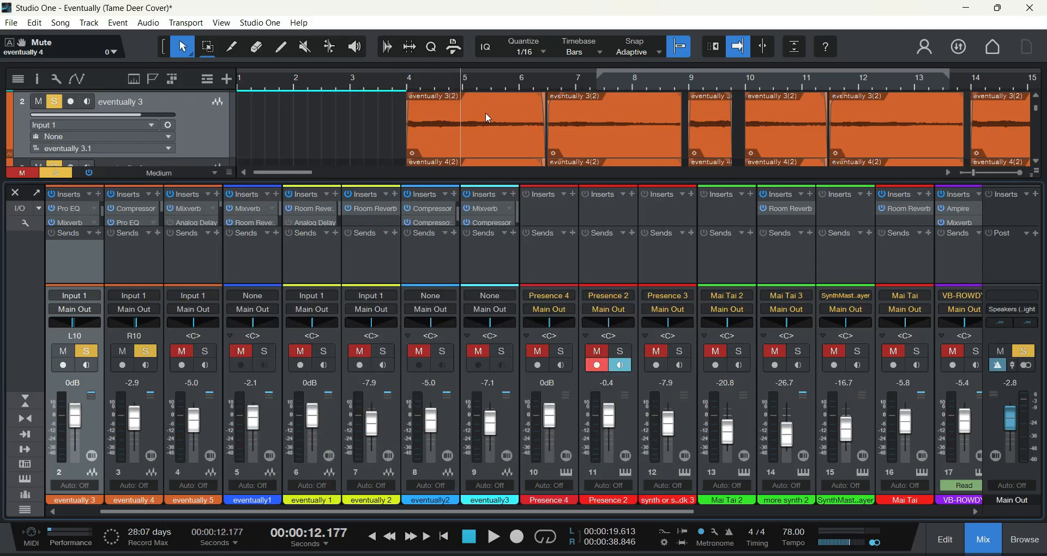
Step: Inspect the Pro EQ settings on track 3, eventually 4, close them, and hide the mixer console
scroll(482, 136, "up", 2)
scroll(502, 103, "down", 2)
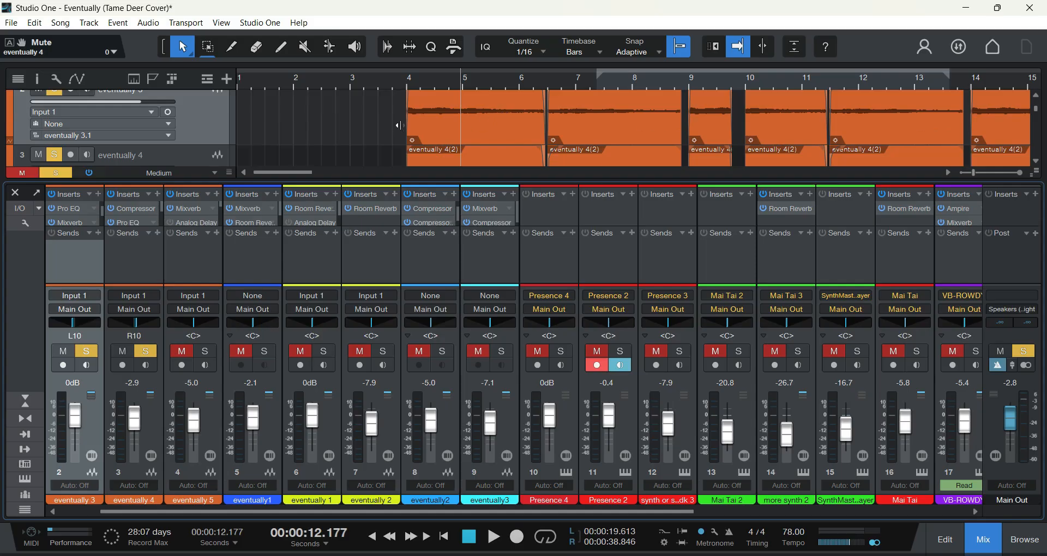
scroll(396, 130, "up", 2)
scroll(393, 131, "down", 2)
scroll(293, 113, "down", 2)
left_click(206, 121)
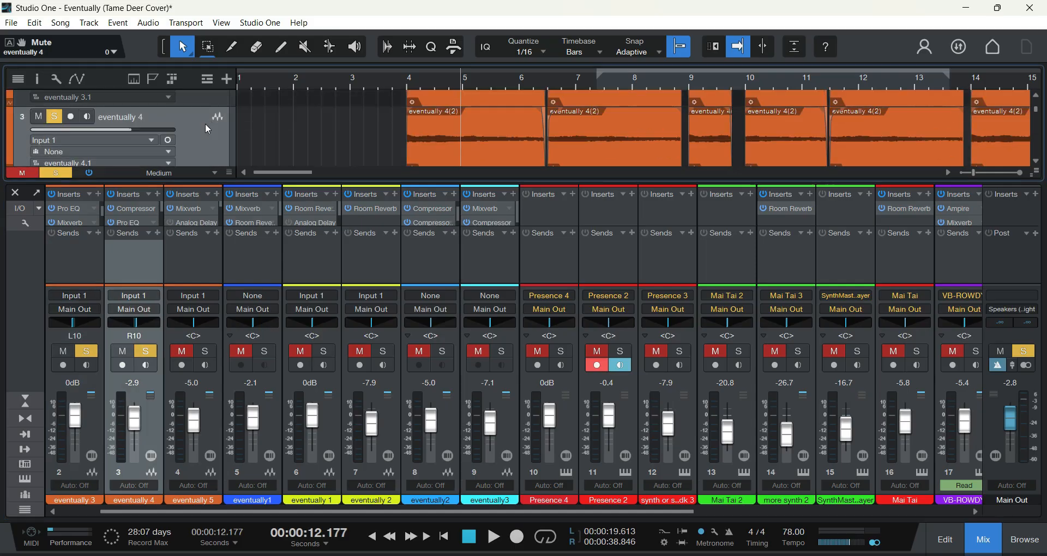
left_click(141, 221)
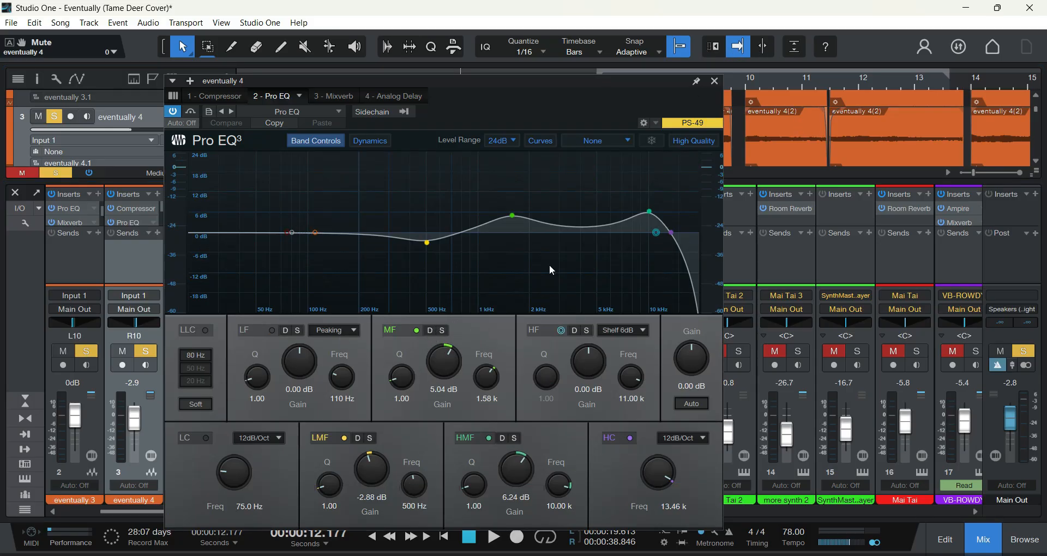
left_click(716, 80)
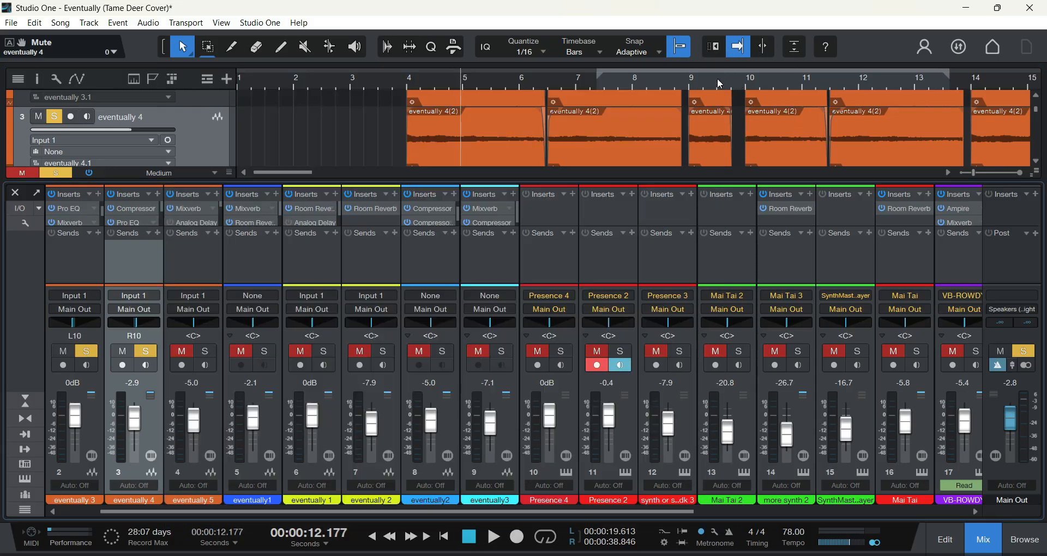
scroll(606, 135, "up", 1)
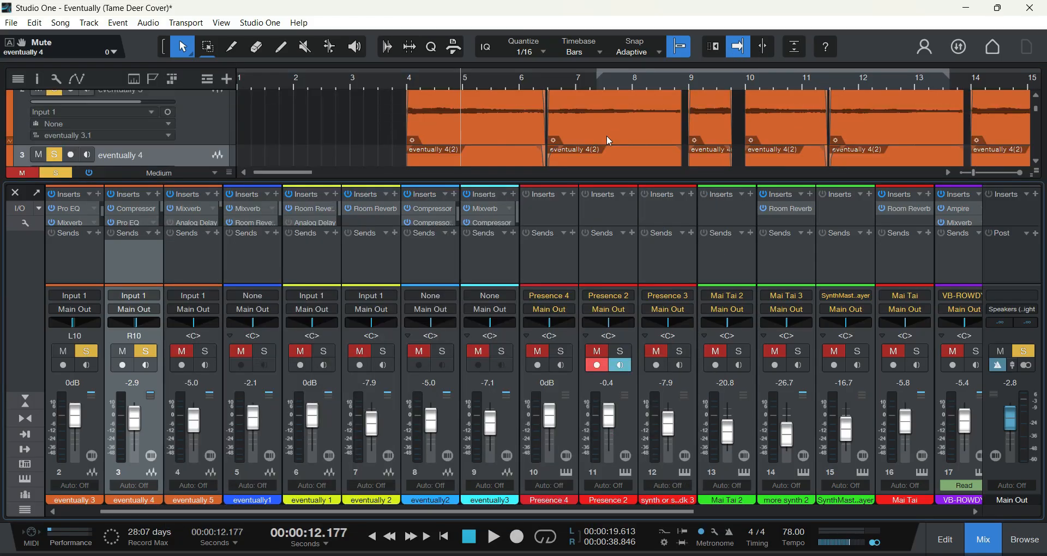
left_click(16, 193)
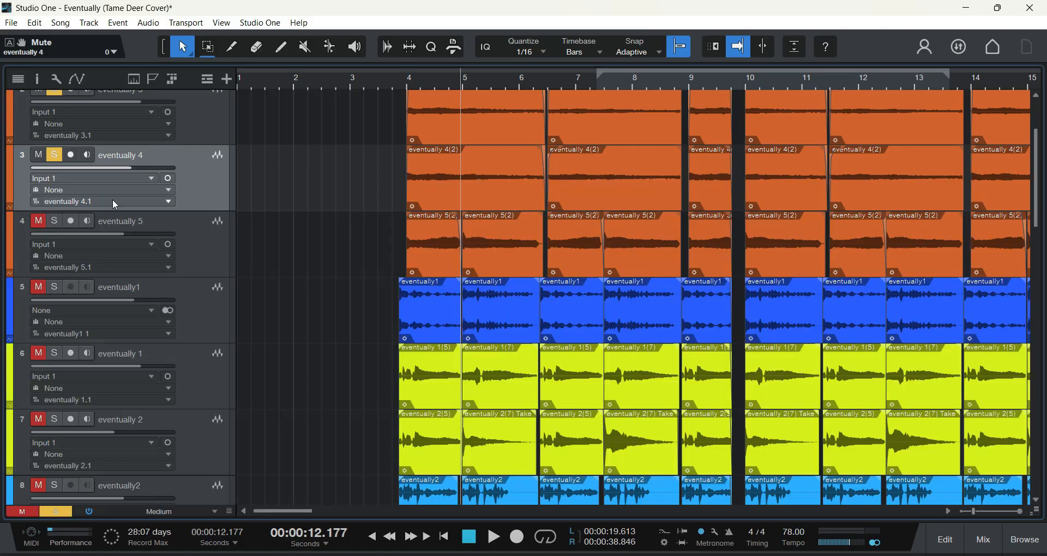
Step: Unmute and solo track 4, eventually 5, and mute tracks 2 and 3, eventually 3 and eventually 4
left_click(38, 221)
left_click(54, 220)
scroll(286, 191, "up", 3)
left_click(38, 191)
left_click(54, 190)
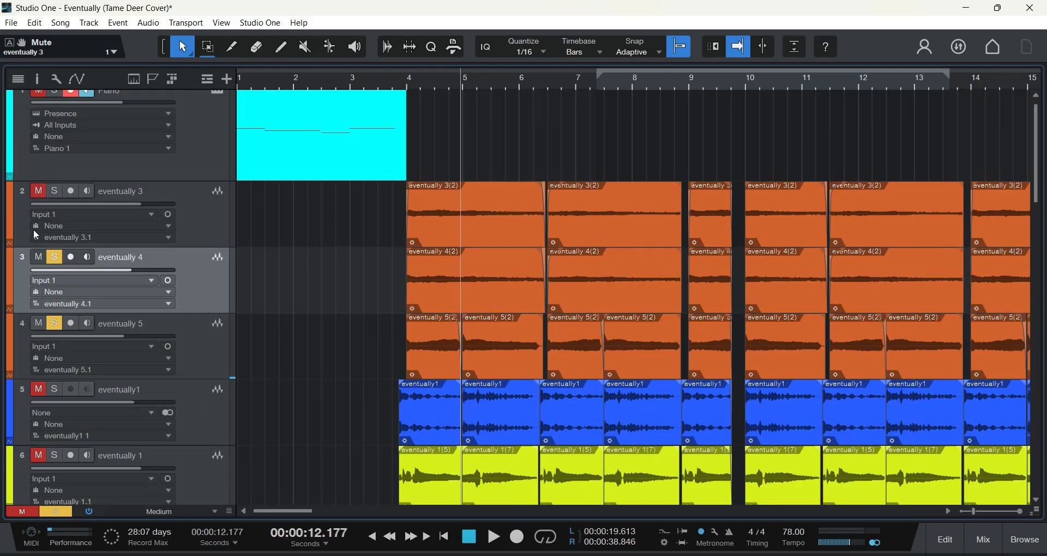
left_click(38, 257)
left_click(54, 256)
Step: Play the soloed track 4, eventually 5, from just before bar 4, then stop
left_click(397, 88)
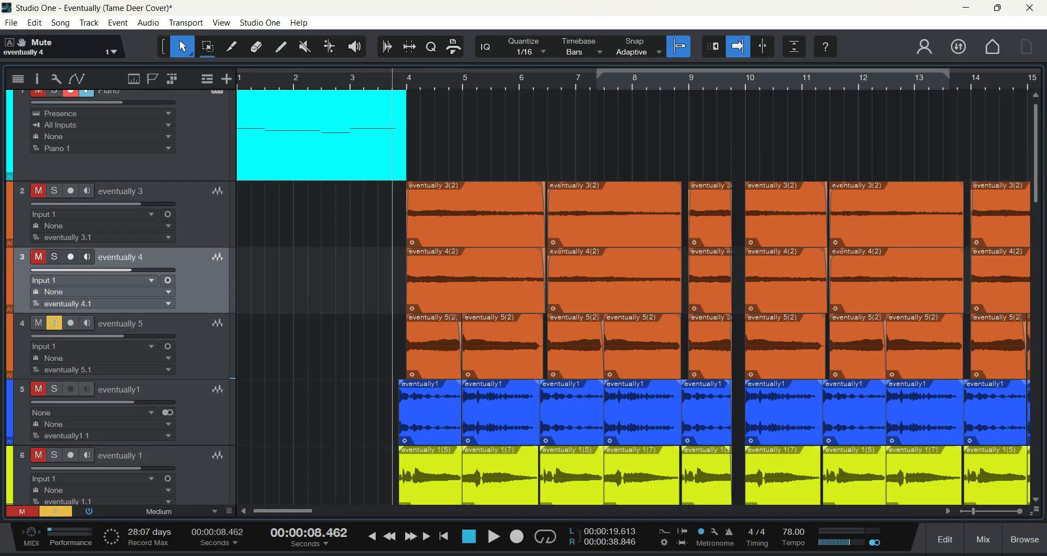
key("space")
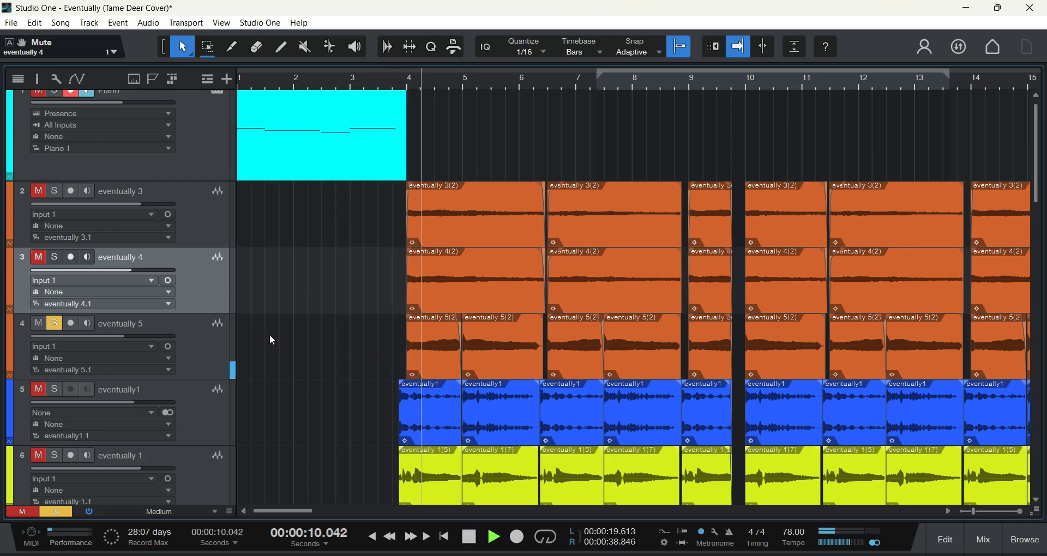
left_click(473, 540)
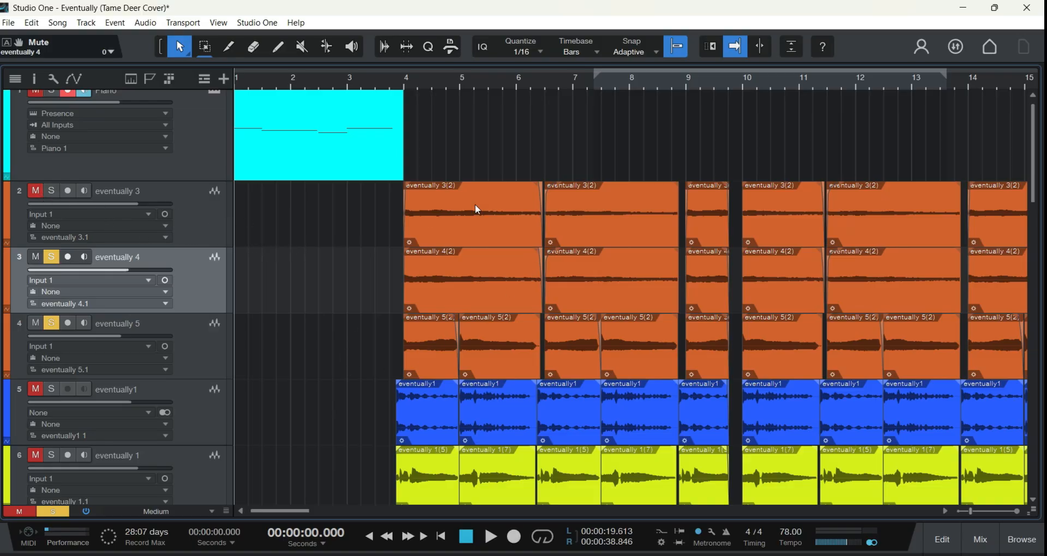
Step: Add track 2, eventually 3, to the solo and play the three orange tracks together from just before bar 4
scroll(328, 231, "down", 1)
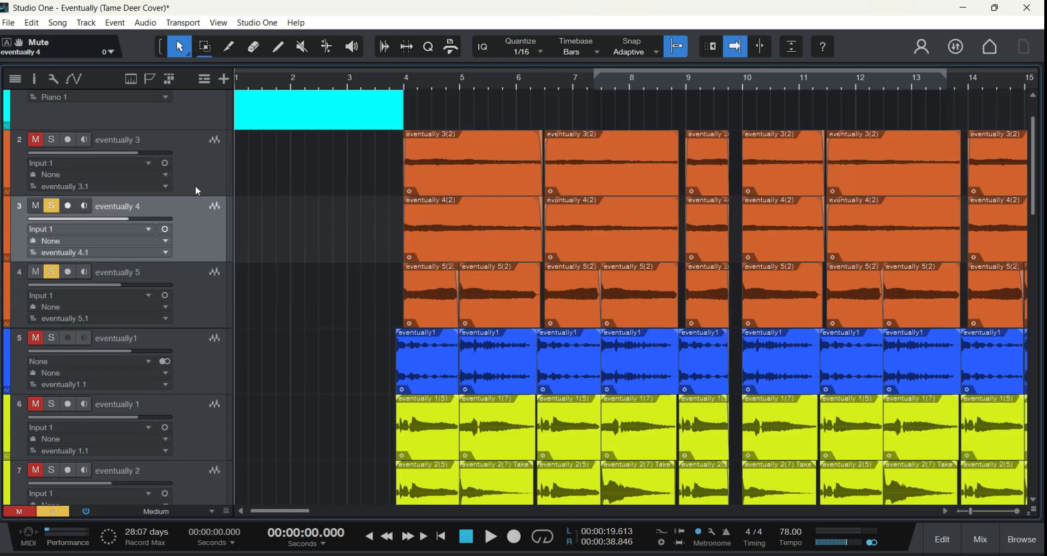
left_click(52, 140)
left_click(390, 82)
key("space")
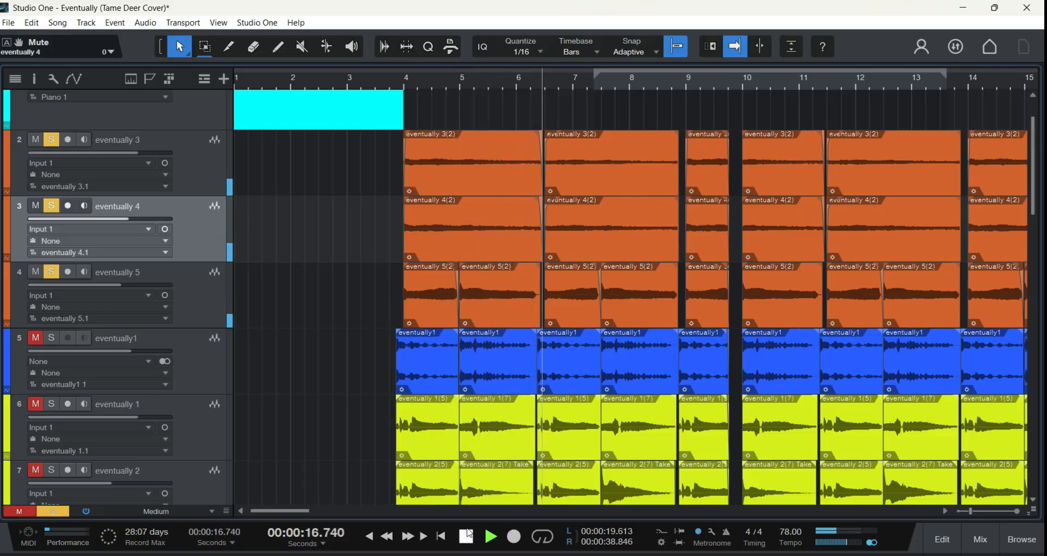
left_click(468, 534)
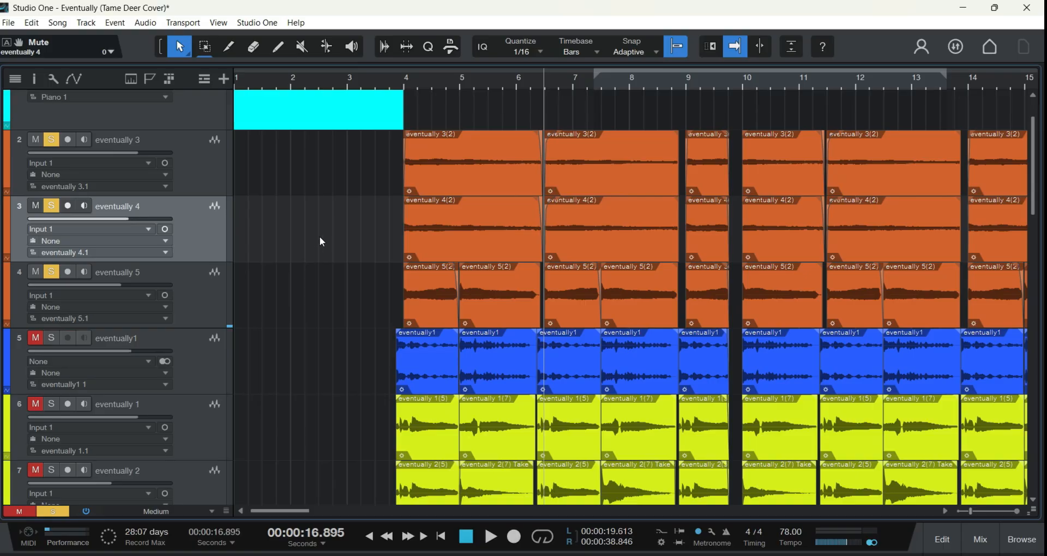
scroll(330, 215, "down", 2)
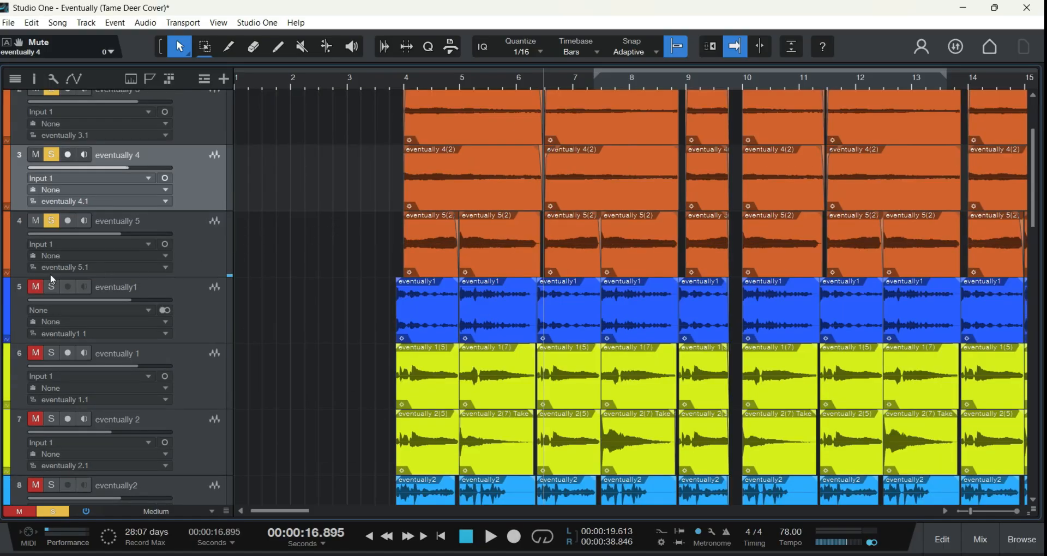
scroll(387, 245, "up", 4)
scroll(318, 241, "down", 8)
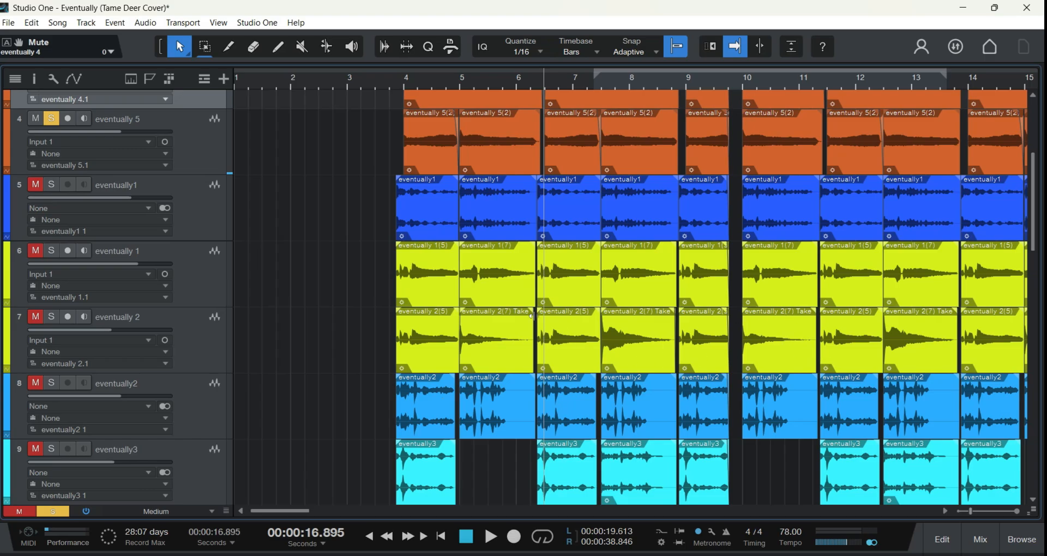
Step: Unmute tracks 5 to 9, eventually1 through eventually3, and add them to the solo with the orange tracks
left_click(35, 184)
left_click(51, 184)
left_click(35, 250)
left_click(51, 250)
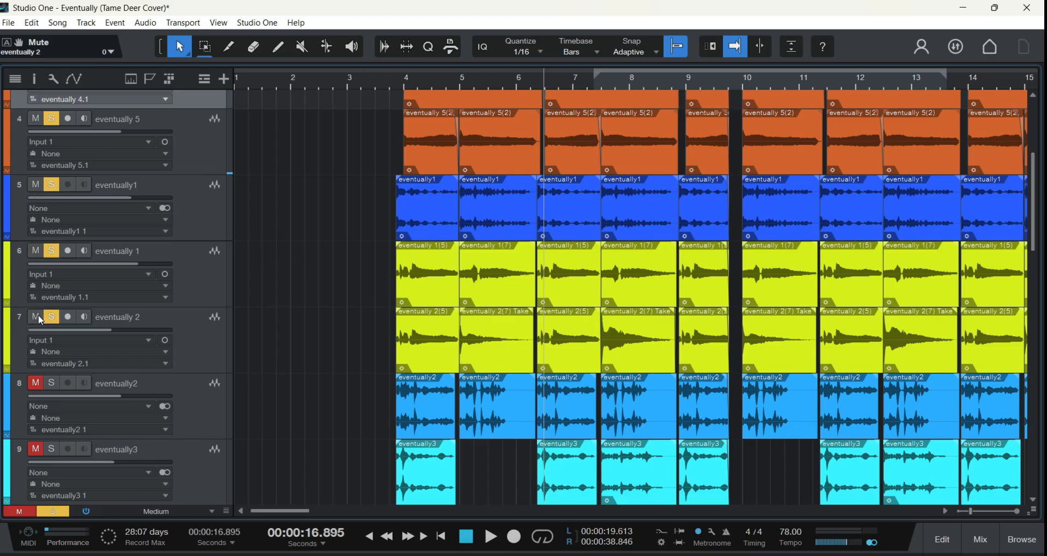
scroll(322, 364, "down", 1)
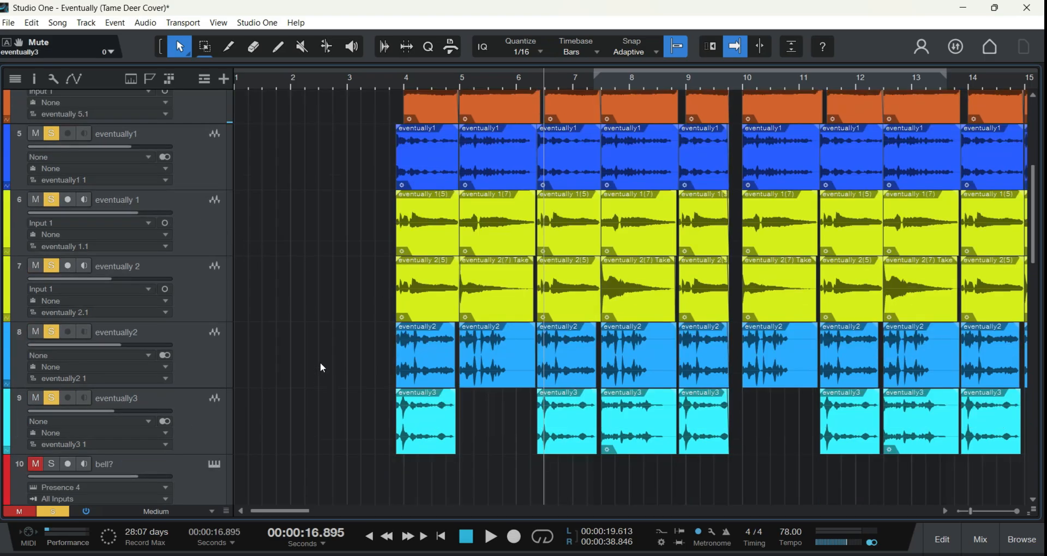
scroll(339, 346, "up", 5)
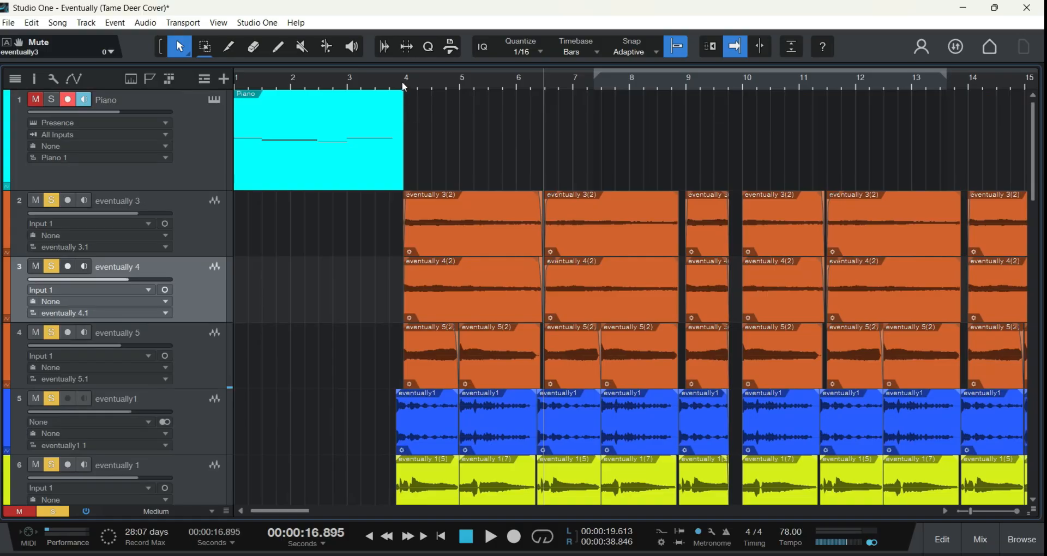
Step: Play the soloed tracks 2 to 9 together from the middle of bar 3, stop, and return to the song start
left_click(403, 88)
left_click(374, 85)
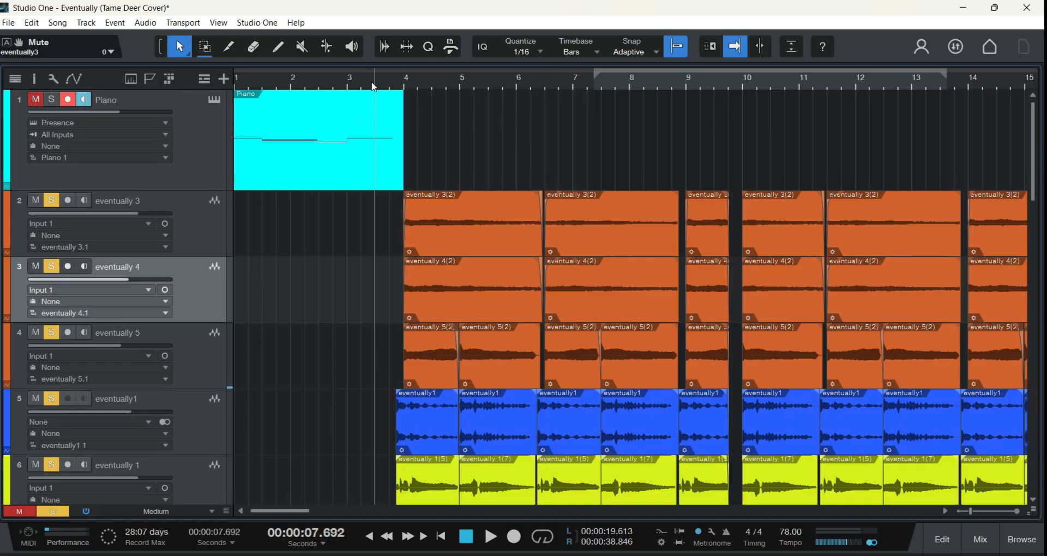
left_click(490, 537)
scroll(306, 245, "down", 3)
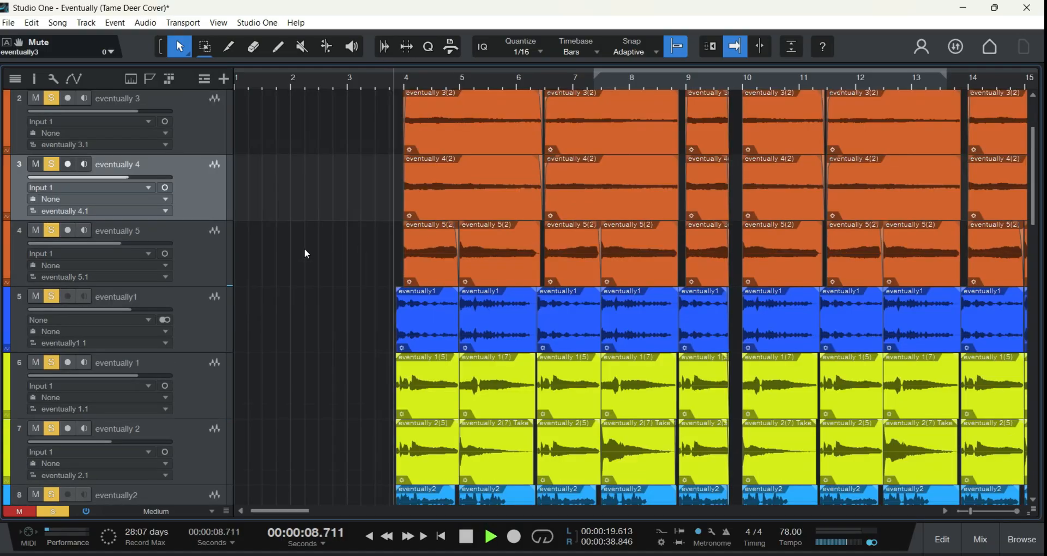
scroll(324, 273, "down", 1)
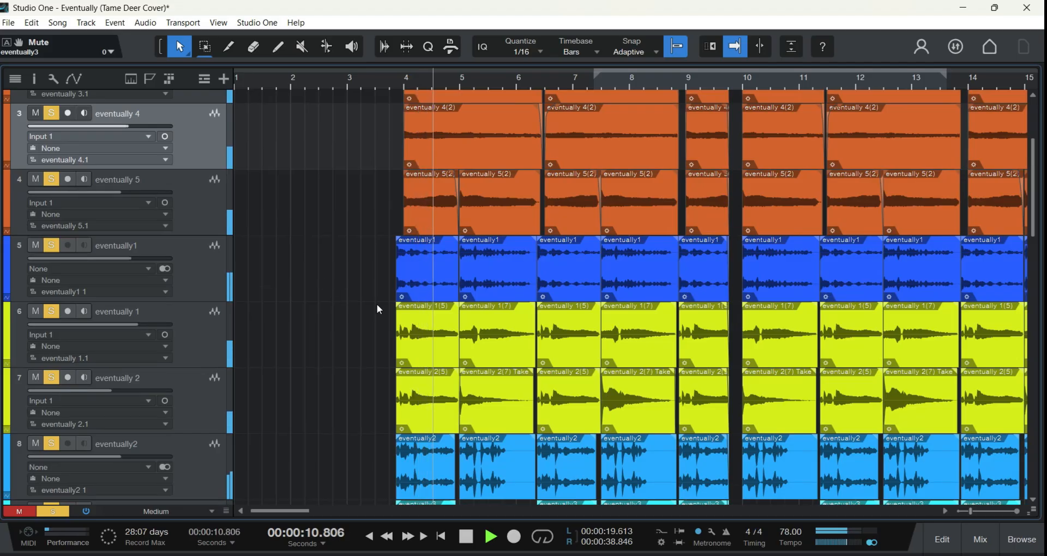
scroll(335, 325, "up", 2)
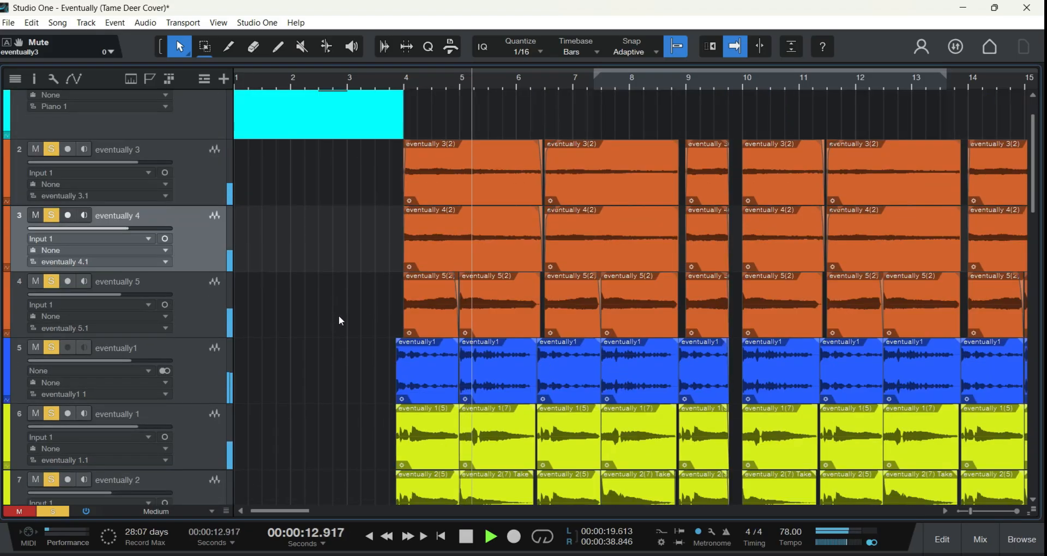
scroll(339, 319, "down", 1)
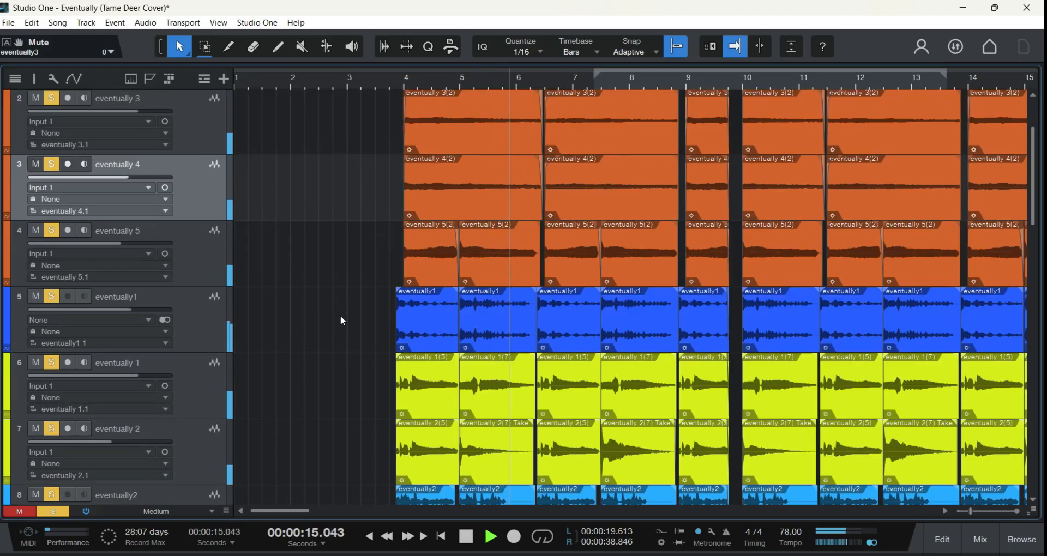
scroll(341, 317, "down", 3)
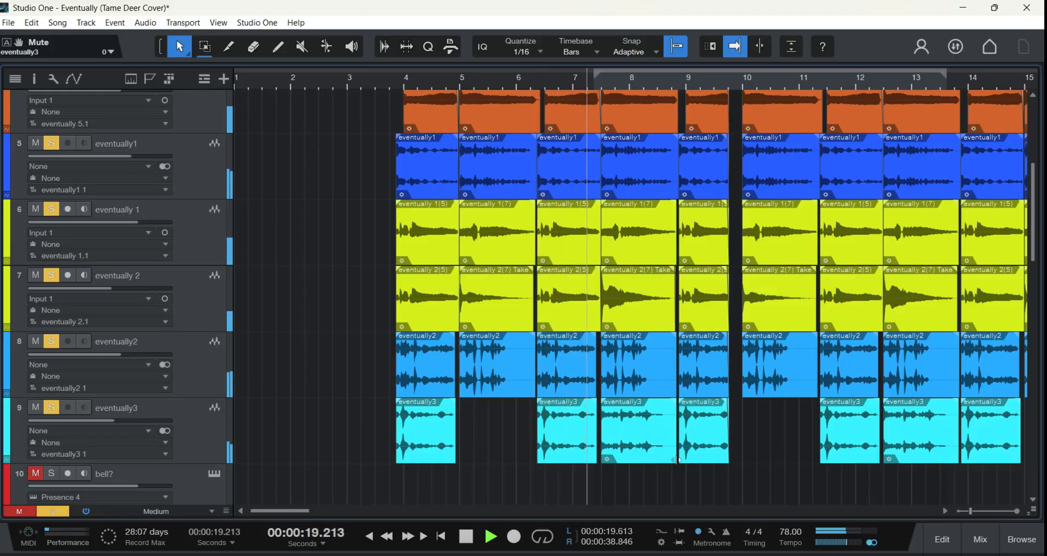
scroll(324, 408, "up", 5)
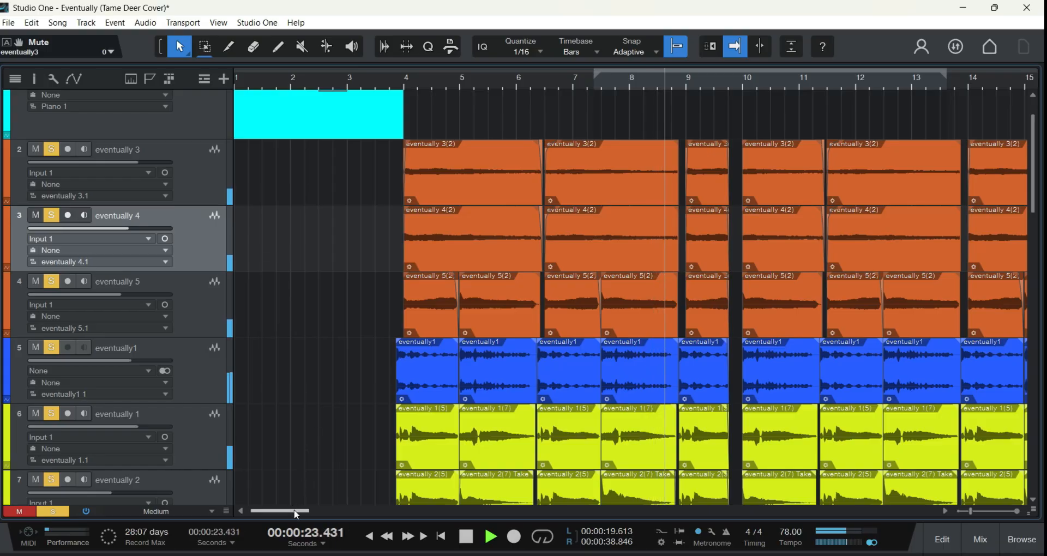
left_click_drag(293, 509, 301, 509)
scroll(280, 404, "down", 1)
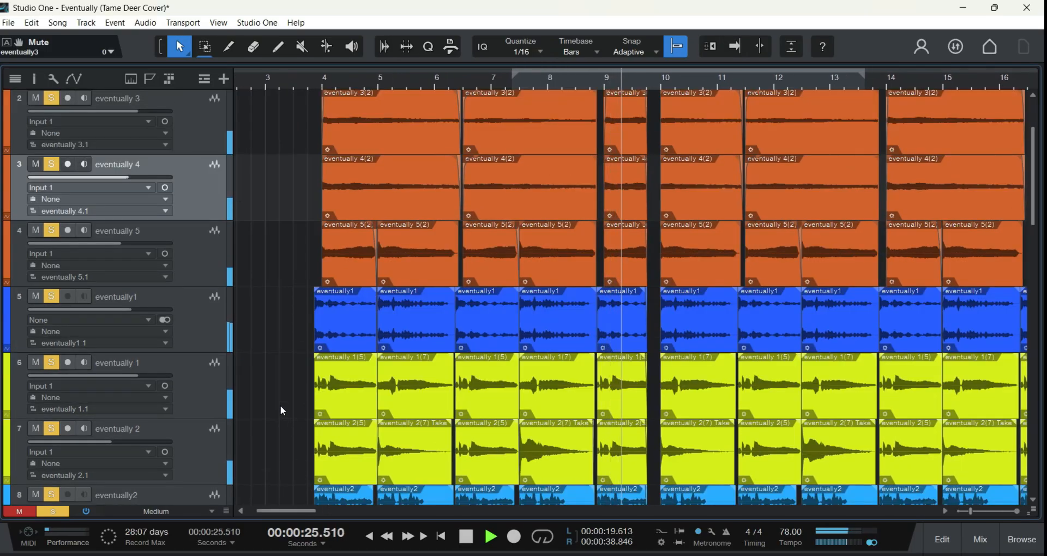
scroll(281, 404, "up", 1)
left_click(467, 533)
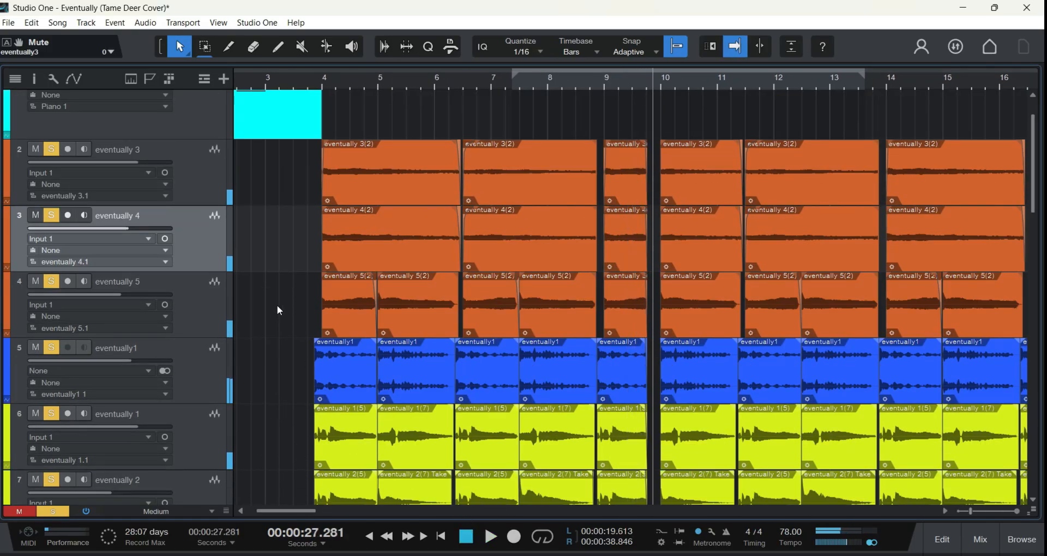
left_click(464, 534)
left_click(464, 534)
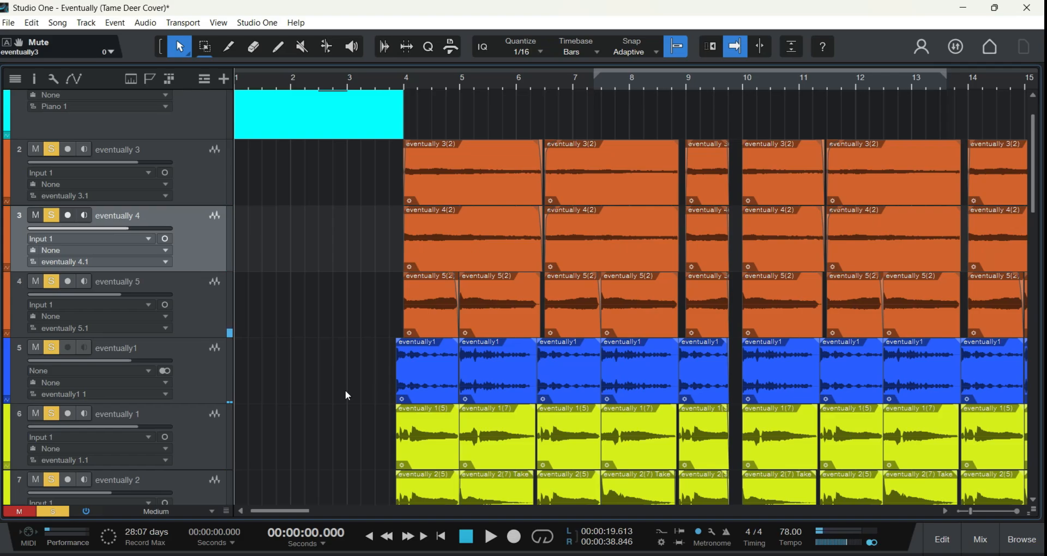
Step: Look through the track list from the orange tracks down to the synth tracks and back
scroll(286, 371, "down", 2)
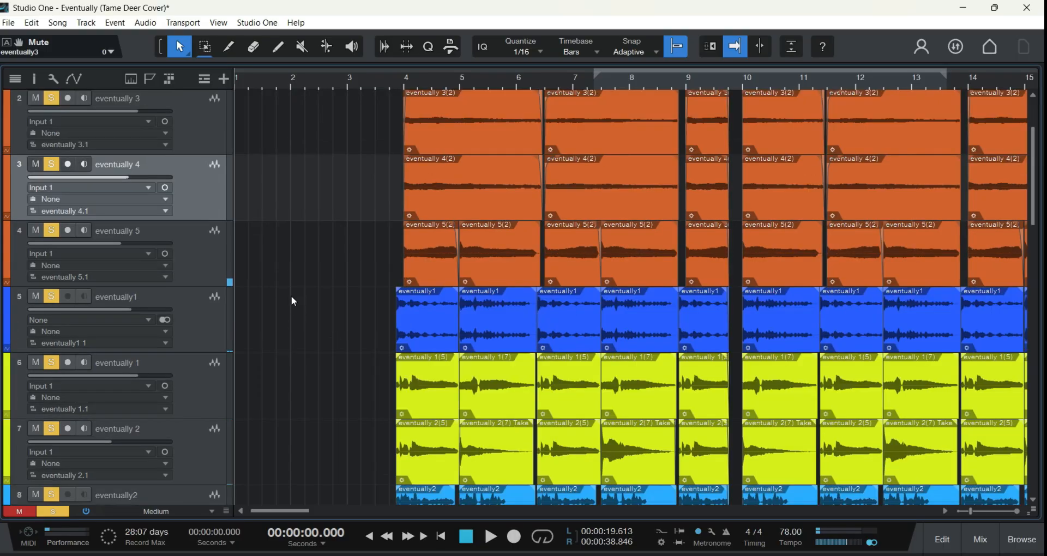
scroll(334, 265, "down", 8)
scroll(336, 283, "up", 6)
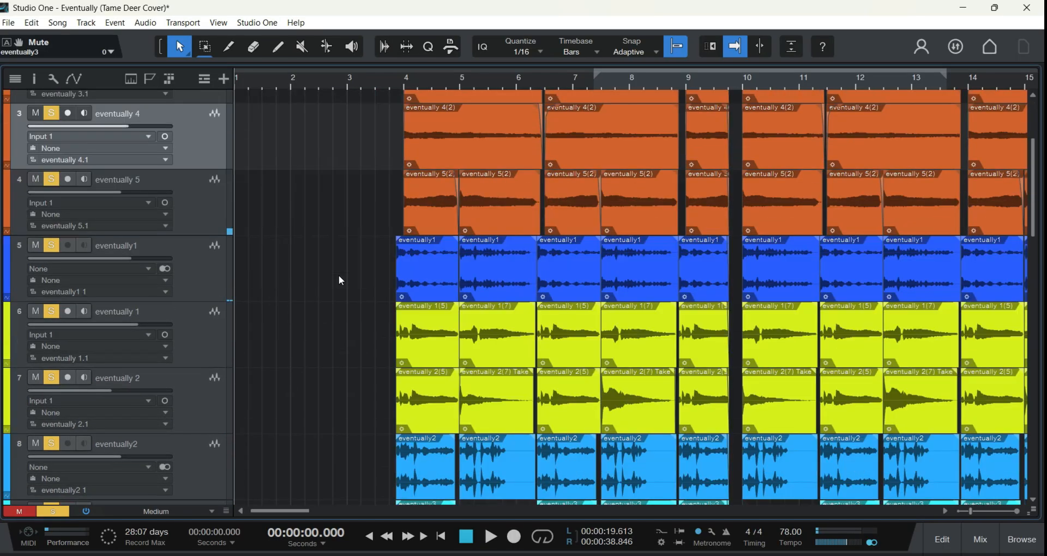
scroll(338, 280, "down", 4)
scroll(338, 278, "up", 10)
scroll(380, 211, "down", 15)
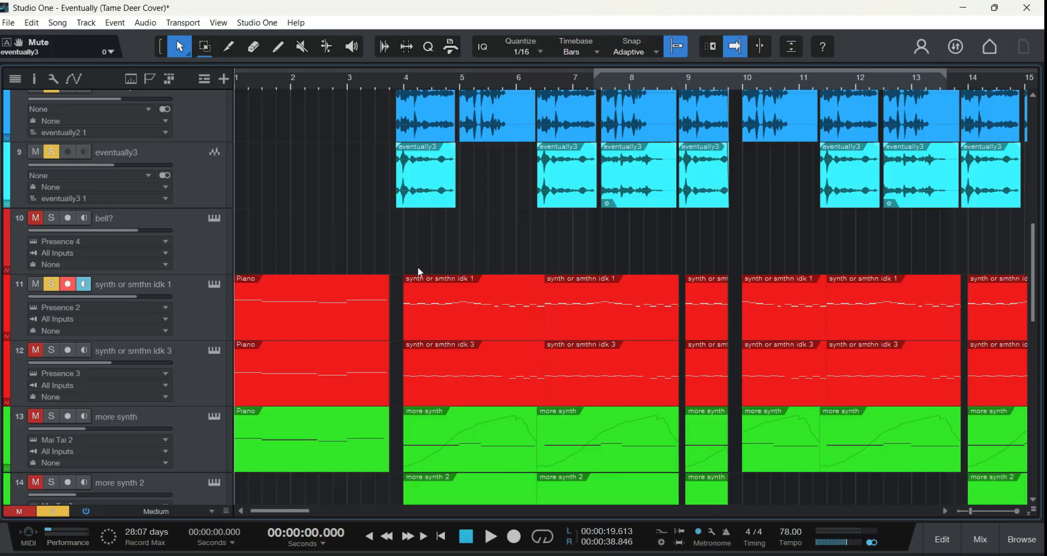
scroll(338, 207, "up", 10)
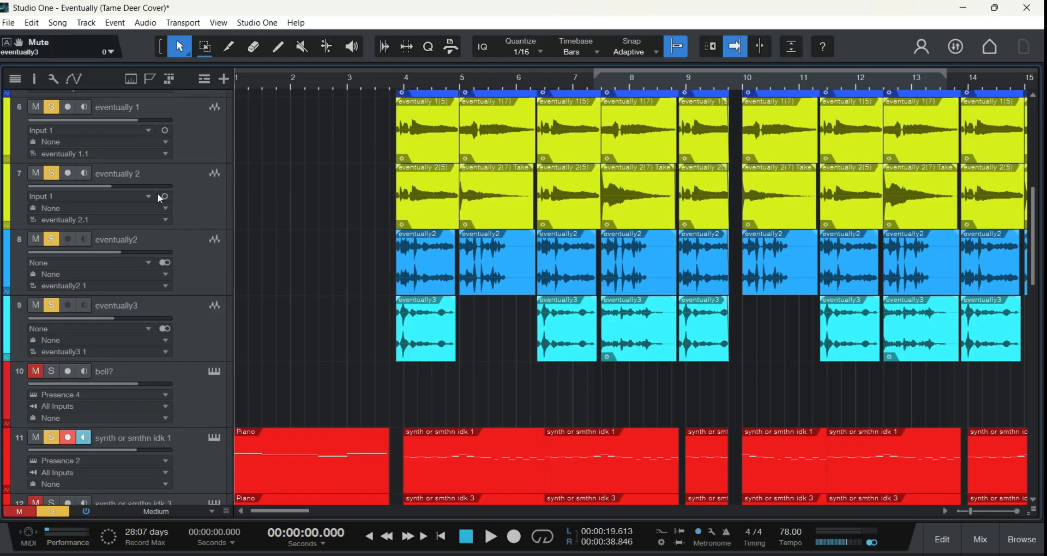
scroll(209, 163, "up", 3)
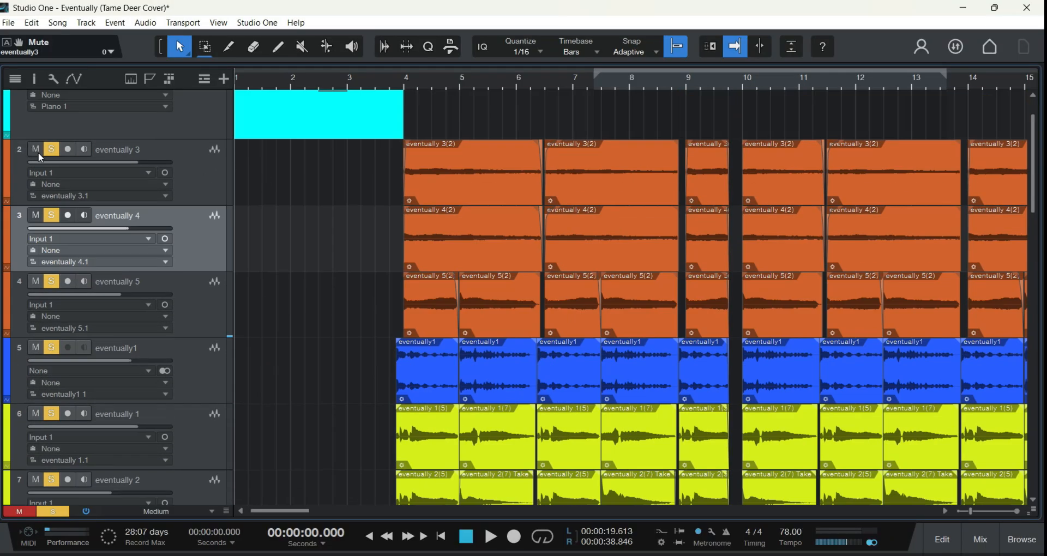
Step: Clear the mutes and solos on all tracks, and solo only track 11, synth or smthn idk 1
left_click(33, 509)
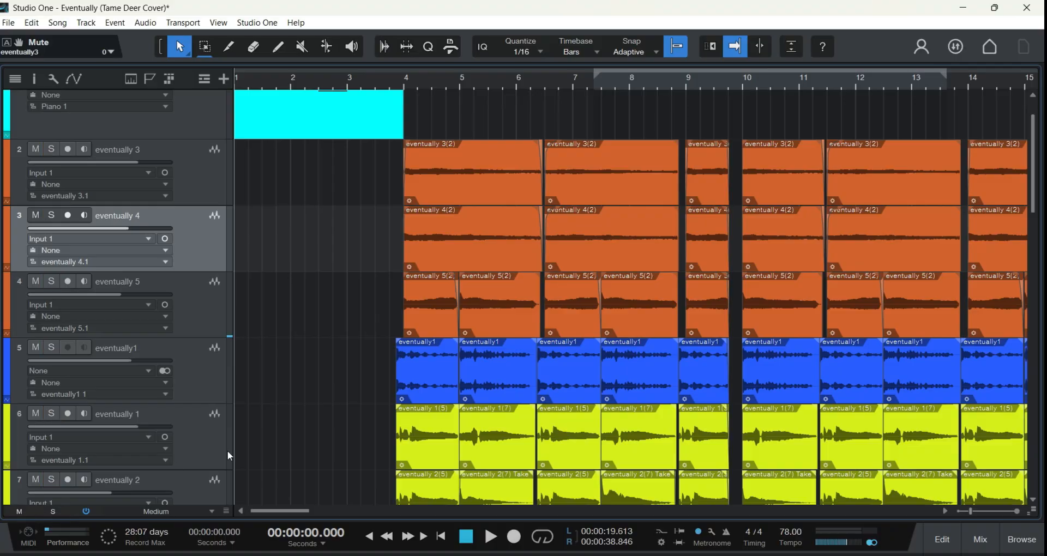
scroll(227, 450, "down", 11)
left_click(51, 365)
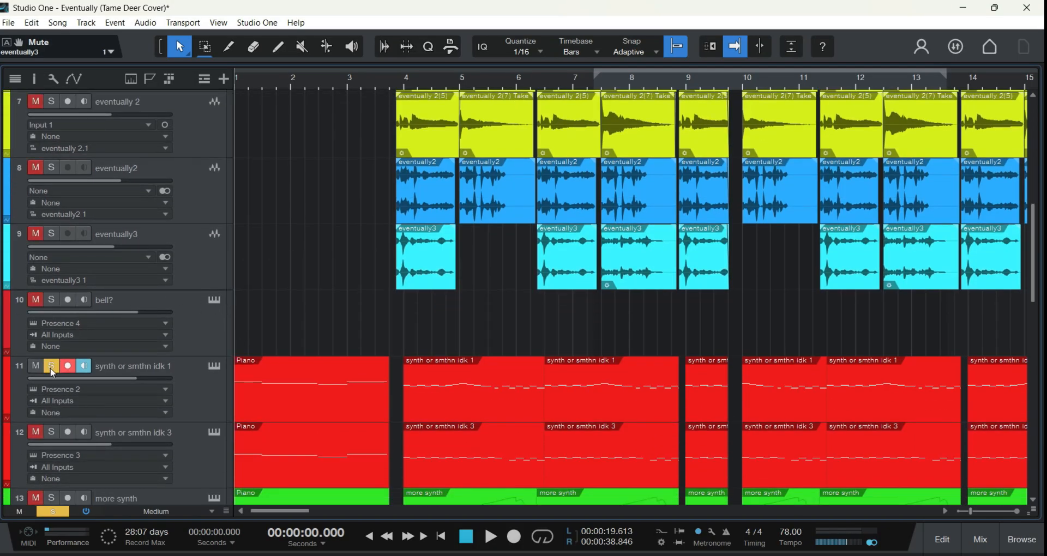
scroll(289, 328, "down", 4)
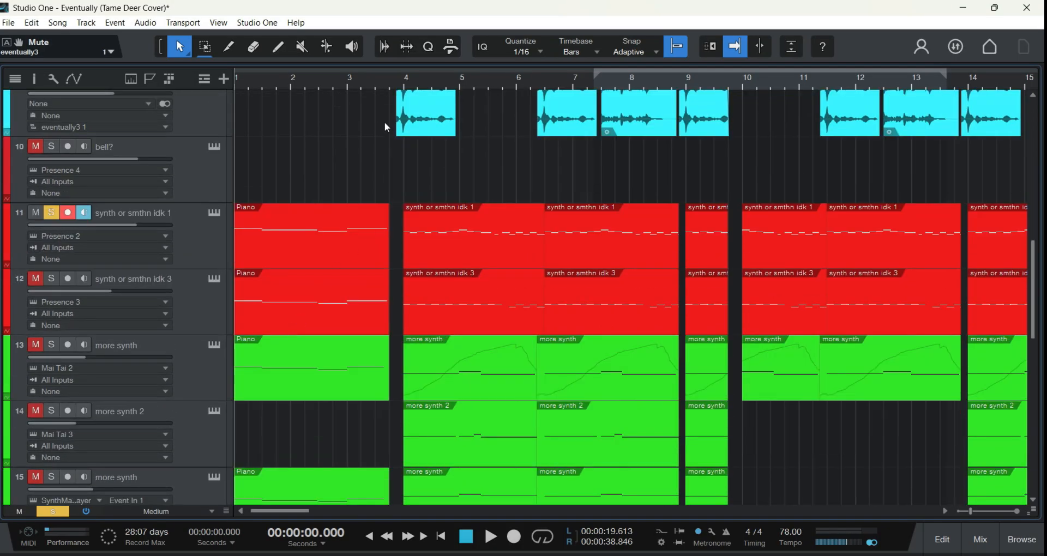
Step: Play the soloed track 11 from bar 4 while inspecting its Presence 2 instrument with the Big Pad preset, and close the instrument window
left_click(404, 85)
left_click(490, 537)
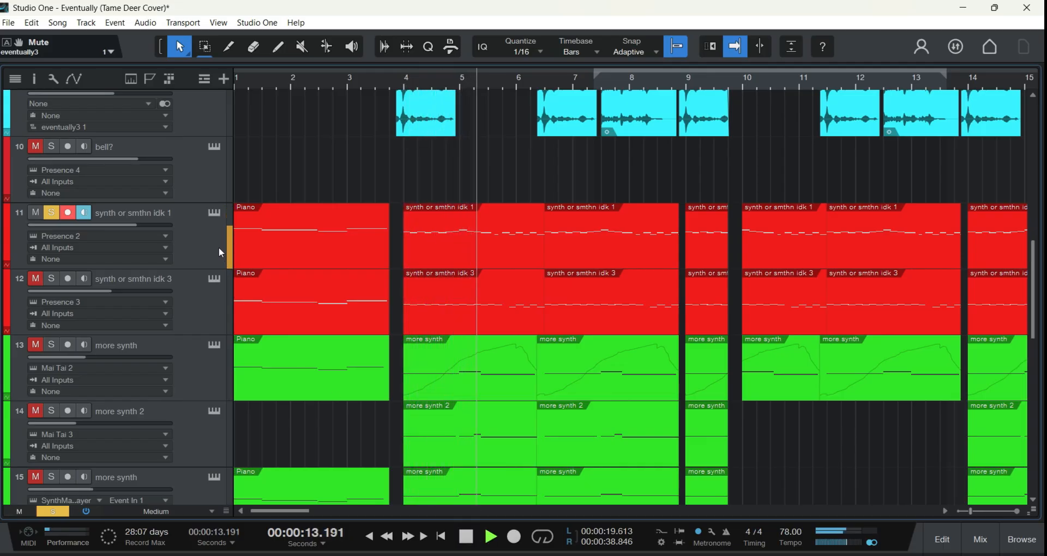
left_click(214, 212)
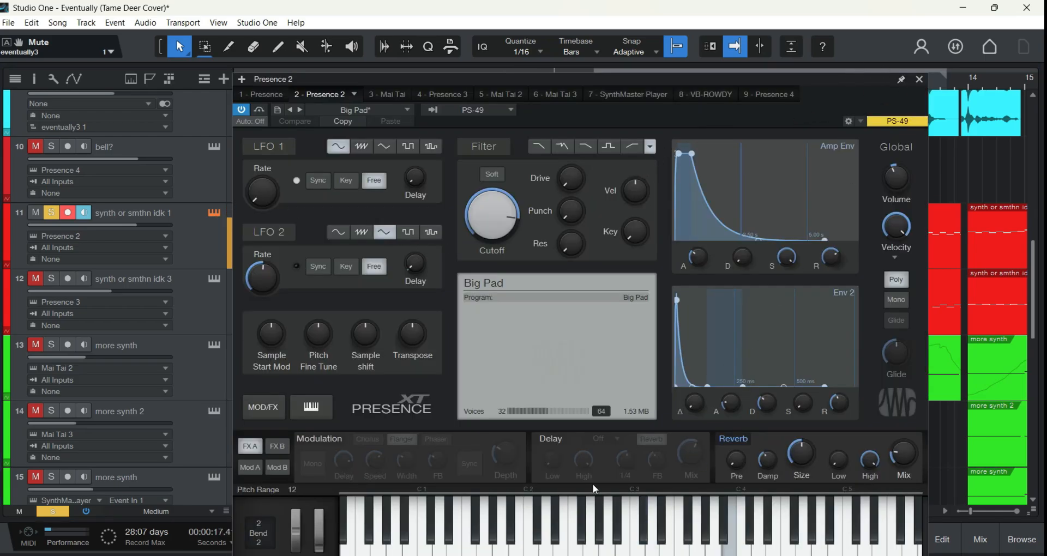
left_click_drag(618, 81, 549, 55)
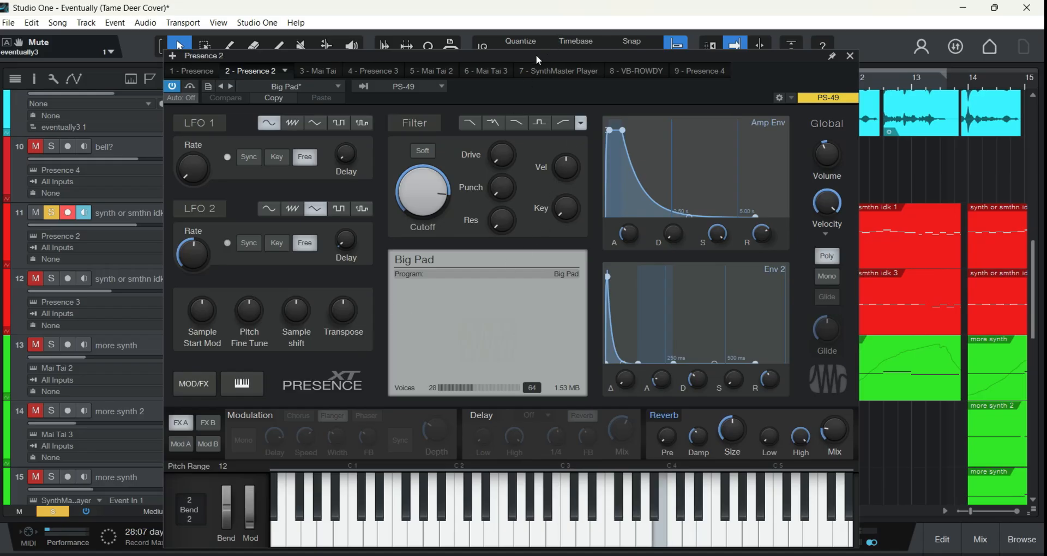
left_click_drag(536, 54, 453, 18)
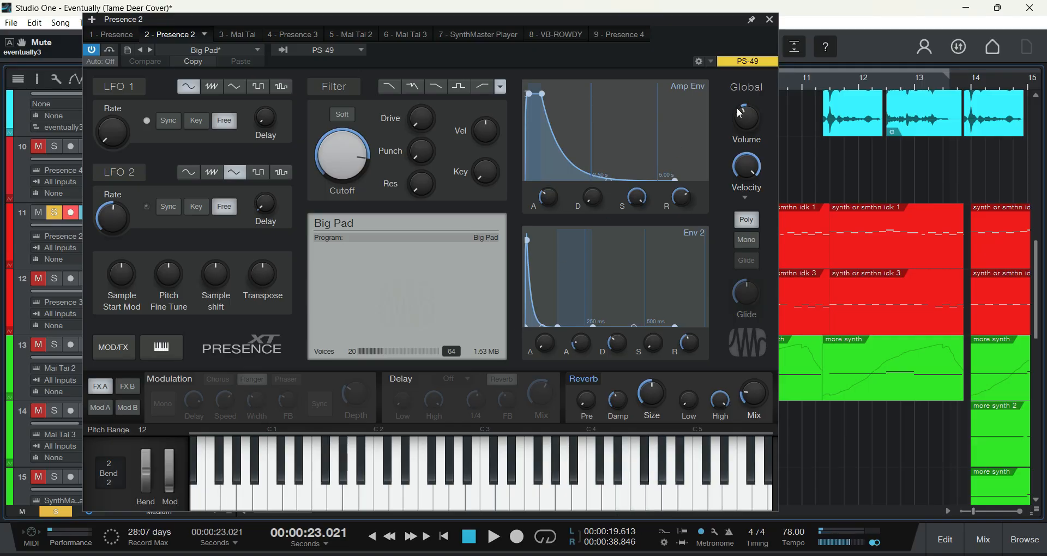
left_click(771, 20)
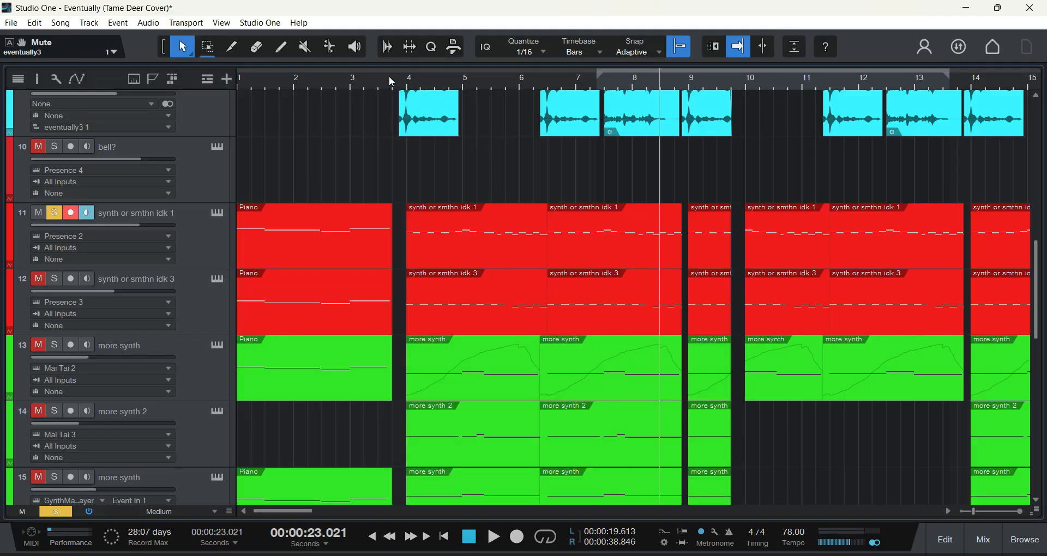
Step: Replay the soloed synth or smthn idk 1 track from bar 4 and stop shortly after bar 6
left_click(406, 83)
key("space")
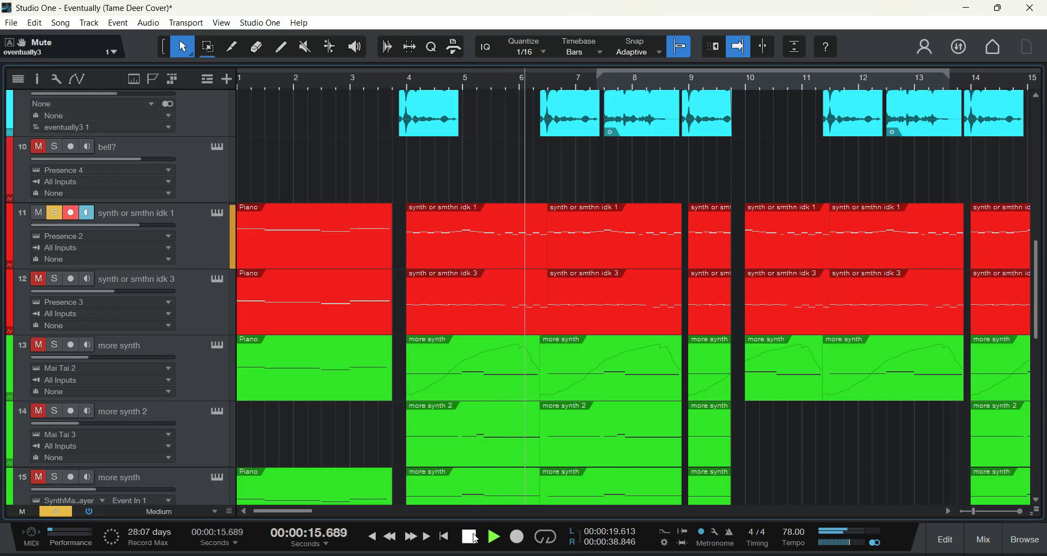
key("space")
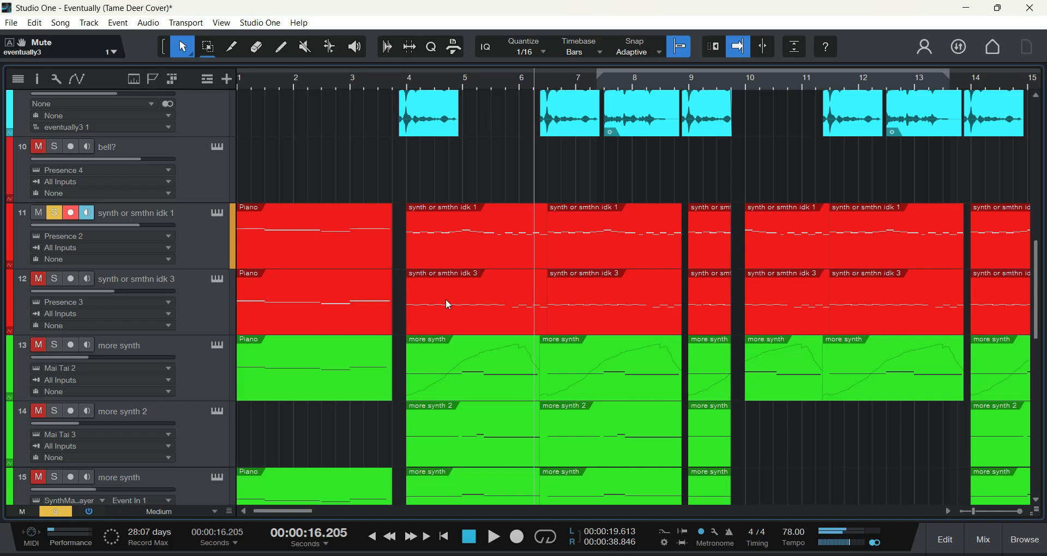
Step: Review the Presence 2 settings of track 11 again, close them, and play the track briefly from bar 4
left_click(217, 214)
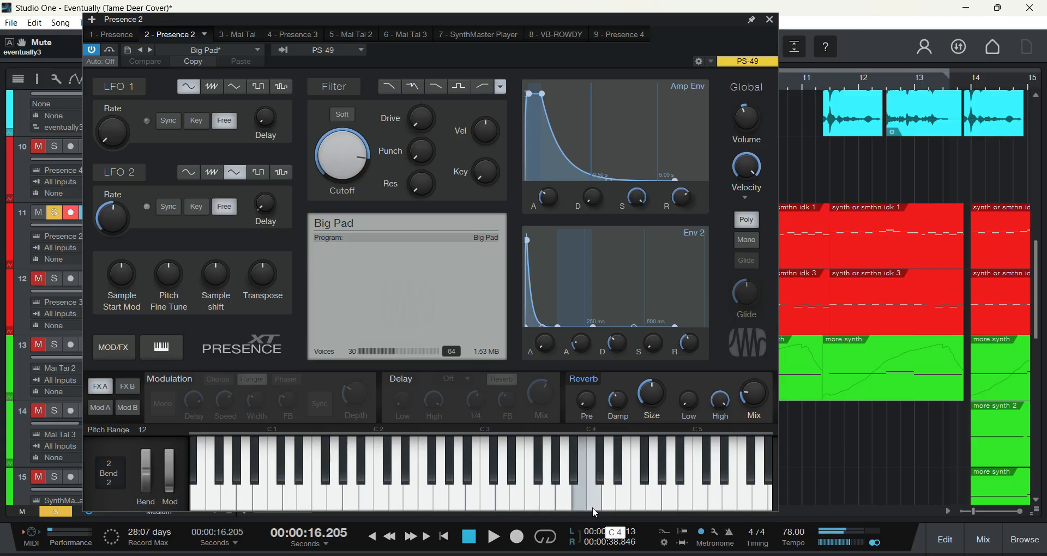
left_click(769, 20)
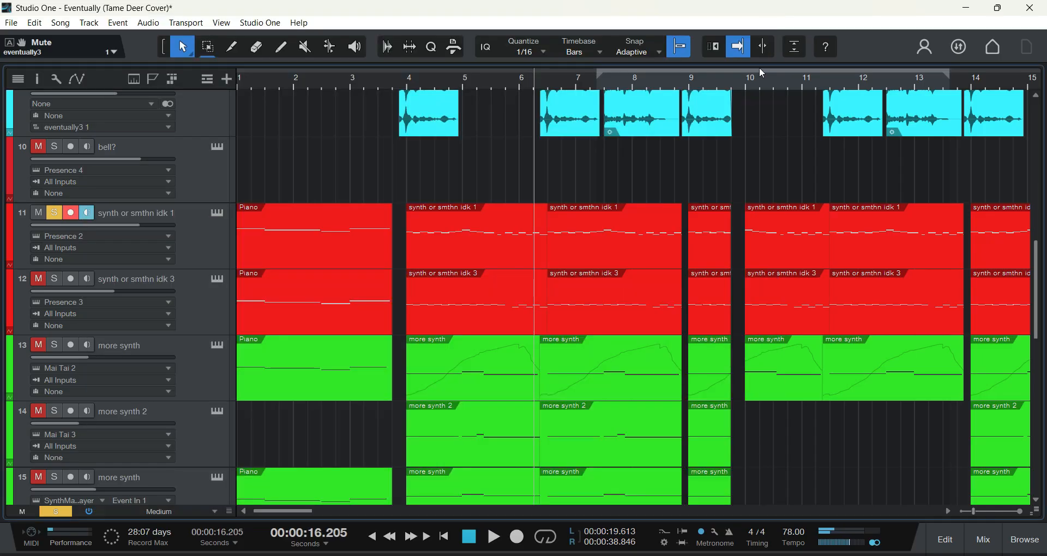
left_click(409, 92)
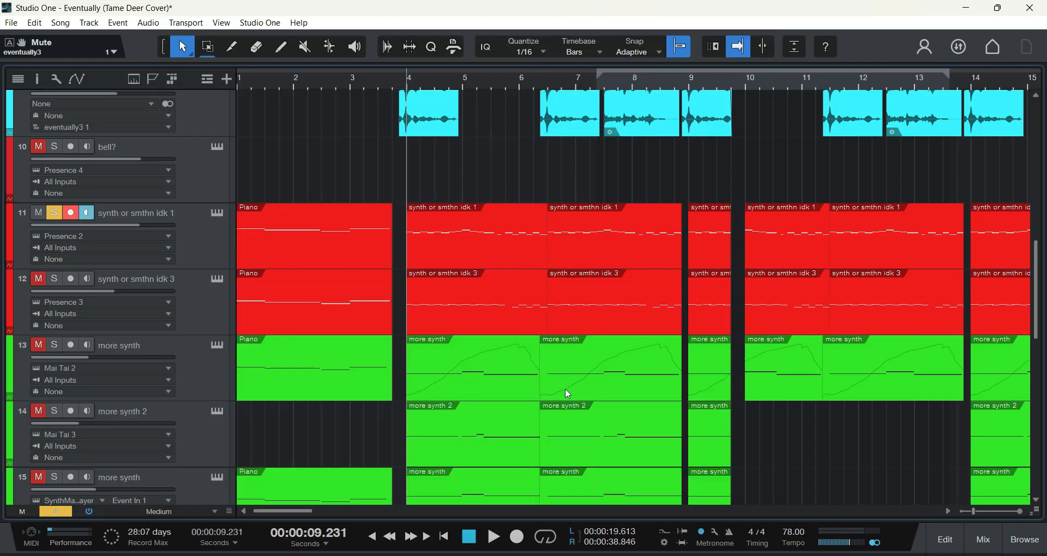
left_click(493, 539)
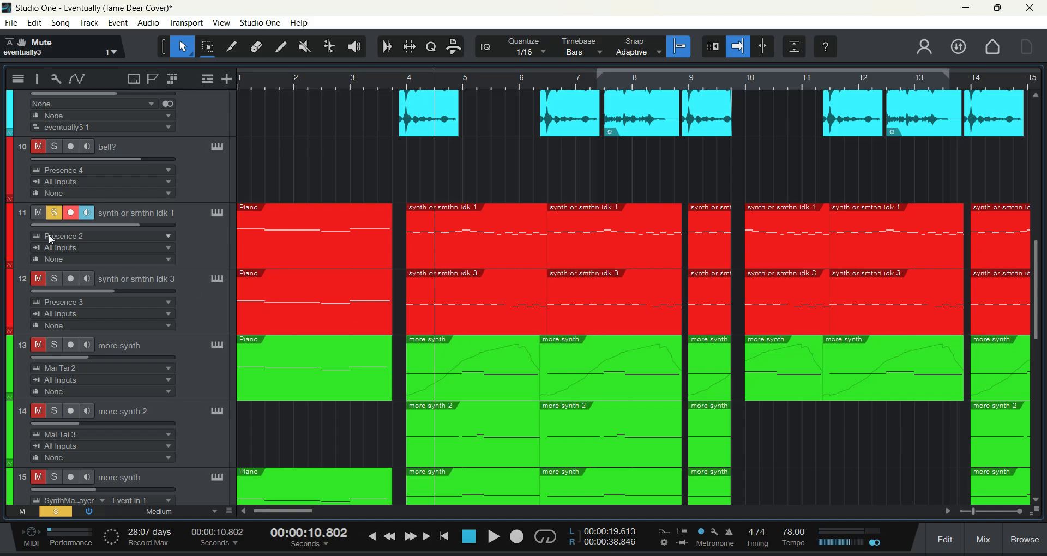
Step: Switch the solo from track 11 to track 12, synth or smthn idk 3, and play it from just before bar 4
left_click(52, 216)
left_click(53, 279)
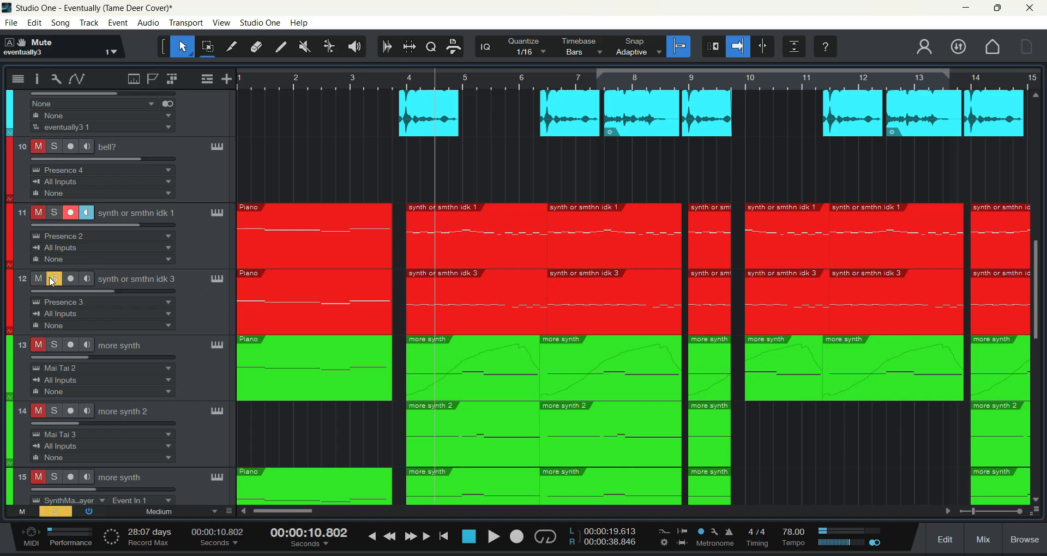
left_click(393, 95)
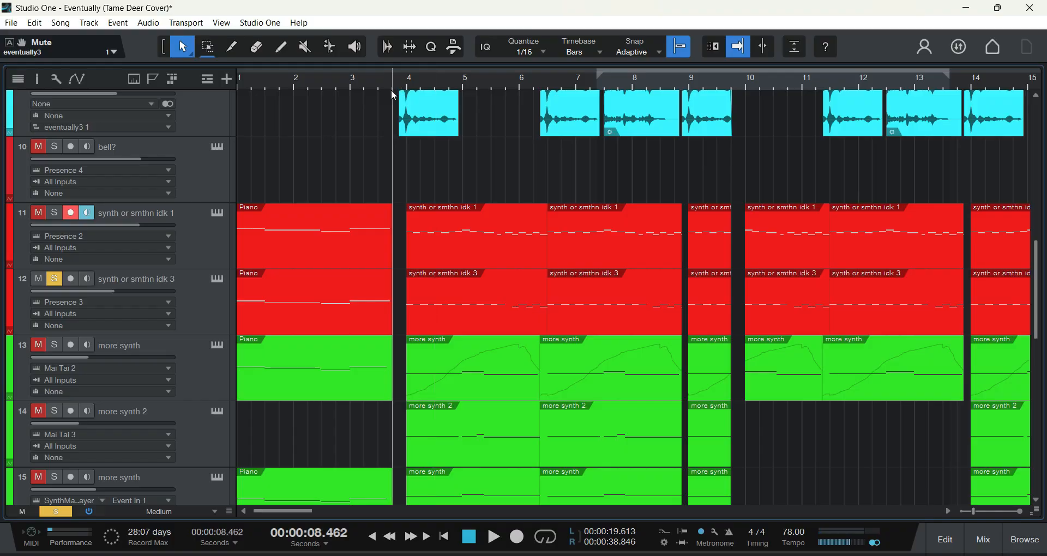
left_click(494, 535)
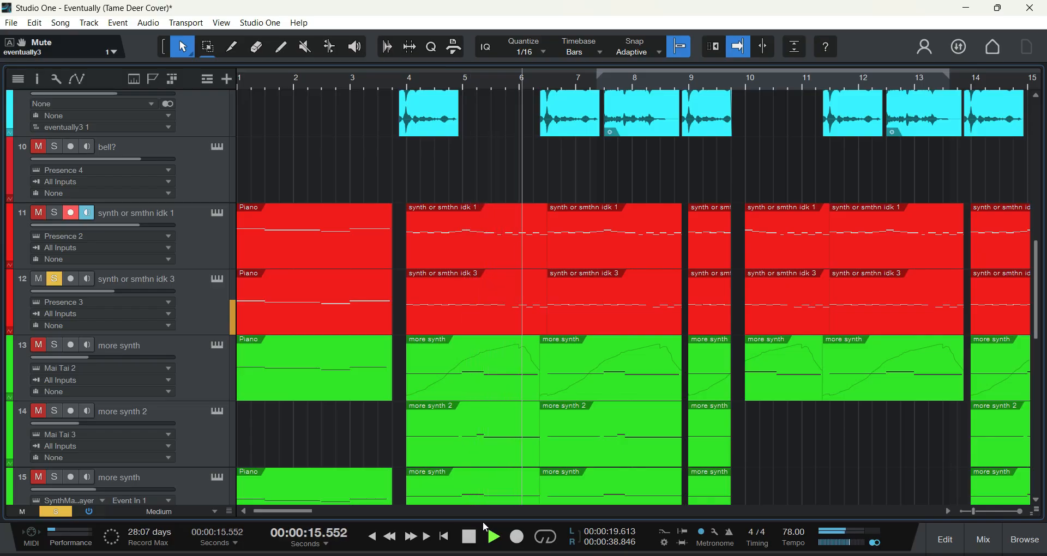
Step: Stop playback, solo track 11 alongside track 12, and play both together from bar 4 to just before bar 9
left_click(475, 537)
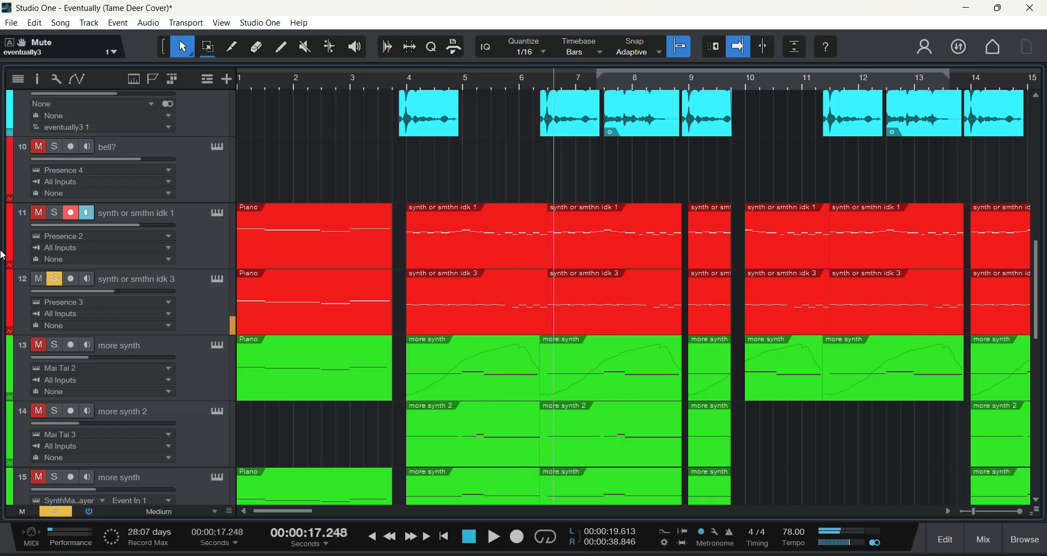
left_click(53, 214)
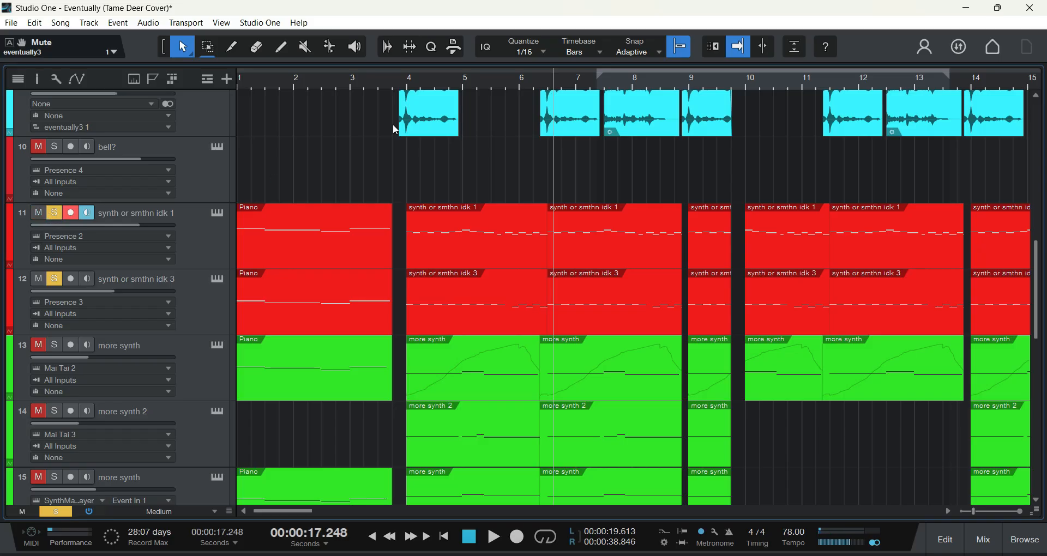
left_click(404, 84)
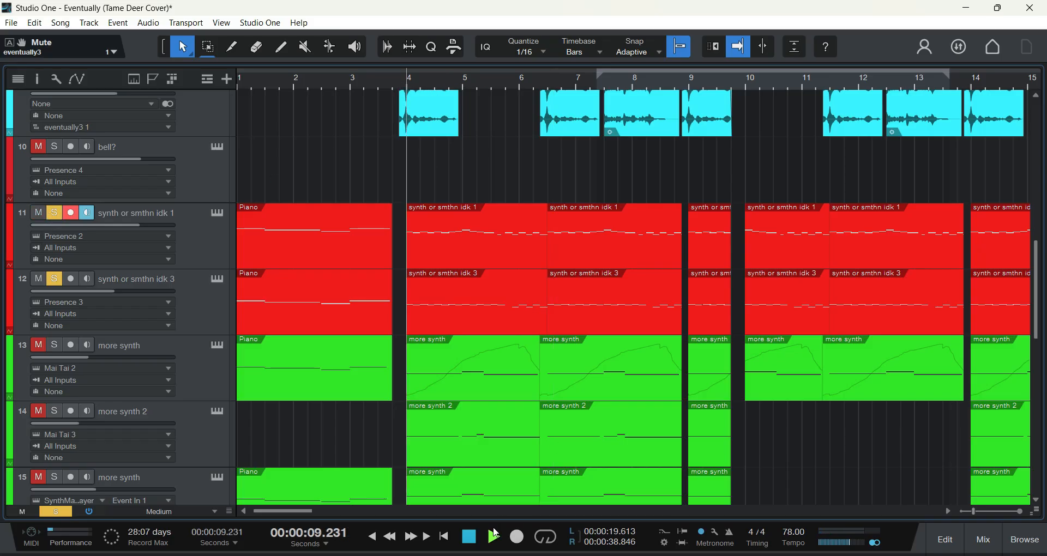
left_click(494, 536)
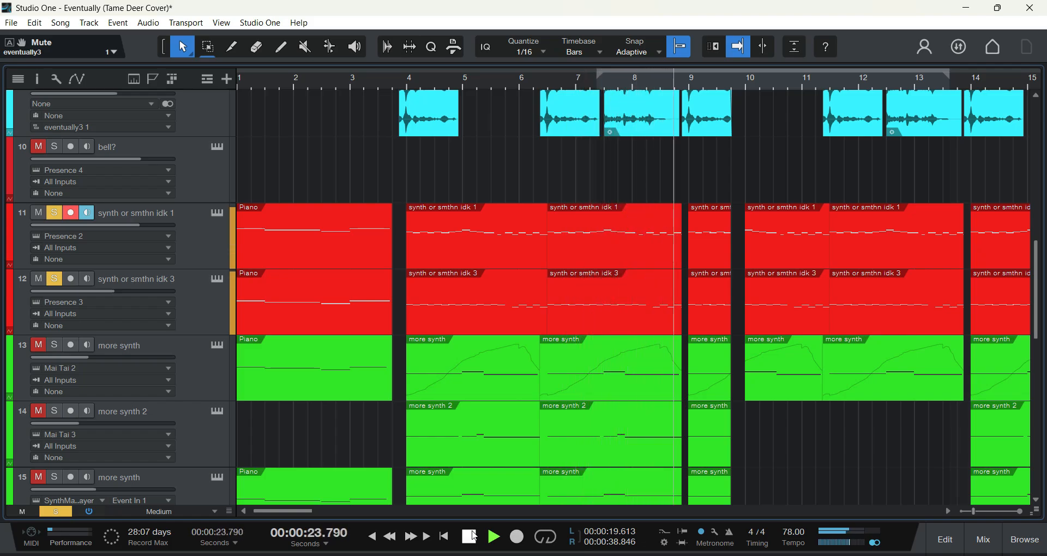
left_click(471, 536)
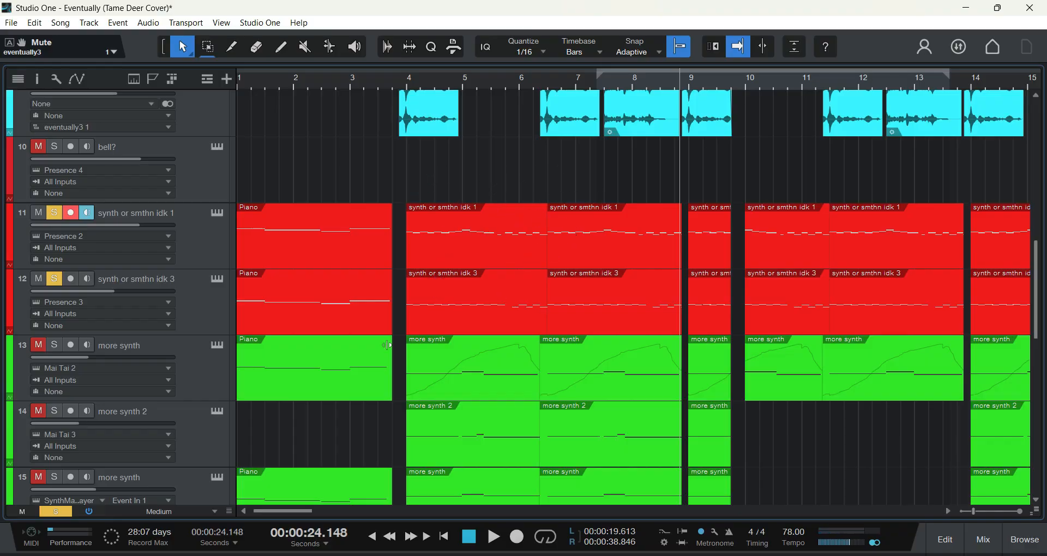
Step: Review the Presence 2 instrument of track 11 and the Presence 3 instrument of track 12, closing each window
left_click(219, 212)
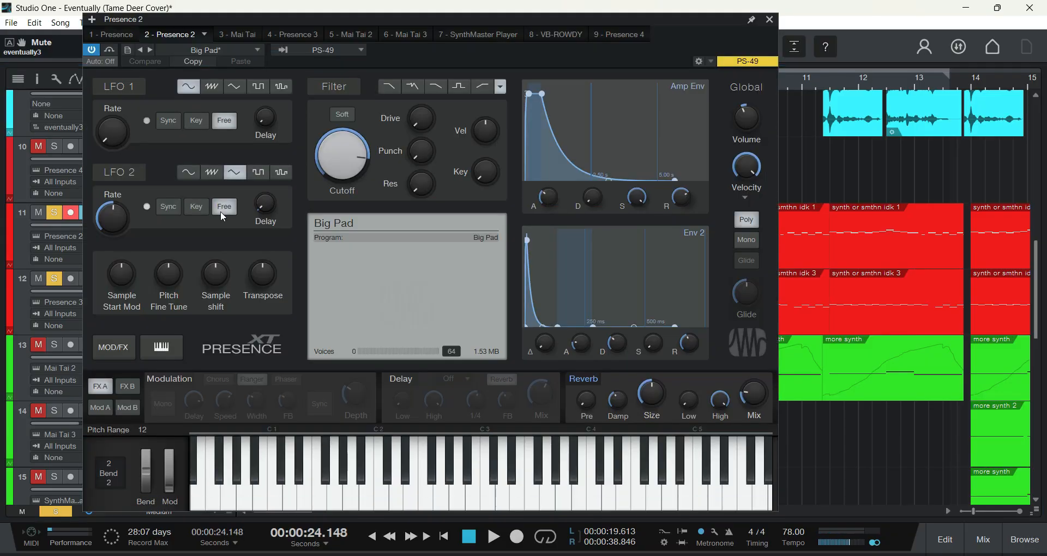
left_click(769, 20)
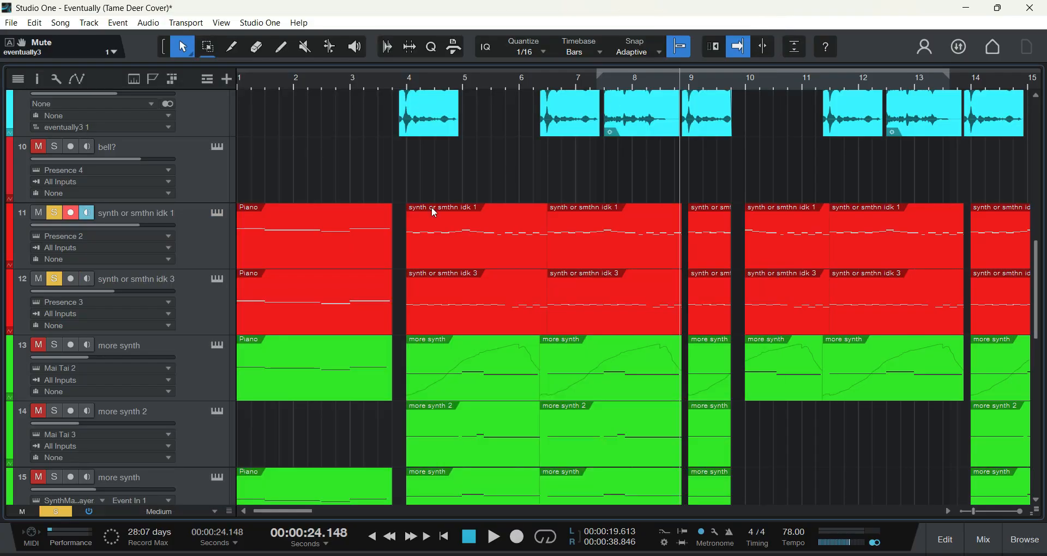
left_click(212, 278)
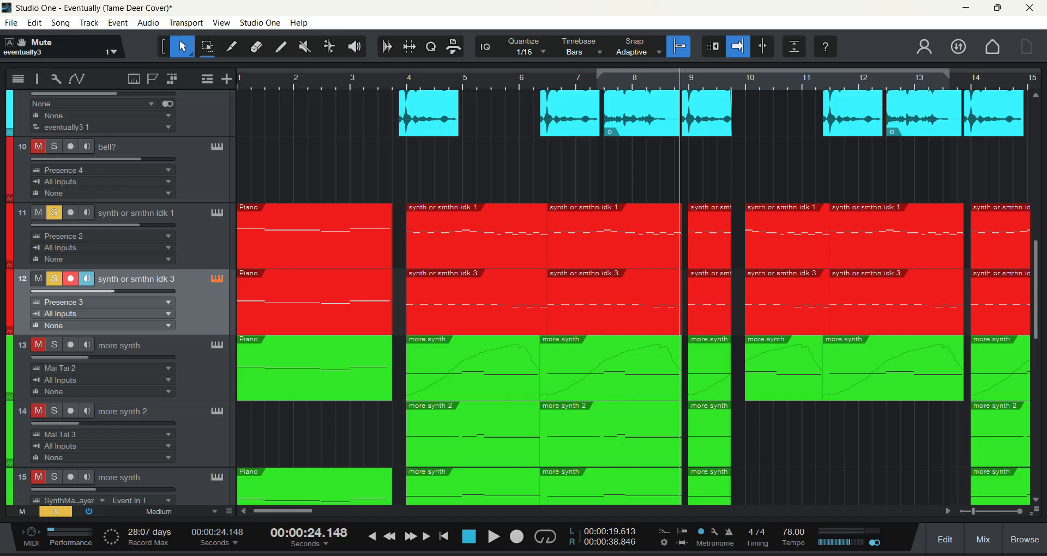
left_click_drag(1046, 80, 871, 76)
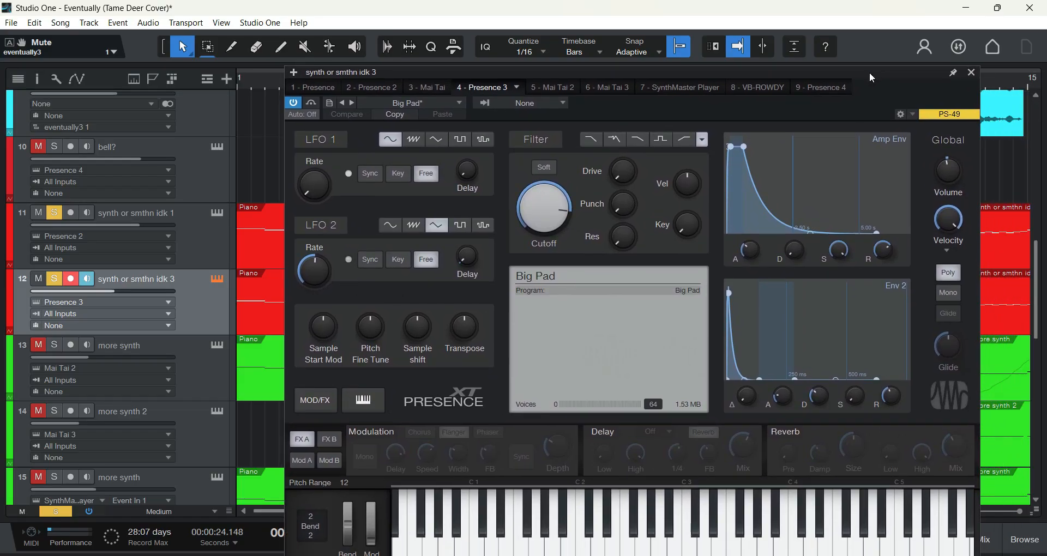
left_click(971, 73)
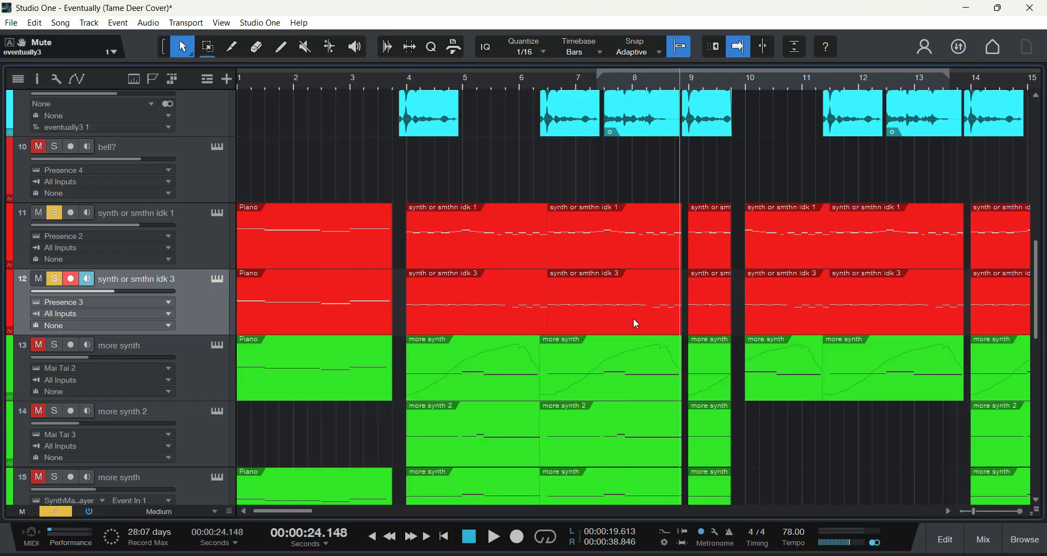
Step: Clear the solos on tracks 11 and 12, solo track 13, more synth, and play it from bar 4 to just before bar 6
scroll(530, 240, "down", 1)
scroll(530, 241, "up", 1)
left_click(55, 281)
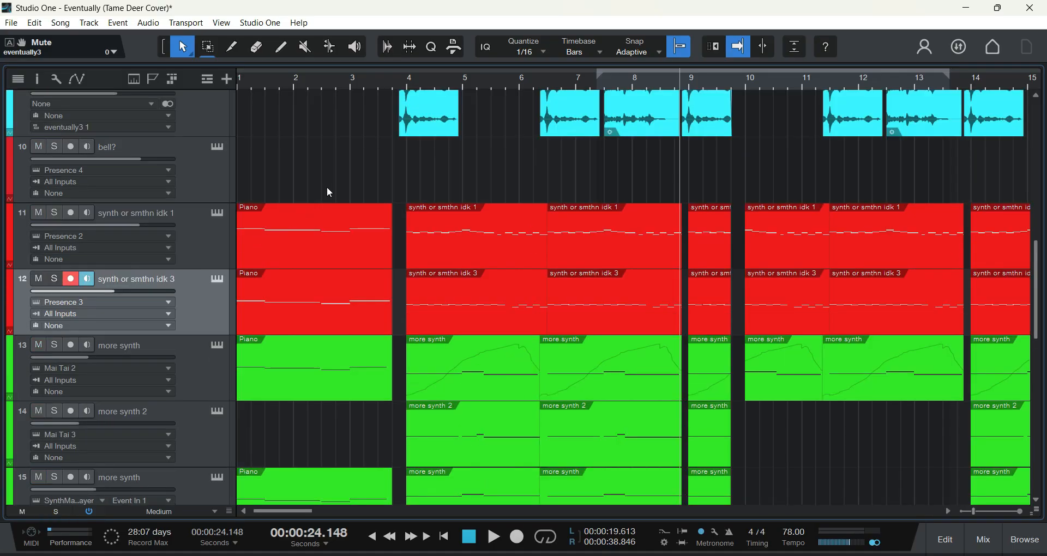
scroll(332, 175, "down", 2)
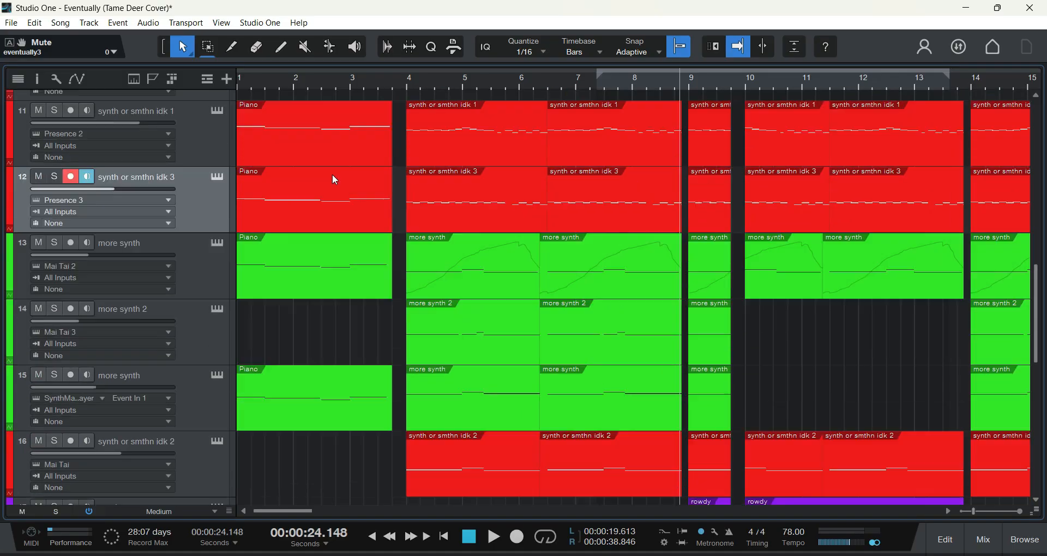
left_click(56, 245)
left_click(411, 89)
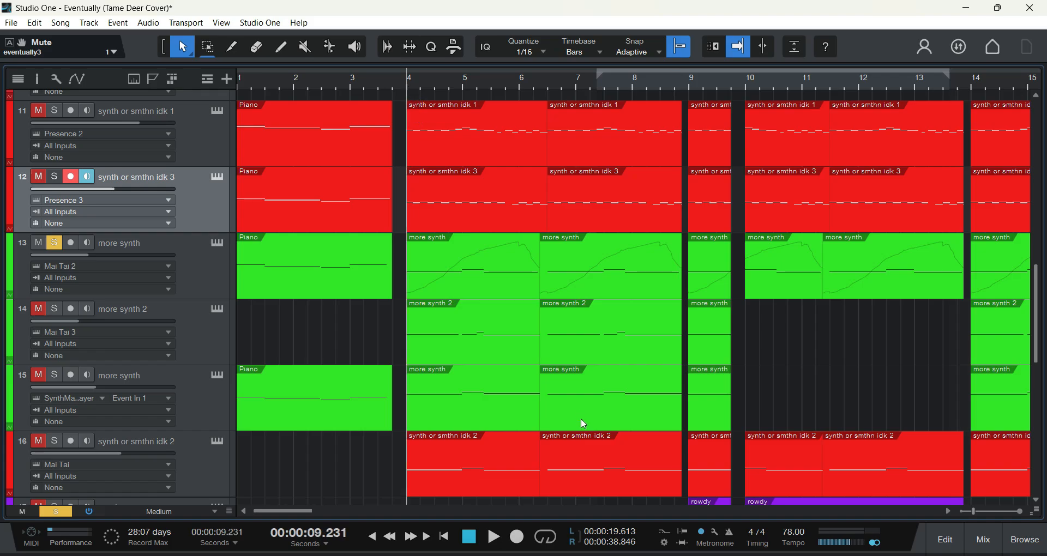
left_click(493, 537)
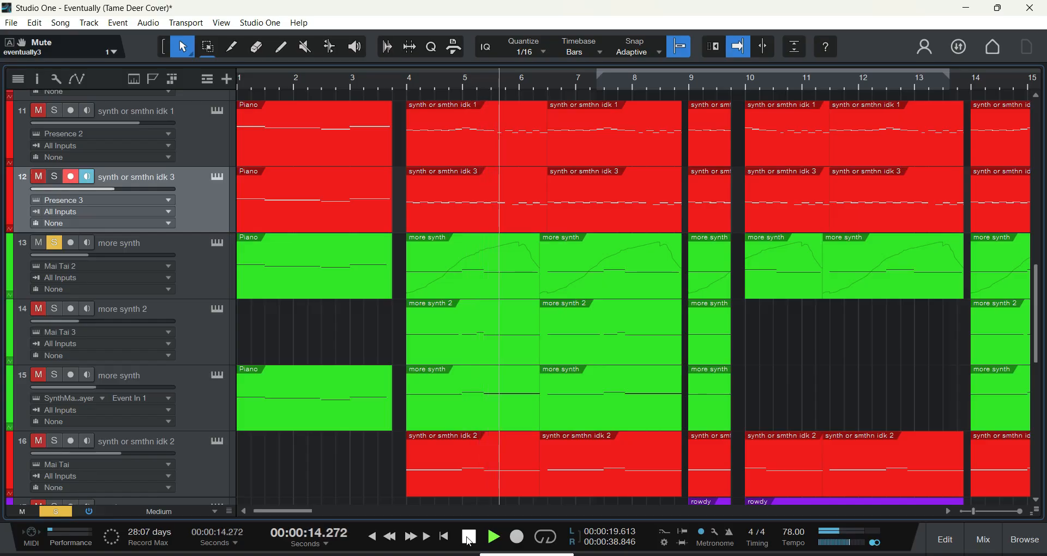
left_click(468, 538)
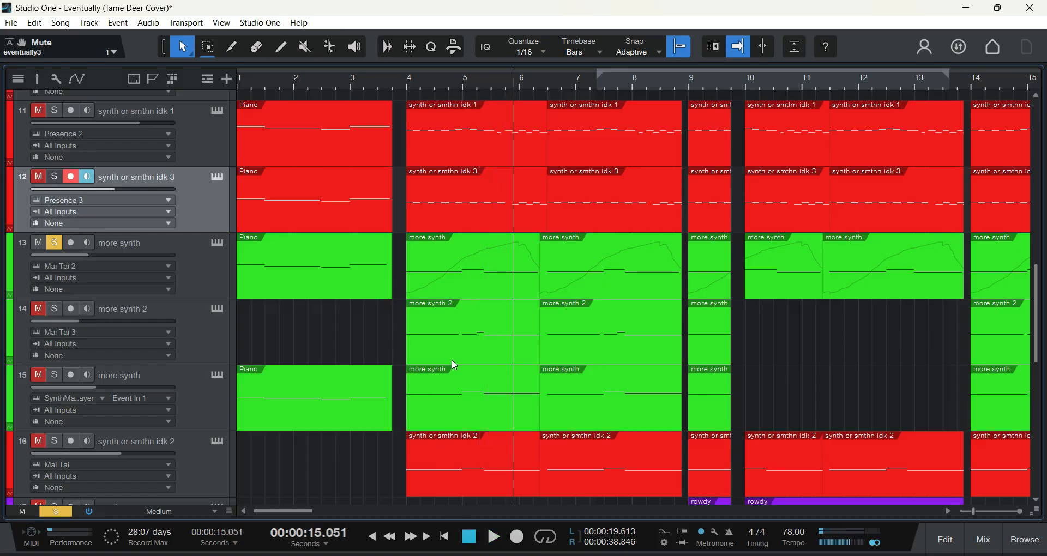
Step: Examine track 13's Mai Tai 2 instrument with the 80s Funk Bass preset twice, closing its window each time
left_click(193, 261)
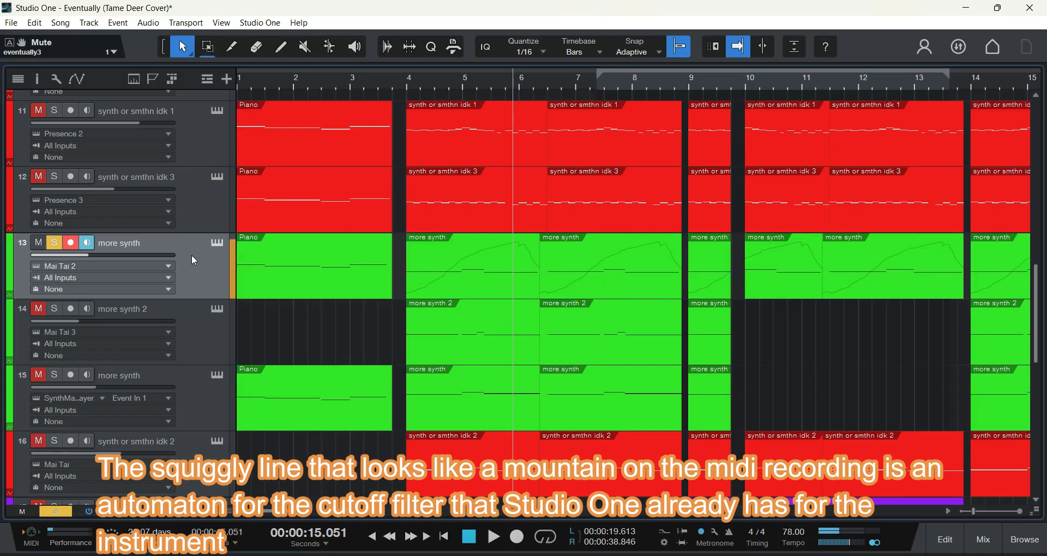
left_click(215, 243)
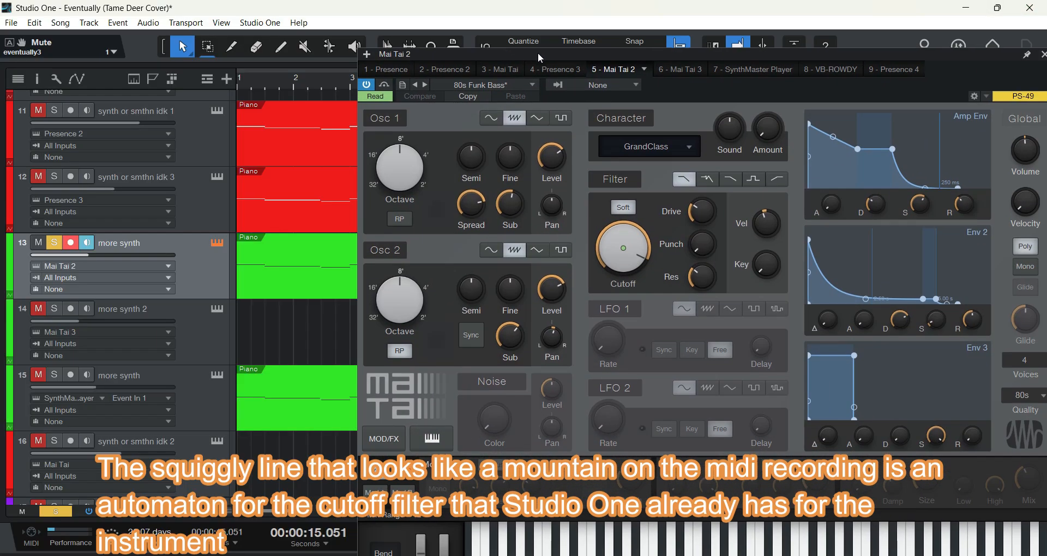
left_click_drag(538, 60, 446, 47)
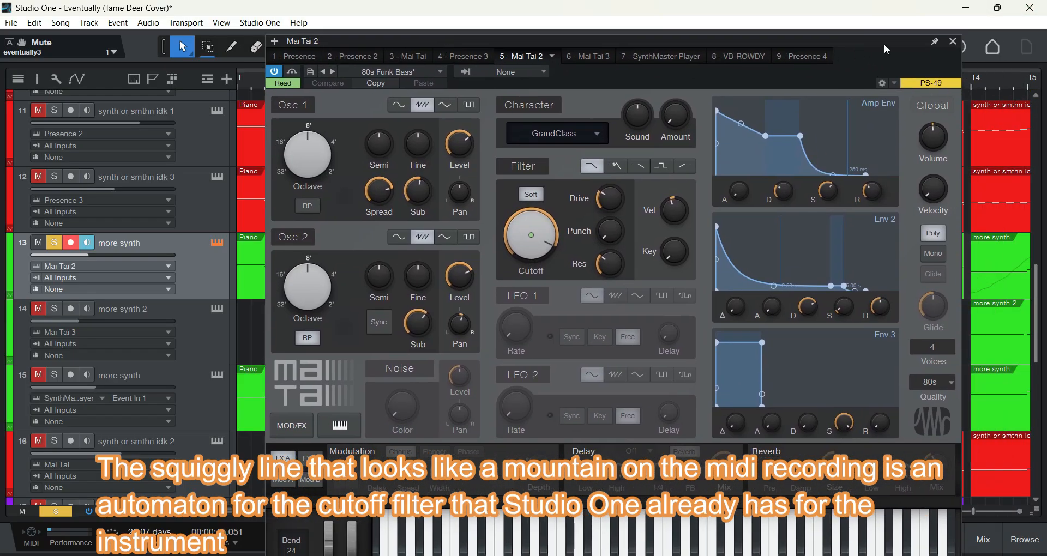
left_click(949, 41)
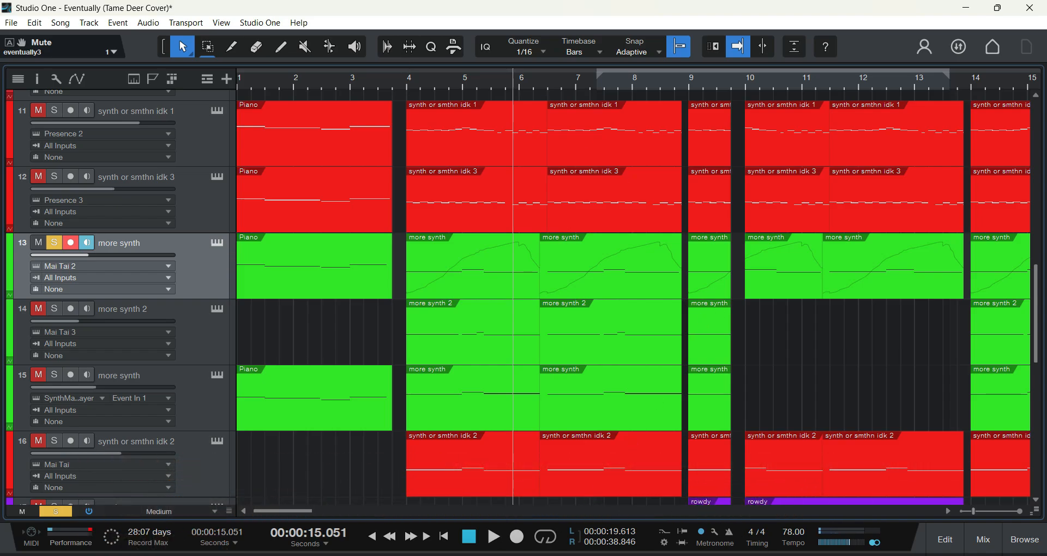
left_click(217, 243)
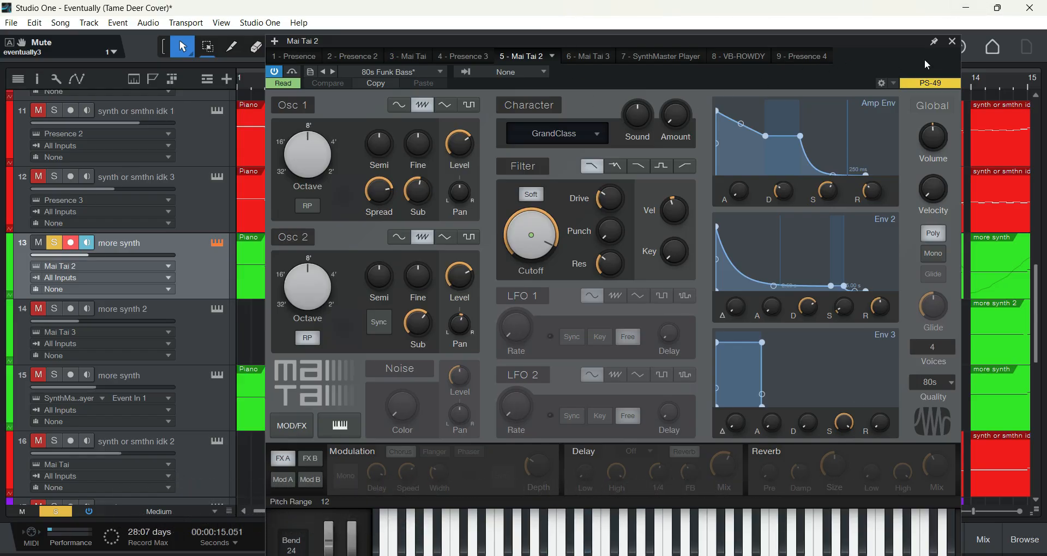
left_click(953, 41)
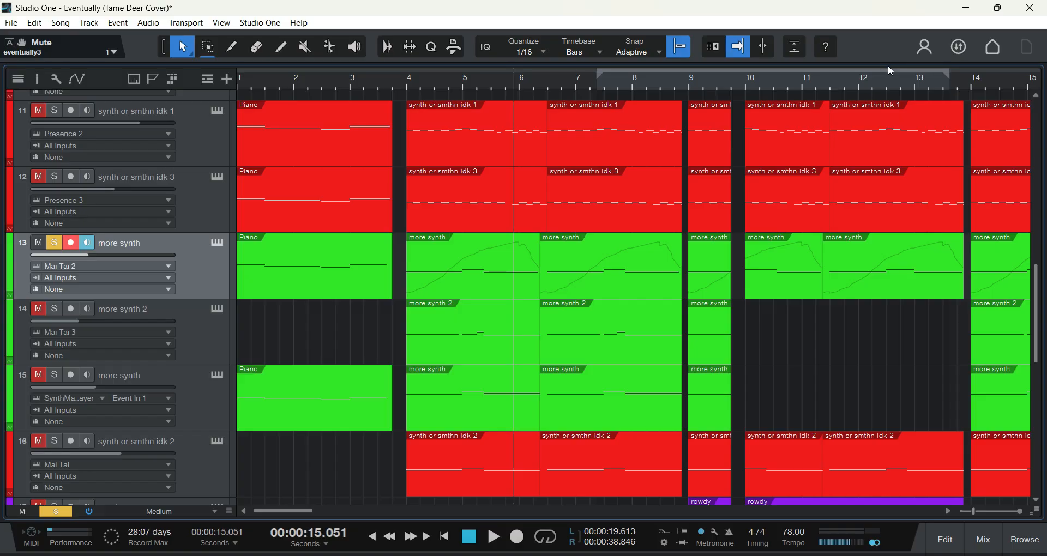
Step: Solo track 14, more synth 2, alongside track 13 and play both briefly from bar 4
scroll(626, 322, "down", 1)
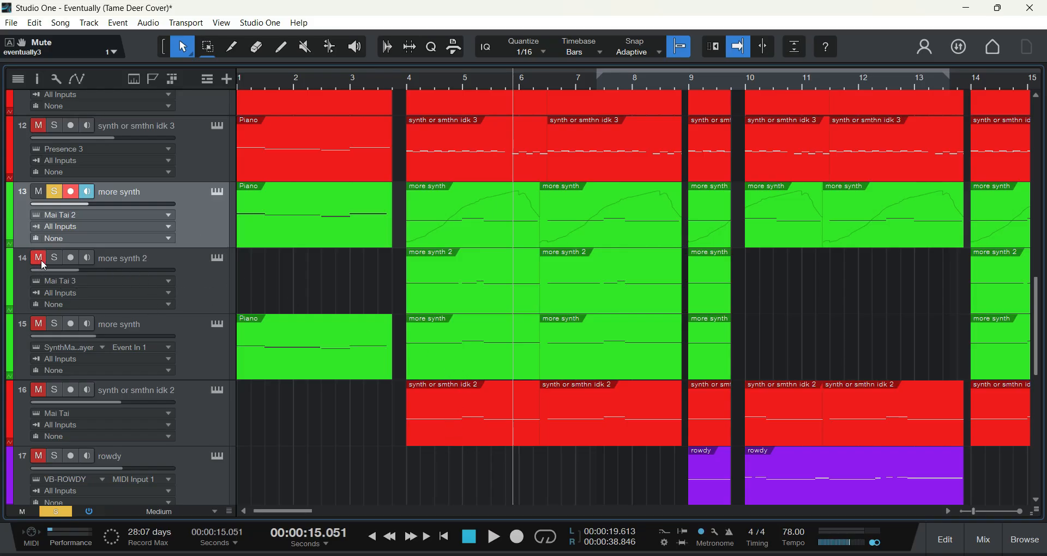
left_click(413, 79)
key("space")
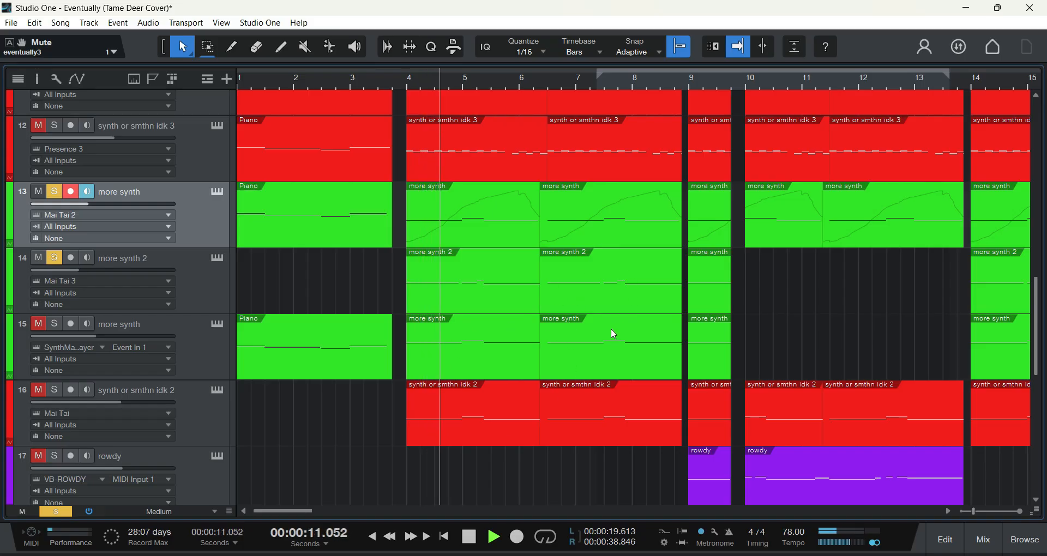
left_click(470, 542)
Step: Remove the solo from track 13 and play track 14 alone from bar 4, stopping before bar 6
left_click(53, 191)
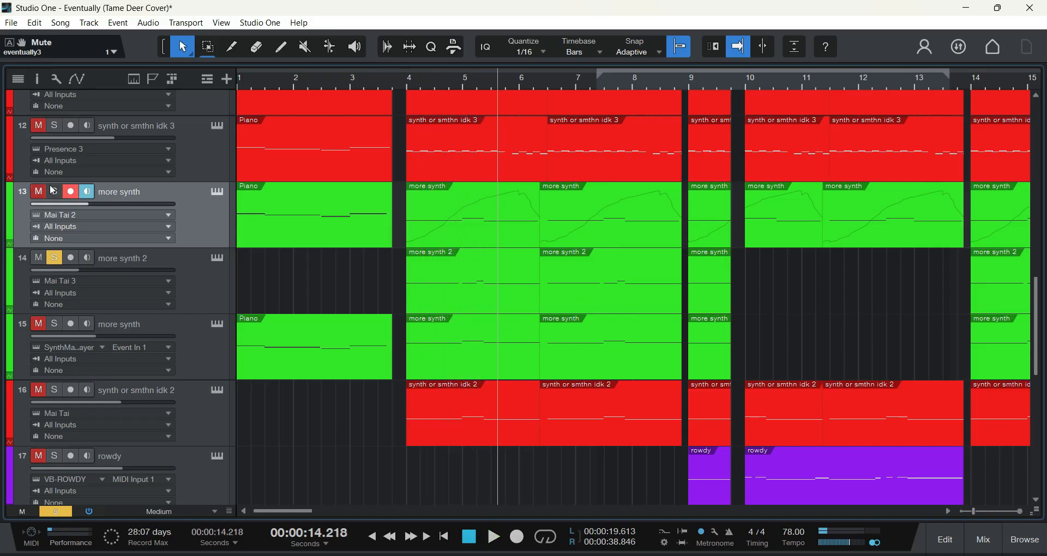
left_click(409, 83)
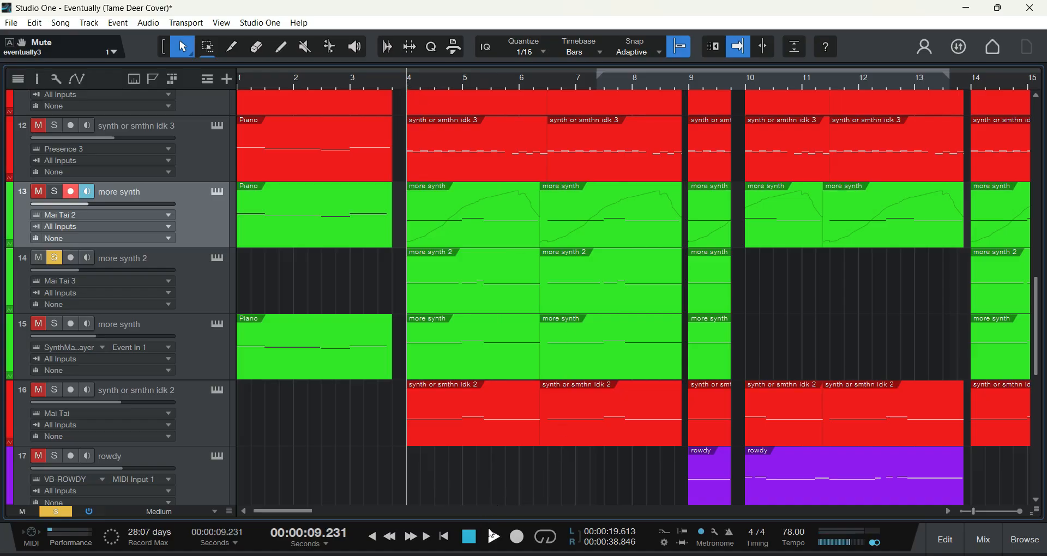
left_click(493, 535)
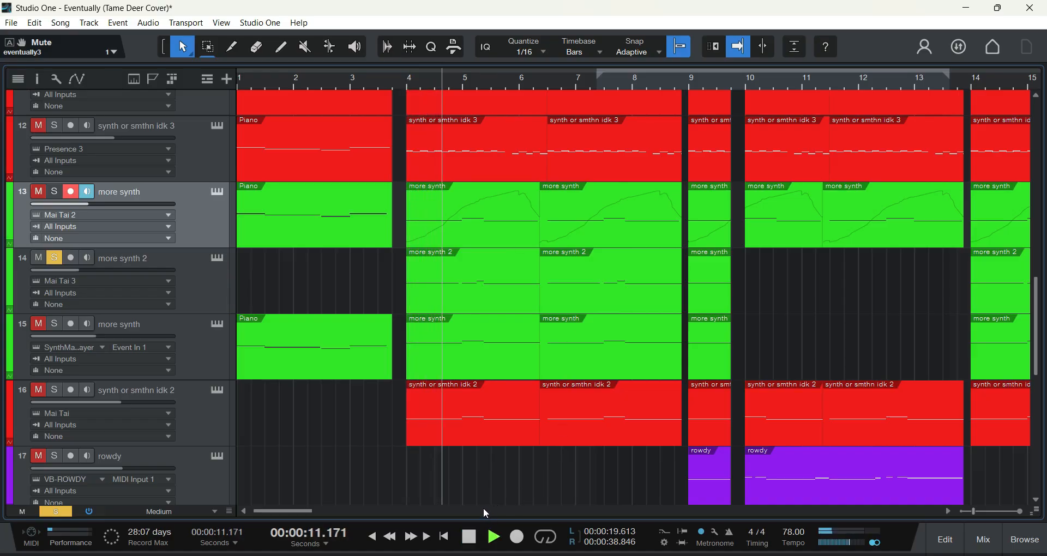
left_click(467, 537)
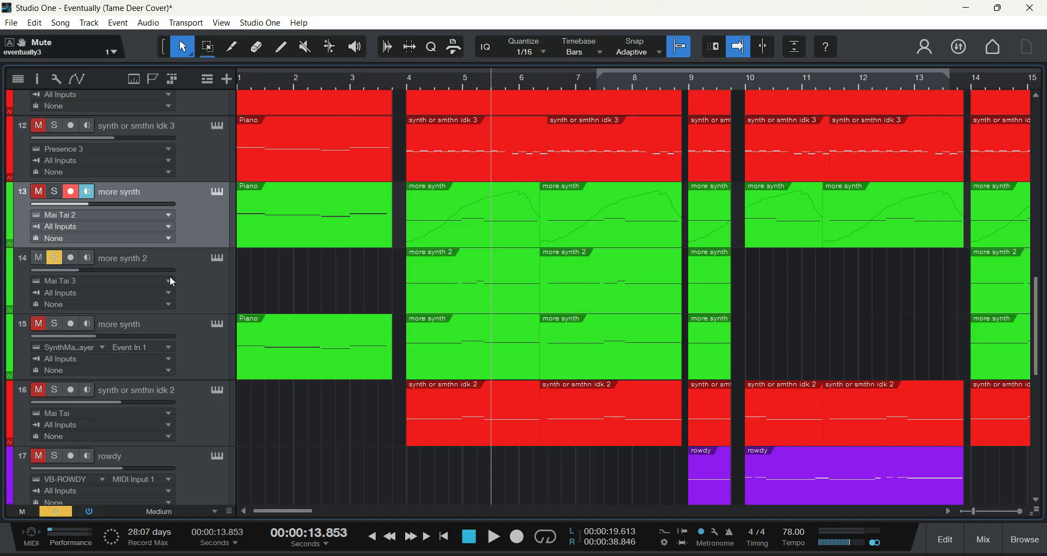
Step: Raise the volume of track 14, more synth 2, to -4.6 dB and replay it briefly from bar 4
left_click(196, 276)
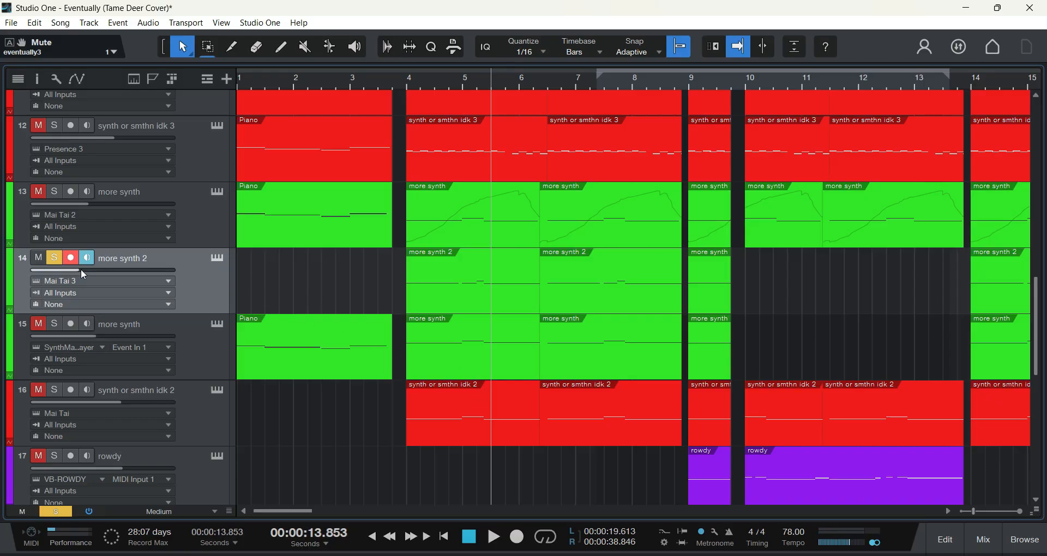
mouse_move(81, 269)
left_click_drag(80, 269, 129, 274)
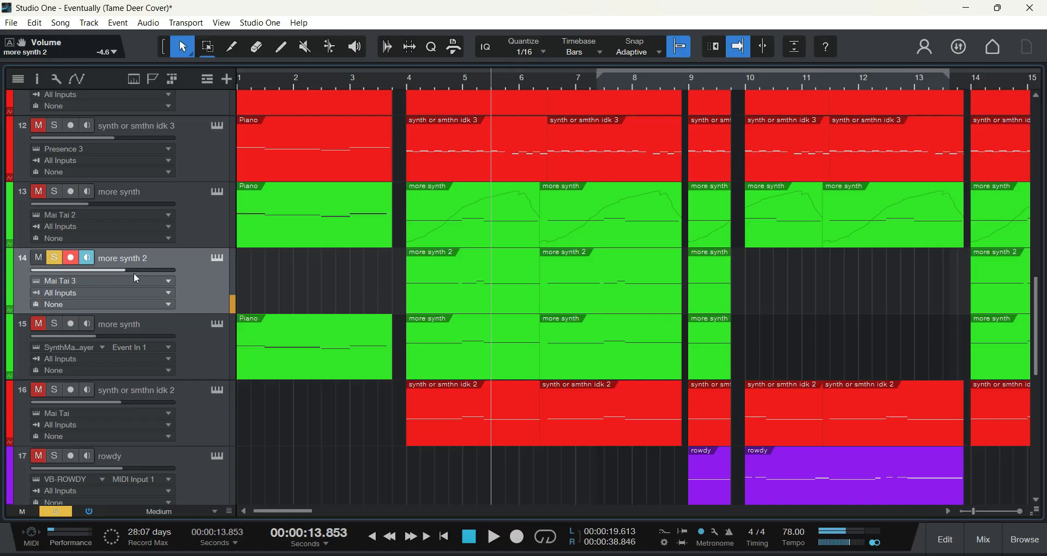
mouse_move(133, 273)
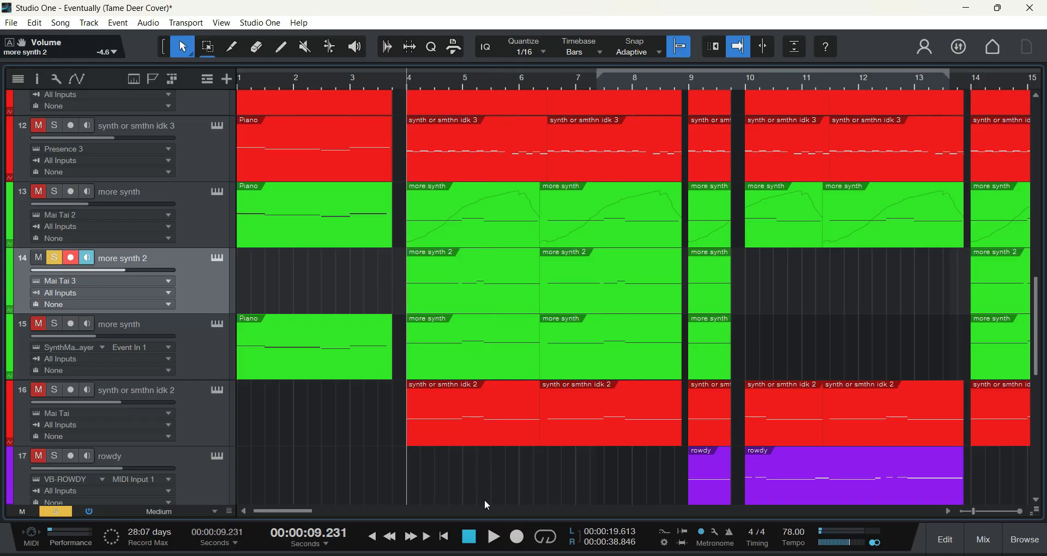
left_click(493, 537)
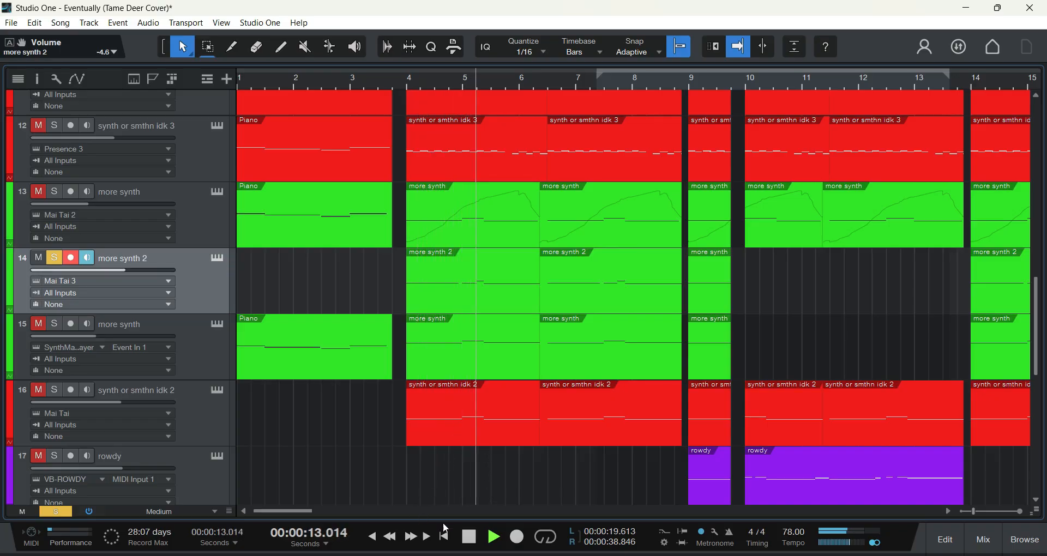
left_click(469, 537)
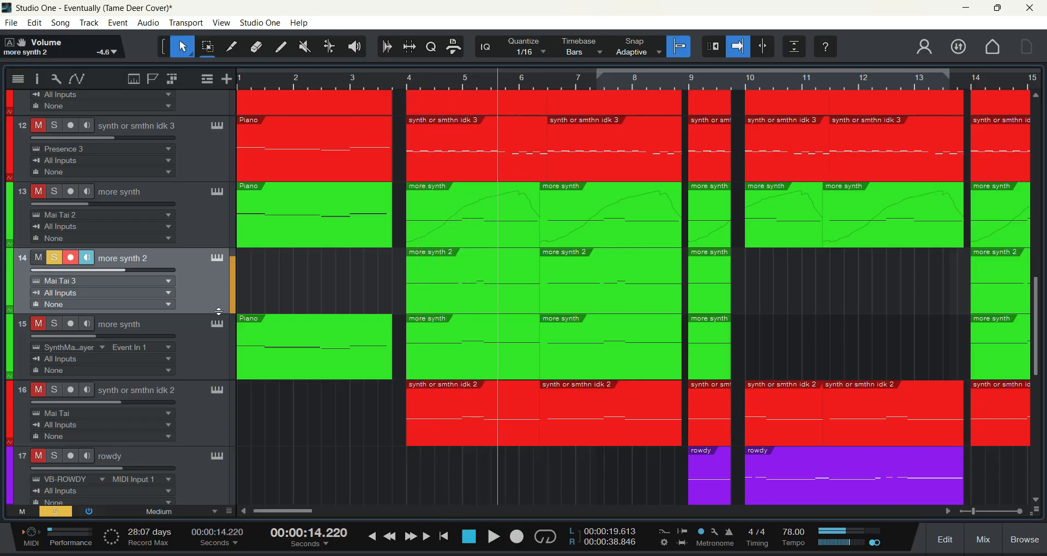
Step: Examine track 14's Mai Tai 3 instrument with the Bass - Dropout preset and close its window
left_click(217, 258)
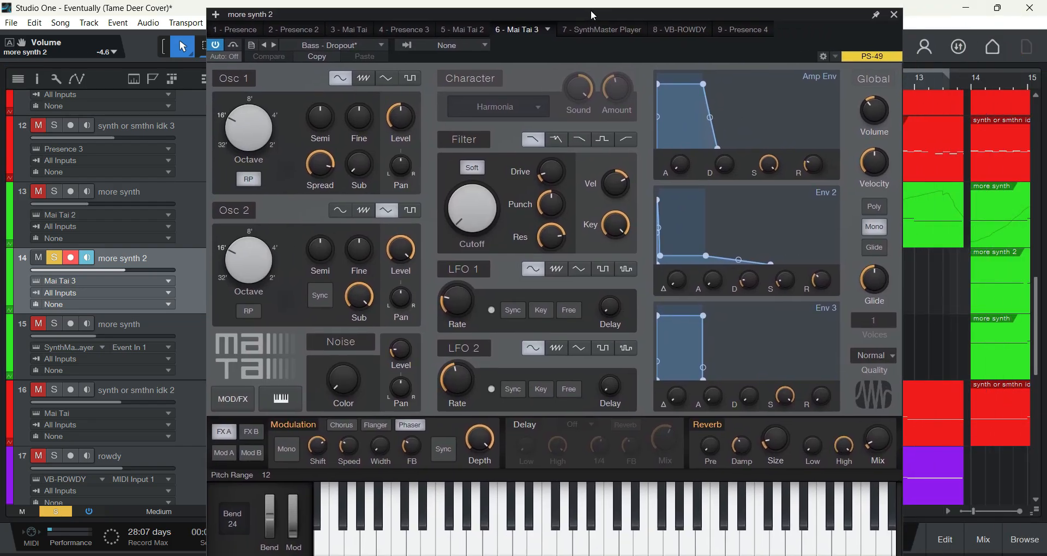
left_click_drag(593, 15, 587, 18)
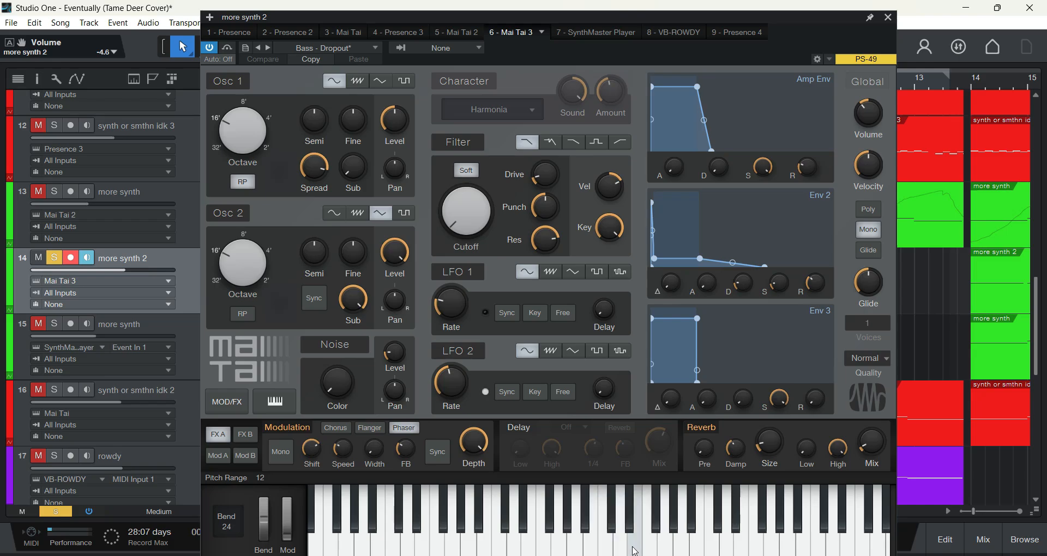
left_click(888, 17)
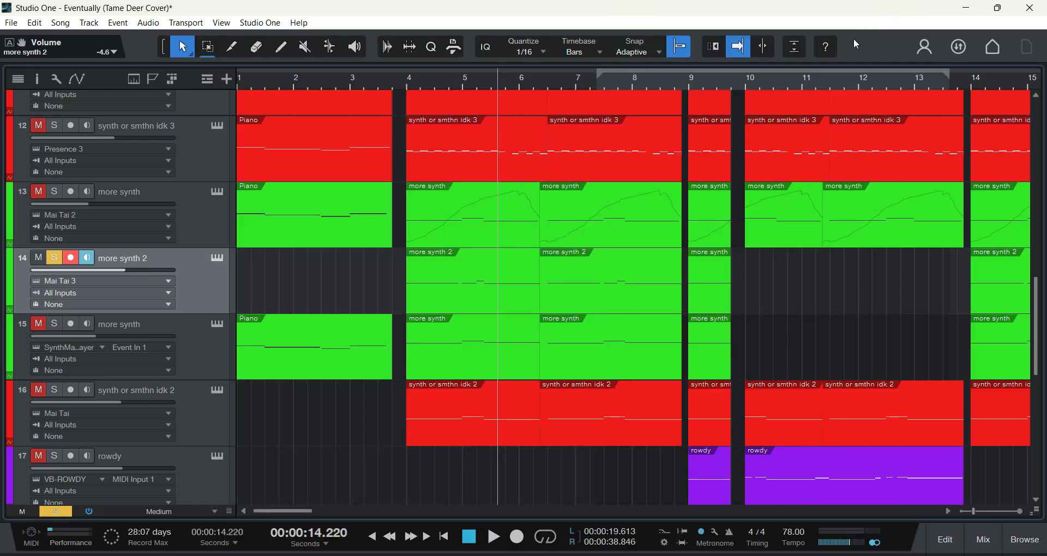
Step: Switch the solo from track 14 to track 15, more synth, and play it from bar 4, stopping before bar 6
left_click(410, 88)
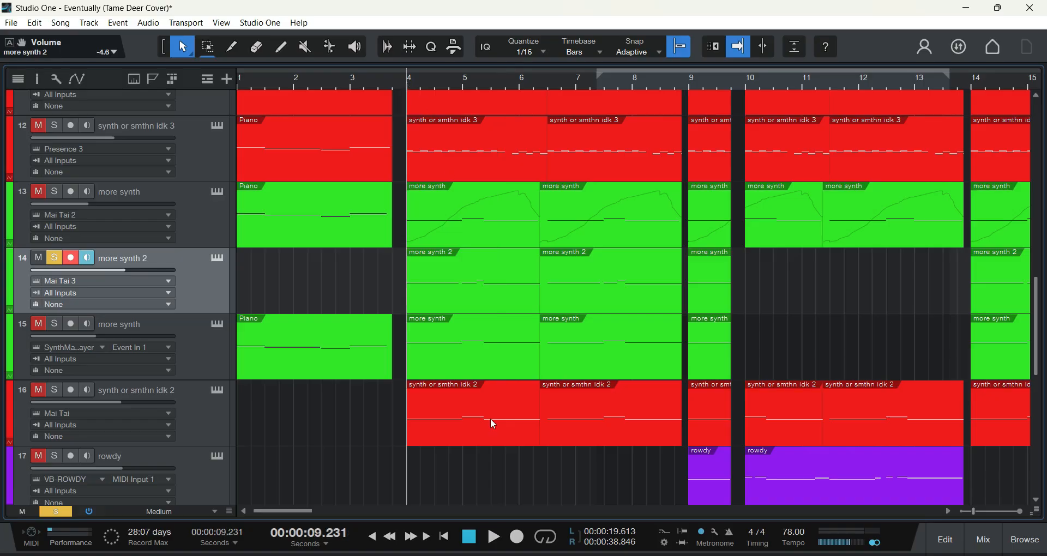
left_click(54, 257)
left_click(54, 324)
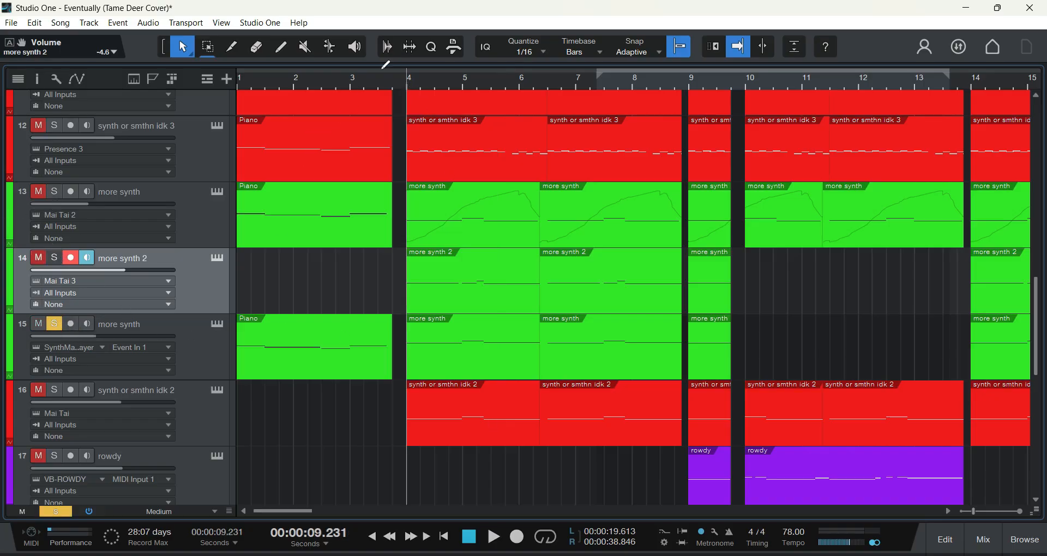
left_click(488, 532)
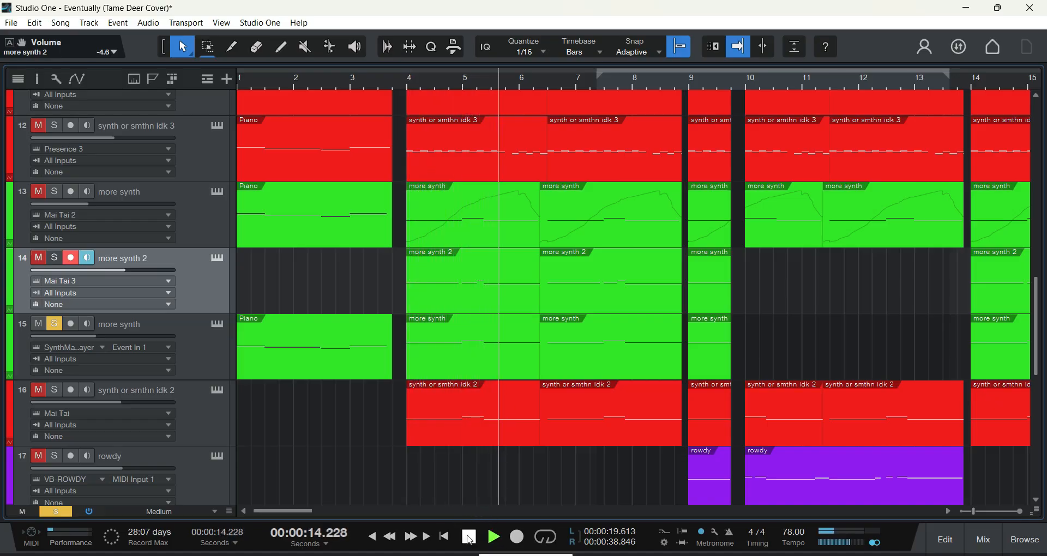
left_click(470, 537)
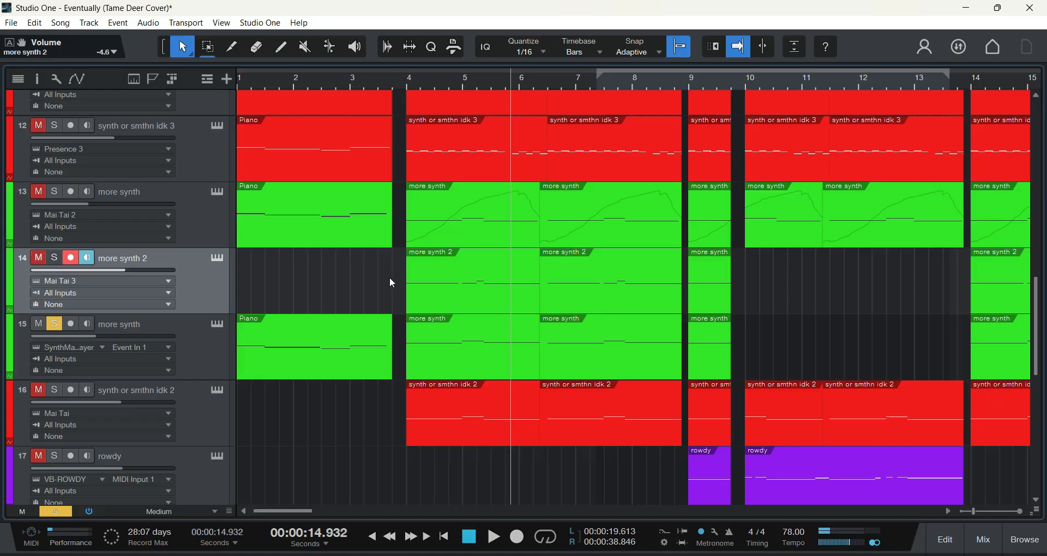
Step: Open track 15's SynthMaster Player instrument, decline the update, and move its window so the whole interface is in view
left_click(216, 324)
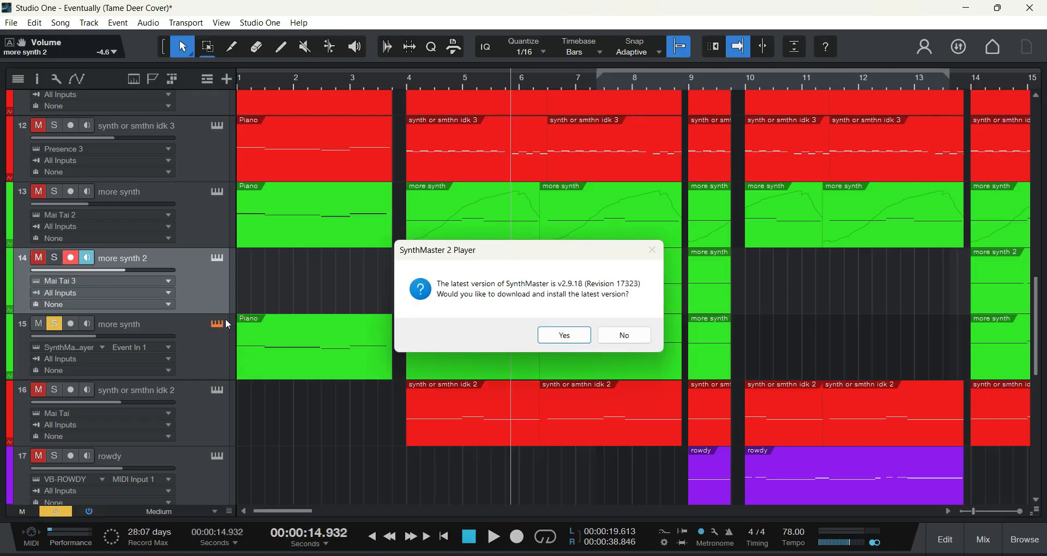
left_click(609, 341)
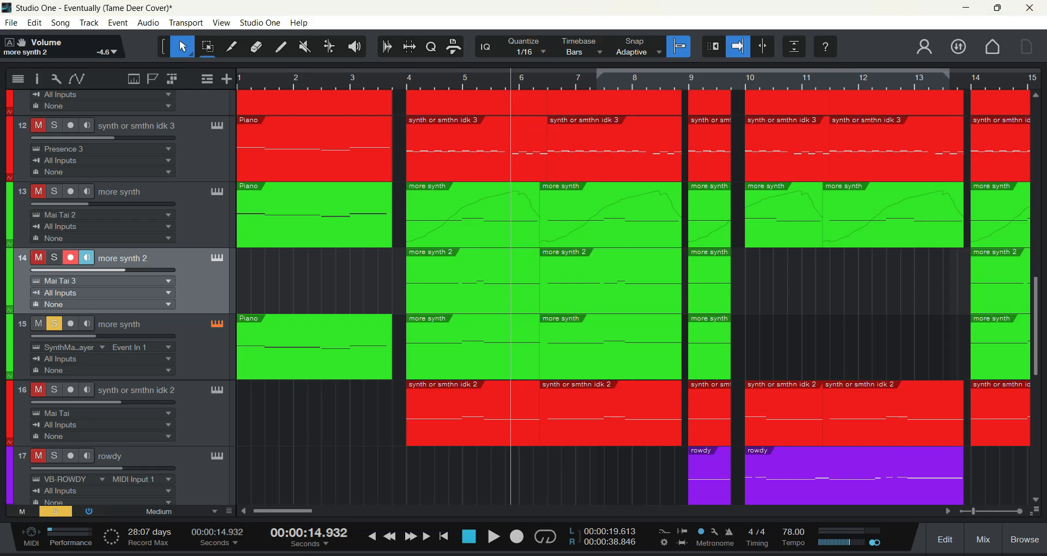
left_click_drag(1046, 78, 320, 36)
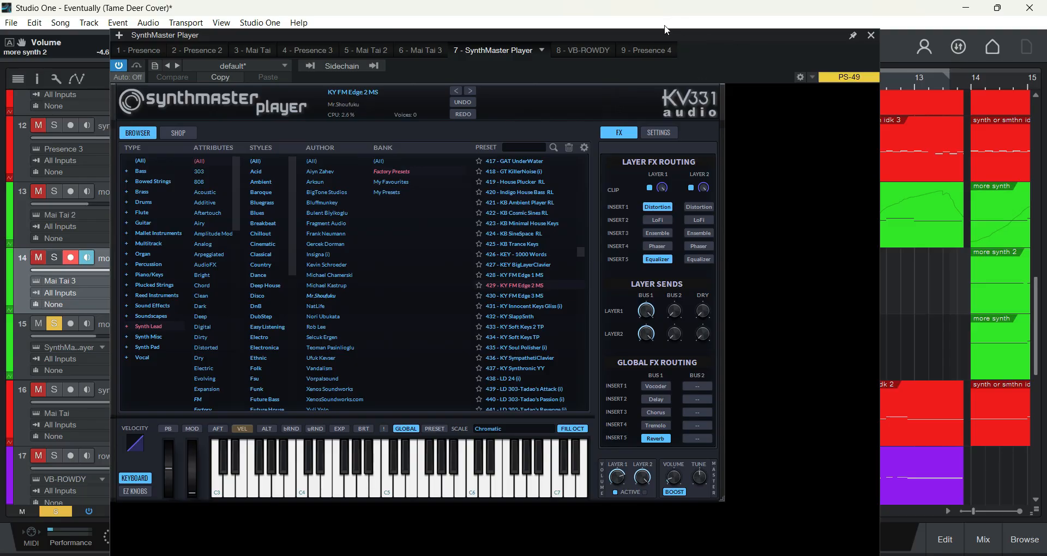
left_click_drag(610, 42, 648, 35)
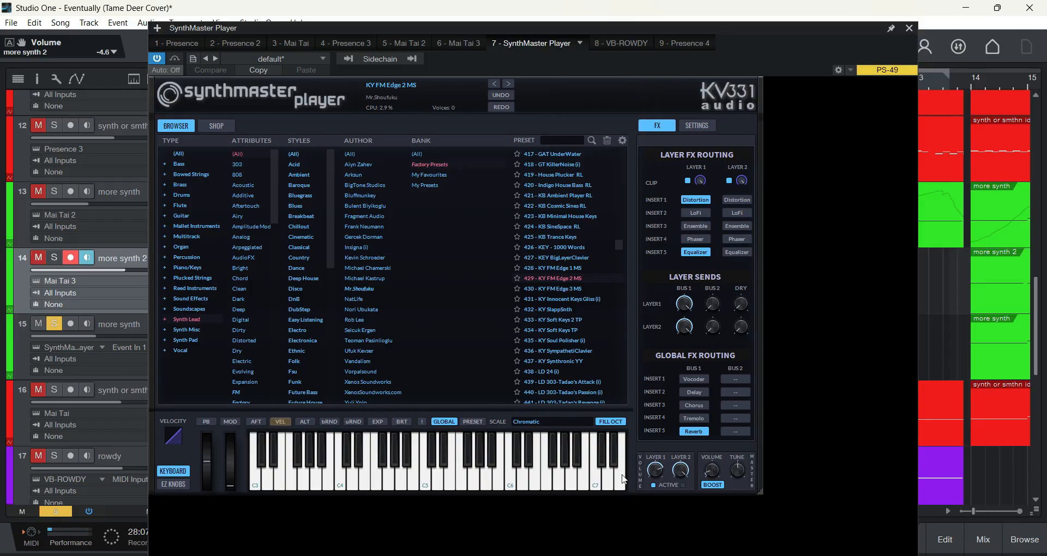
Step: Audition several notes around C5 on SynthMaster Player's keyboard with the KY FM Edge 2 MS preset and close its window
left_click(470, 473)
left_click(401, 479)
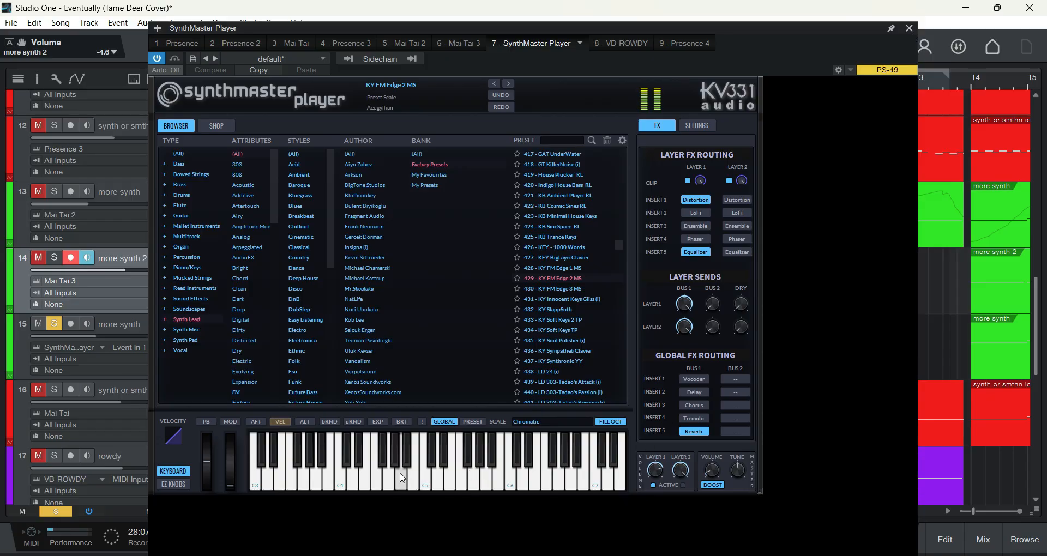
left_click(424, 480)
left_click(427, 483)
left_click(448, 484)
left_click(426, 488)
left_click(450, 483)
left_click(416, 488)
left_click(426, 487)
left_click(451, 485)
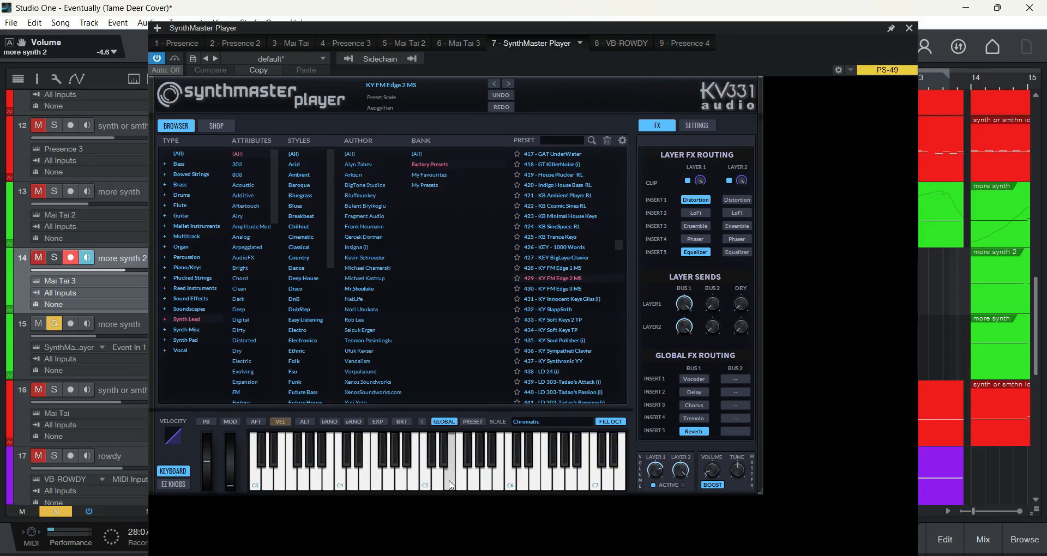
left_click(413, 486)
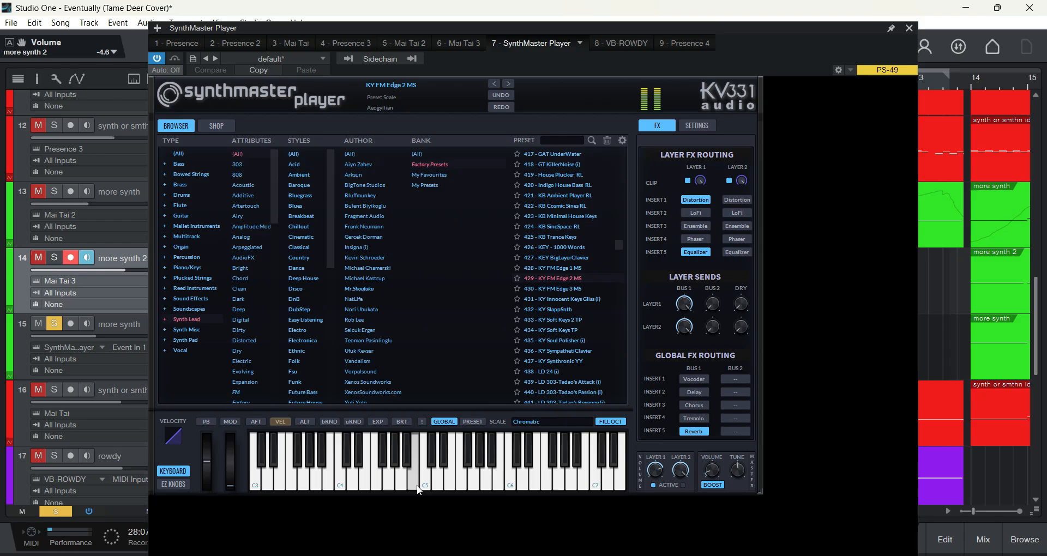
left_click(906, 30)
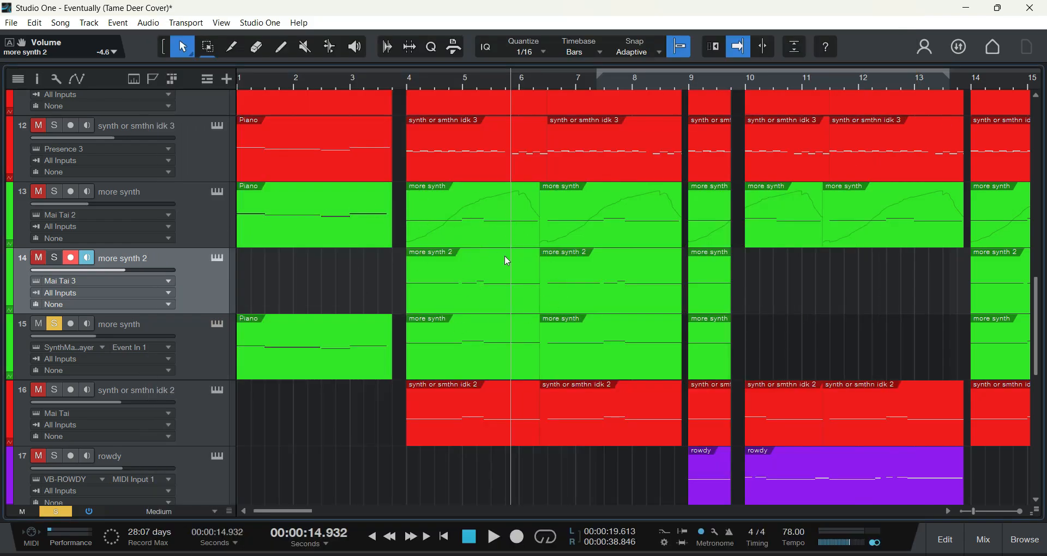
Step: Solo tracks 13 and 14 alongside 15, and switch the solo to track 16, synth or smthn idk 2, alone
left_click(54, 191)
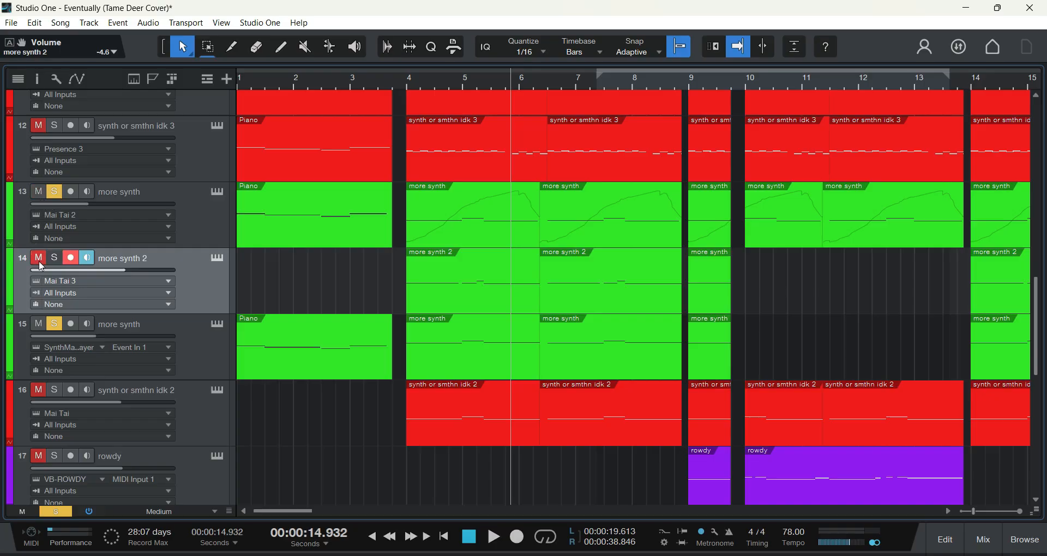
left_click(54, 258)
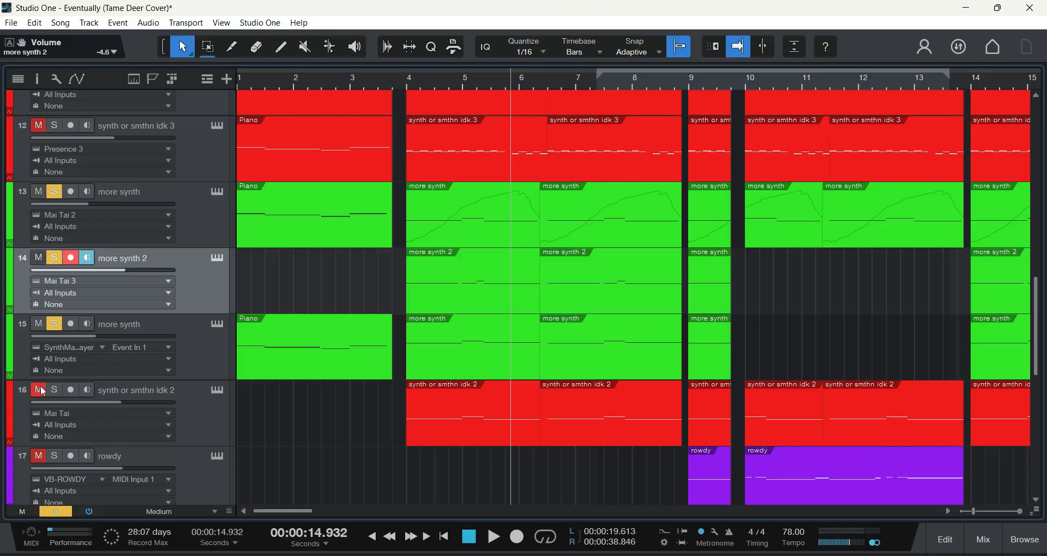
left_click(54, 390)
left_click(44, 259)
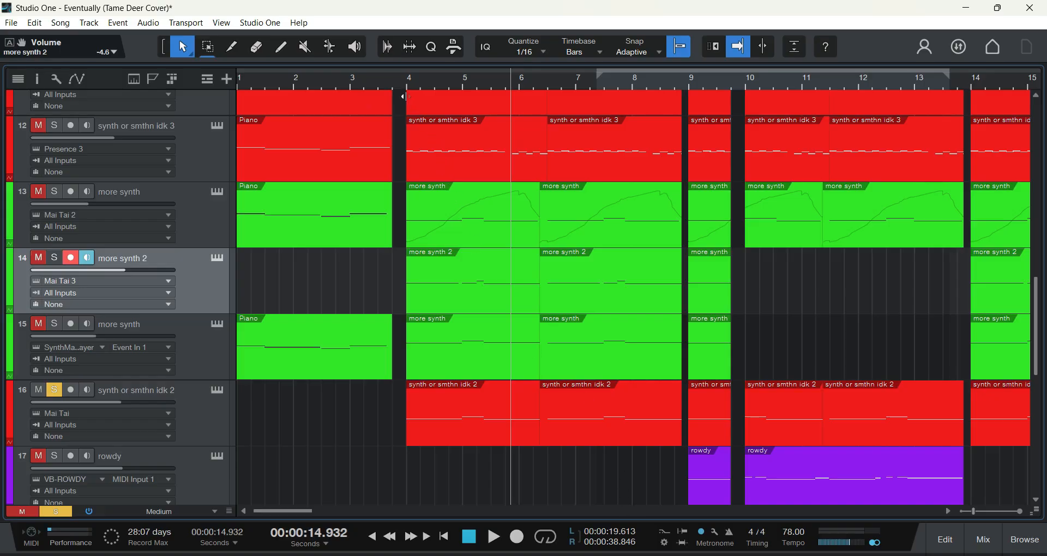
Step: Play track 16 alone from bar 4, stopping before bar 6, and open its Mai Tai instrument
left_click(401, 96)
key("space")
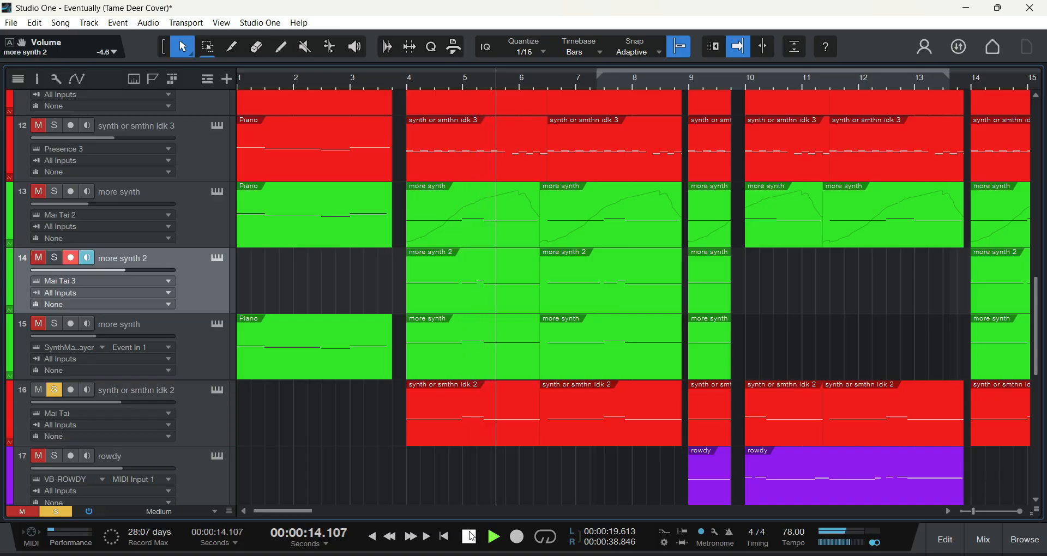
key("space")
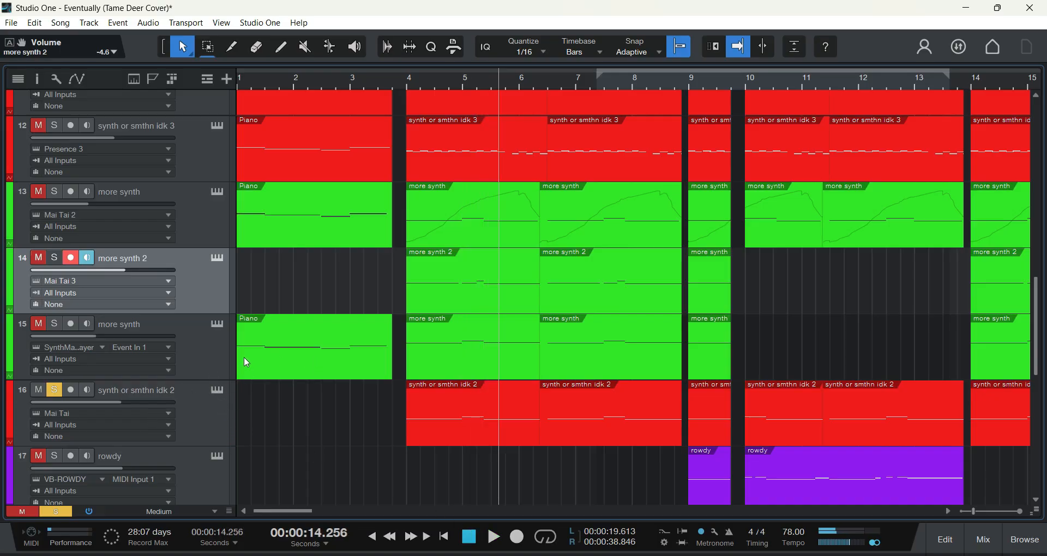
left_click(217, 391)
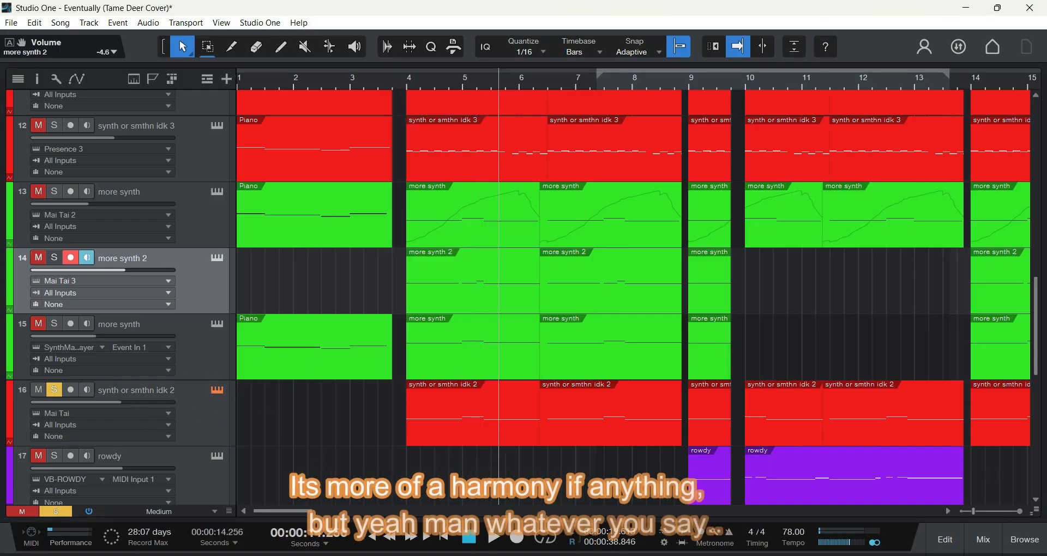
left_click_drag(944, 65, 352, 20)
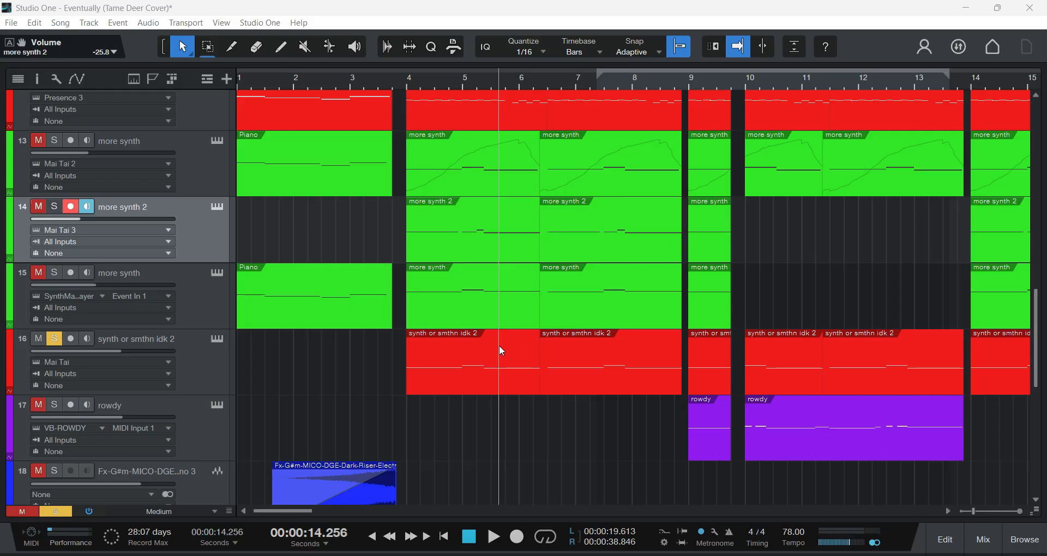
Step: Remove the solo from track 16 and solo track 17, rowdy
scroll(355, 335, "down", 2)
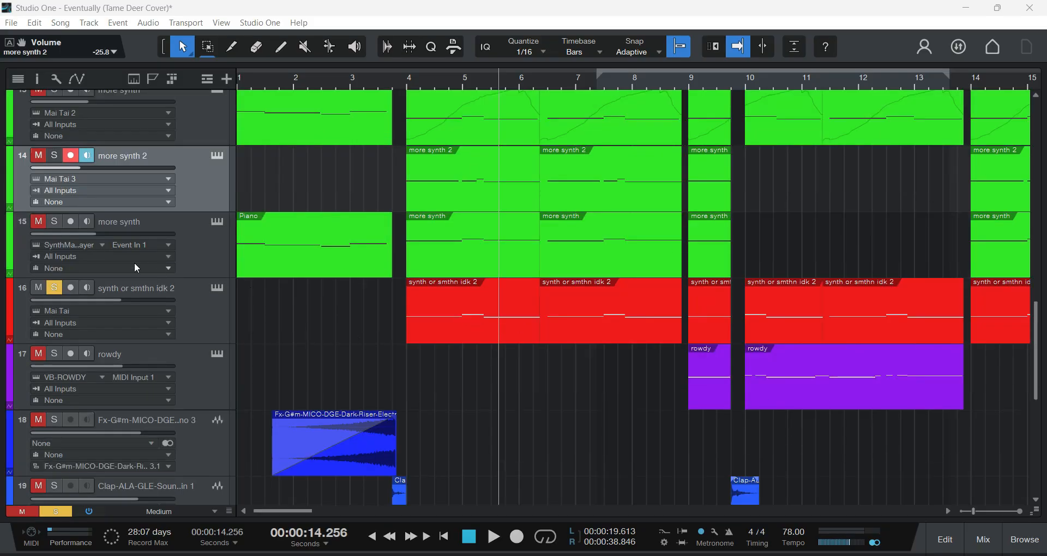
left_click(55, 289)
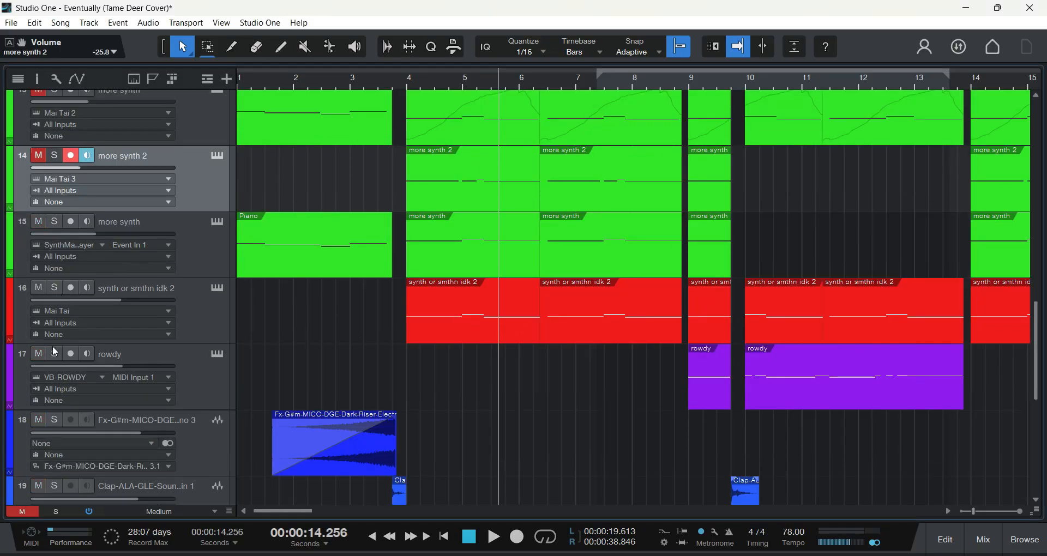
left_click(55, 353)
scroll(423, 310, "down", 4)
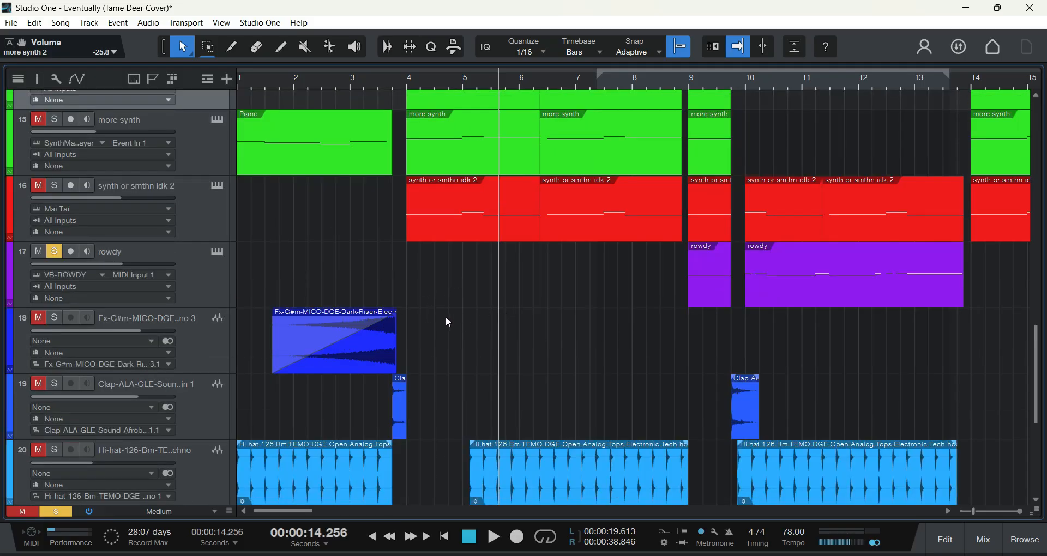
Step: Examine track 17's VB-ROWDY bass instrument with the Only Lyrics Missing preset and close its window
left_click(217, 253)
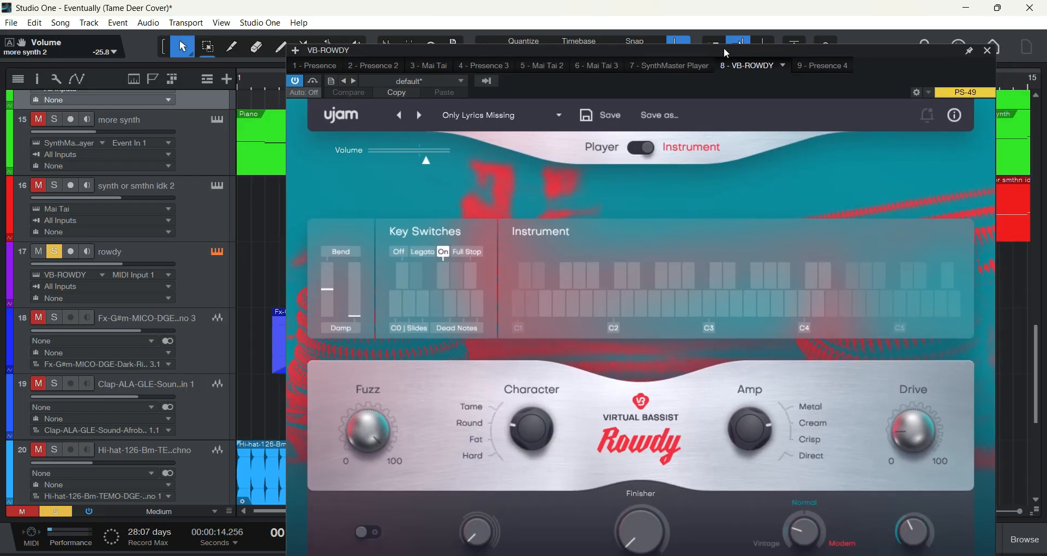
left_click_drag(723, 47, 689, 28)
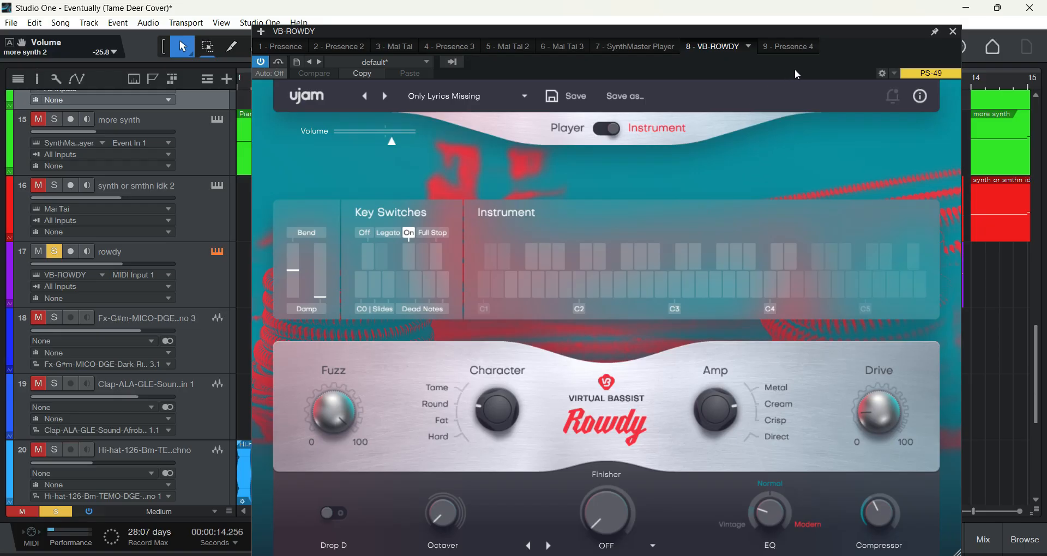
left_click(953, 32)
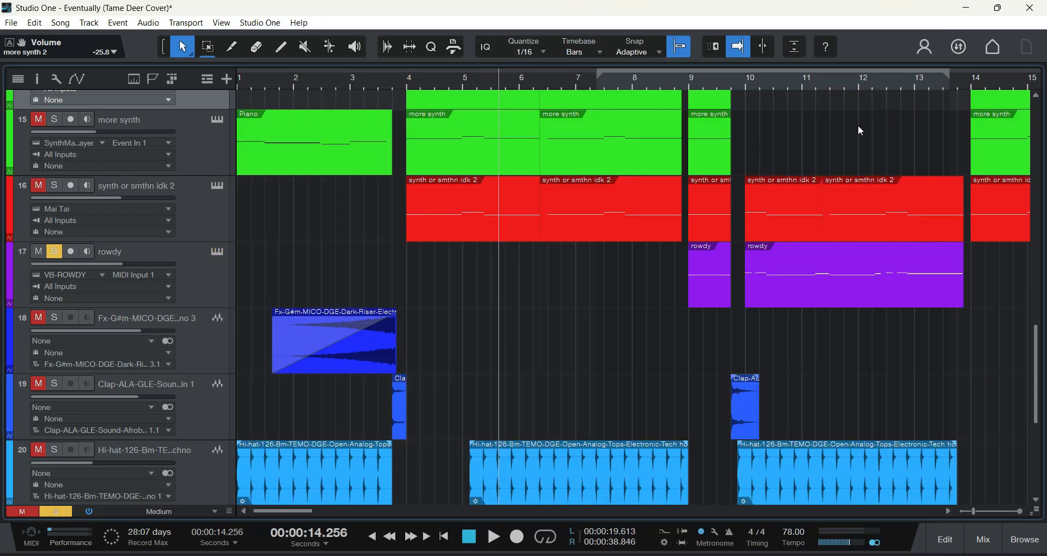
Step: Play the soloed rowdy track from just before bar 9 through its second clip, stopping before bar 14
left_click(673, 91)
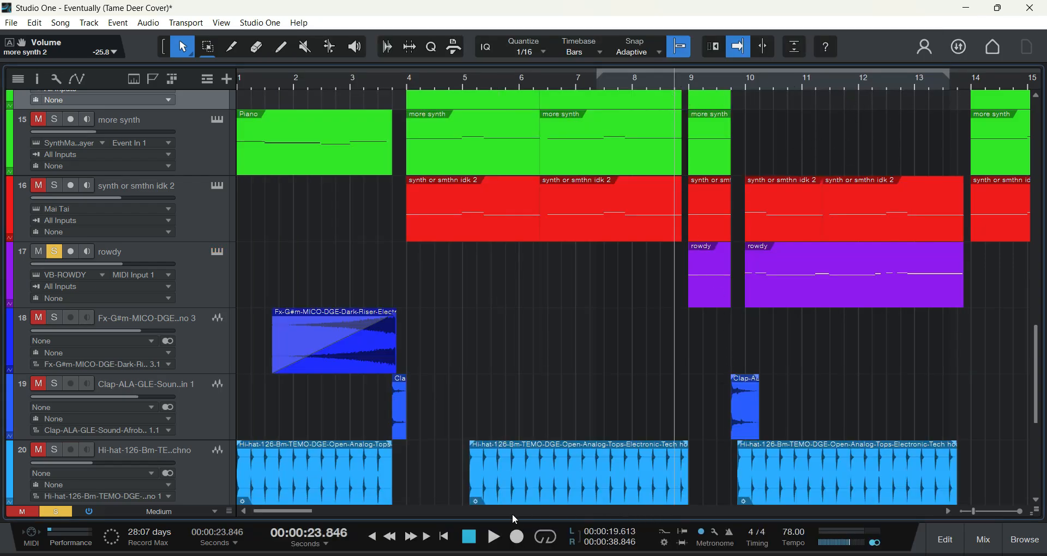
key("space")
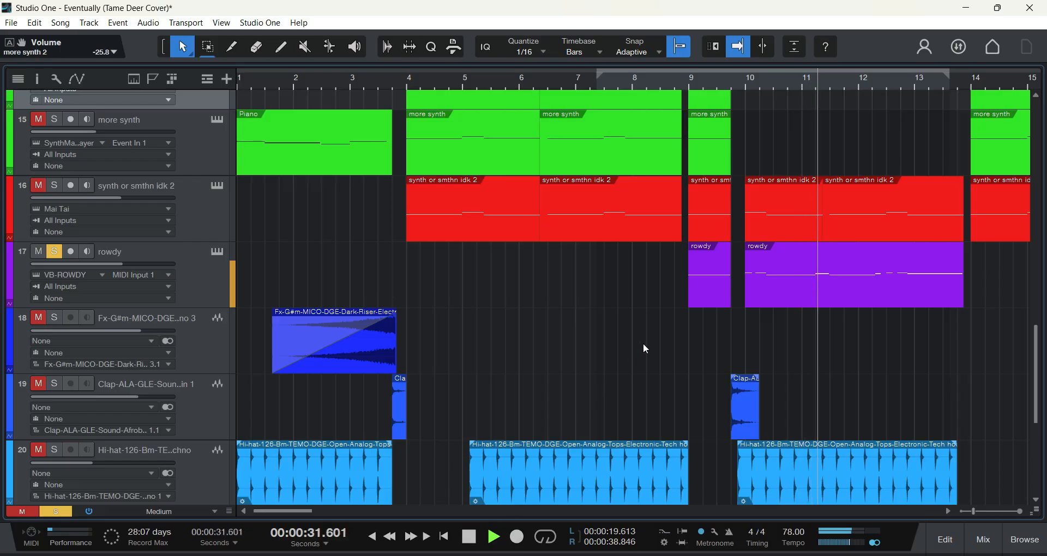
scroll(641, 360, "up", 1)
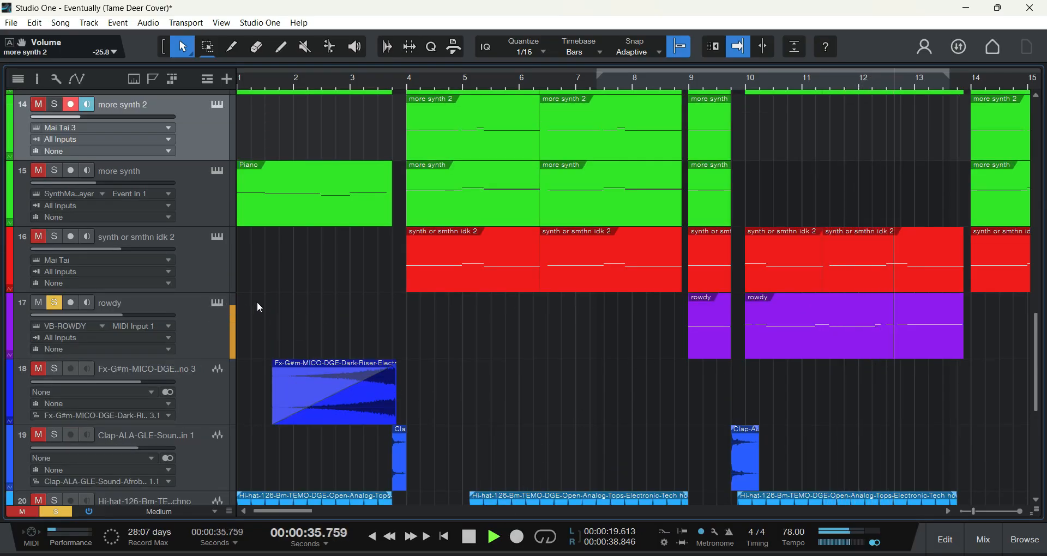
left_click(469, 536)
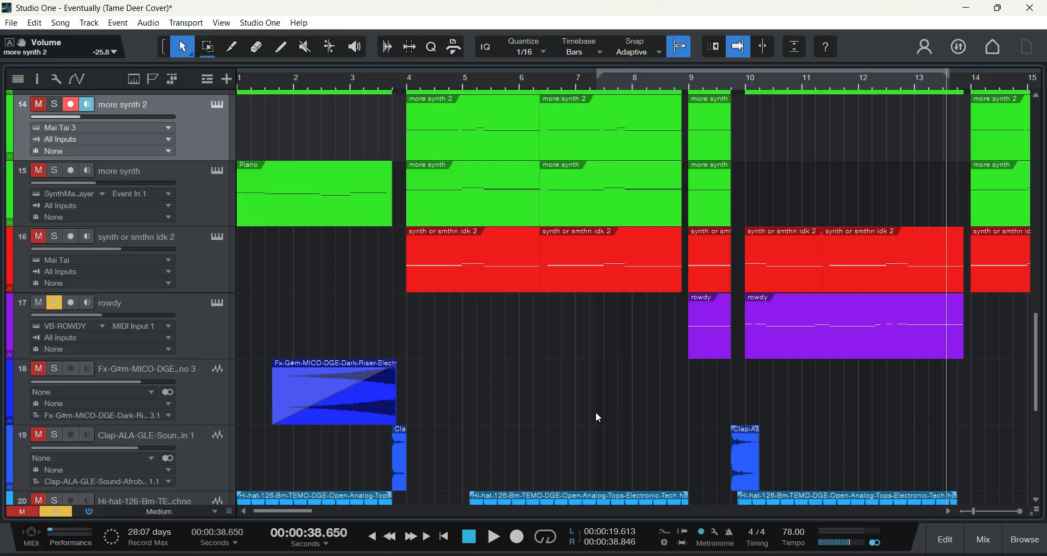
Step: Look over the arrangement from the guitar tracks down to the drum tracks, and examine the rowdy clips around bars 9 to 19
scroll(504, 393, "up", 10)
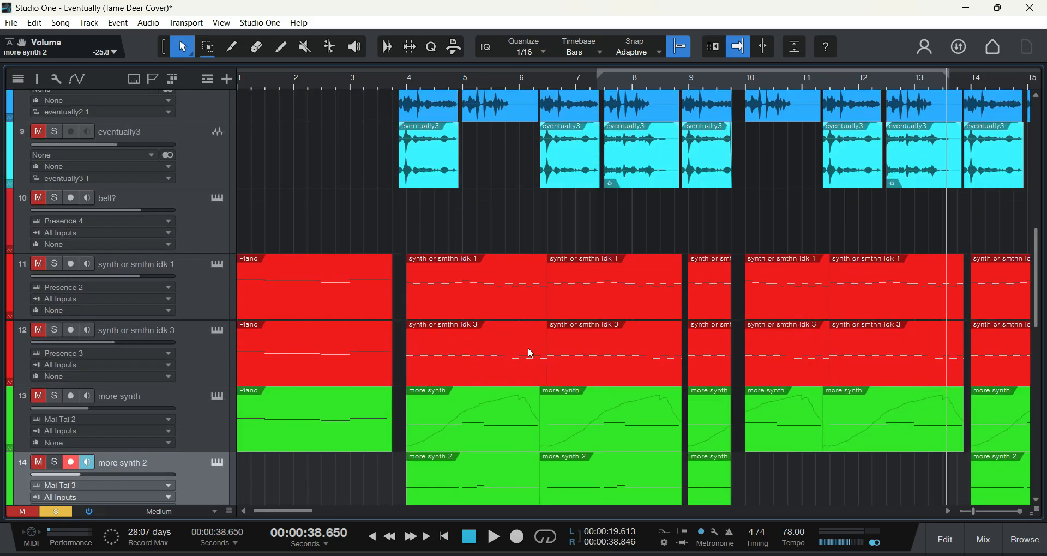
scroll(631, 347, "up", 2)
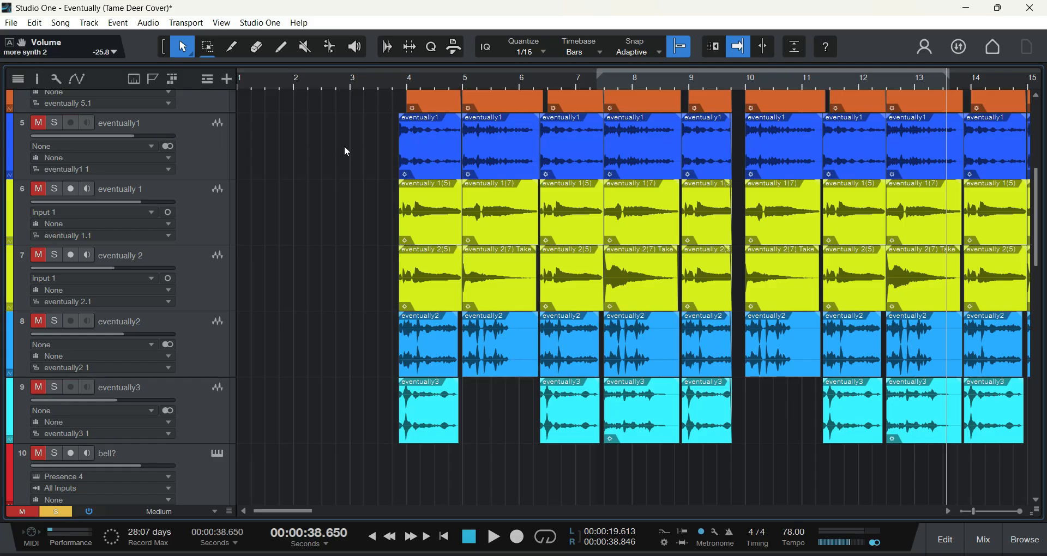
left_click(214, 147)
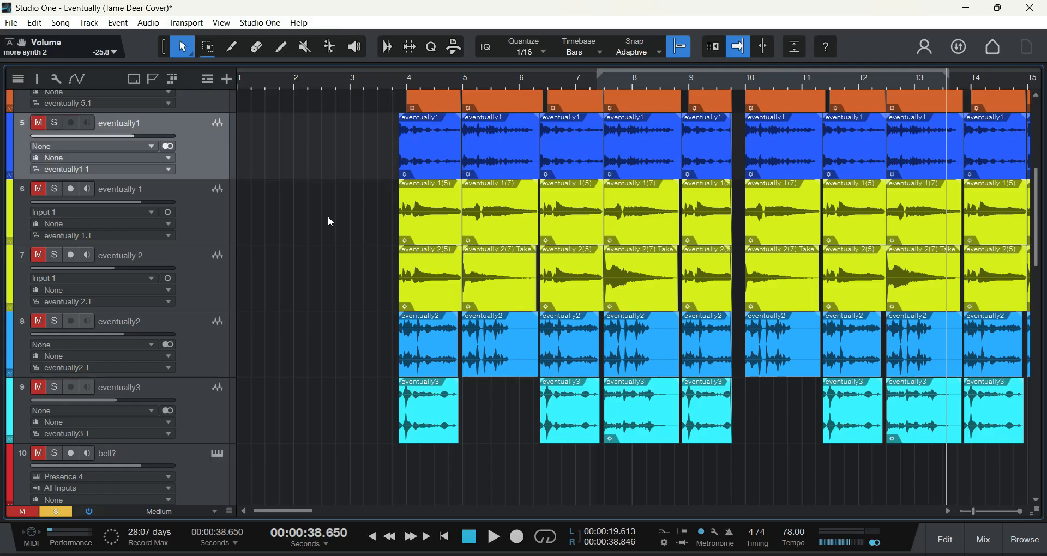
scroll(328, 216, "up", 1)
scroll(327, 187, "down", 1)
scroll(251, 349, "down", 1)
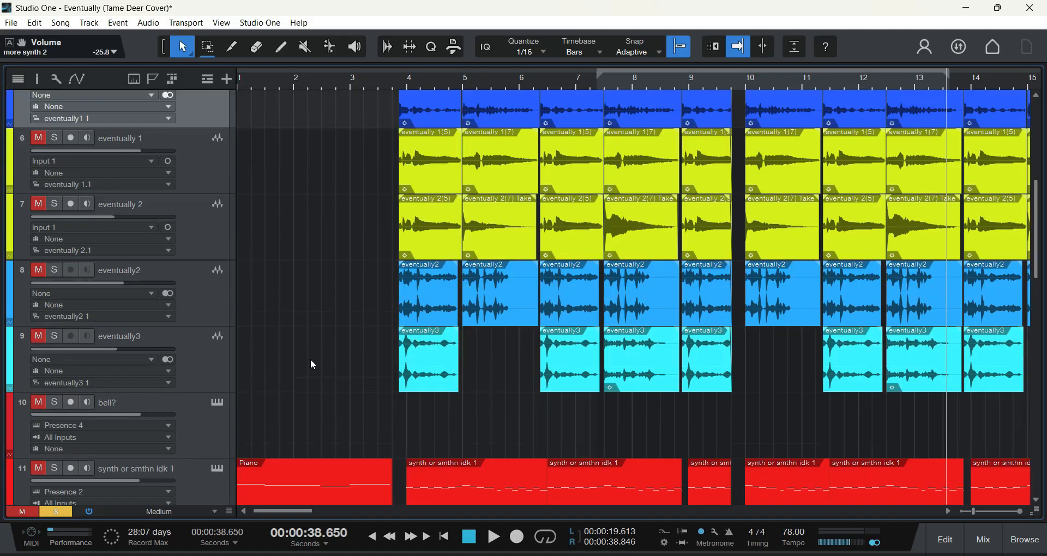
left_click(206, 291)
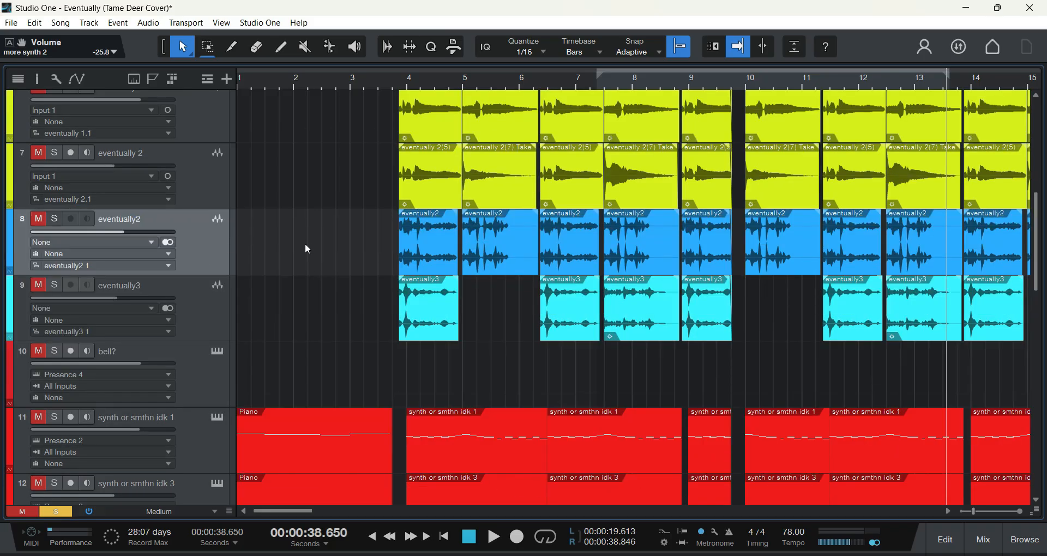
scroll(302, 262, "up", 3)
scroll(314, 231, "down", 10)
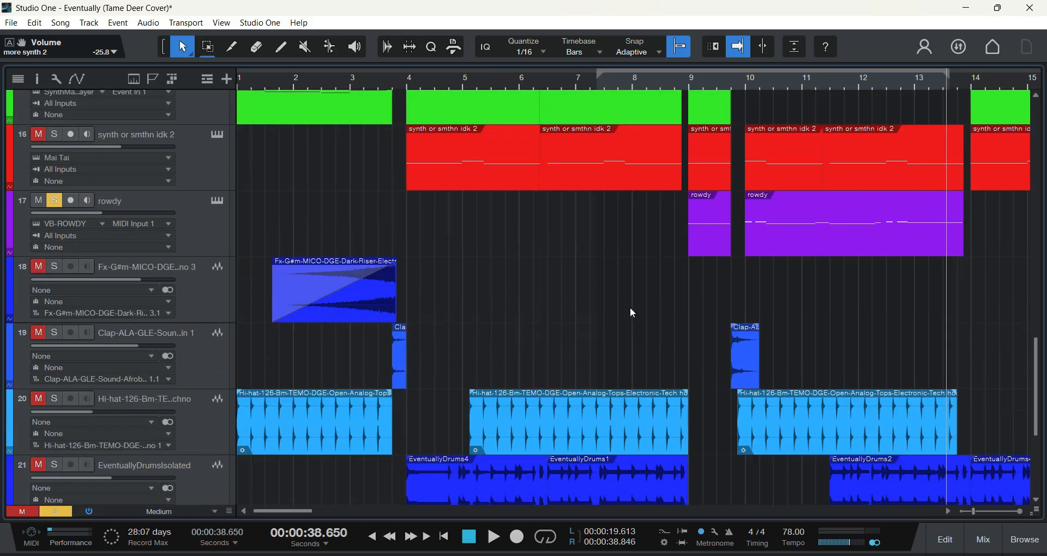
scroll(313, 509, "right", 5)
scroll(516, 345, "up", 2)
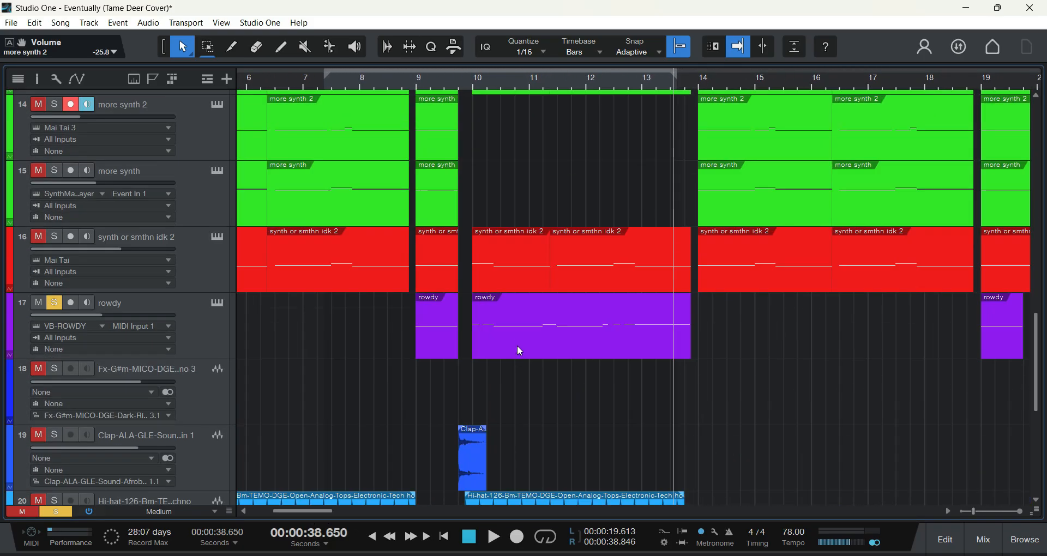
Step: Look over the arrangement from the guitar and synth tracks down to the riser, clap, hi-hat and drum tracks, back to bar 1
scroll(627, 396, "up", 2)
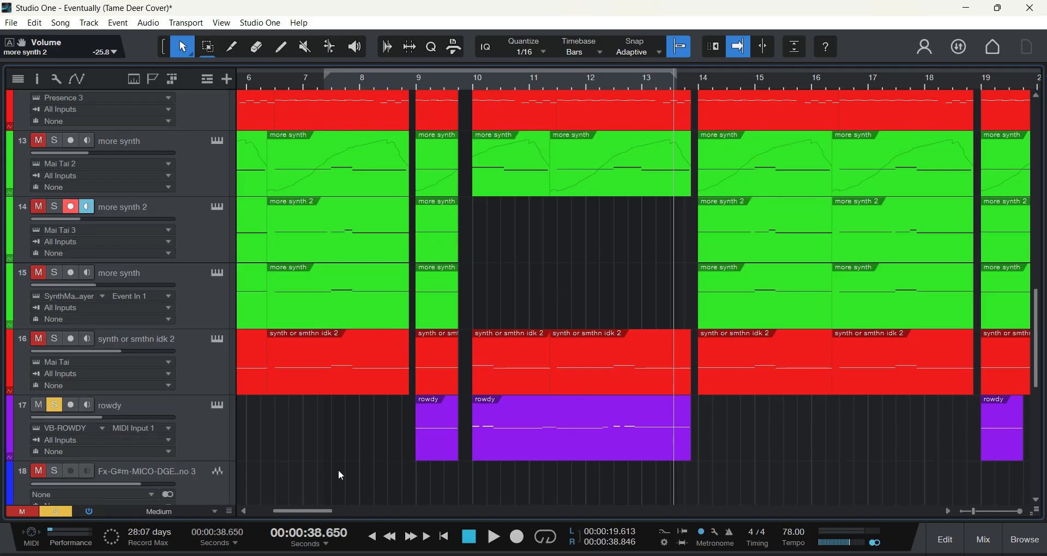
scroll(341, 476, "down", 3)
left_click_drag(302, 512, 312, 518)
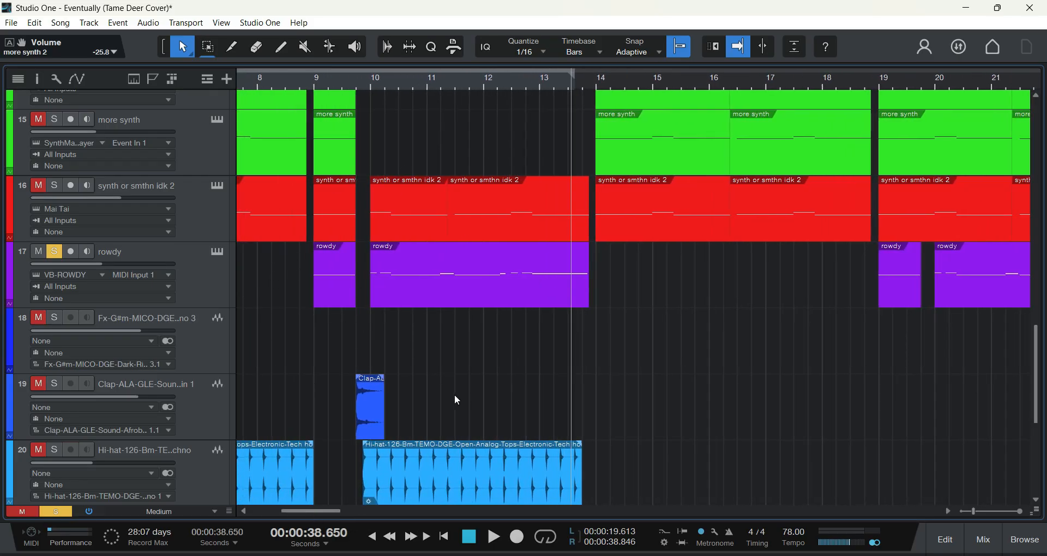
scroll(456, 399, "down", 2)
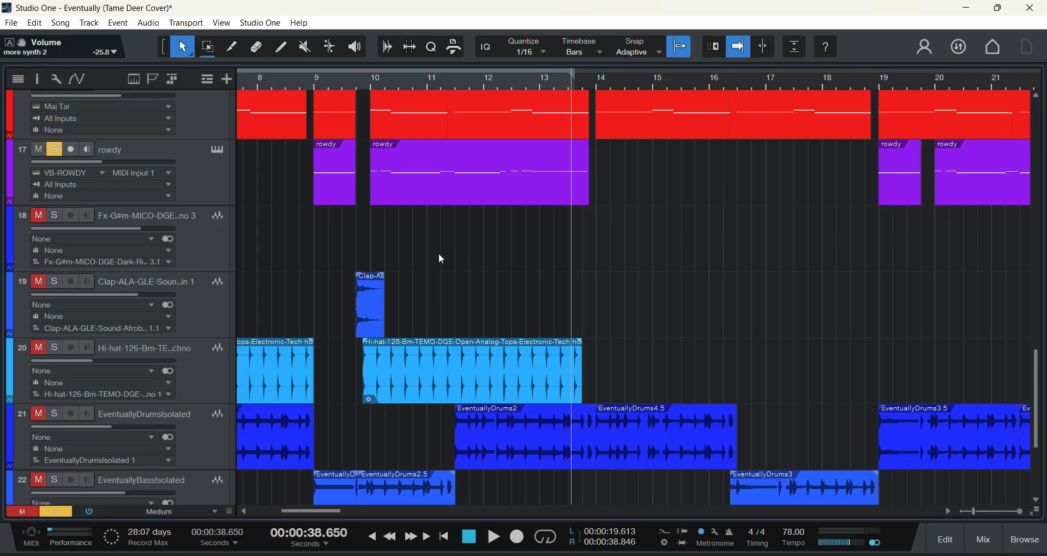
scroll(335, 427, "up", 4)
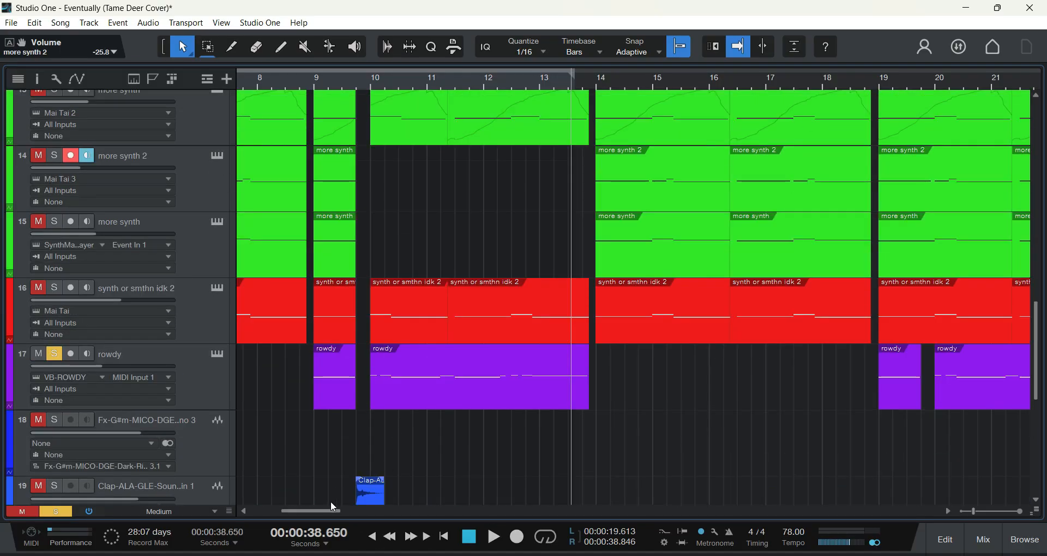
left_click_drag(323, 511, 275, 511)
scroll(369, 437, "down", 1)
scroll(369, 434, "up", 3)
scroll(369, 438, "down", 3)
scroll(405, 385, "down", 4)
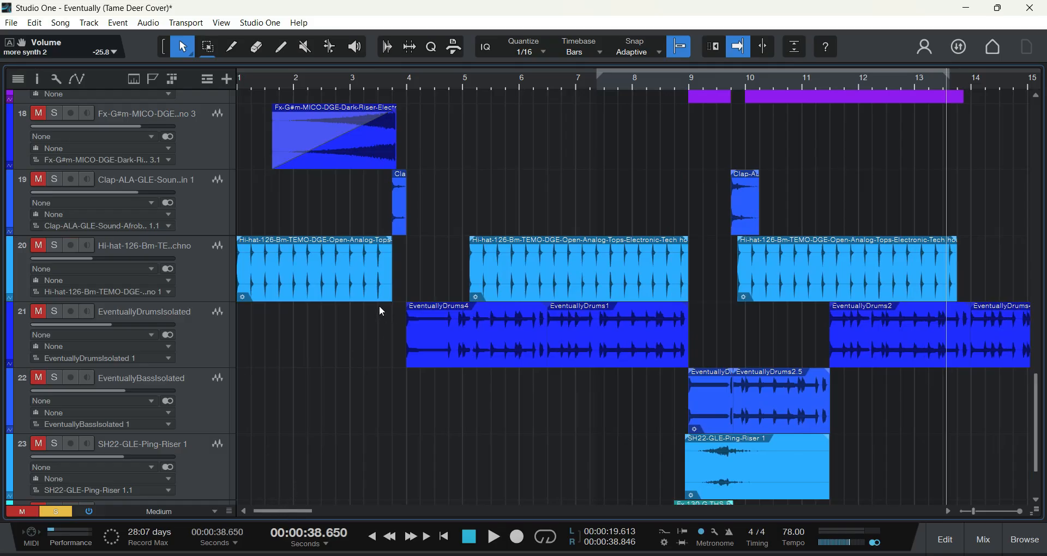
scroll(378, 305, "up", 1)
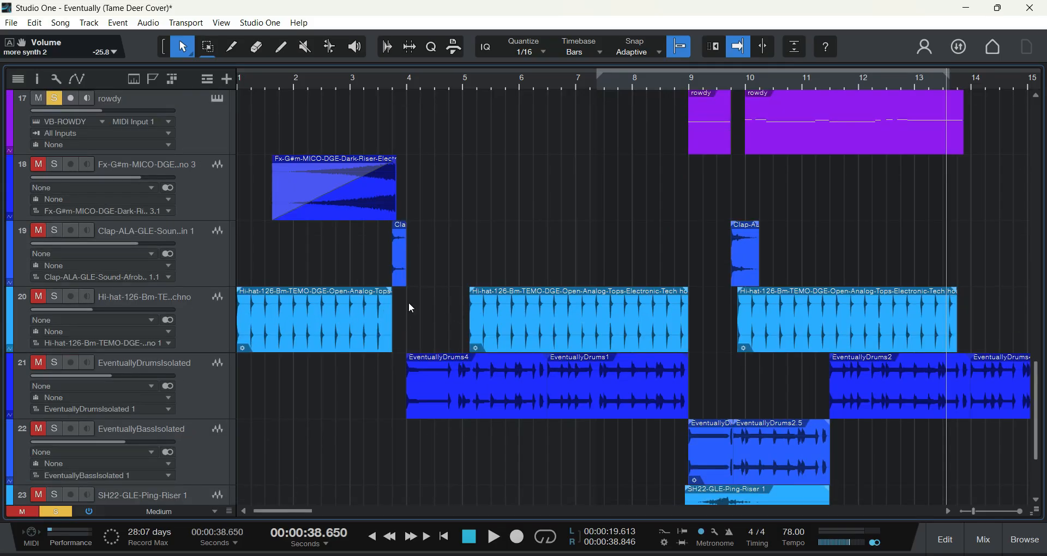
scroll(411, 308, "up", 1)
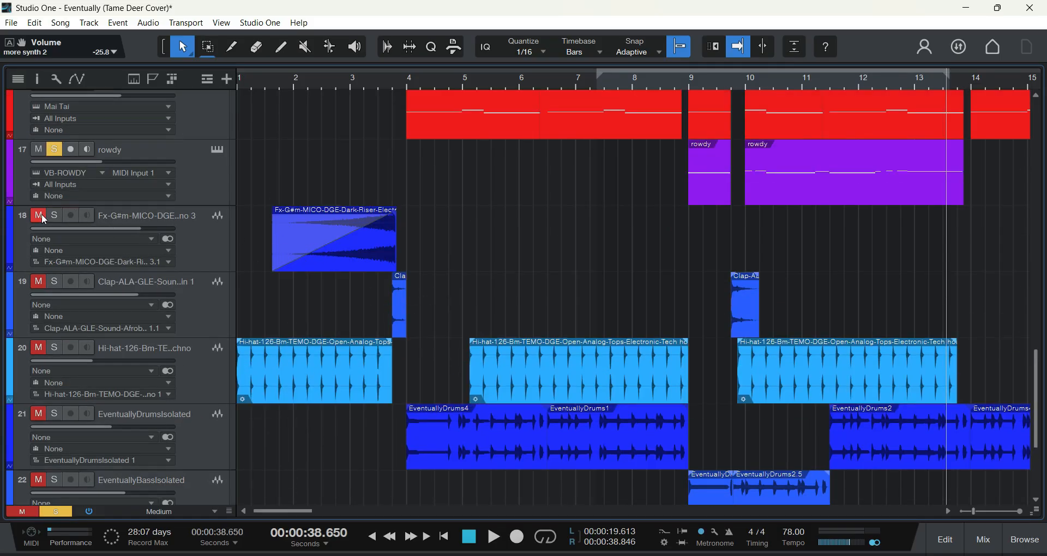
scroll(561, 269, "up", 10)
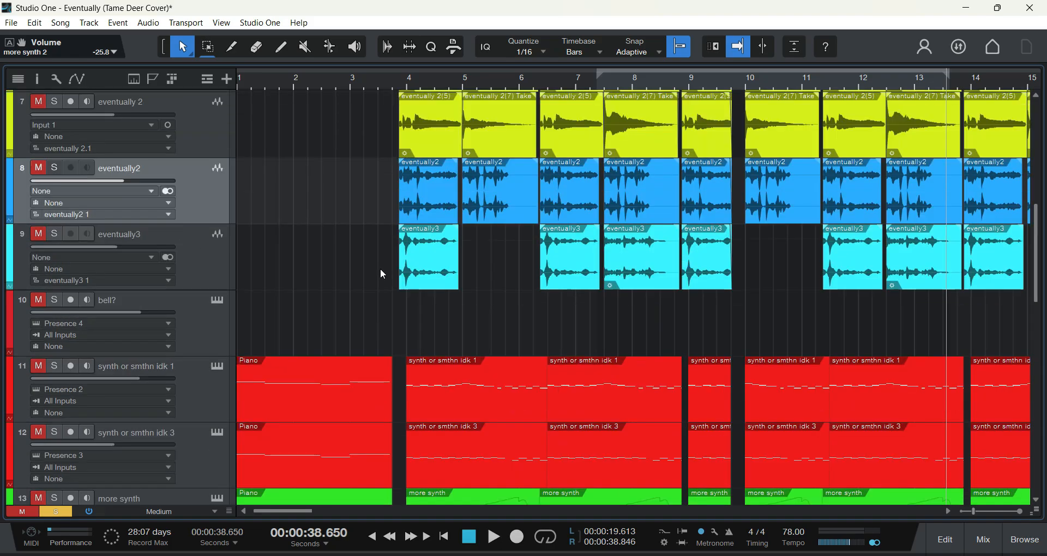
Step: Unmute and solo track 21, EventuallyDrumsIsolated
scroll(535, 308, "down", 7)
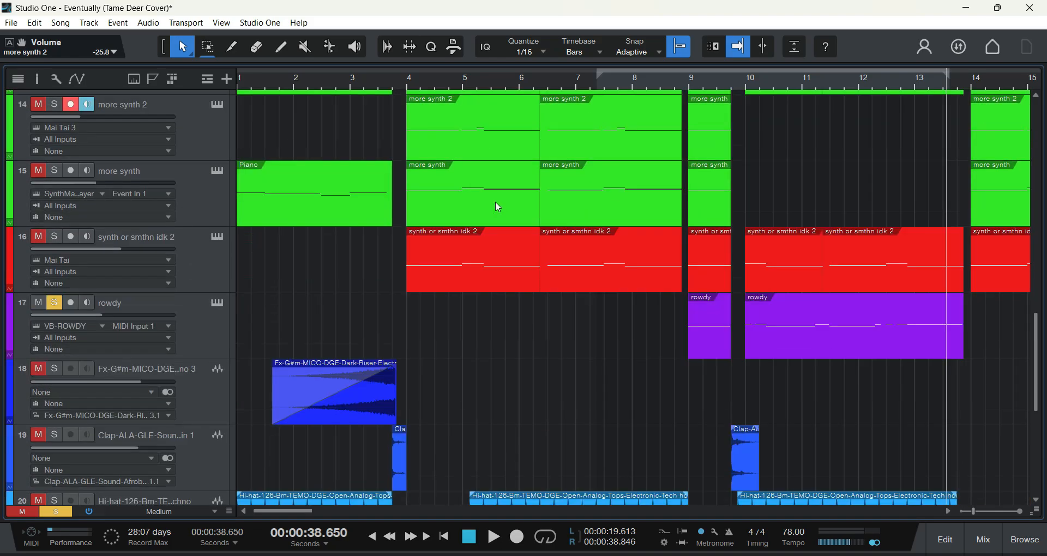
scroll(495, 206, "down", 4)
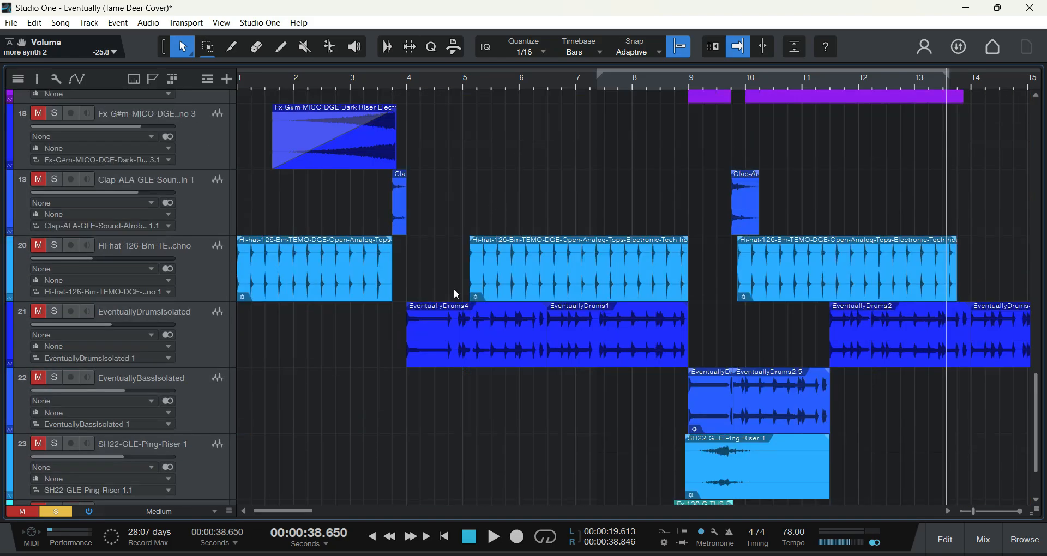
left_click(40, 313)
scroll(313, 326, "down", 2)
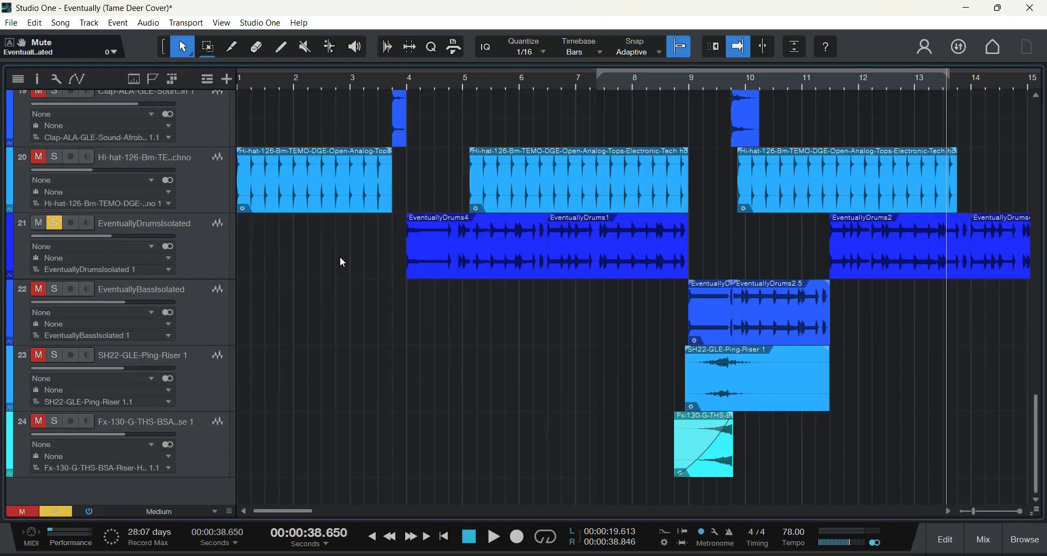
scroll(371, 307, "up", 8)
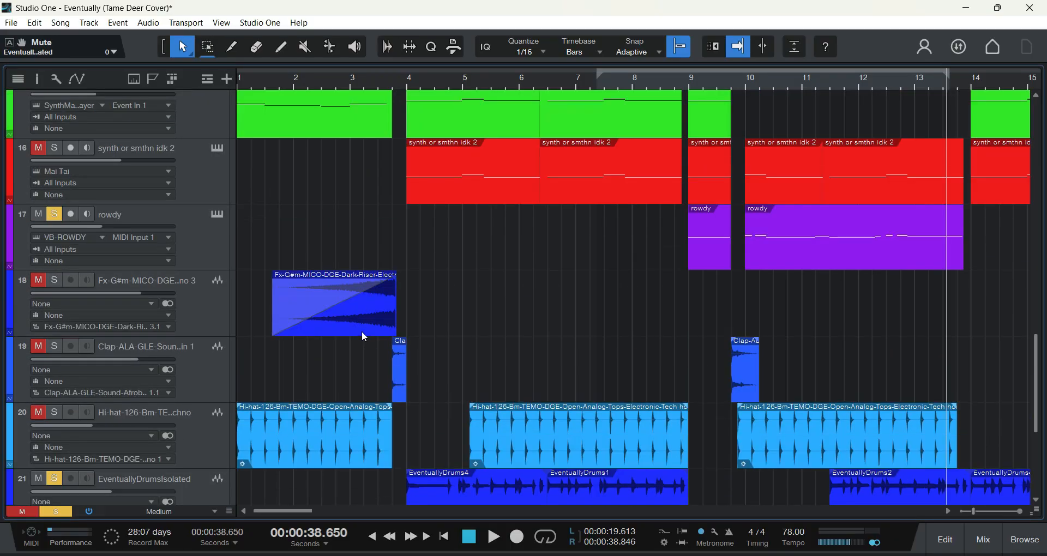
left_click(37, 473)
scroll(272, 436, "up", 10)
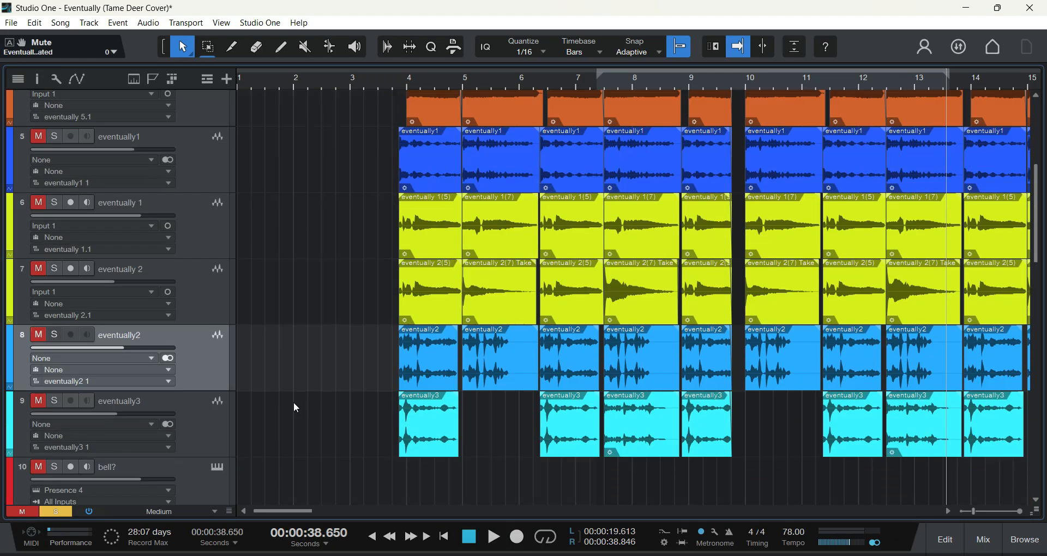
scroll(327, 376, "down", 16)
scroll(420, 328, "down", 4)
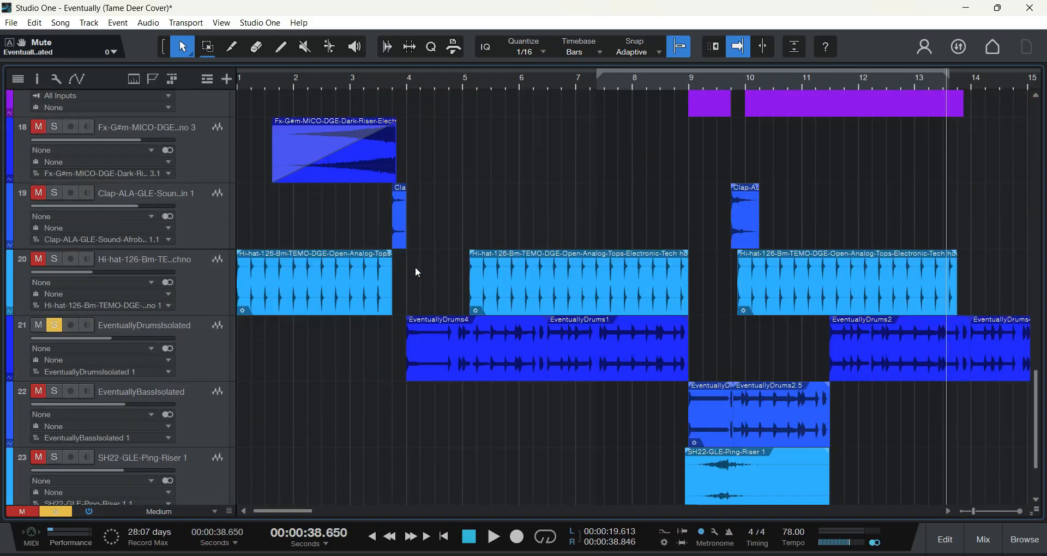
Step: Play the soloed drum track from bar 4, stop midway through bar 6, and return the playhead to bar 4
left_click(404, 86)
key("space")
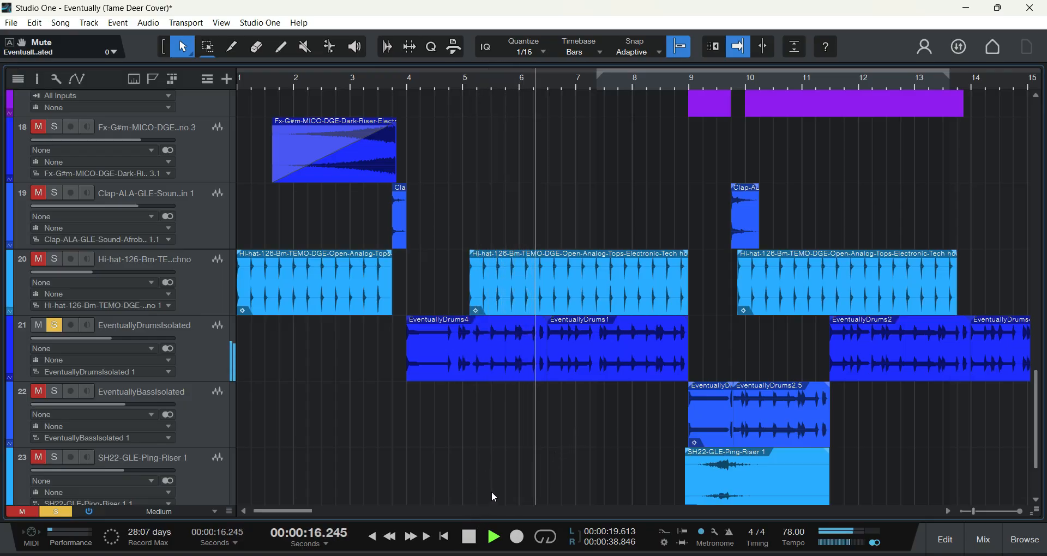
key("space")
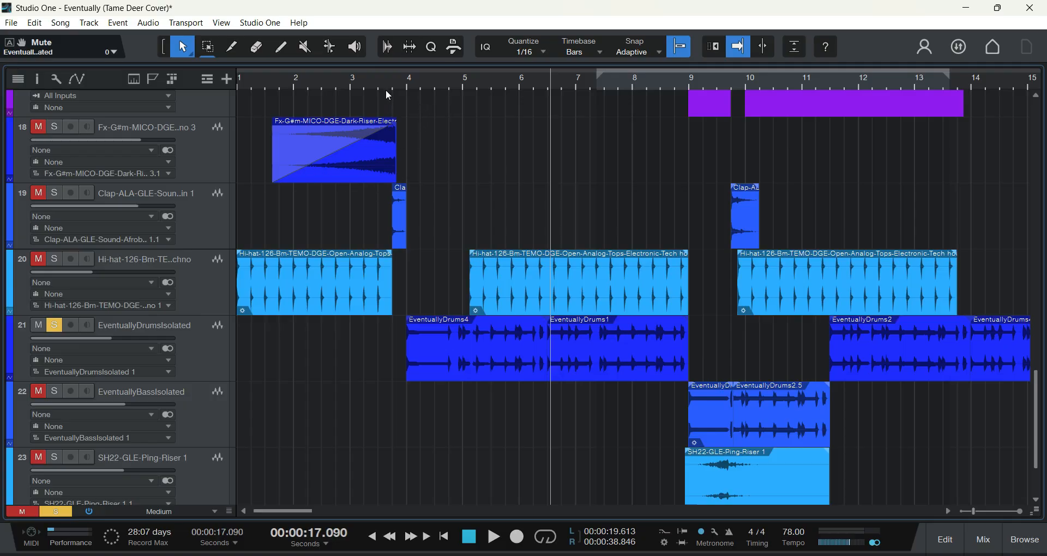
left_click(405, 93)
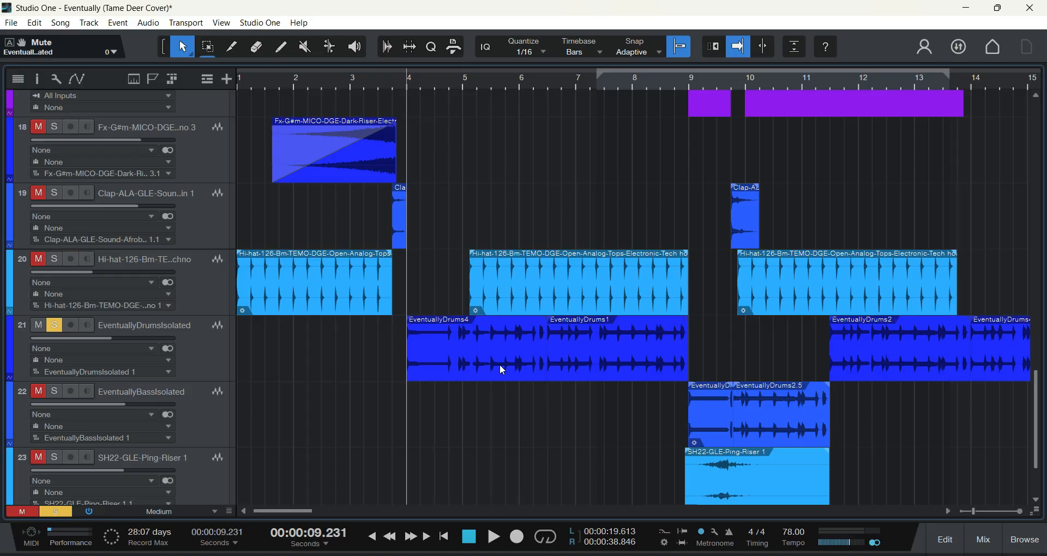
Step: Look over the arrangement across bars 1 to 28, from the green synth tracks down to the drum, bass and riser tracks
scroll(303, 507, "right", 3)
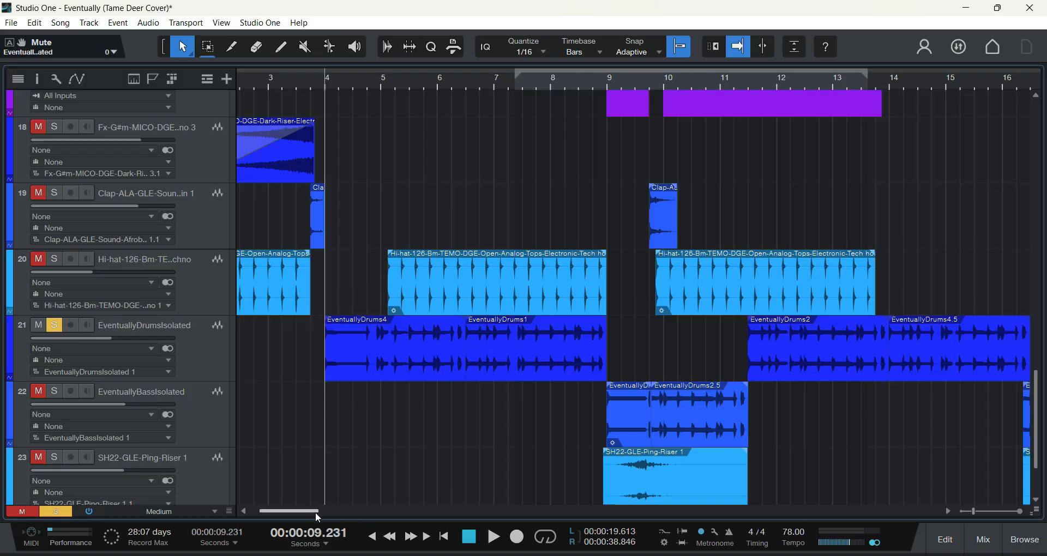
left_click_drag(315, 512, 331, 508)
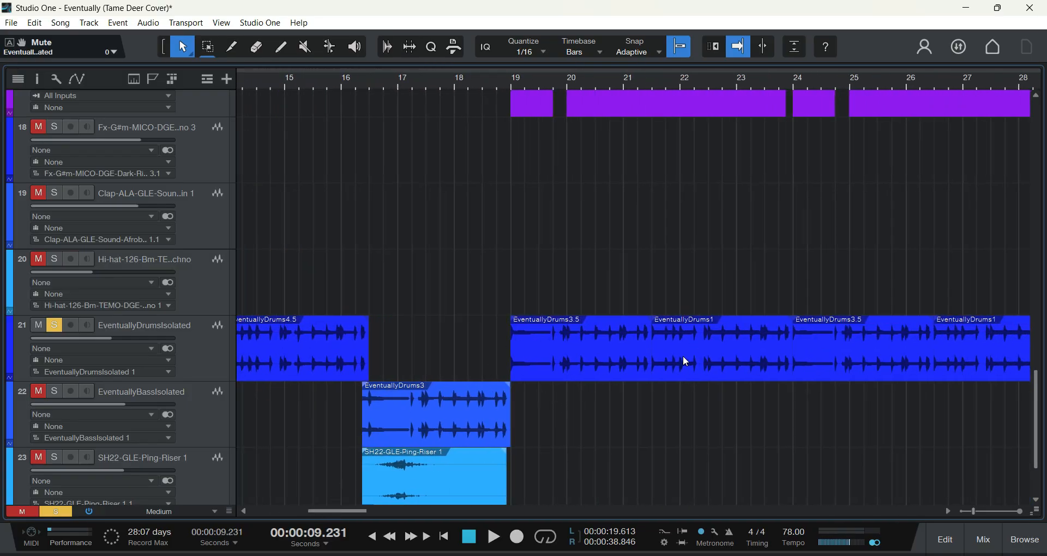
scroll(545, 300, "up", 5)
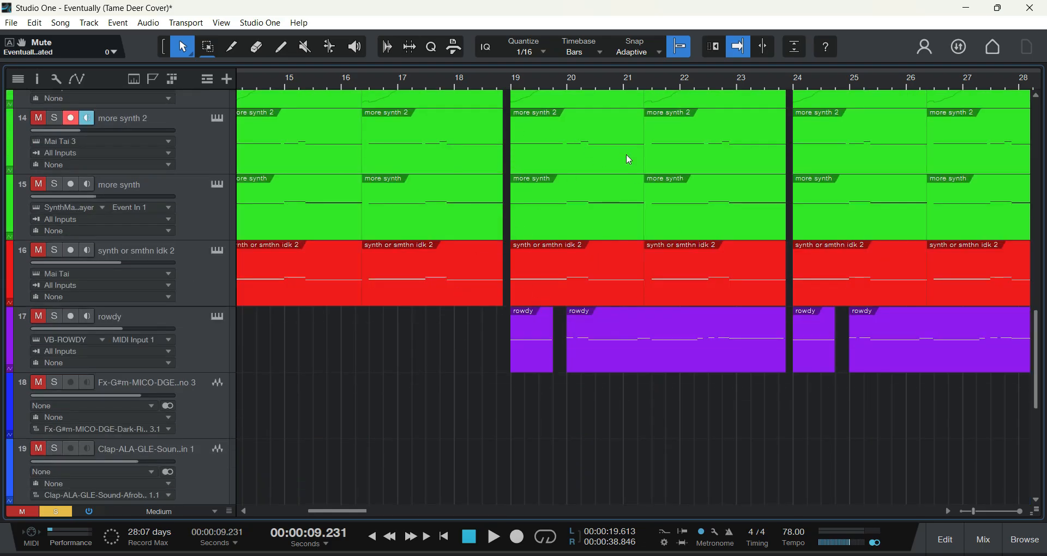
scroll(543, 252, "down", 2)
scroll(519, 292, "up", 6)
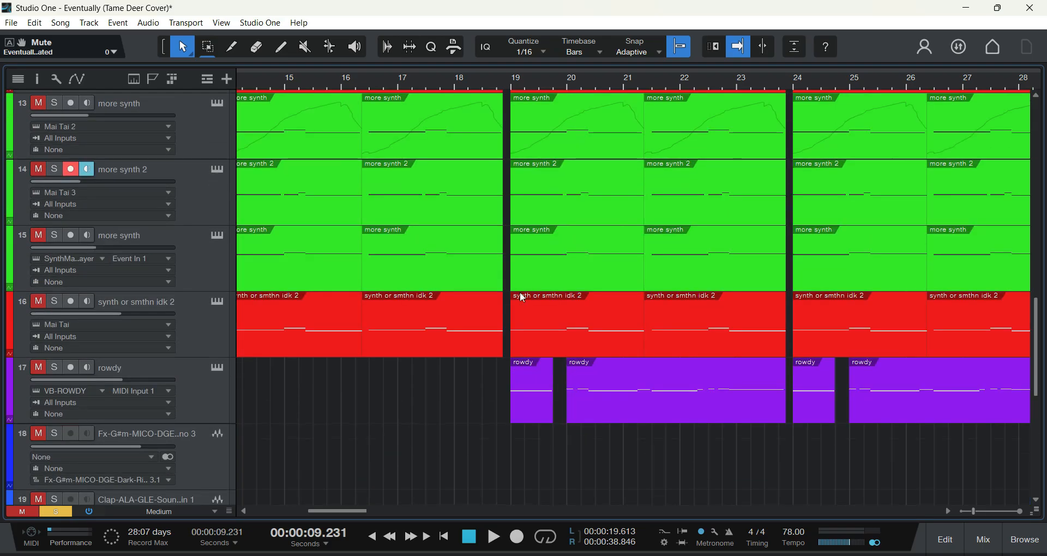
scroll(519, 294, "down", 3)
left_click_drag(314, 512, 274, 513)
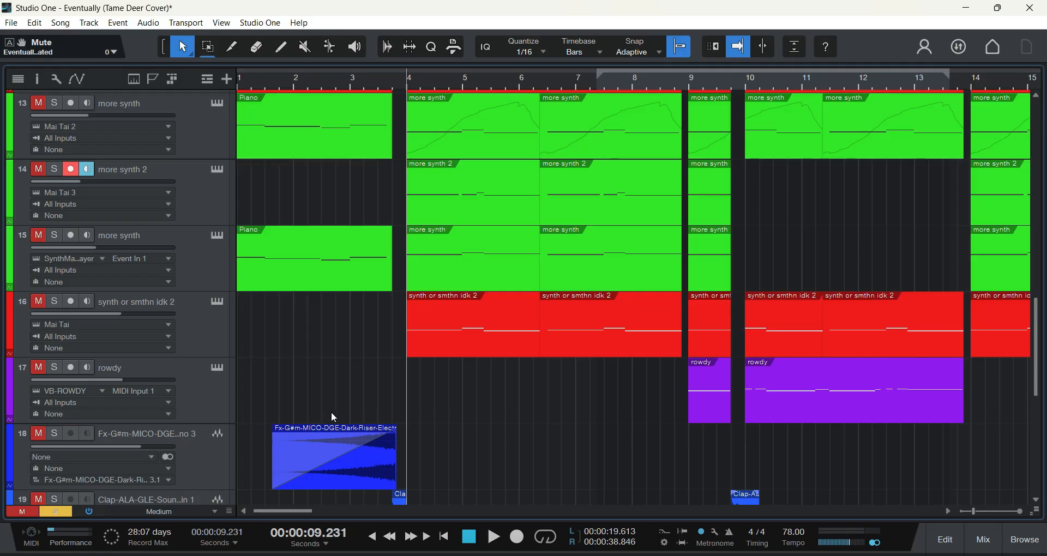
scroll(349, 398, "down", 5)
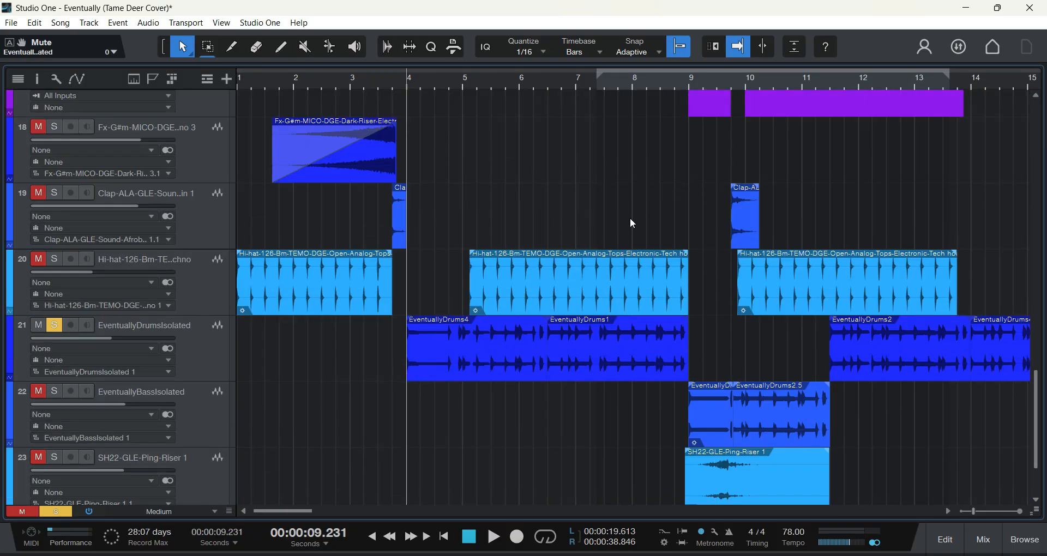
scroll(636, 201, "down", 1)
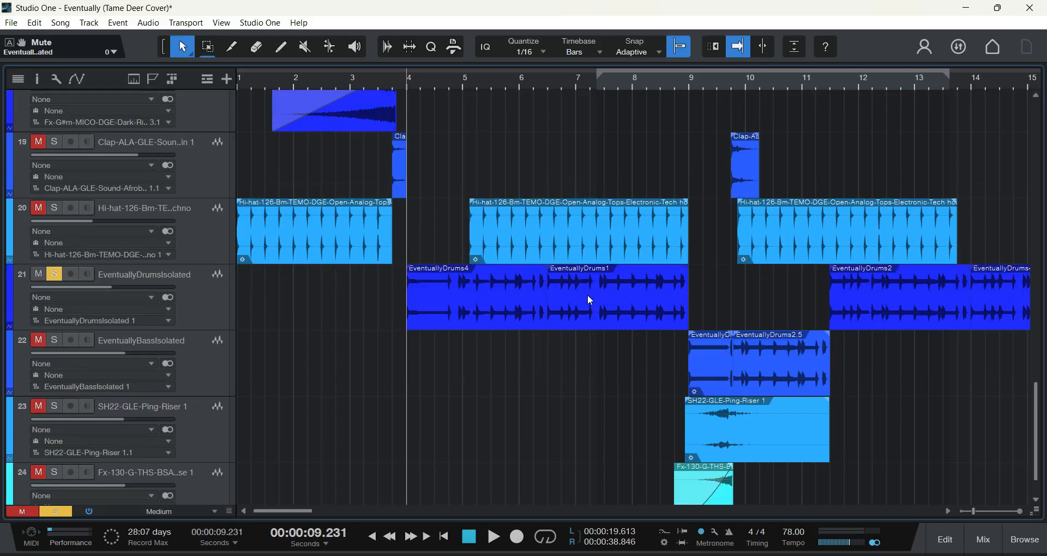
Step: Play the soloed drum track from late in bar 3, just before EventuallyDrums4, and stop near the end of bar 4
left_click(449, 91)
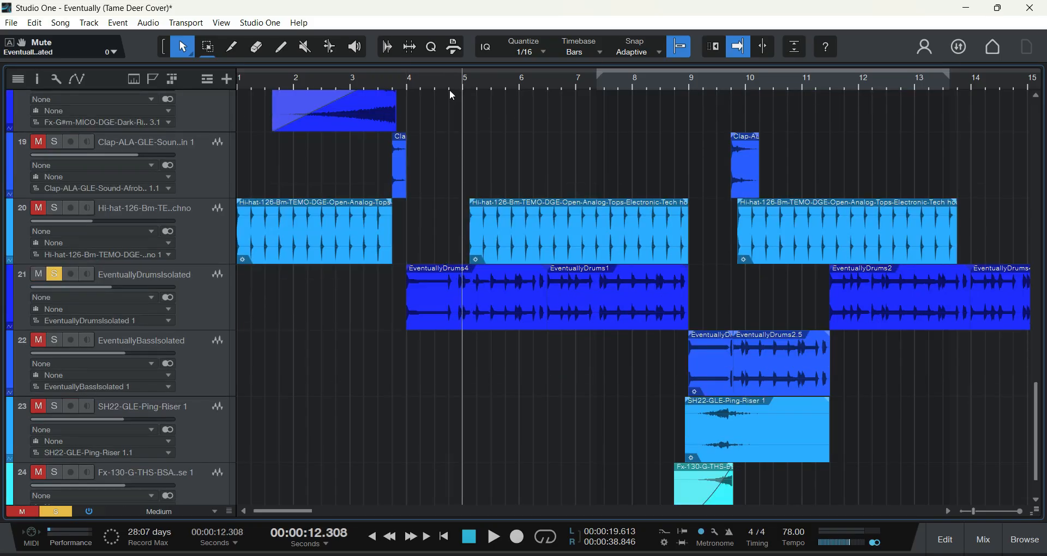
key("space")
scroll(410, 116, "up", 1)
left_click(393, 85)
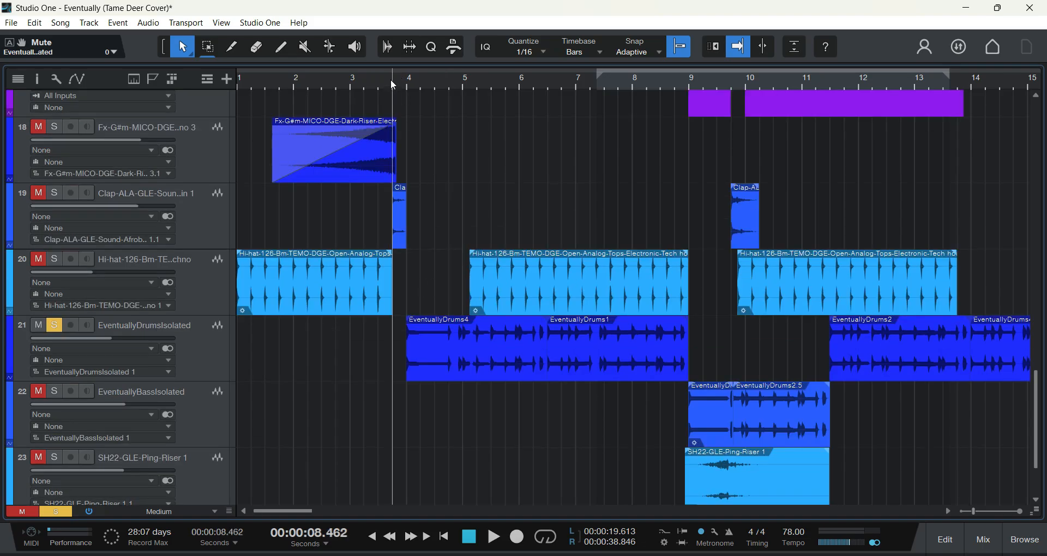
left_click(493, 537)
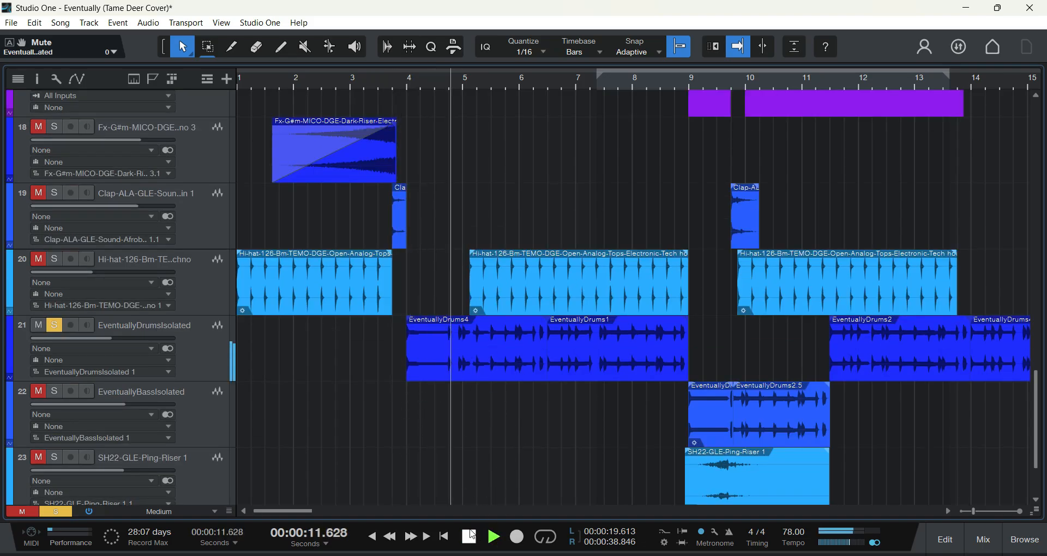
left_click(471, 537)
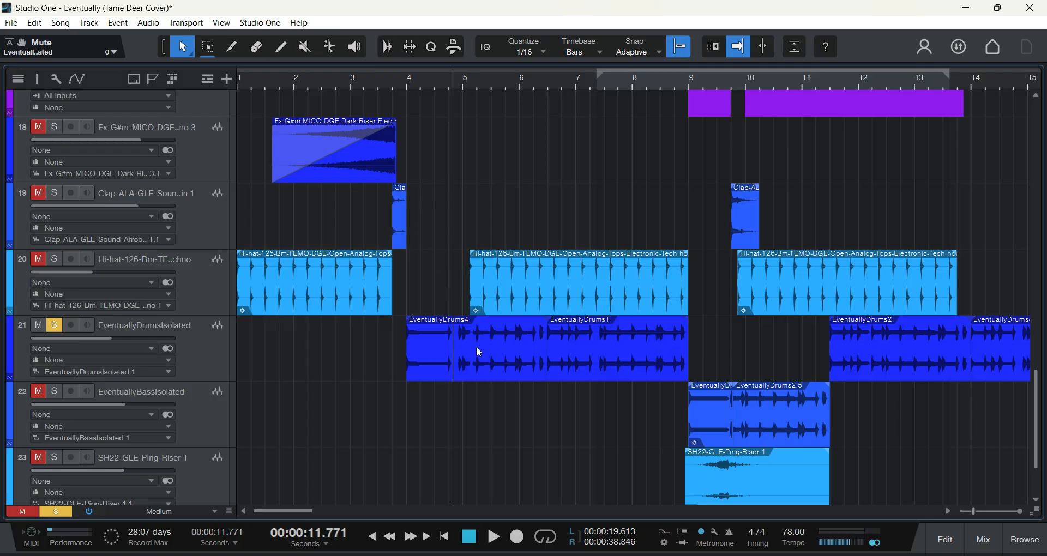
Step: Solo the hi-hat track 20 together with the drum track and play both from just before bar 5
scroll(476, 345, "up", 1)
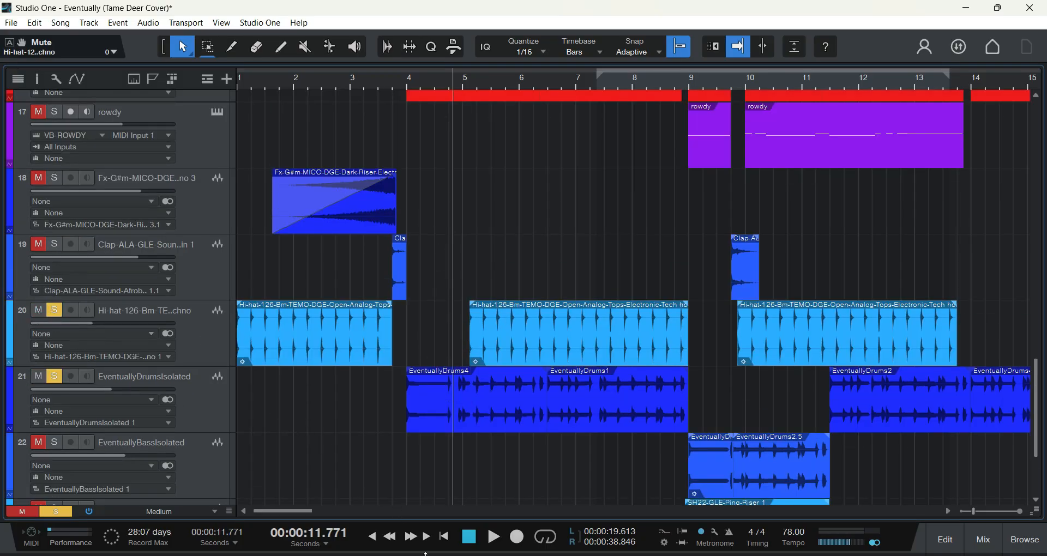
key("space")
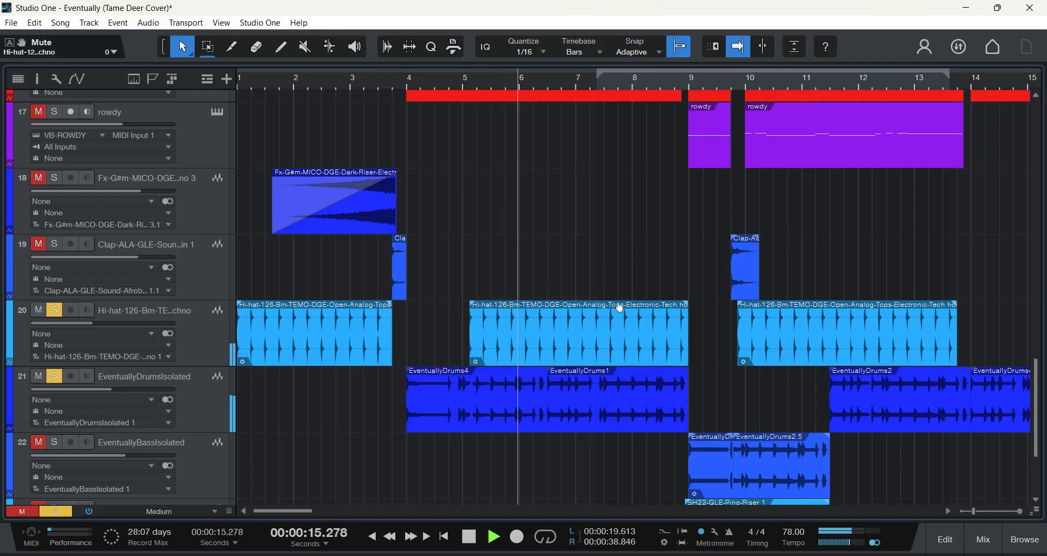
Step: Show the mixer during playback, select the EventuallyDrumsIsolated track, and view its Tricomp compressor settings
key("F3")
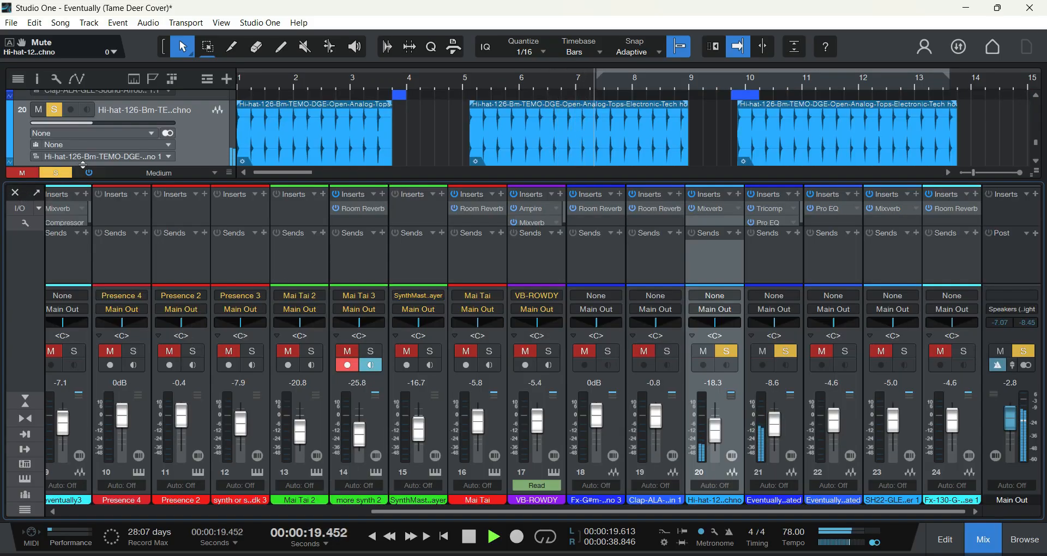
scroll(177, 132, "down", 2)
left_click(202, 159)
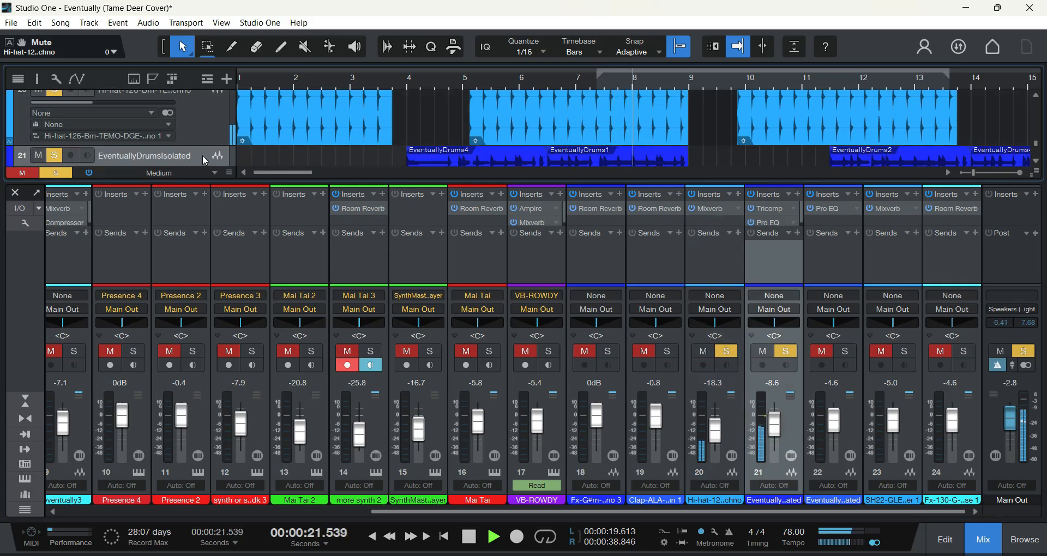
left_click(778, 211)
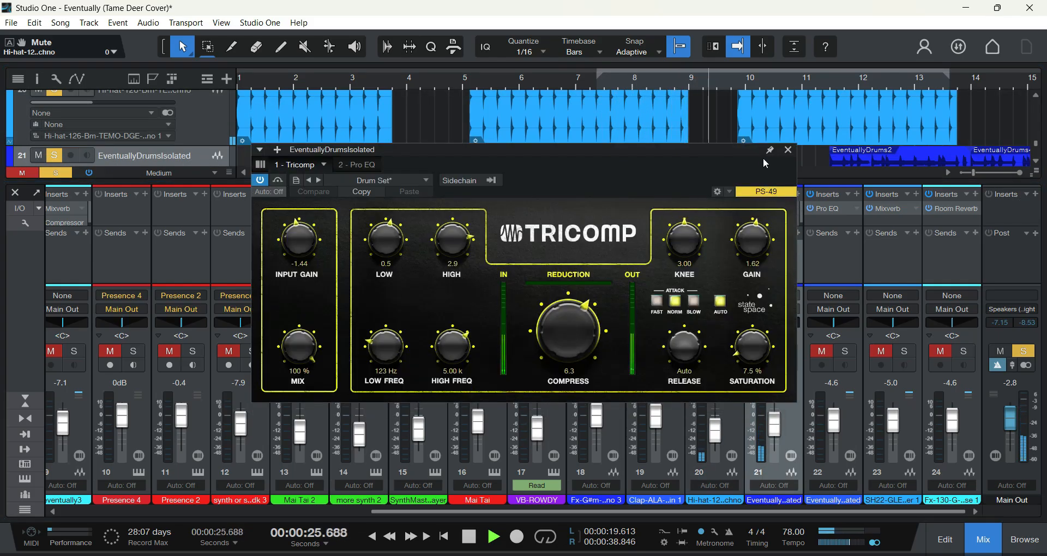
left_click(788, 149)
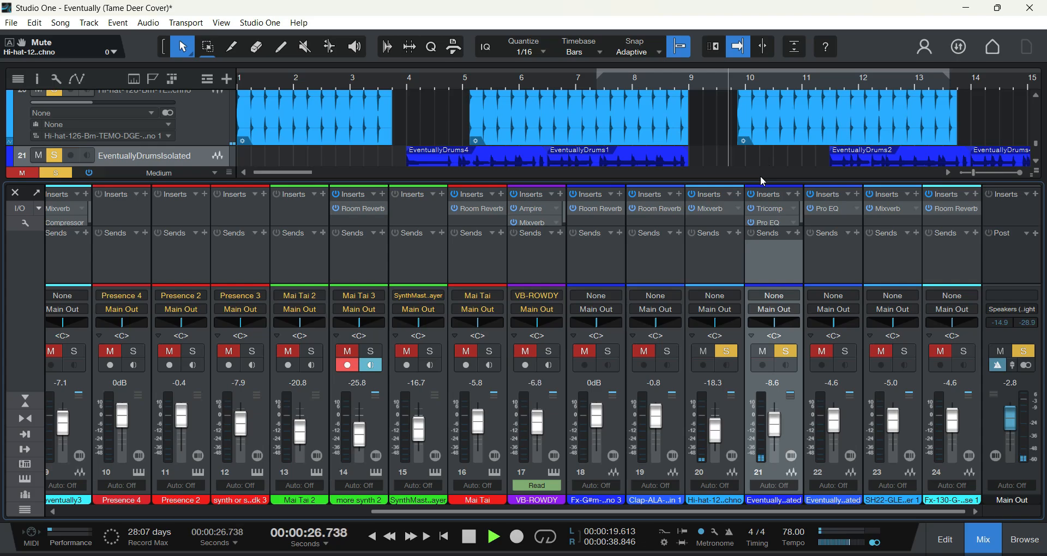
Step: Examine the Pro EQ settings on EventuallyDrumsIsolated, close the EQ and the mixer, and stop playback
left_click(771, 222)
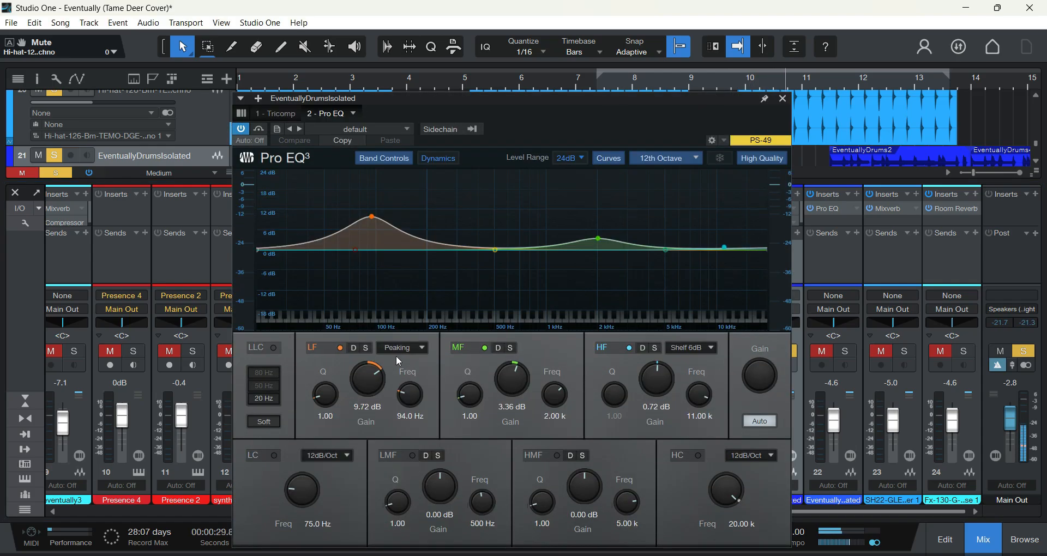
left_click(782, 99)
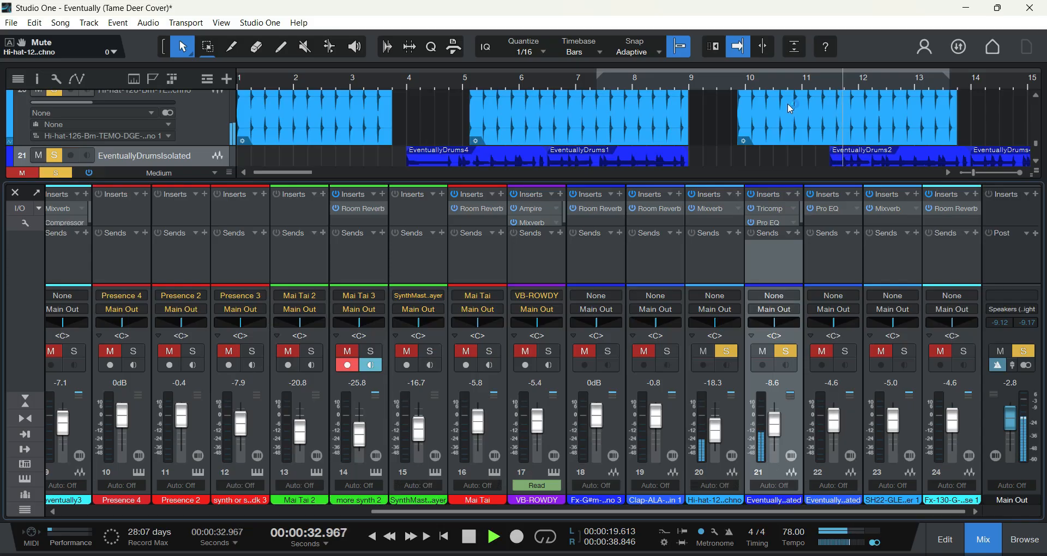
left_click(780, 223)
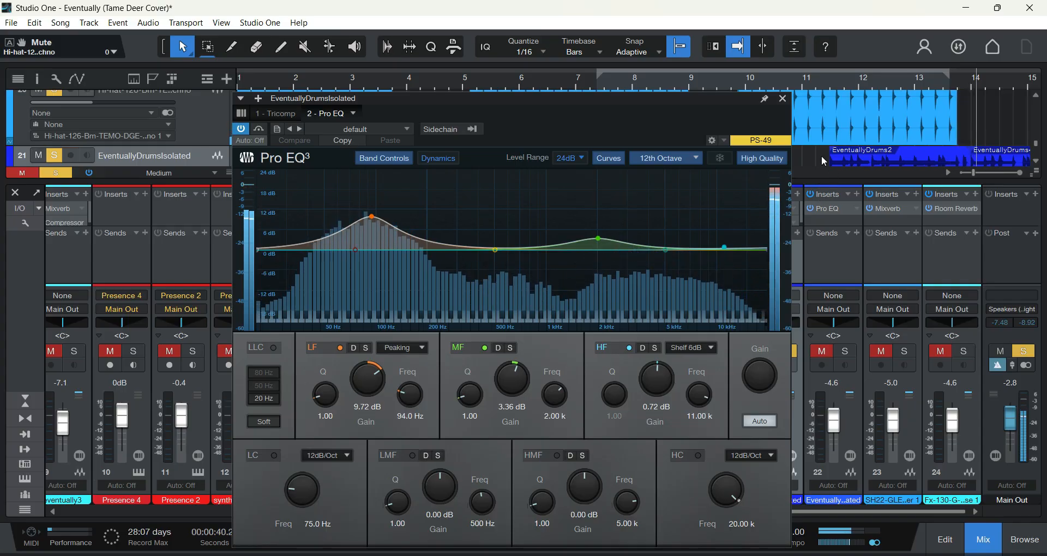
left_click(782, 99)
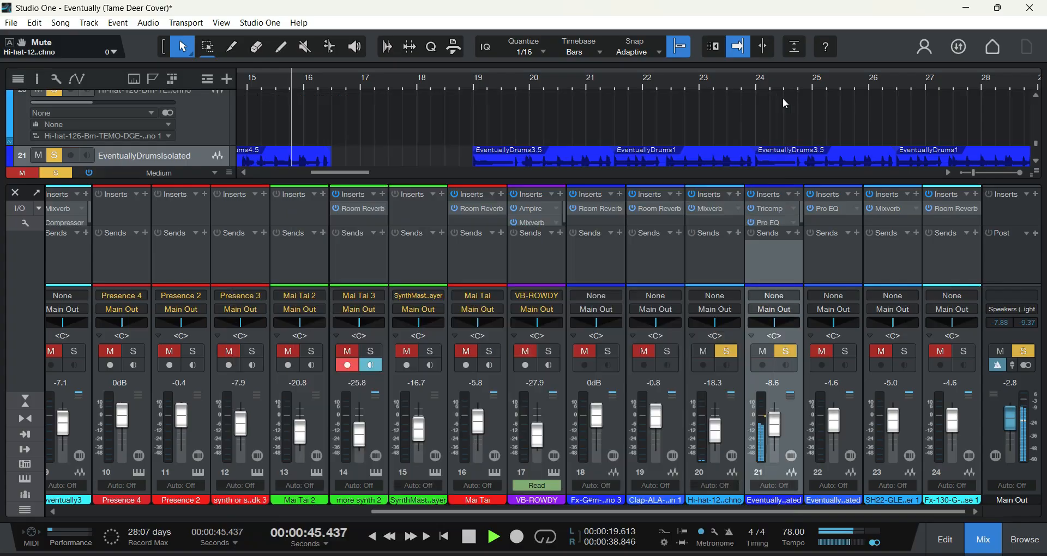
left_click(16, 194)
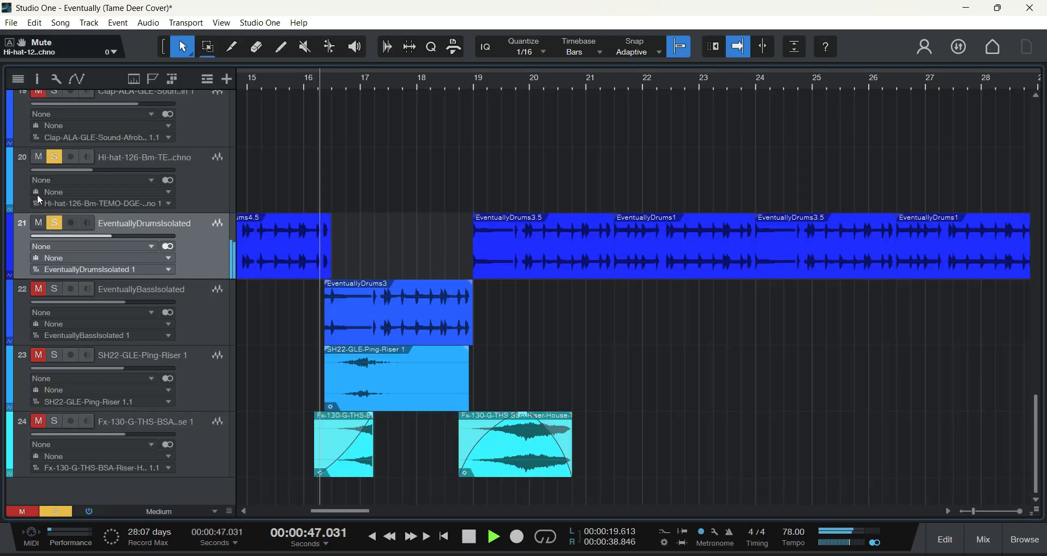
left_click(470, 537)
Step: Play the soloed hi-hat and drum tracks from the start of the EventuallyDrums1 clip, and stop in bar 8
left_click(244, 511)
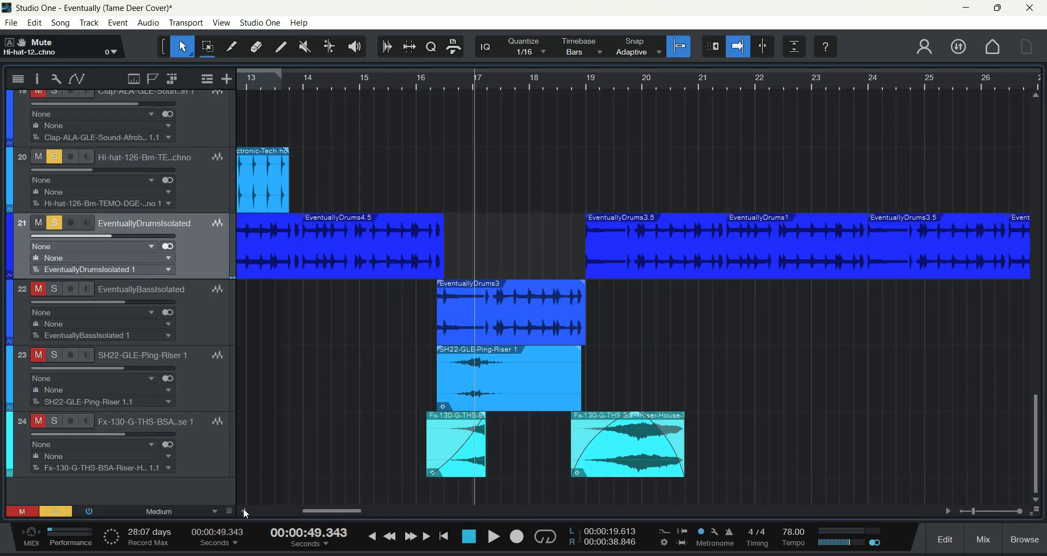
left_click(243, 508)
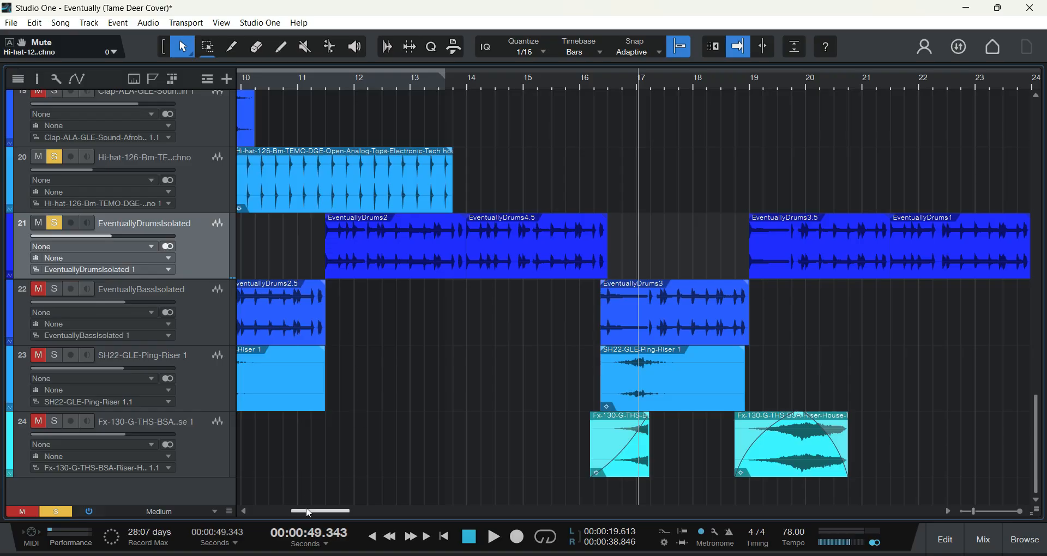
left_click_drag(306, 507, 279, 512)
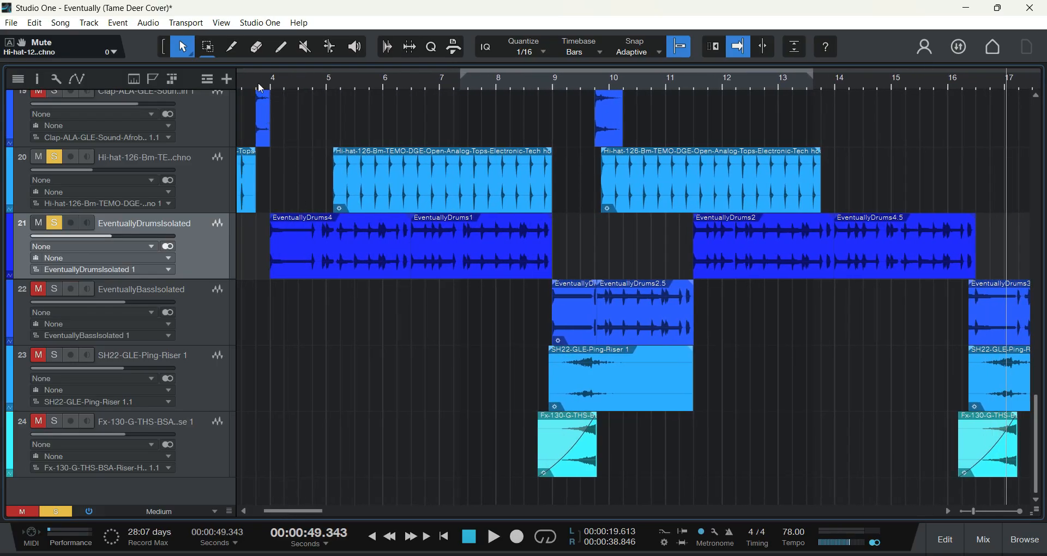
left_click(408, 81)
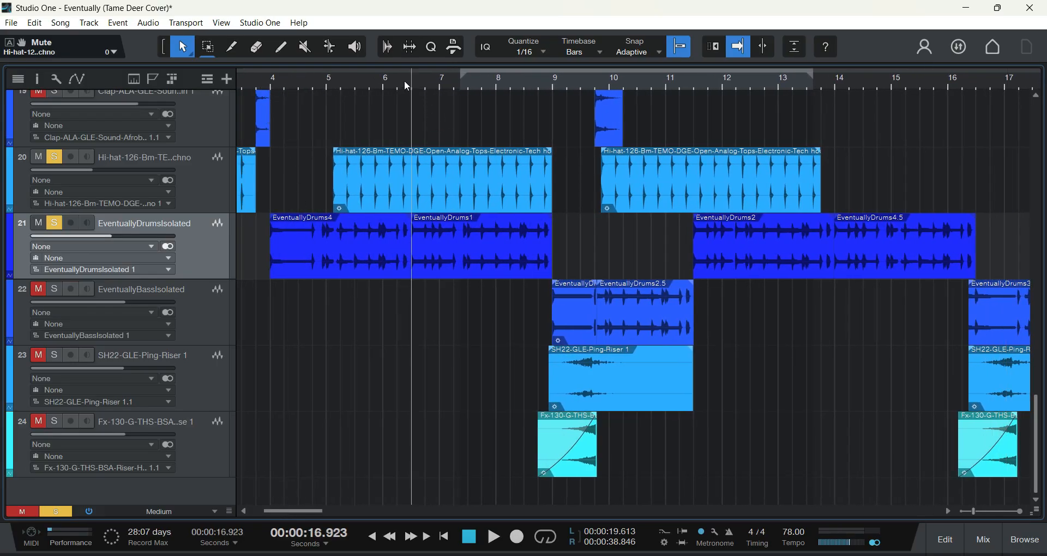
left_click(492, 538)
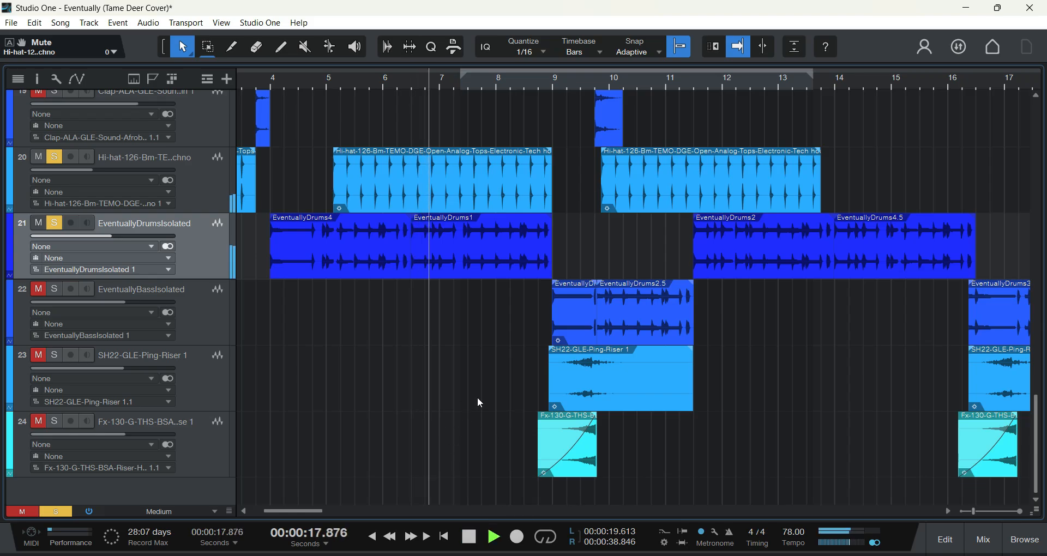
left_click(470, 537)
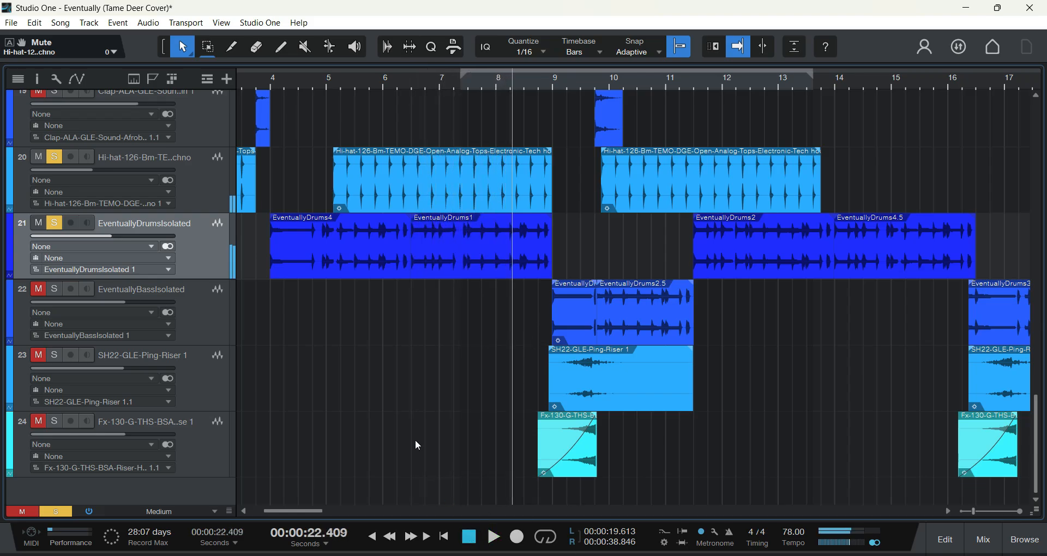
Step: Play the soloed tracks from the middle of bar 4, stop in bar 5, and select the EventuallyDrums4 clip
left_click(298, 83)
key("space")
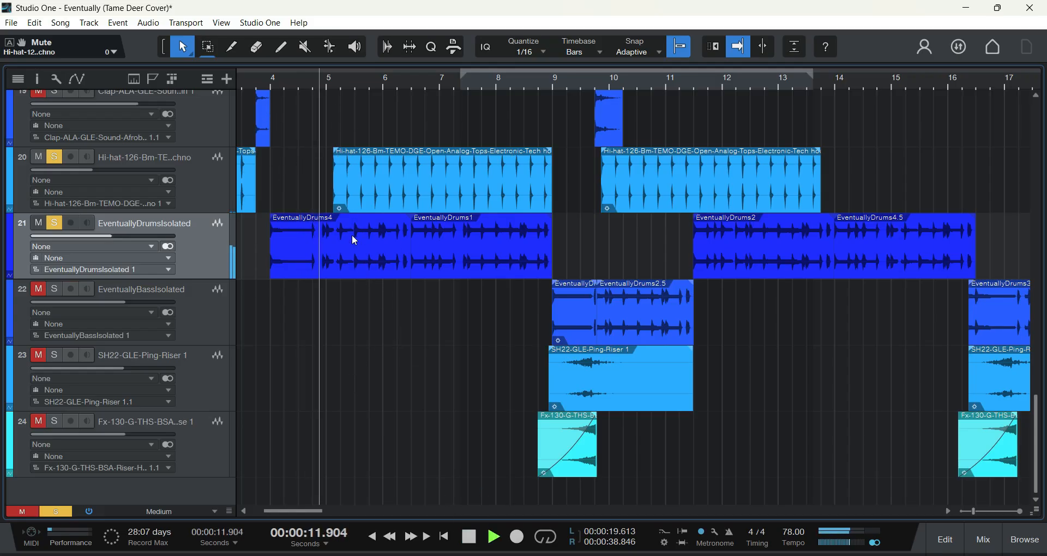
left_click(470, 537)
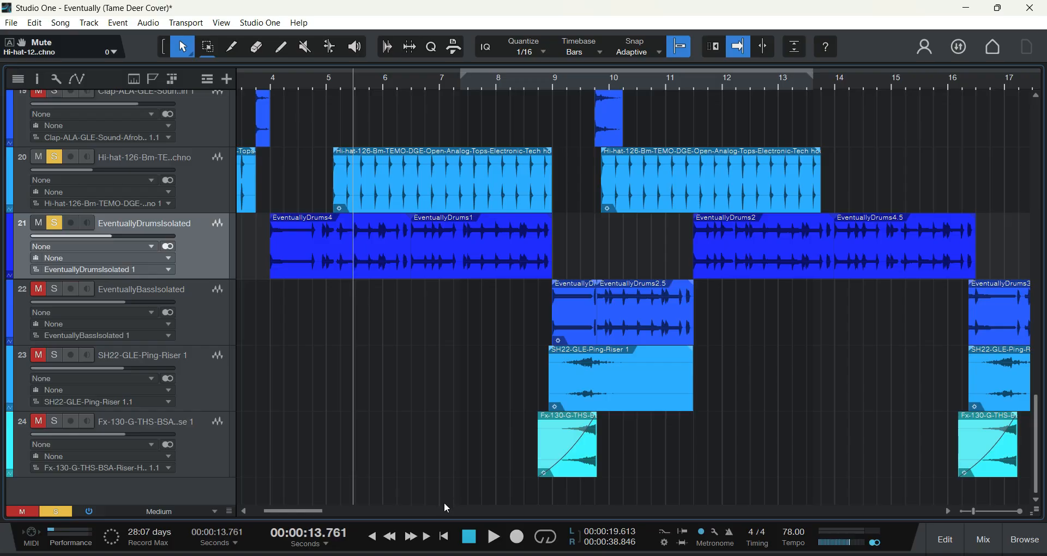
left_click(369, 243)
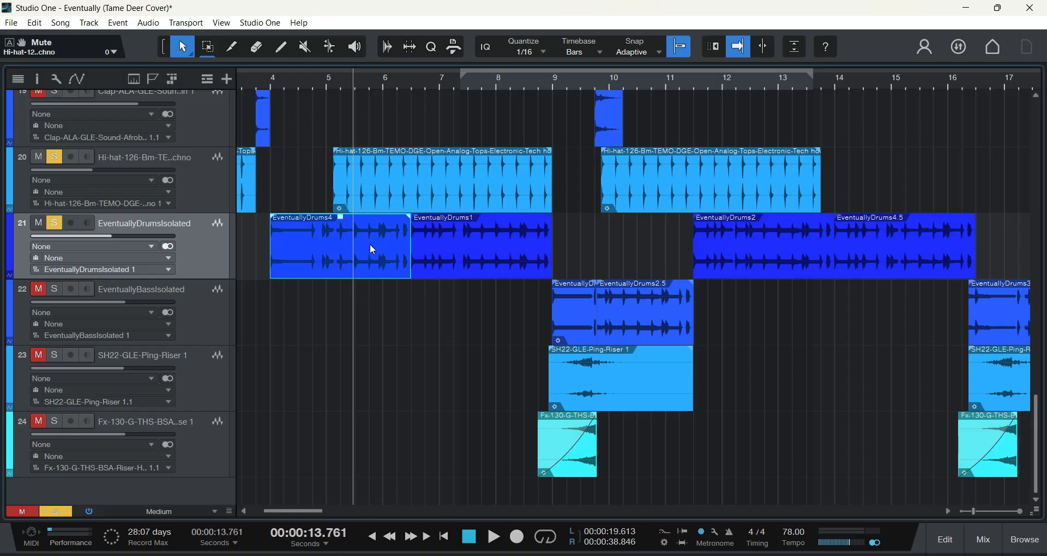
Step: Play the soloed tracks from the start of the EventuallyDrums2 clip in bar 11, and stop in bar 13
left_click_drag(317, 518, 323, 520)
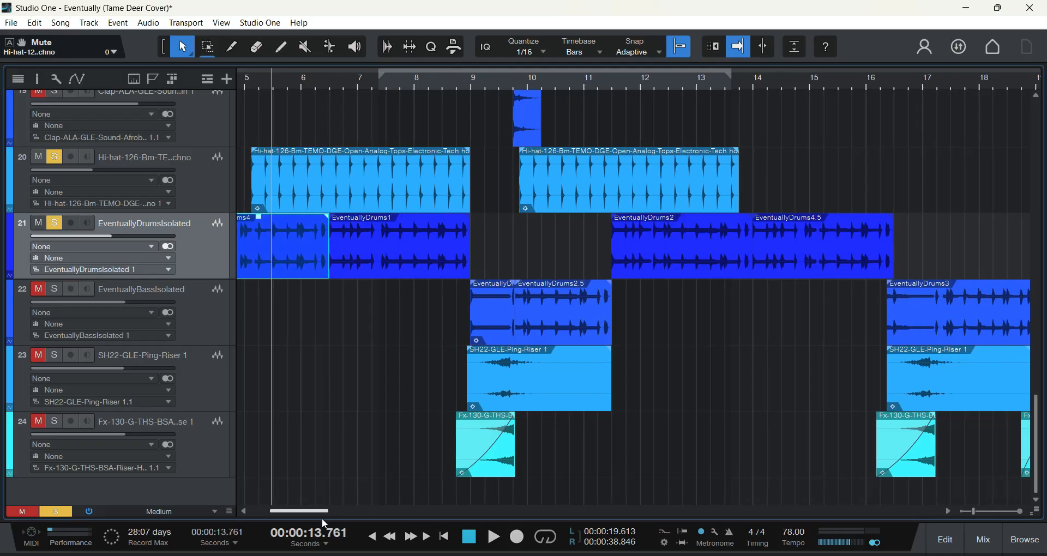
left_click(601, 83)
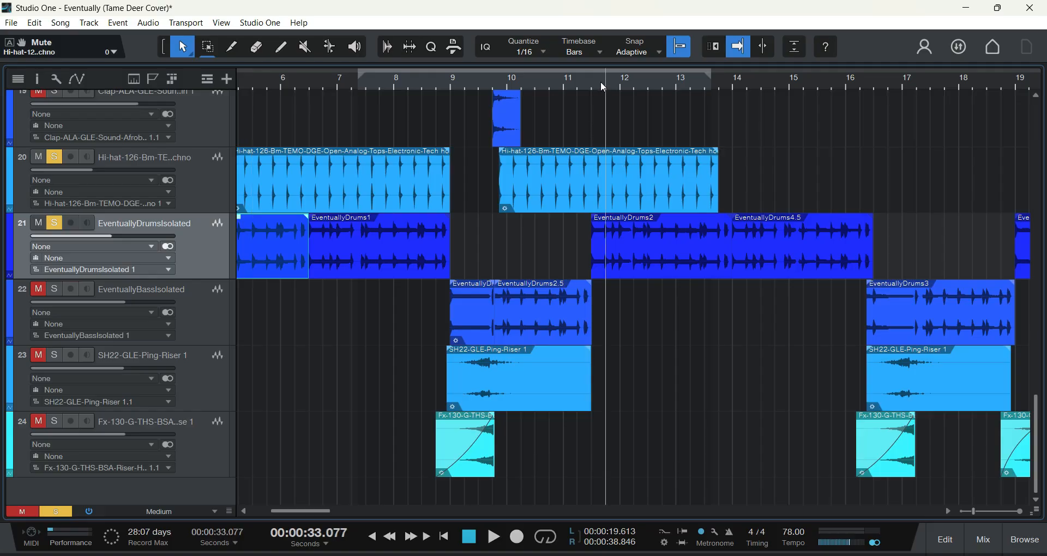
left_click(587, 87)
key("space")
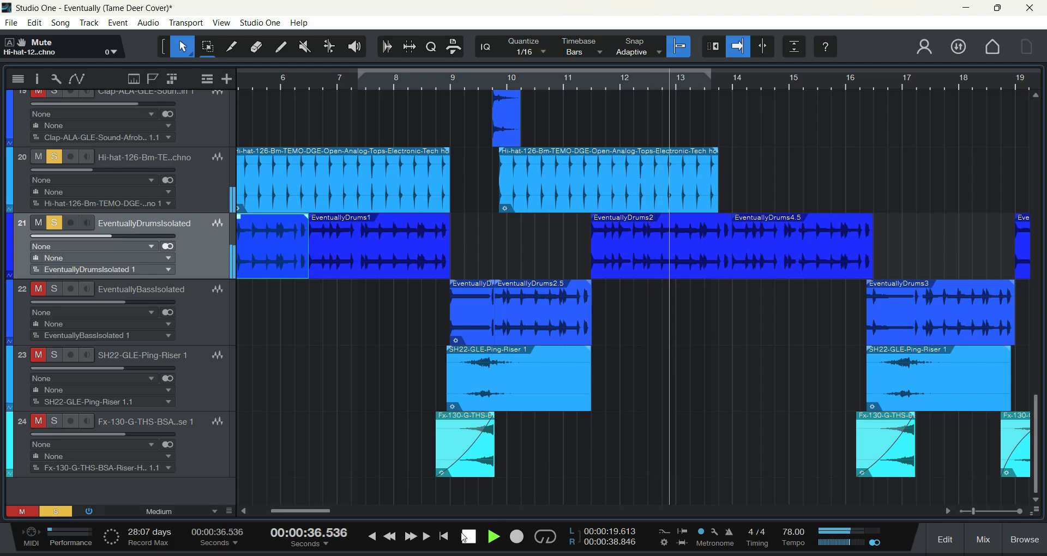
left_click(470, 538)
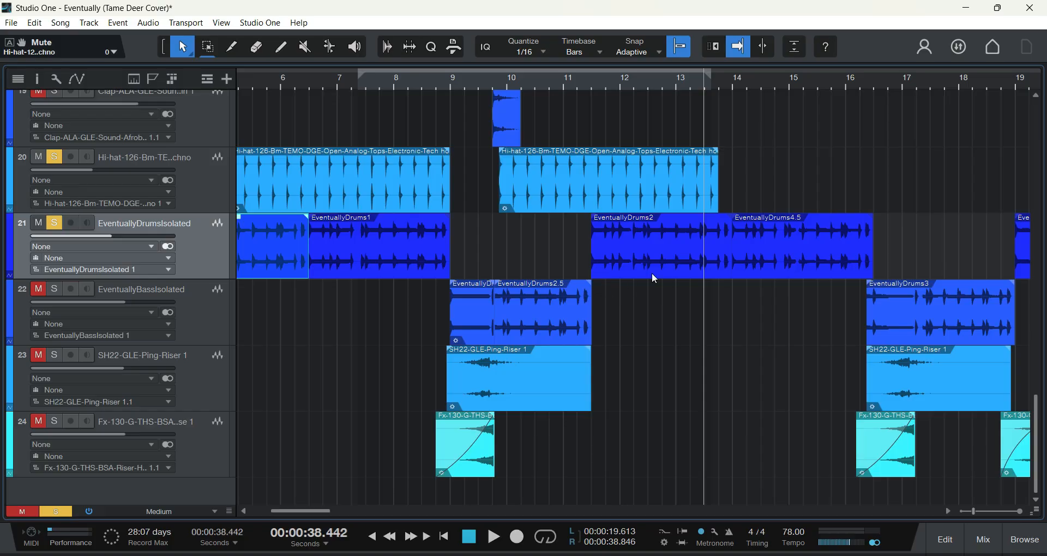
Step: Resume playback of the soloed hi-hat and drum tracks from bar 13, and stop it in bar 15
left_click(493, 537)
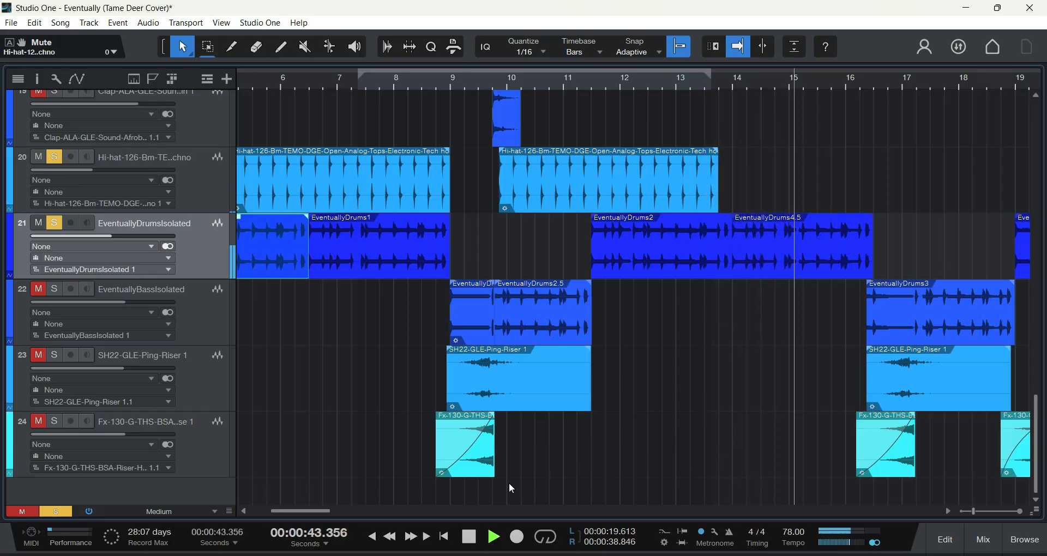
key("space")
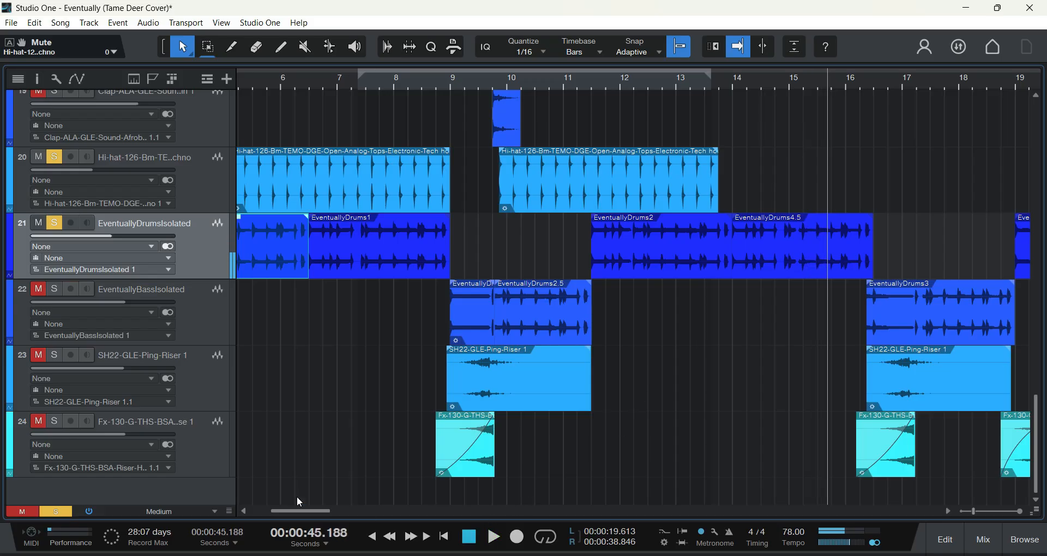
mouse_move(300, 508)
left_mouse_down()
mouse_move(283, 508)
mouse_move(323, 511)
mouse_move(304, 511)
left_mouse_up()
left_click(431, 80)
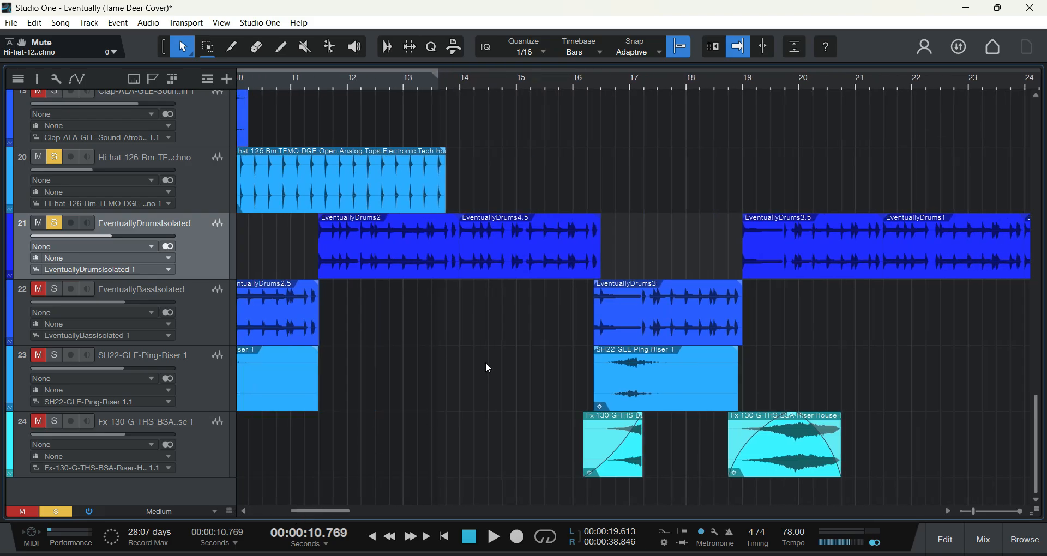
Step: Solo EventuallyBassIsolated in place of EventuallyDrumsIsolated, then play from late in bar 8 and stop at the end of bar 10
left_click(54, 290)
left_click(55, 224)
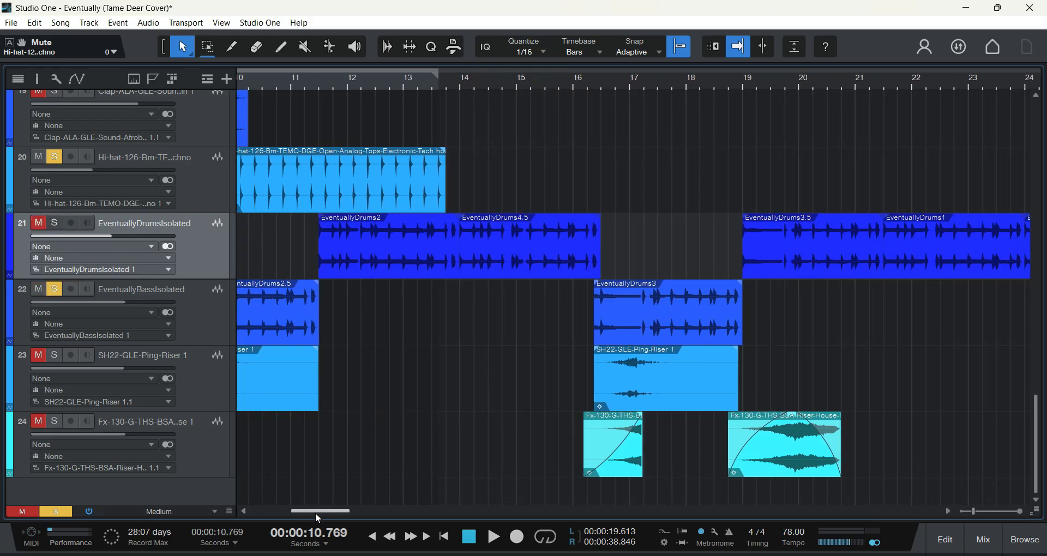
left_click_drag(316, 512, 300, 516)
left_click(390, 81)
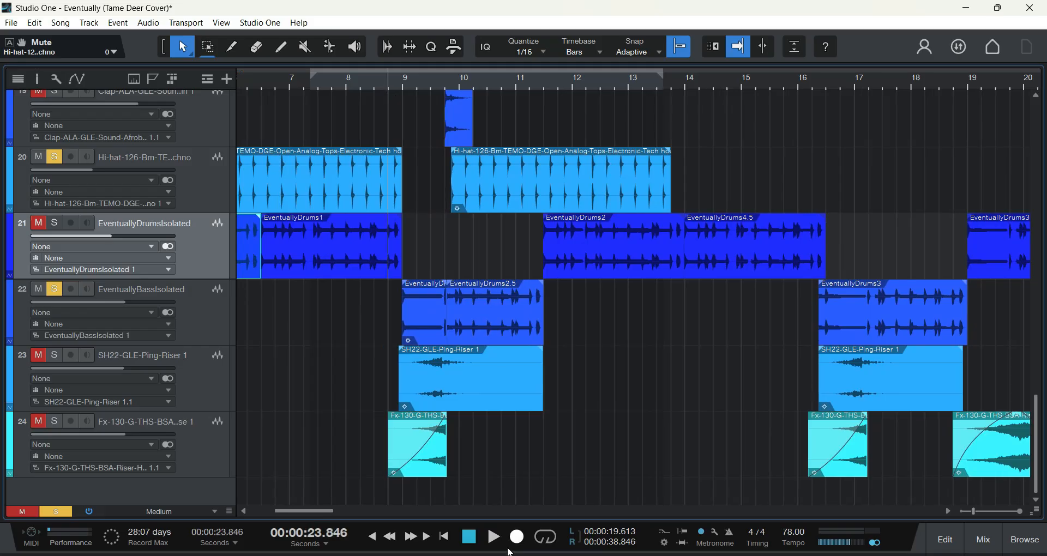
left_click(494, 537)
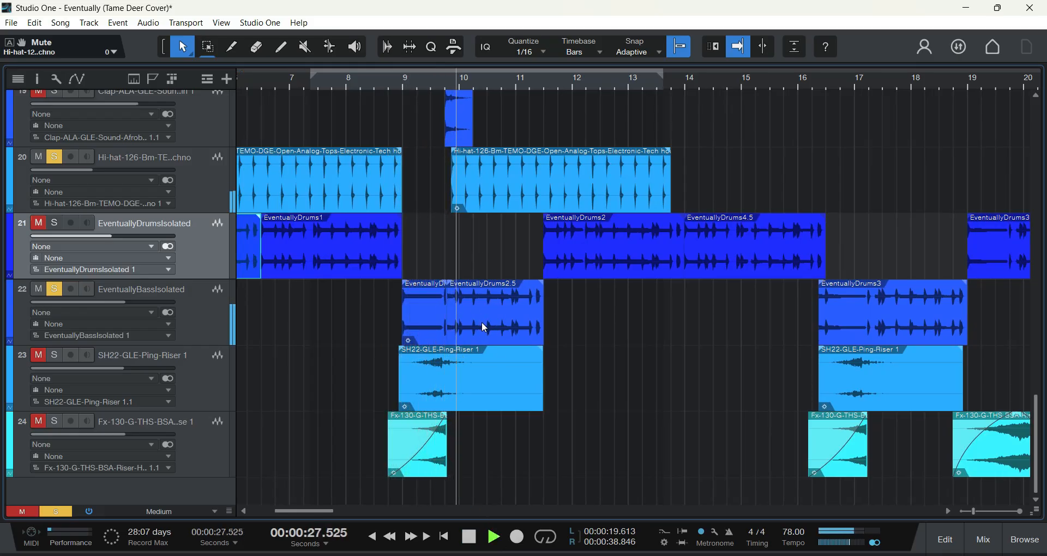
left_click(470, 537)
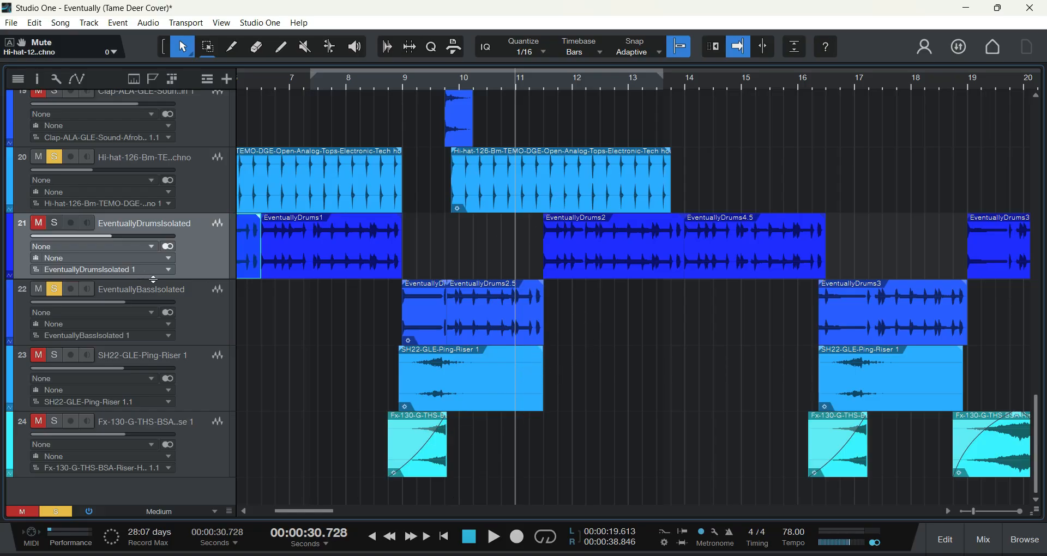
Step: Solo EventuallyDrumsIsolated again alongside the bass, resume playback from the end of bar 10, and stop in bar 12
left_click(39, 223)
left_click(54, 223)
left_click(493, 537)
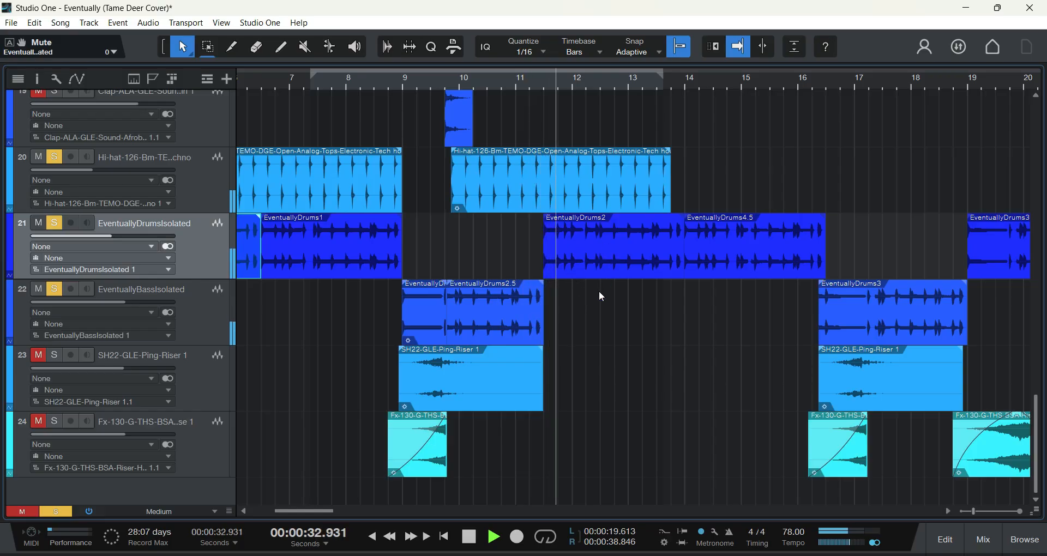
key("space")
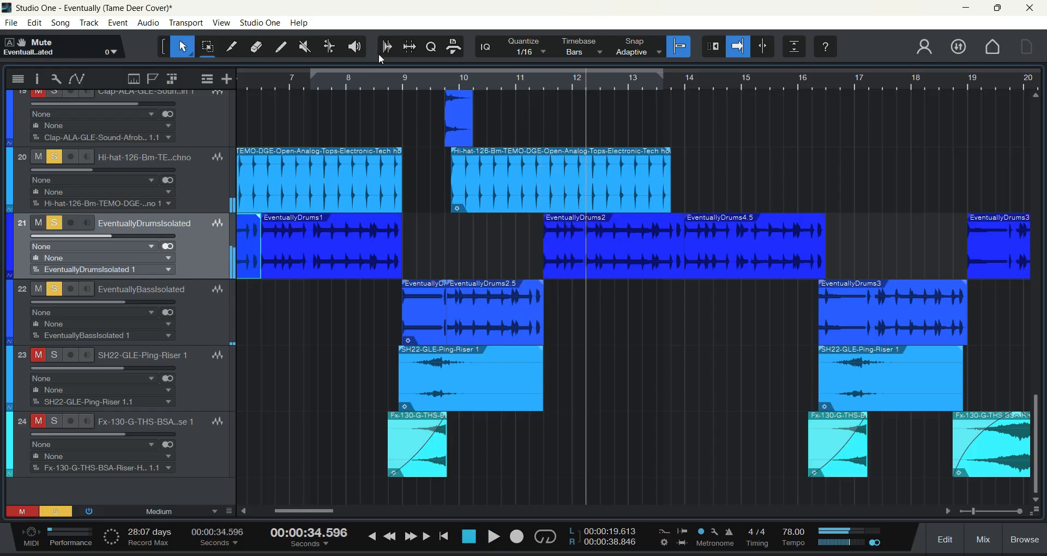
Step: Play the soloed hi-hat, drum and bass tracks from late in bar 8, and stop in bar 9
left_click(389, 81)
left_click(493, 537)
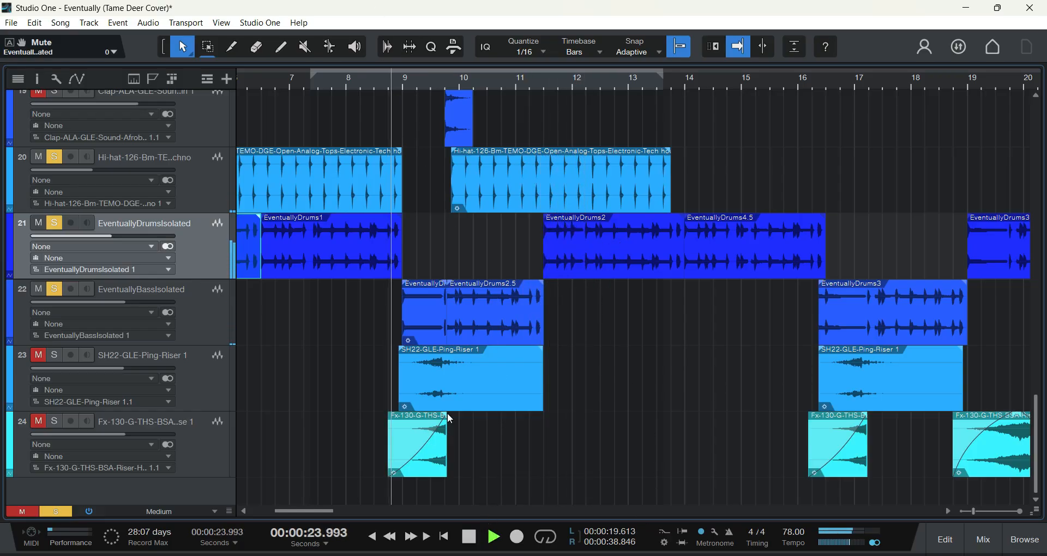
key("space")
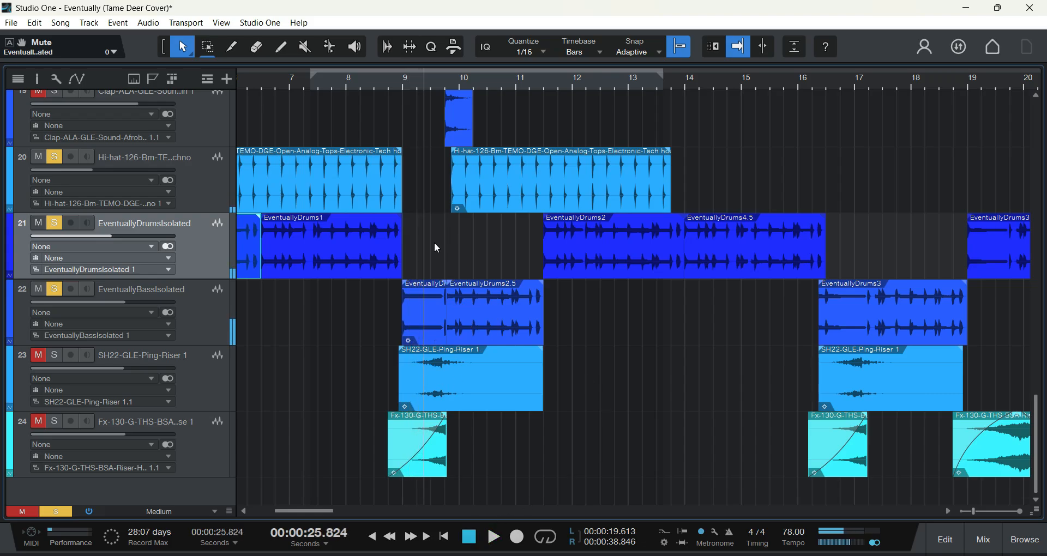
Step: Play the soloed tracks from just before the EventuallyDrums3 clip in bar 16, and stop in bar 17
left_click_drag(309, 512, 331, 510)
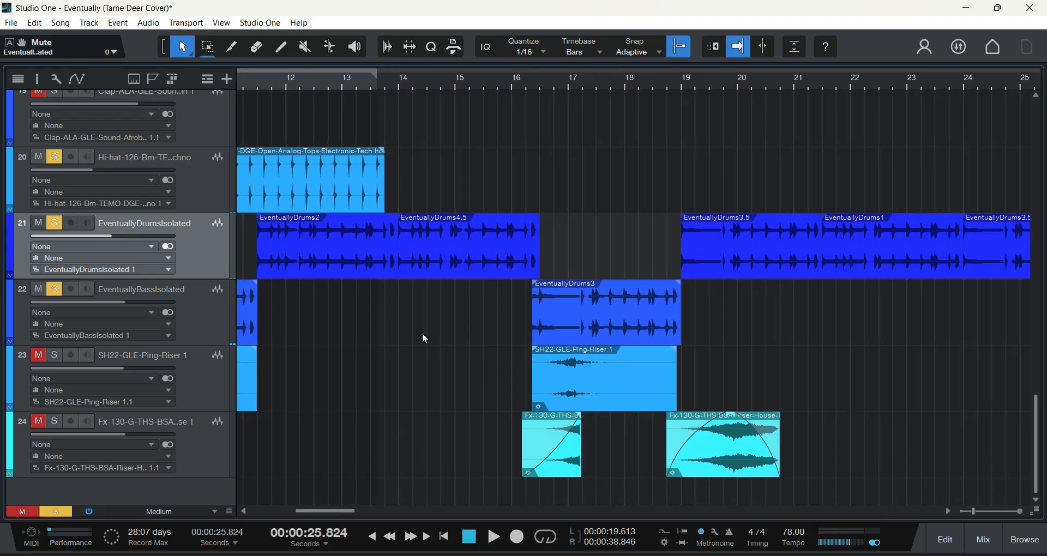
left_click(521, 84)
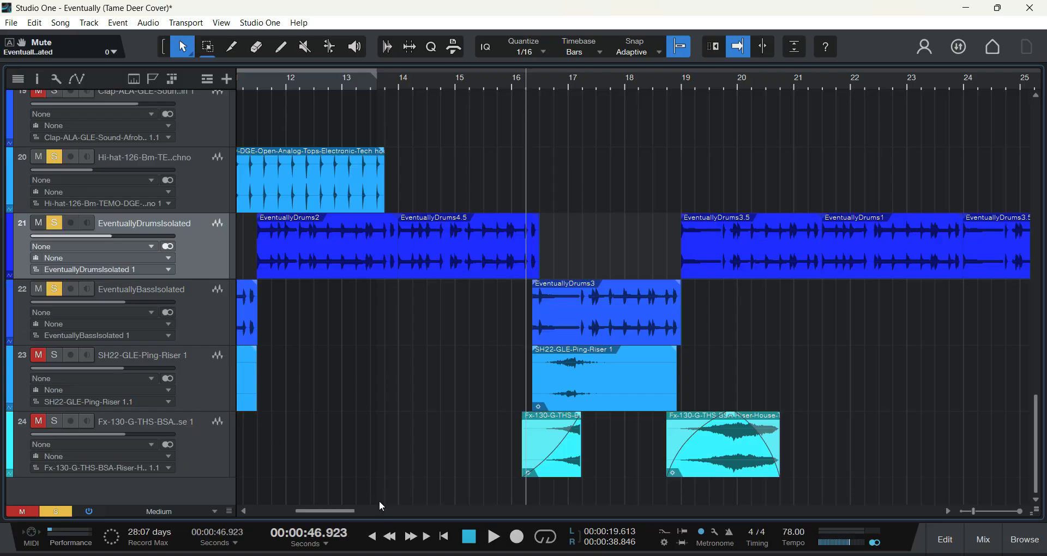
left_click(492, 537)
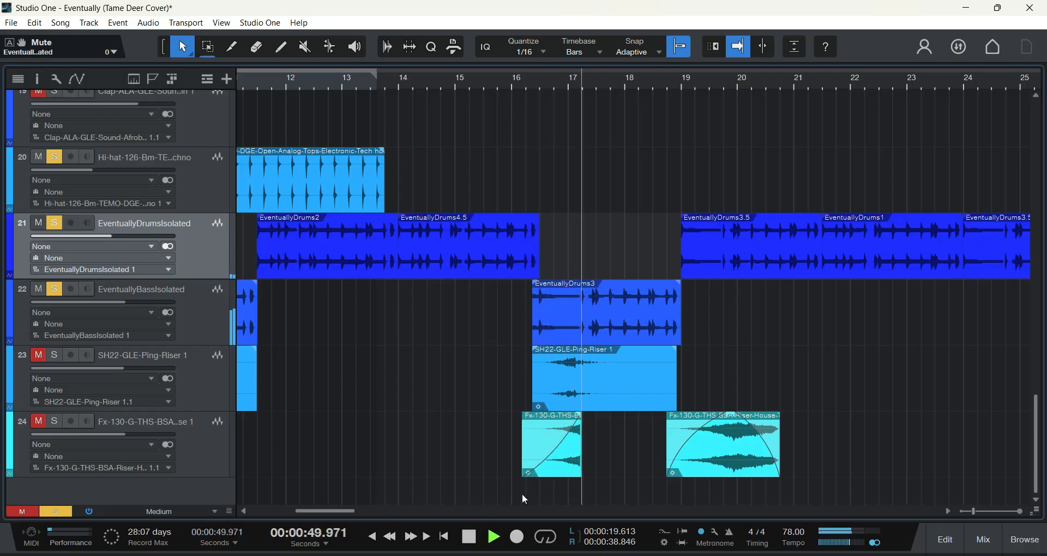
left_click(469, 537)
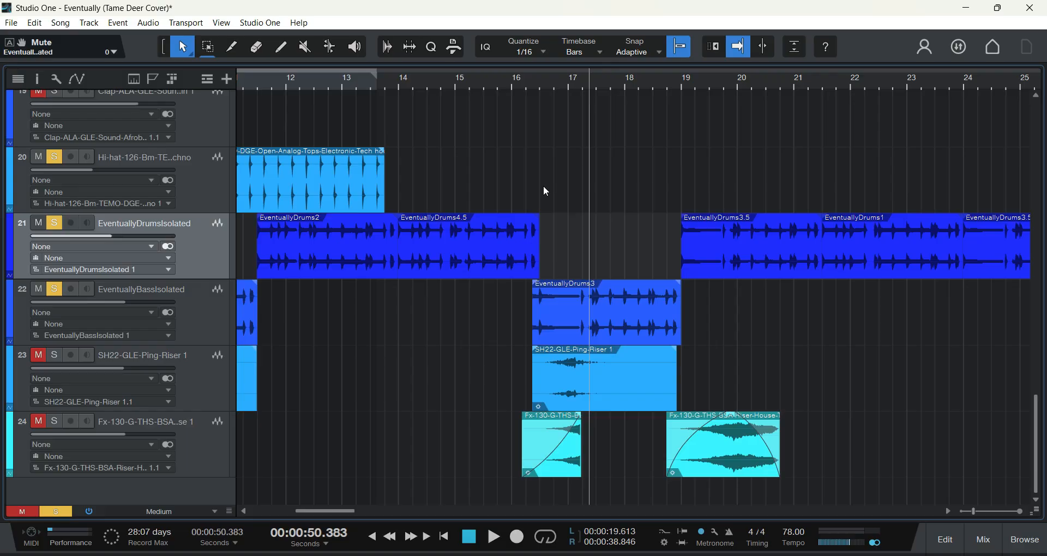
Step: Replay the soloed tracks from just before the EventuallyDrums3 clip in bar 16, and stop in bar 18
left_click(525, 85)
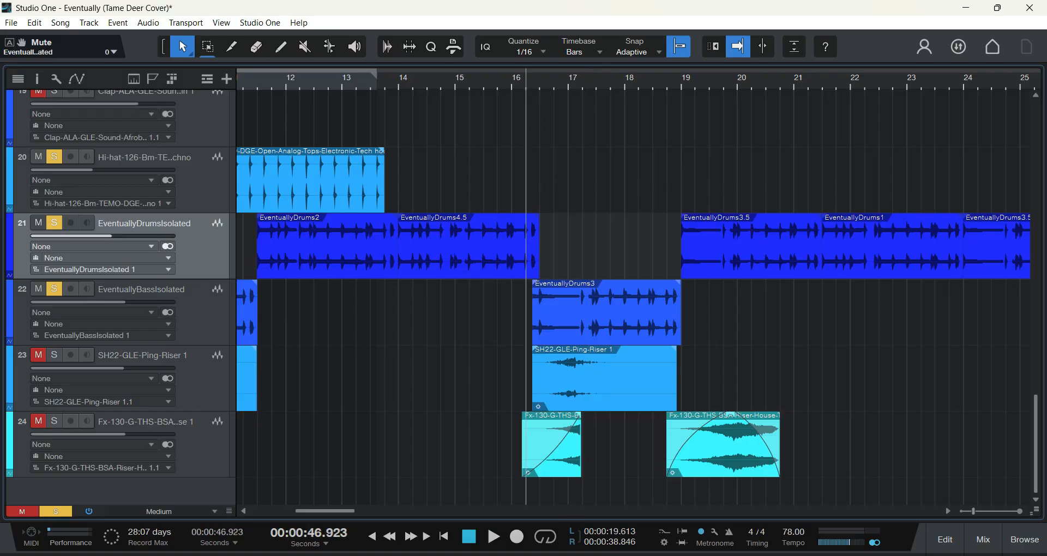
left_click(493, 536)
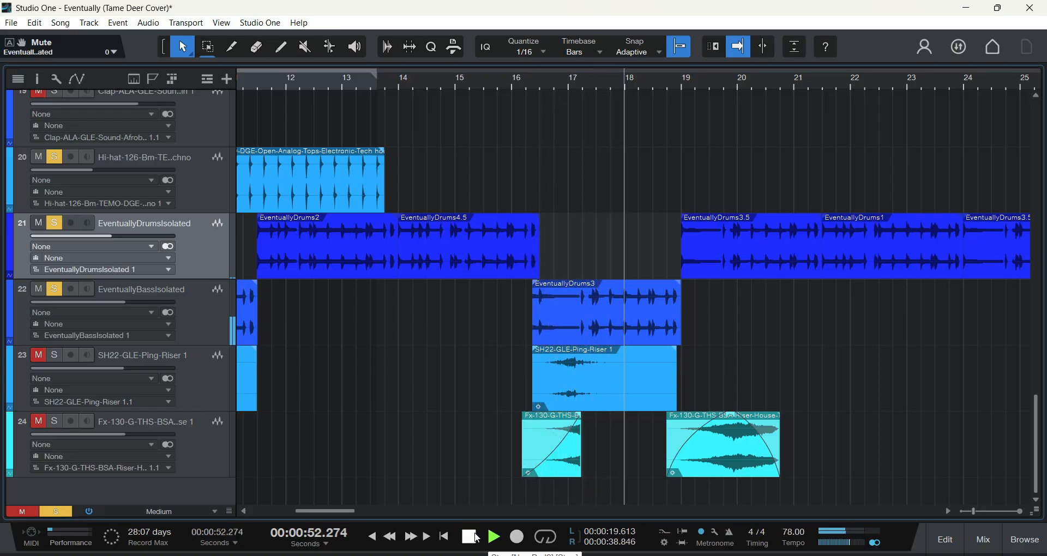
left_click(471, 537)
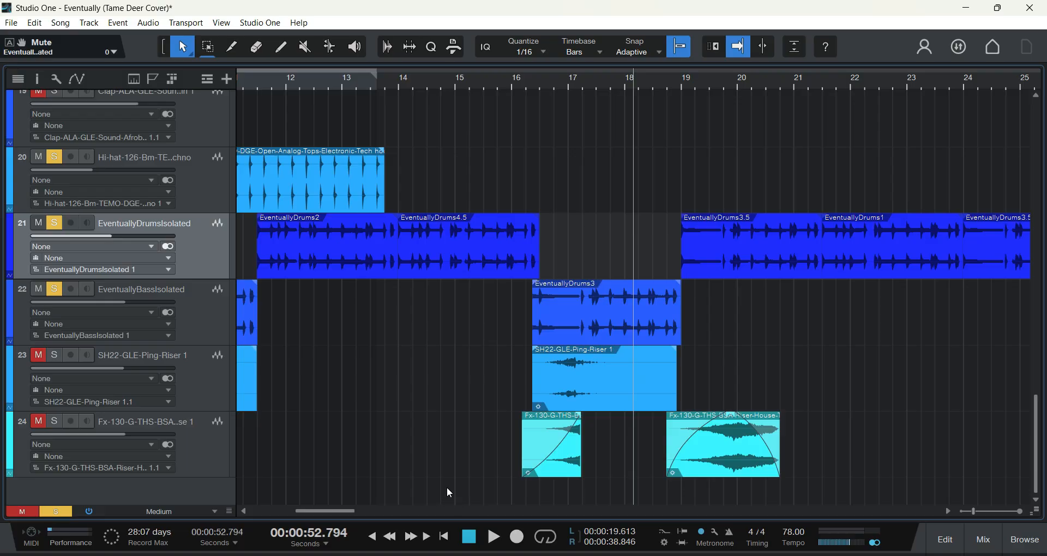
Step: Play the soloed tracks from the middle of bar 18 through the following drum clips, and stop in bar 23
left_click(655, 81)
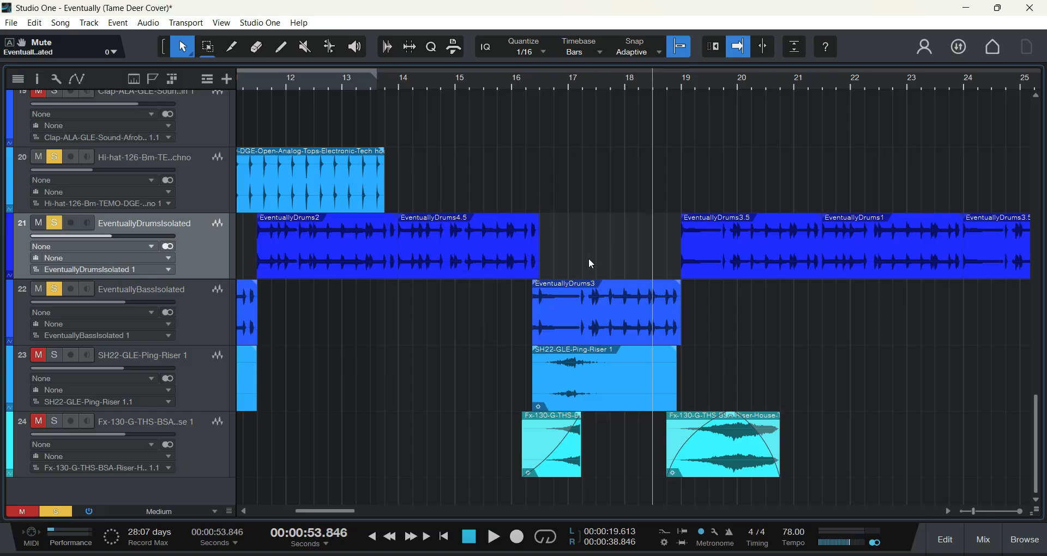
left_click(494, 537)
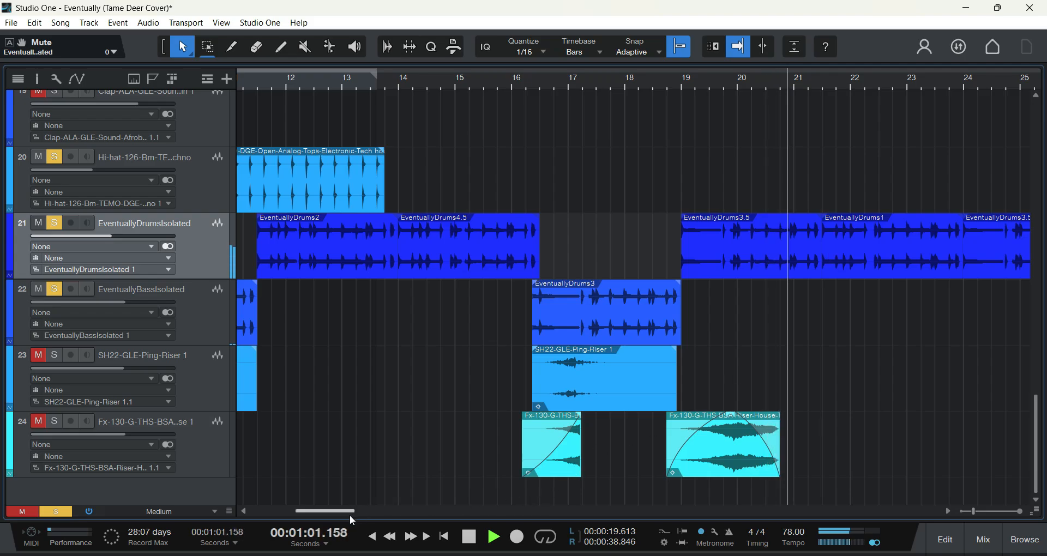
left_click_drag(350, 514, 363, 511)
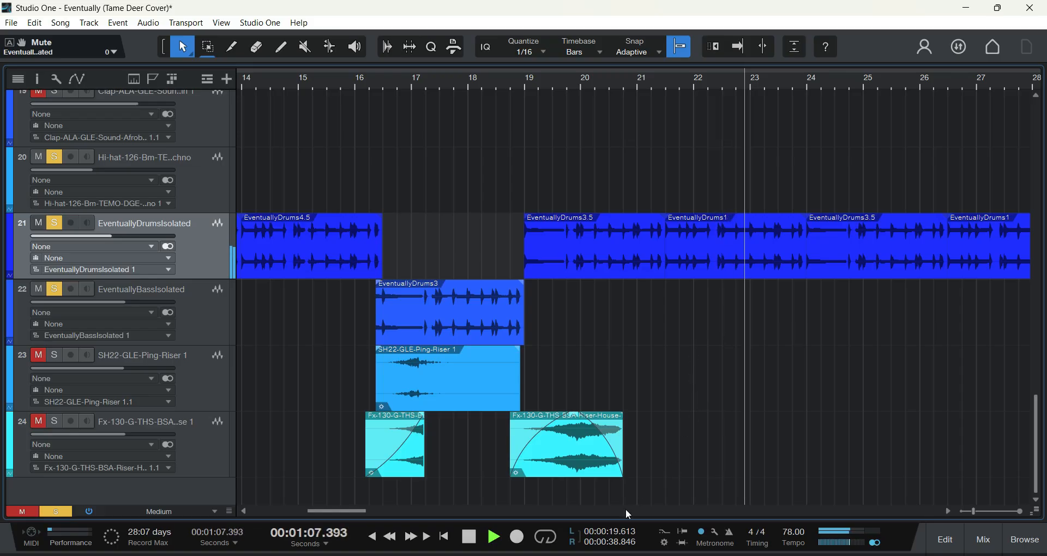
left_click(472, 539)
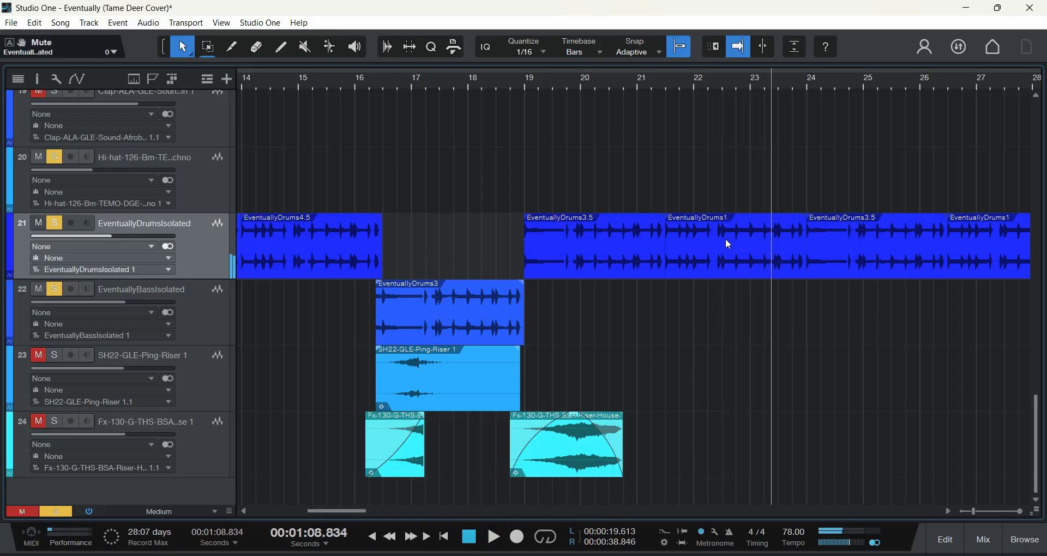
Step: Solo the SH22-GLE-Ping-Riser 1 track and the Fx-130-G-THS-BSA riser track below it
scroll(326, 515, "left", 5)
scroll(299, 520, "left", 6)
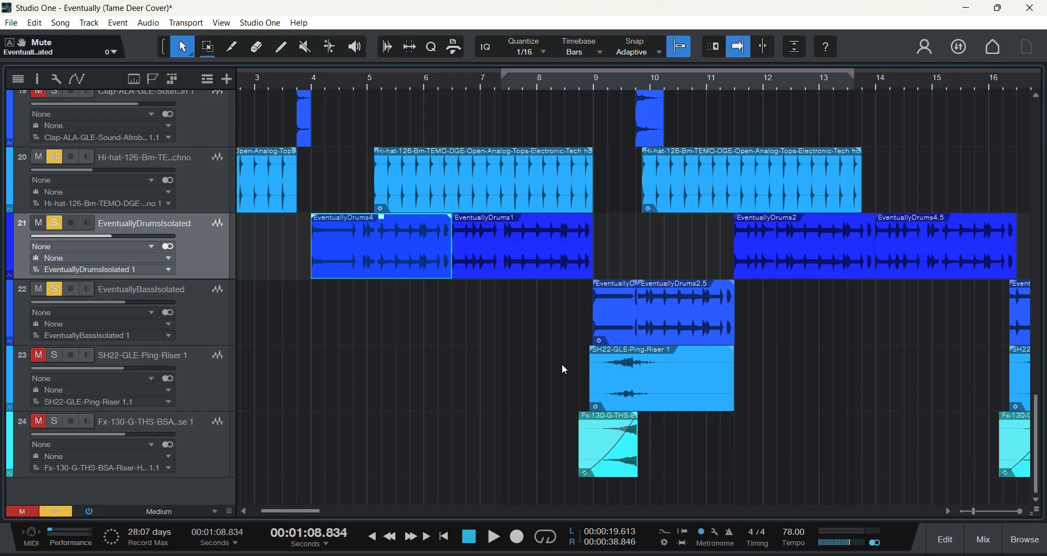
scroll(562, 364, "up", 2)
left_click_drag(276, 510, 352, 511)
scroll(502, 365, "down", 2)
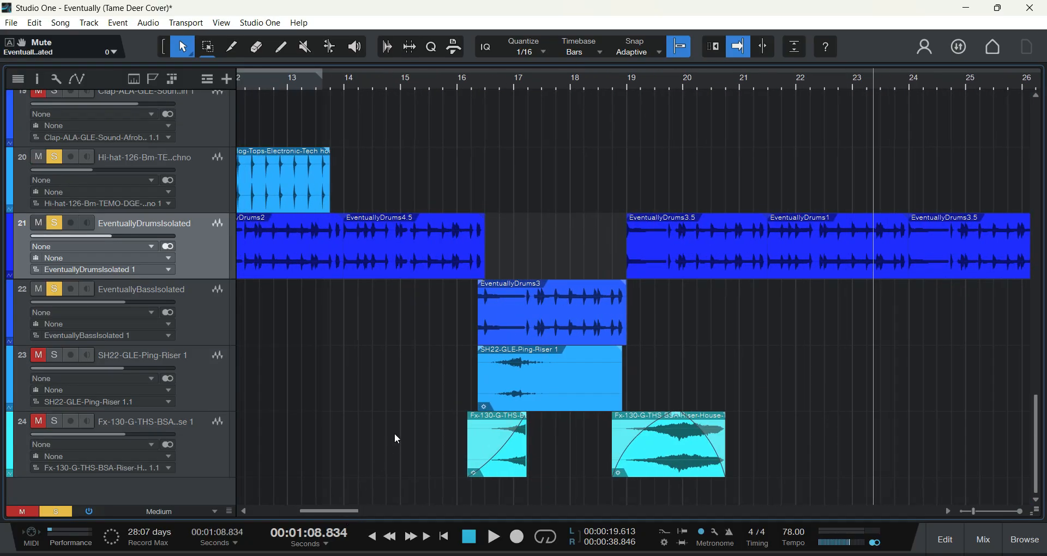
left_click(54, 355)
left_click(54, 421)
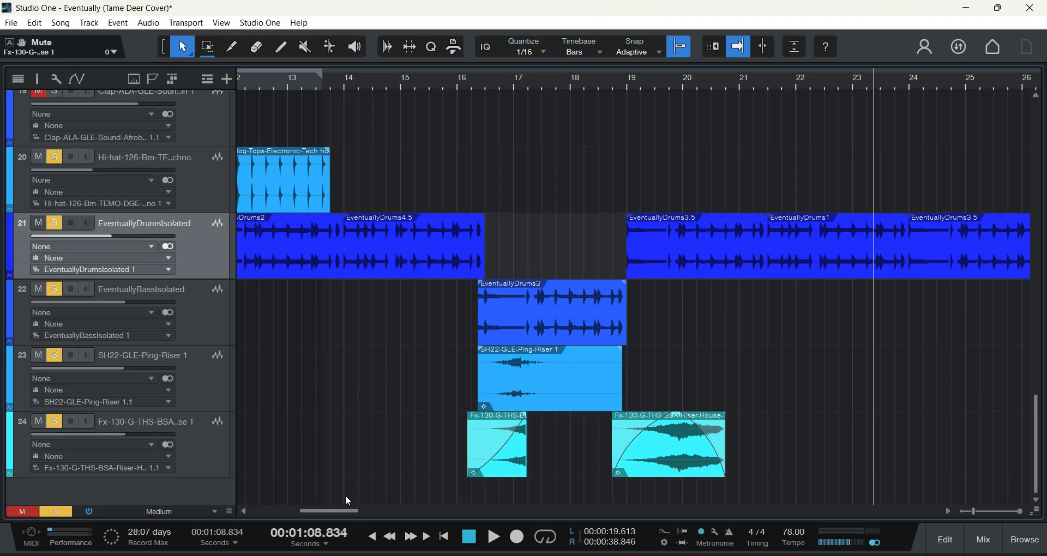
Step: Look over the song's vocal, synth, effect and percussion tracks from the beginning of the arrangement
scroll(393, 428, "up", 12)
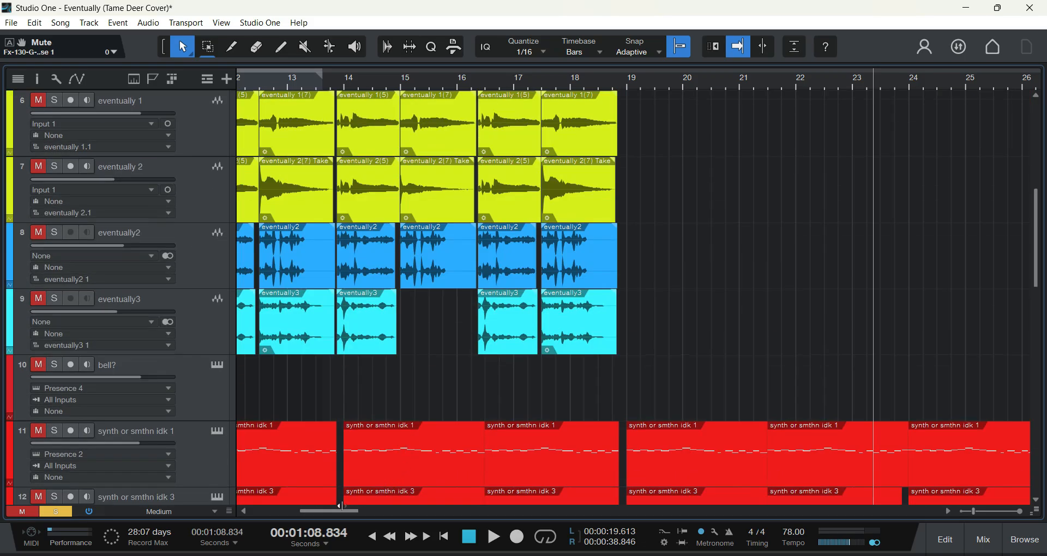
left_click_drag(341, 510, 295, 512)
scroll(336, 411, "down", 8)
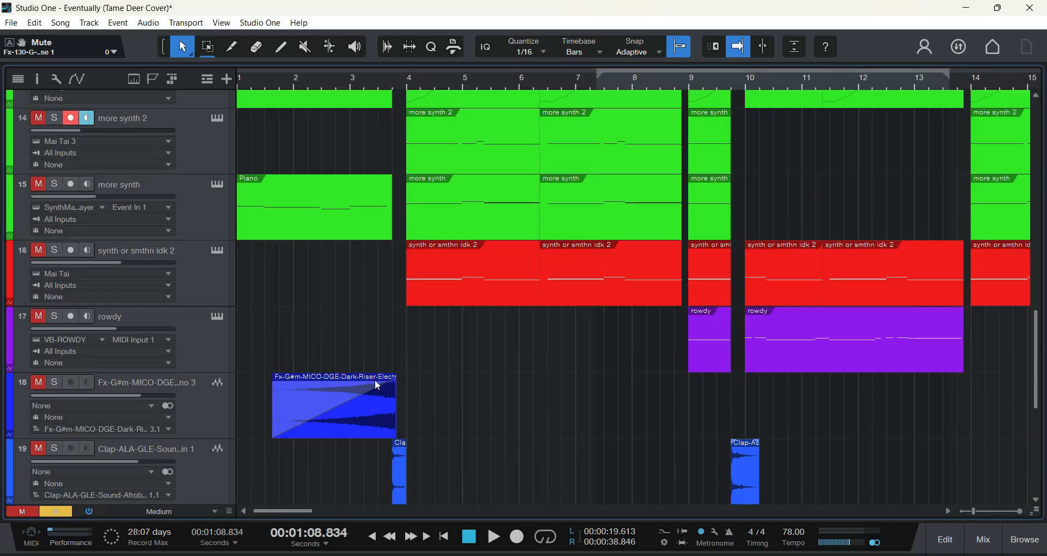
scroll(382, 388, "down", 4)
scroll(398, 391, "up", 2)
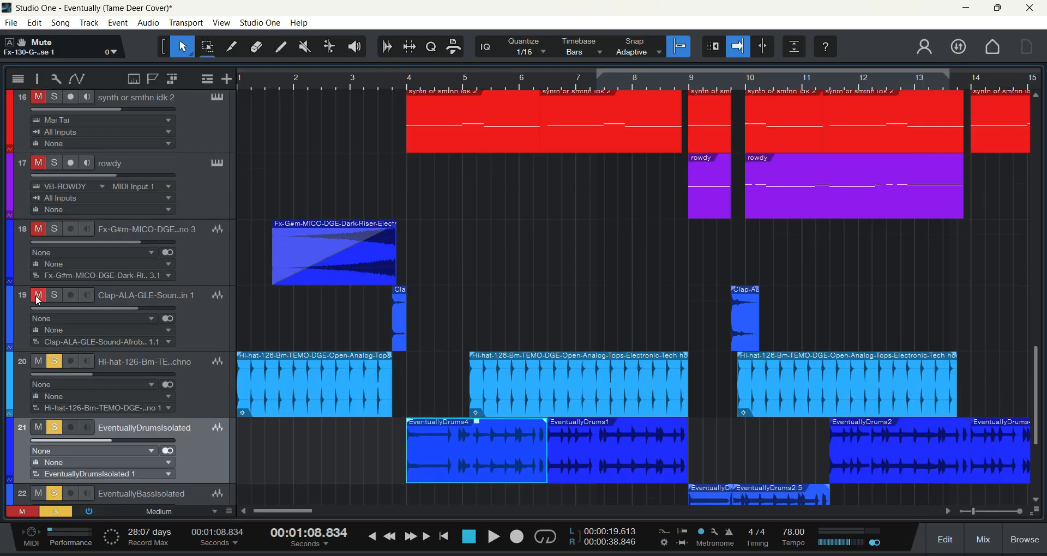
scroll(361, 321, "down", 3)
scroll(377, 398, "up", 10)
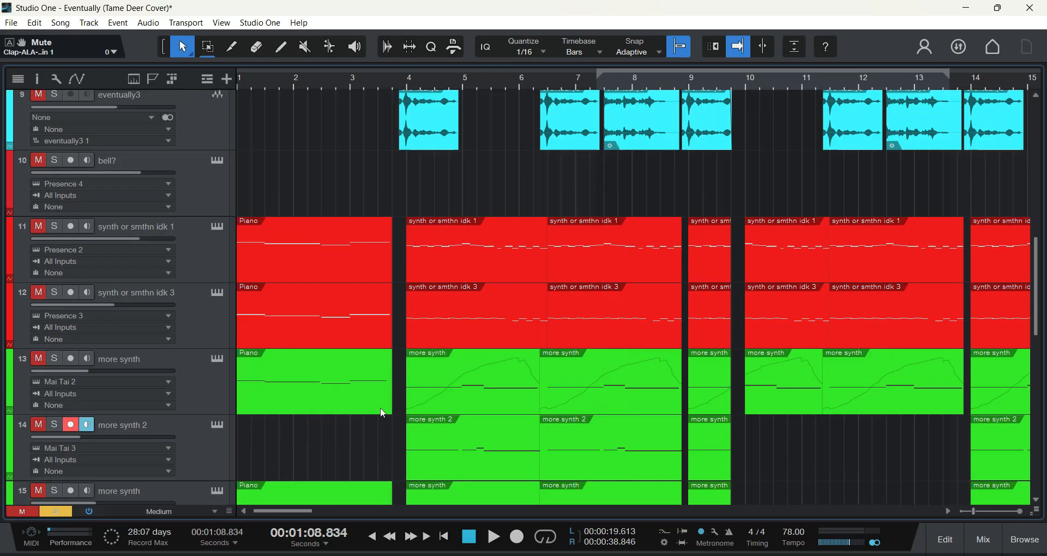
scroll(381, 413, "up", 8)
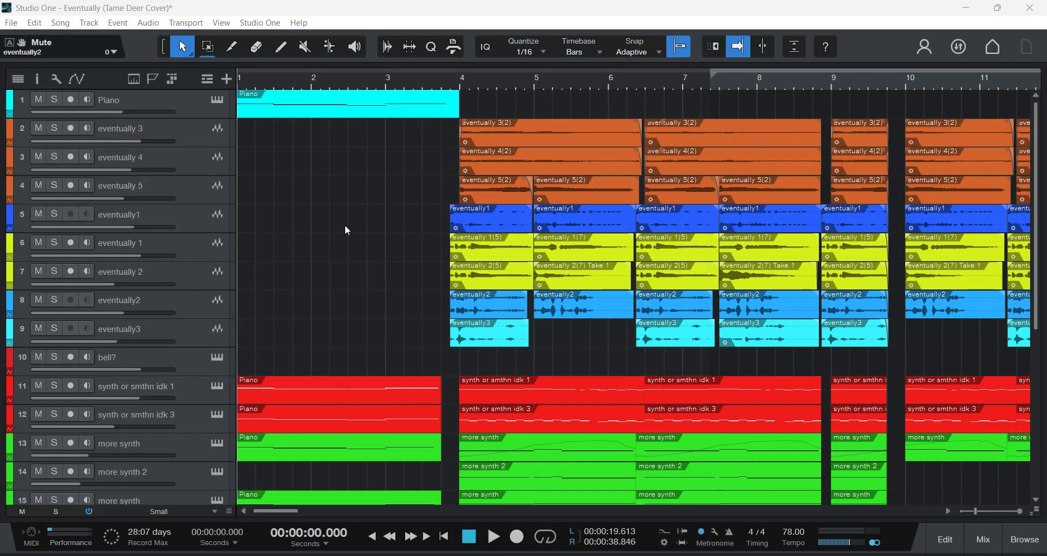
Step: Play the full arrangement from the start of the song with no tracks soloed or muted
scroll(371, 223, "down", 10)
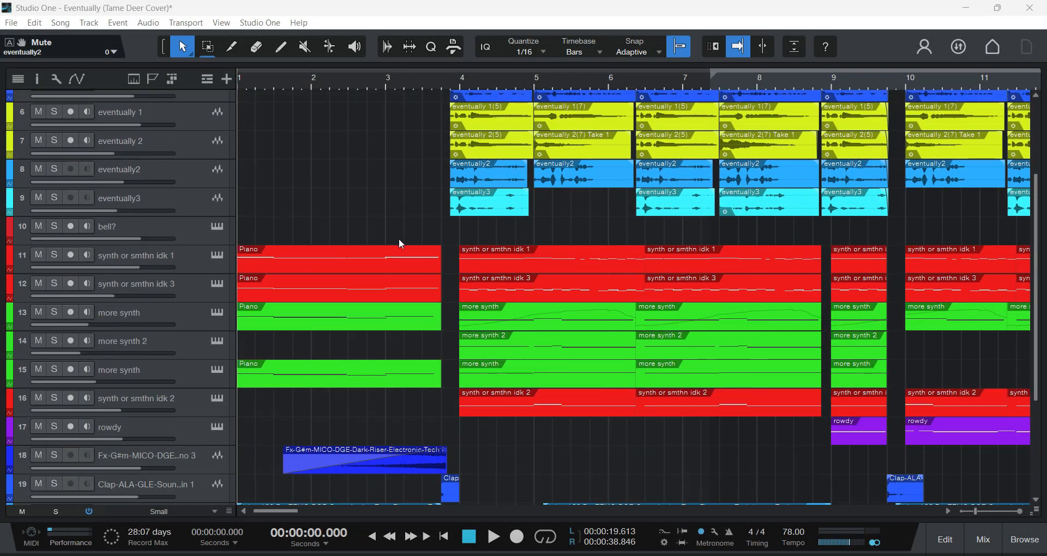
scroll(421, 250, "up", 10)
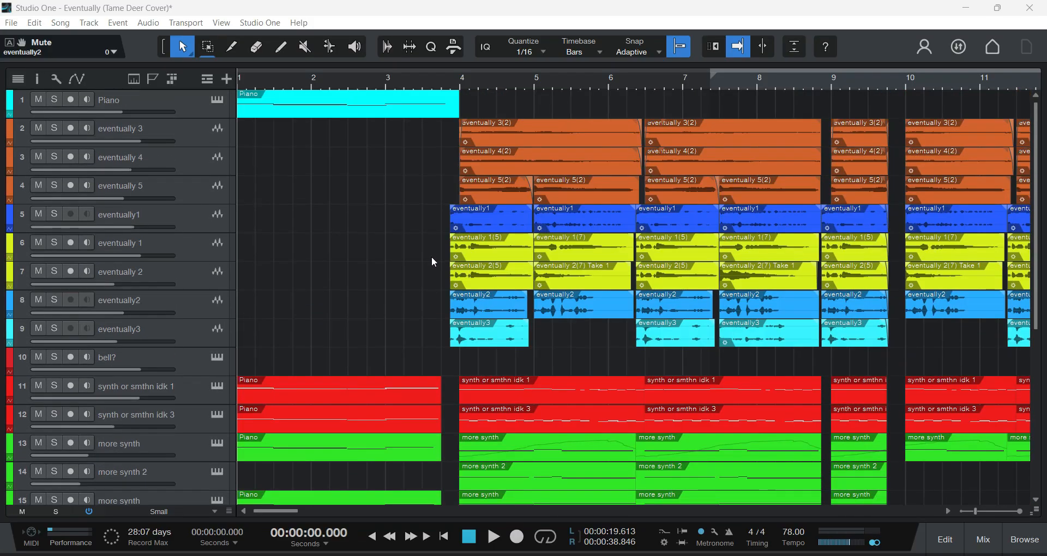
scroll(431, 256, "down", 10)
scroll(462, 294, "up", 10)
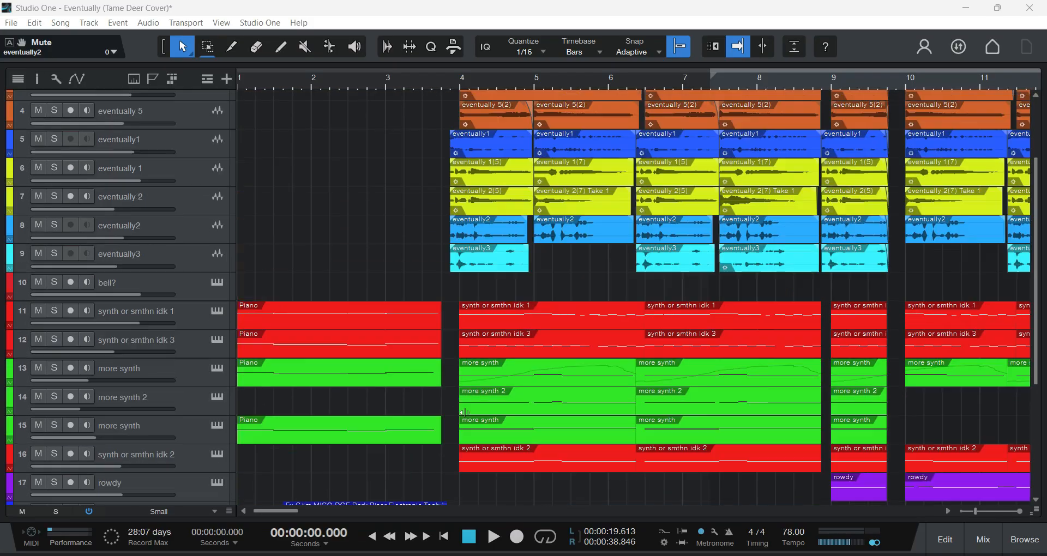
scroll(439, 353, "down", 10)
left_click_drag(289, 511, 256, 507)
scroll(347, 409, "up", 6)
scroll(351, 412, "up", 2)
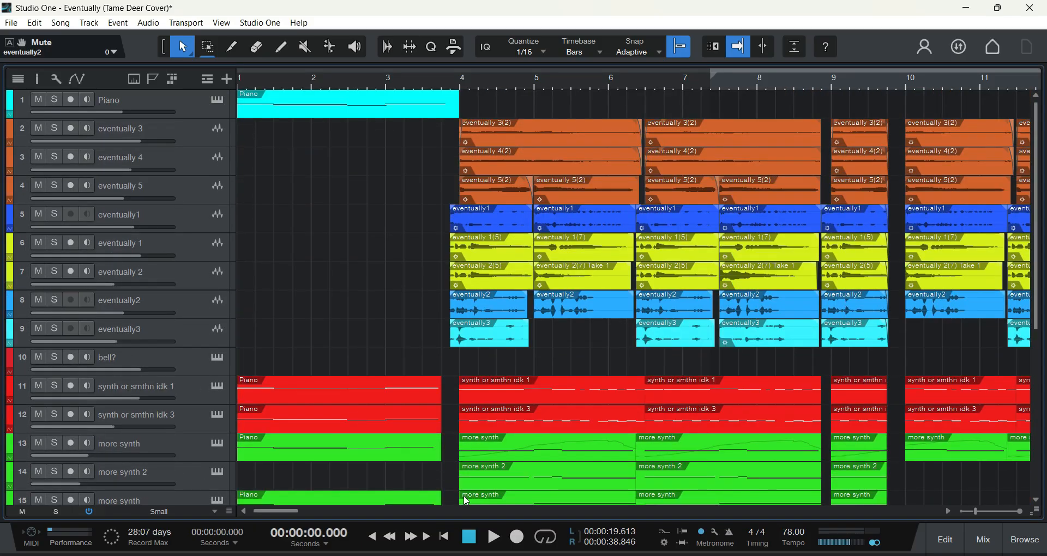
left_click(493, 537)
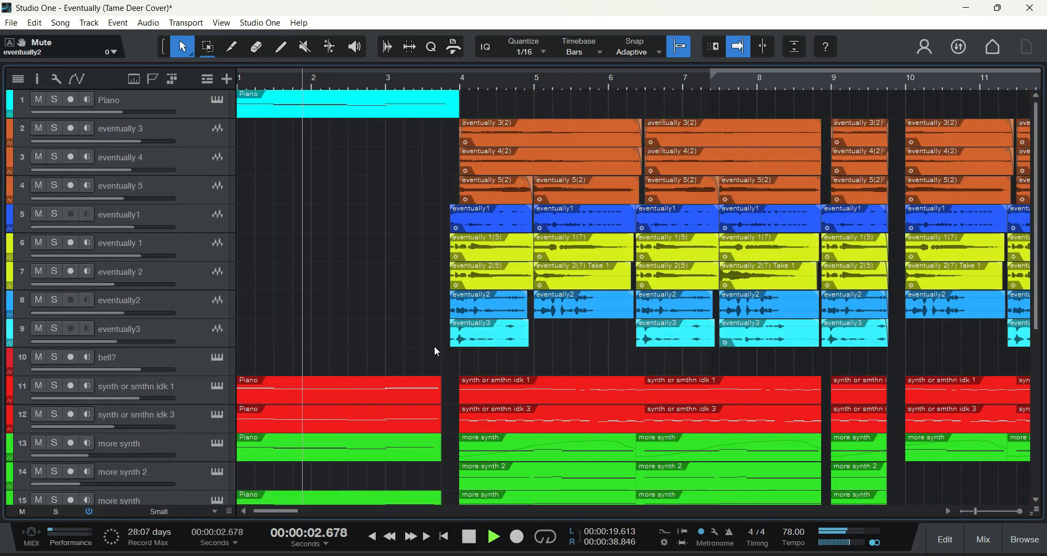
Step: Follow the playing arrangement from the intro through bar 12, checking the vocal, synth and percussion tracks
scroll(446, 323, "down", 3)
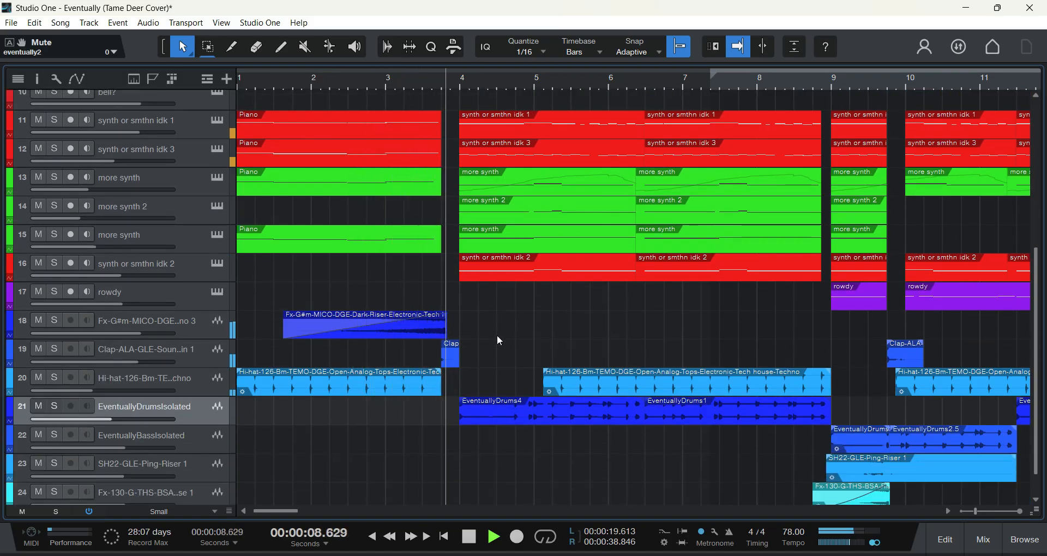
scroll(472, 354, "up", 2)
scroll(453, 373, "up", 2)
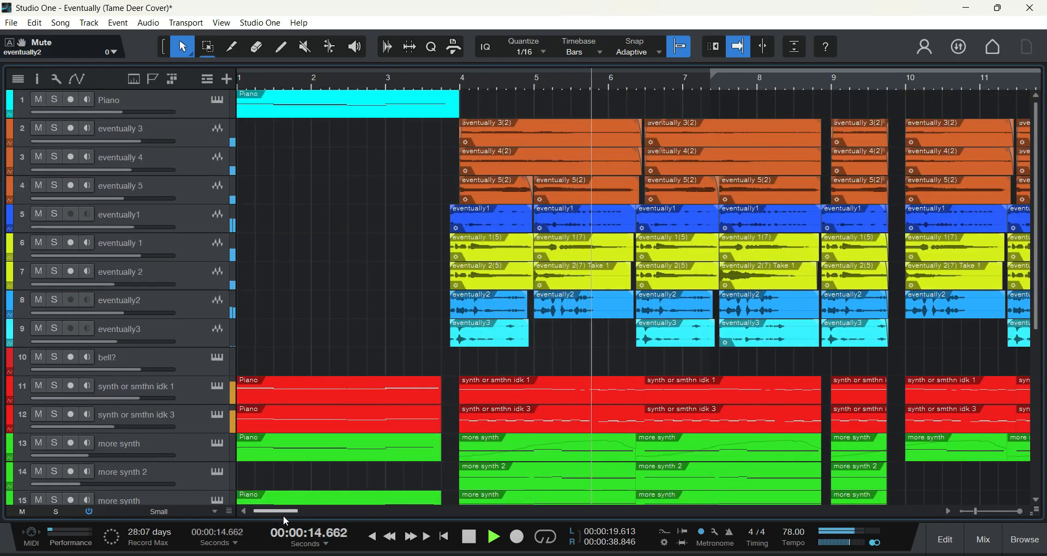
left_click_drag(283, 515, 290, 515)
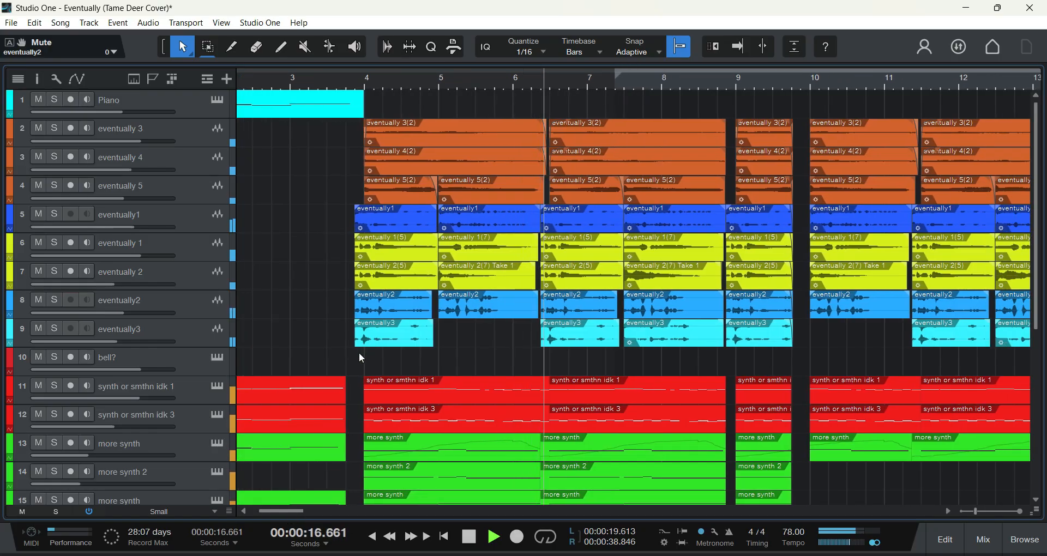
scroll(360, 352, "down", 1)
scroll(360, 352, "down", 2)
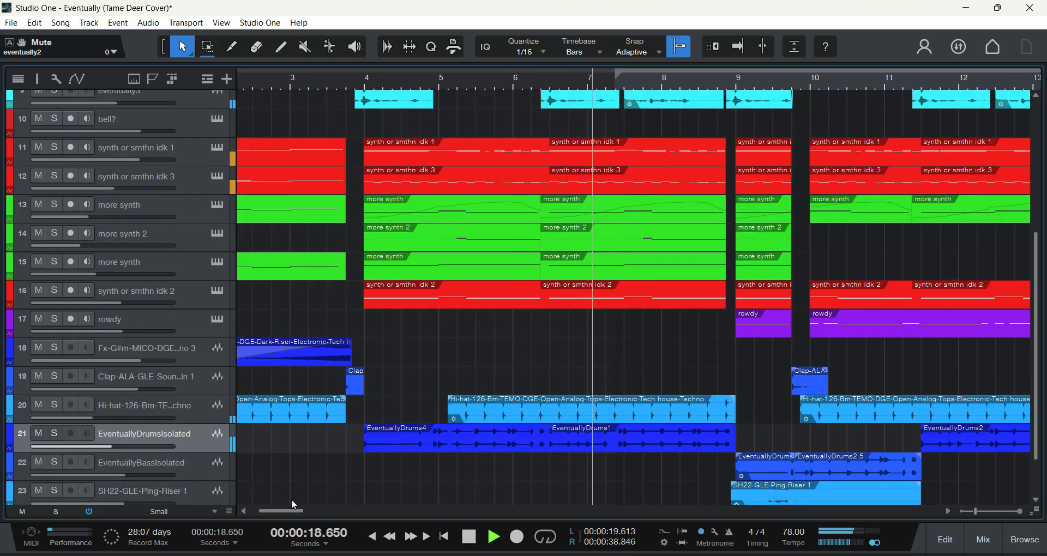
left_click_drag(292, 510, 300, 510)
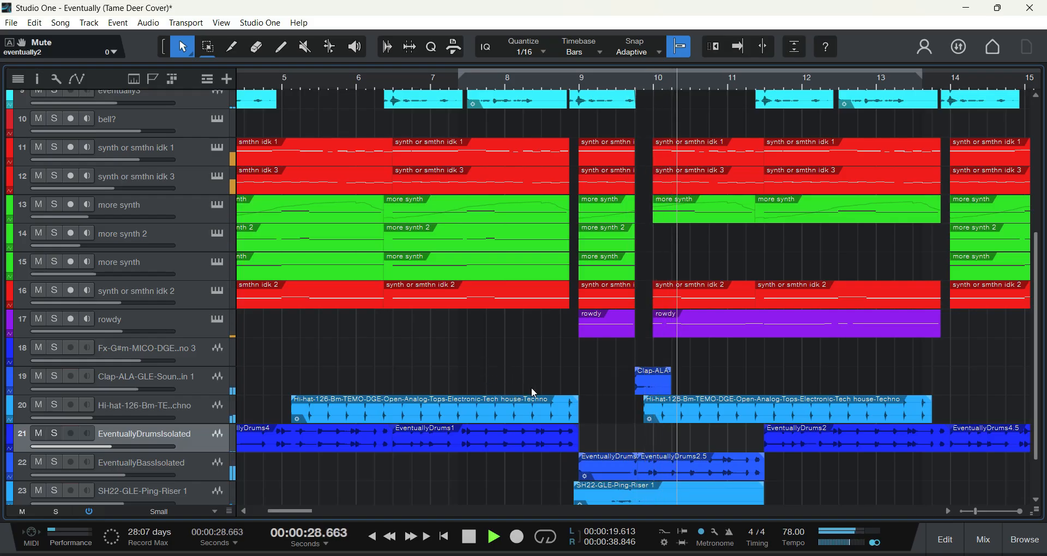
scroll(531, 387, "up", 3)
left_click_drag(298, 511, 311, 512)
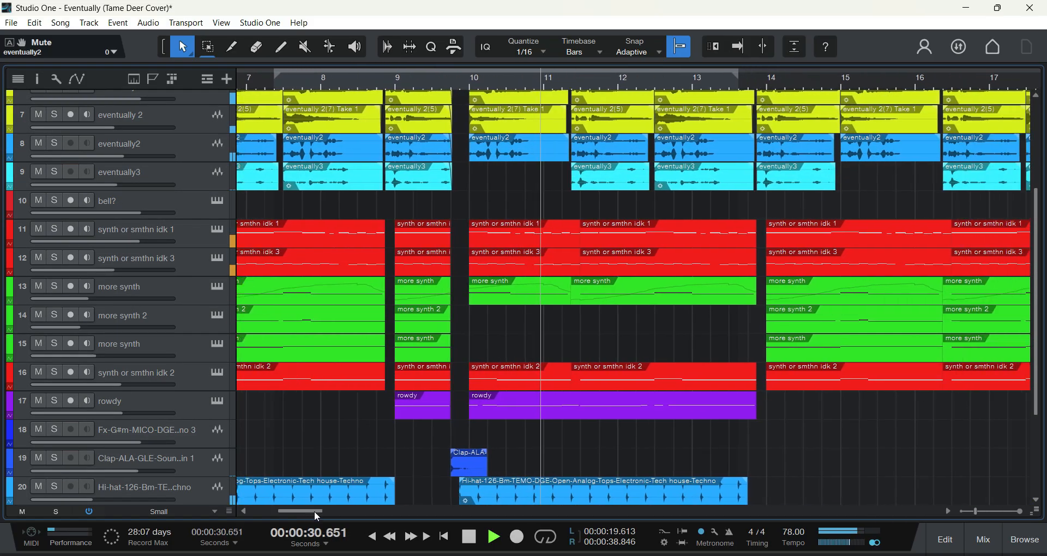
scroll(678, 440, "up", 4)
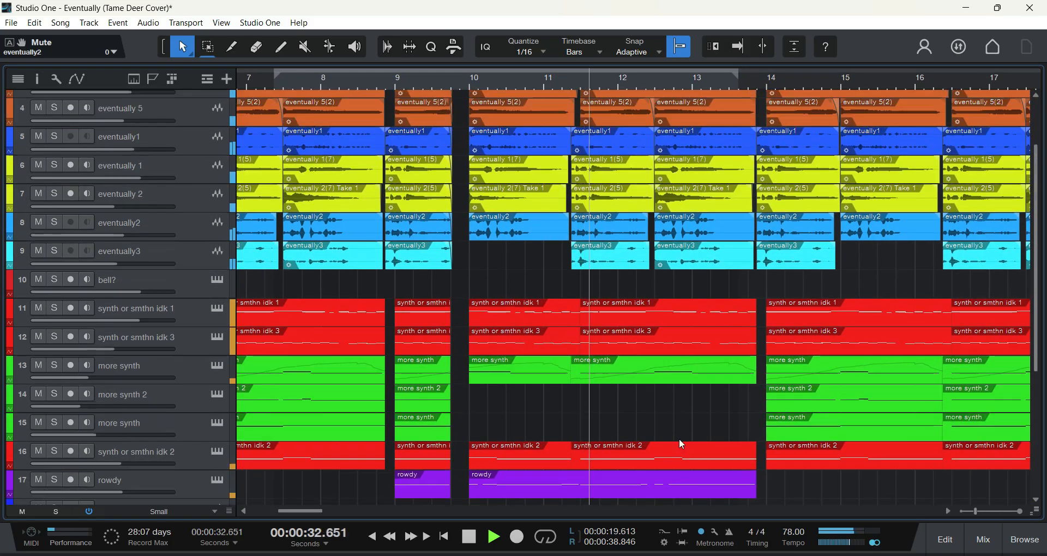
scroll(313, 511, "right", 6)
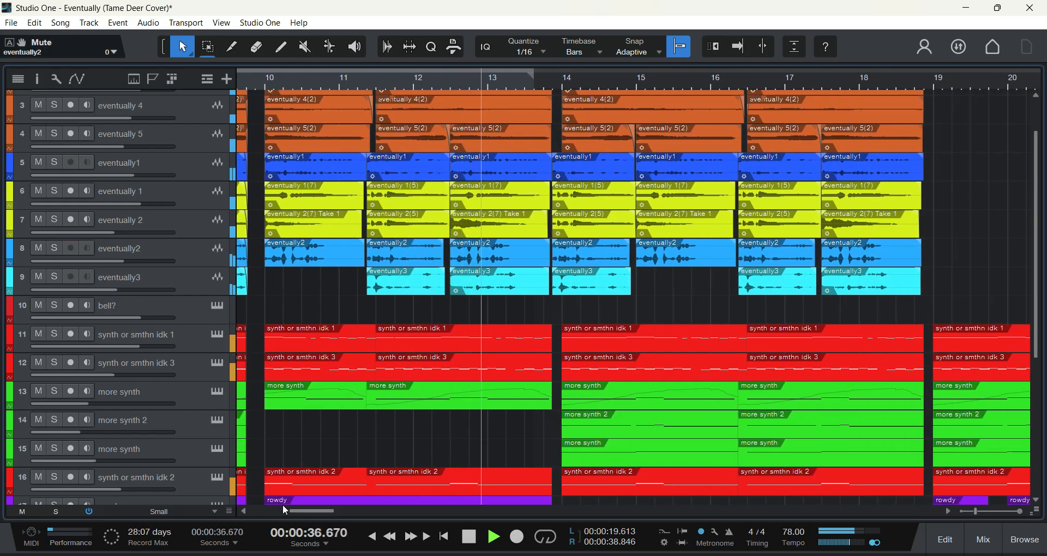
Step: Follow playback from bar 13 past the end of the vocal clips to the drum and riser clips around bar 20
left_click_drag(302, 510, 309, 511)
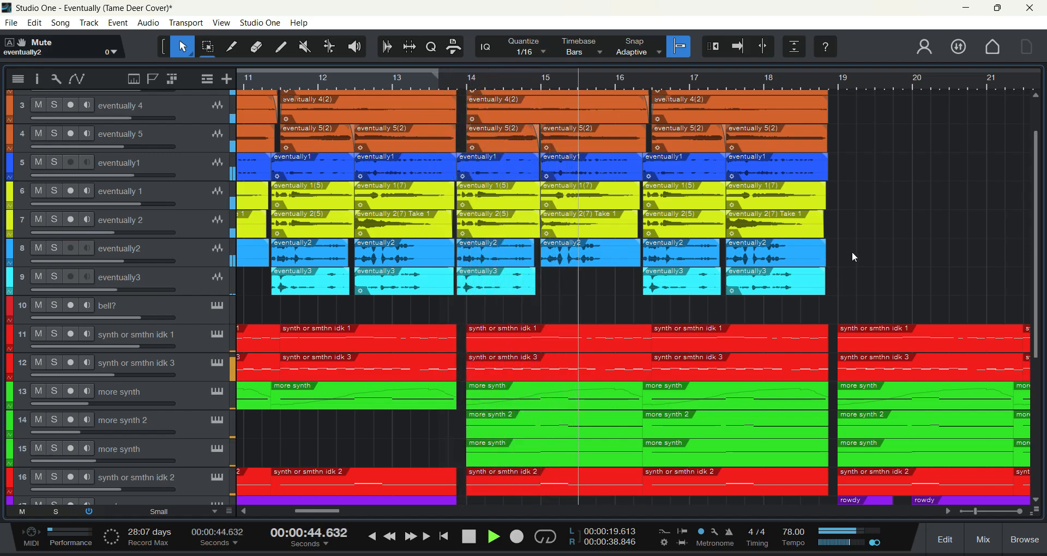
scroll(853, 254, "up", 2)
scroll(852, 253, "down", 2)
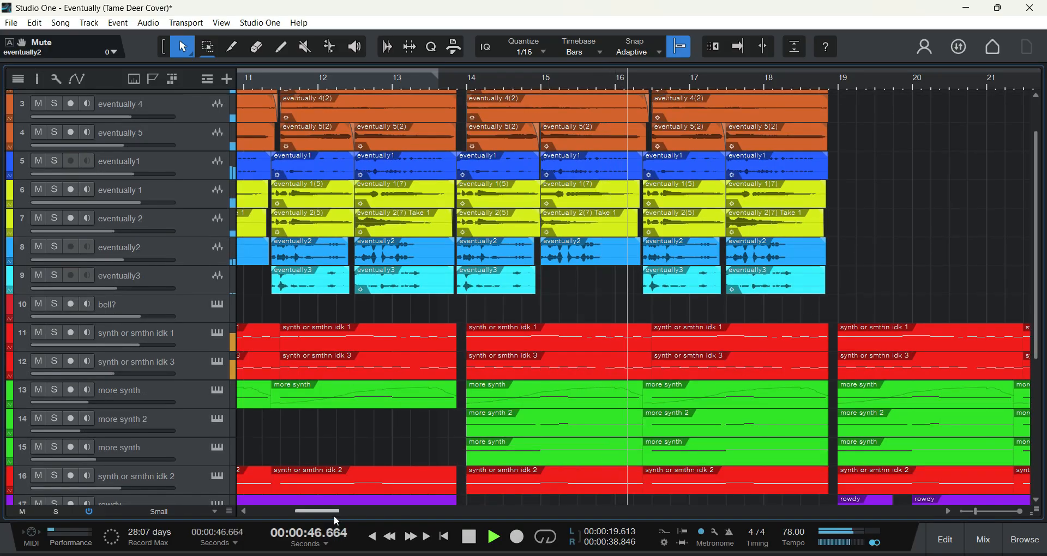
left_click_drag(333, 510, 358, 513)
scroll(738, 243, "down", 2)
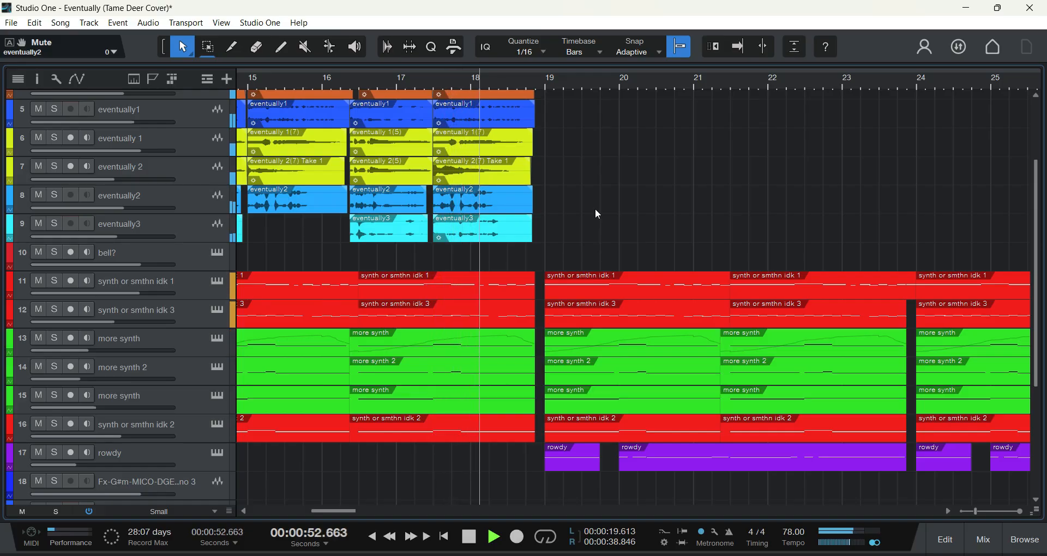
left_click_drag(332, 510, 342, 510)
scroll(519, 214, "down", 4)
scroll(519, 214, "down", 2)
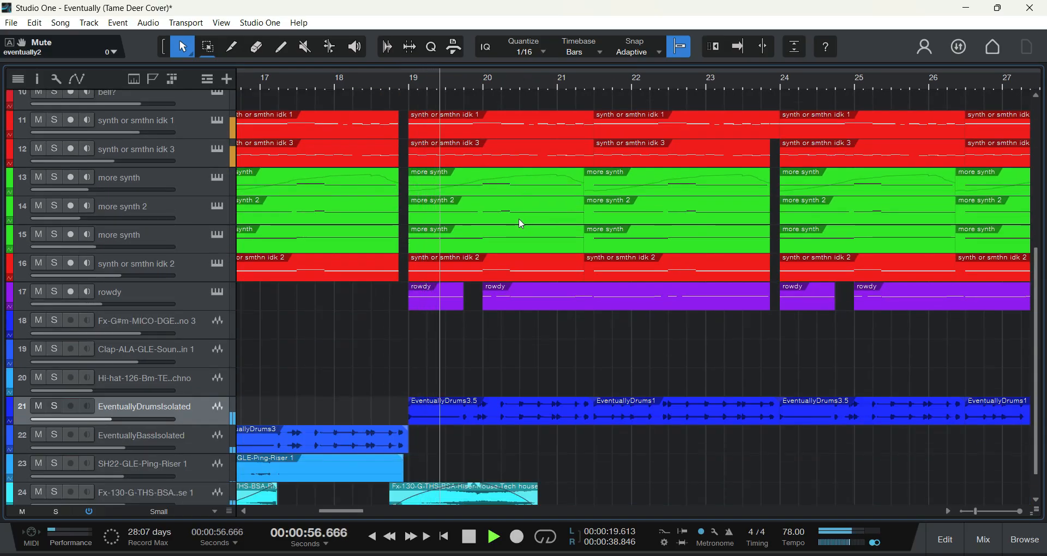
scroll(518, 220, "down", 1)
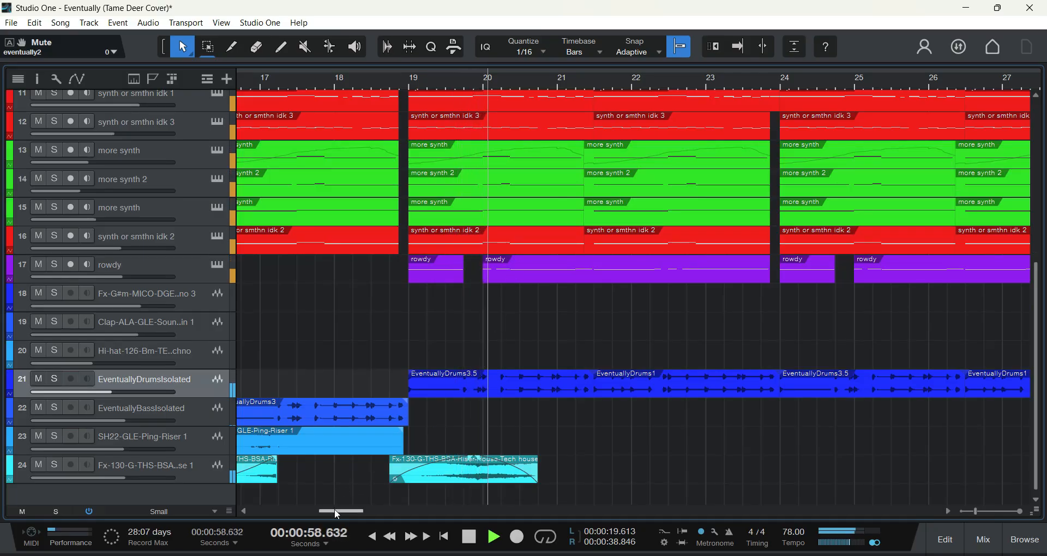
Step: Follow playback through the bell? and synth sections to the end of the song, and stop it after the last clips in bar 39
left_click_drag(336, 508, 347, 508)
scroll(489, 452, "up", 3)
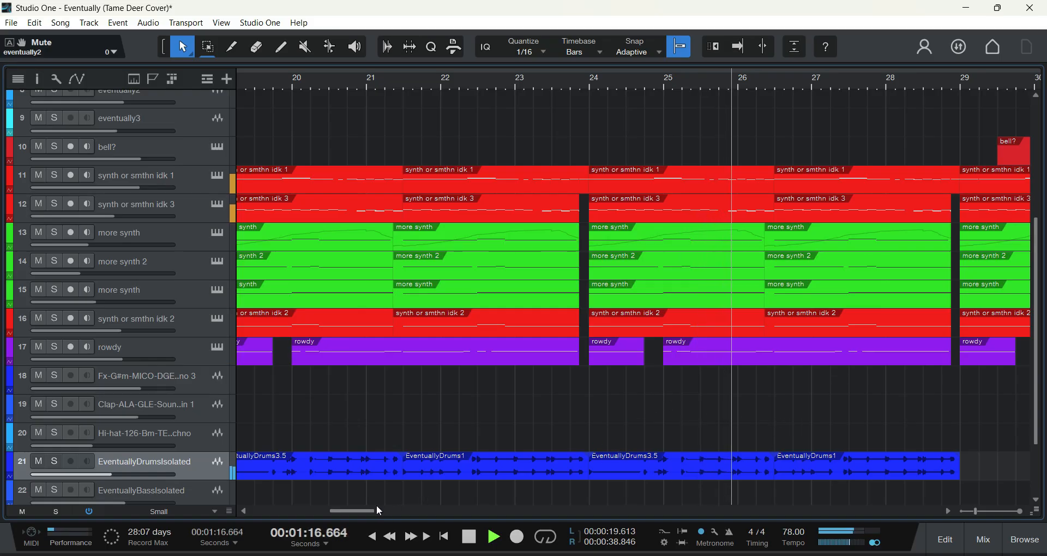
left_click_drag(371, 511, 395, 511)
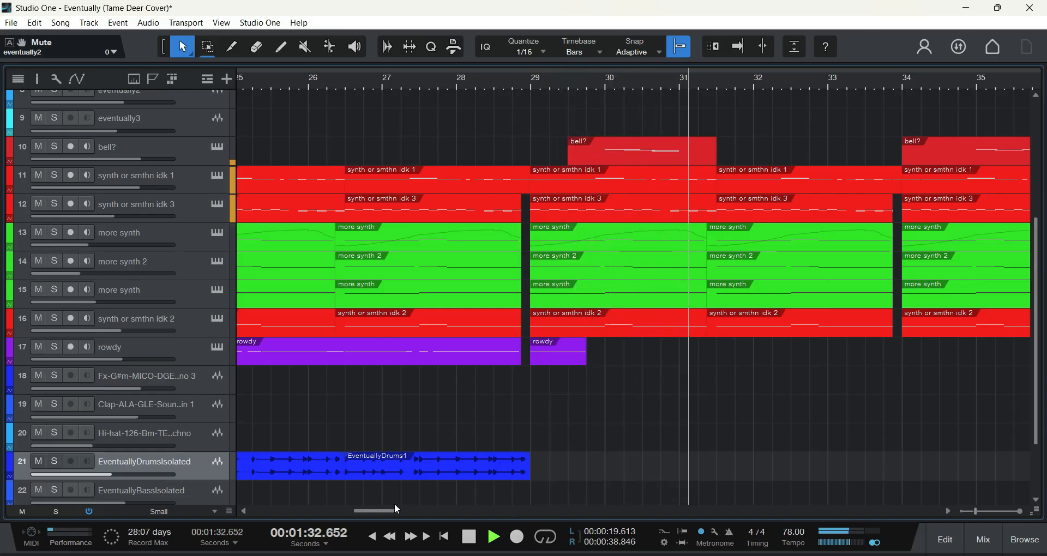
left_click_drag(395, 511, 417, 506)
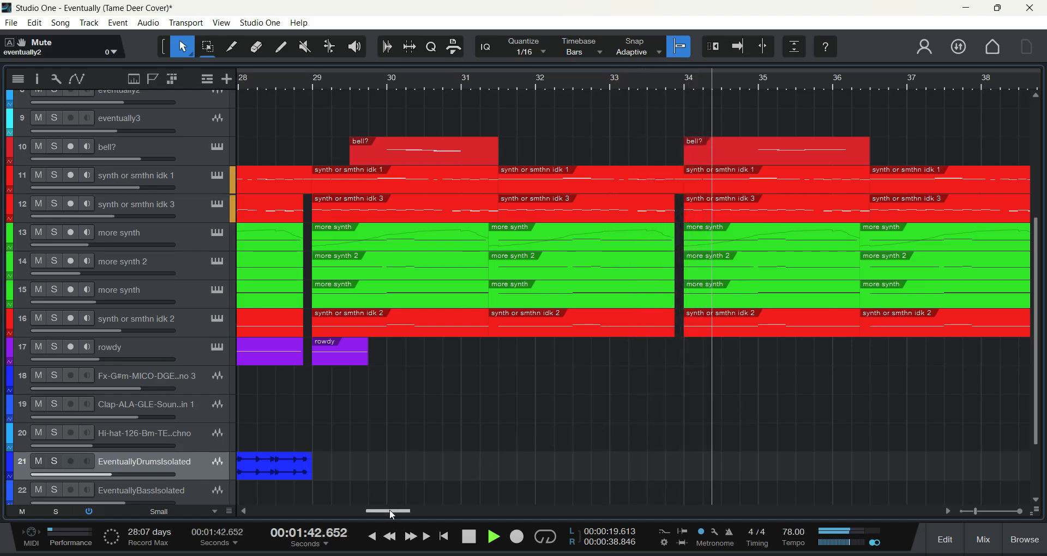
left_click_drag(389, 509, 400, 511)
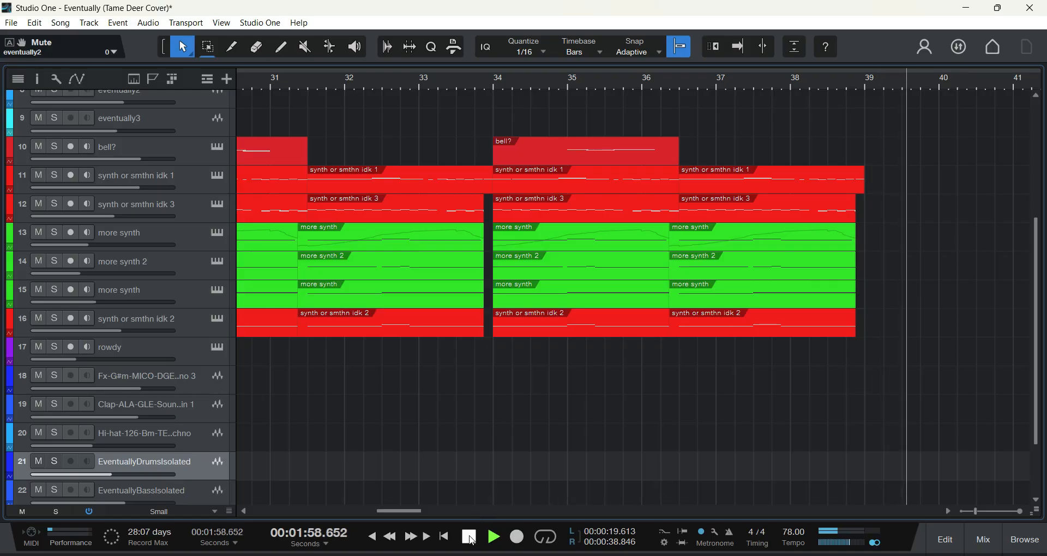
key("space")
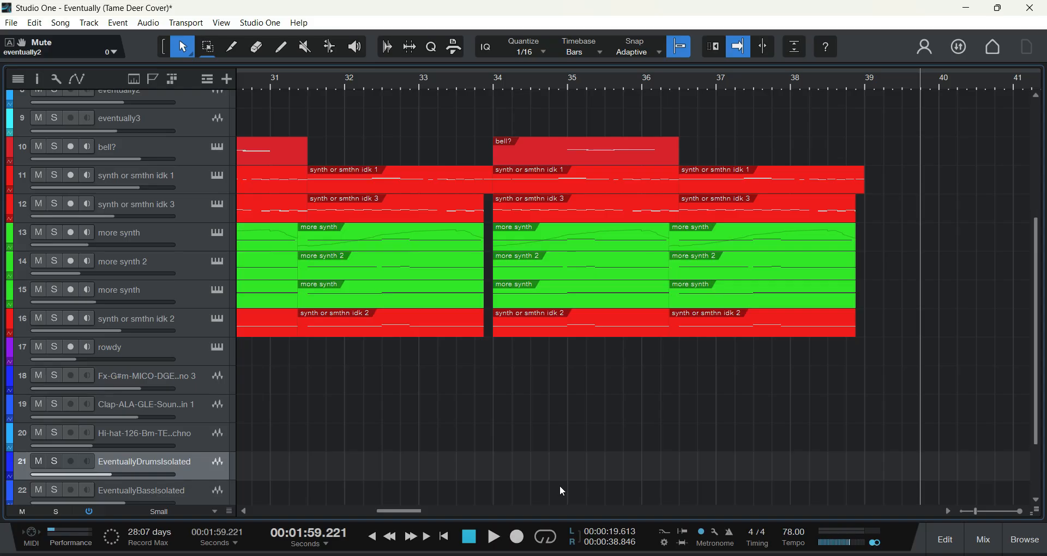
Step: Go back over the song's ending and select the synth or smthn idk 1 track, followed by the first bell? clip in bar 29
scroll(348, 441, "up", 4)
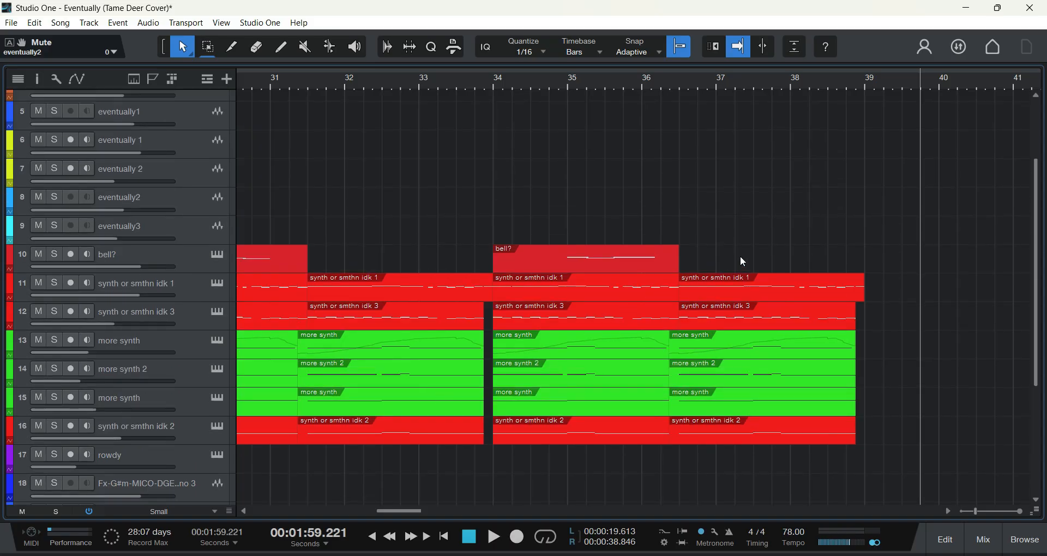
scroll(742, 262, "up", 4)
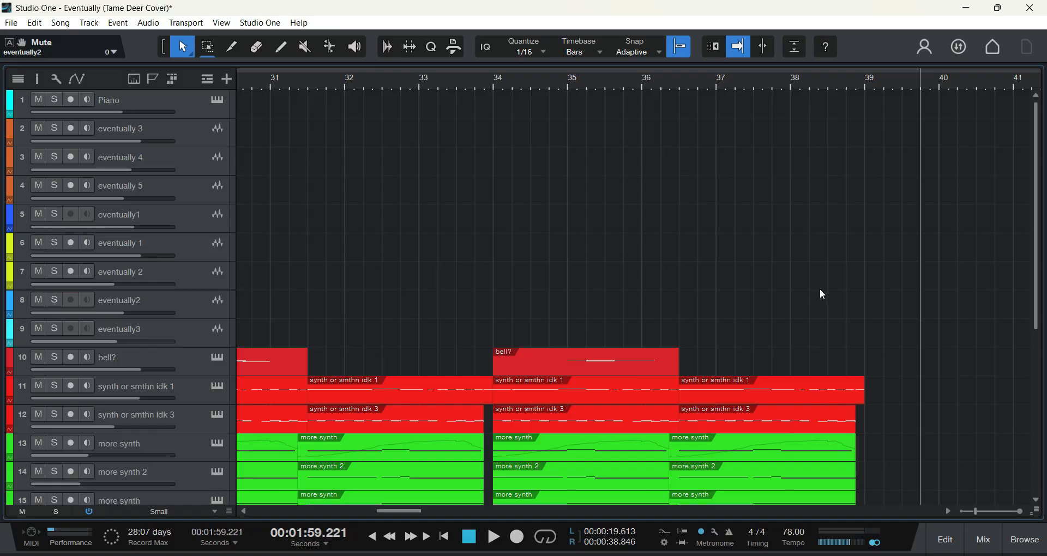
left_click_drag(409, 511, 370, 510)
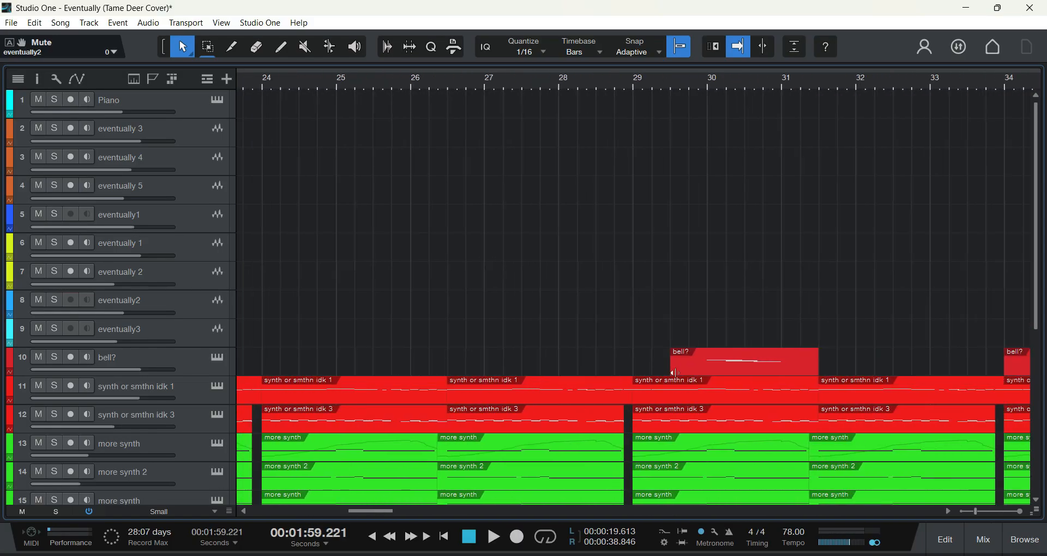
scroll(781, 272, "down", 2)
left_click(206, 346)
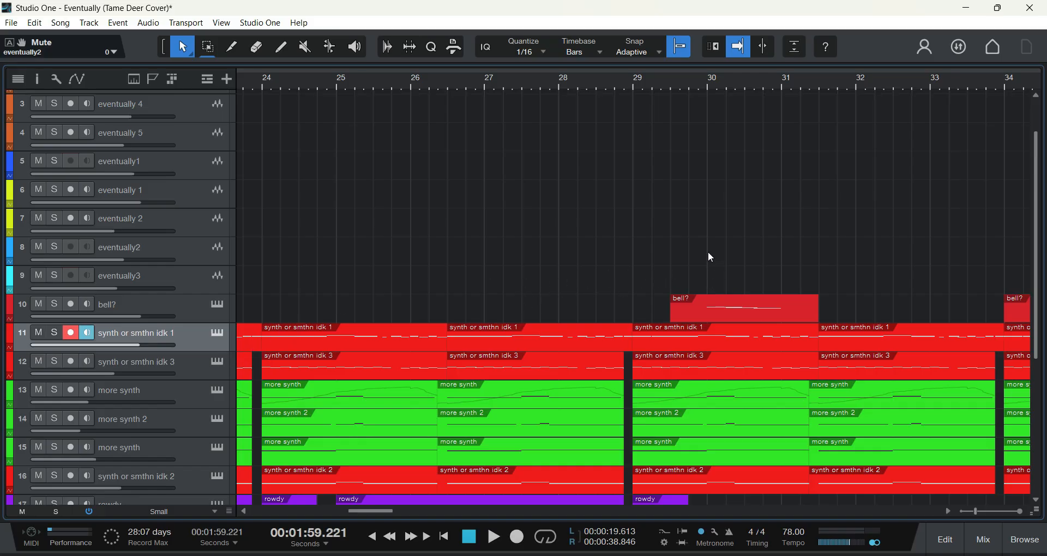
left_click(774, 299)
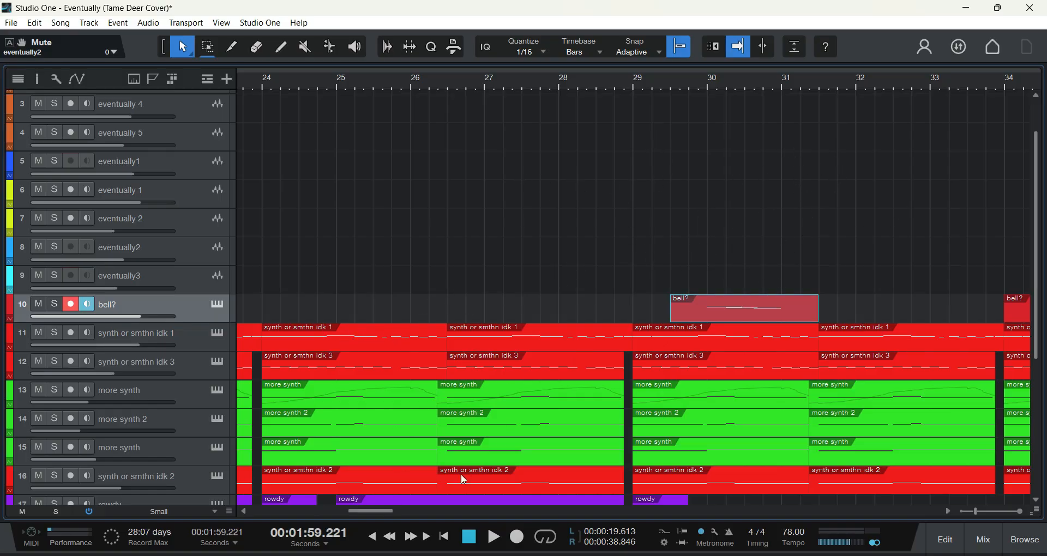
Step: Select both bell? clips between bars 29 and 36 together, clear the selection, and check the end of the arrangement
left_click_drag(360, 511, 376, 512)
left_click_drag(532, 238, 917, 323)
left_click(682, 297)
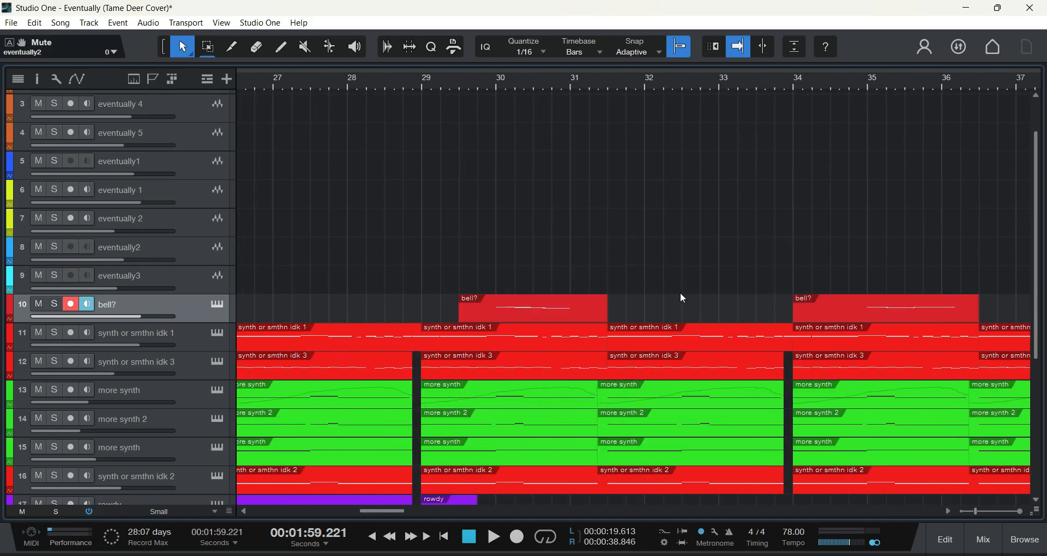
scroll(385, 508, "right", 3)
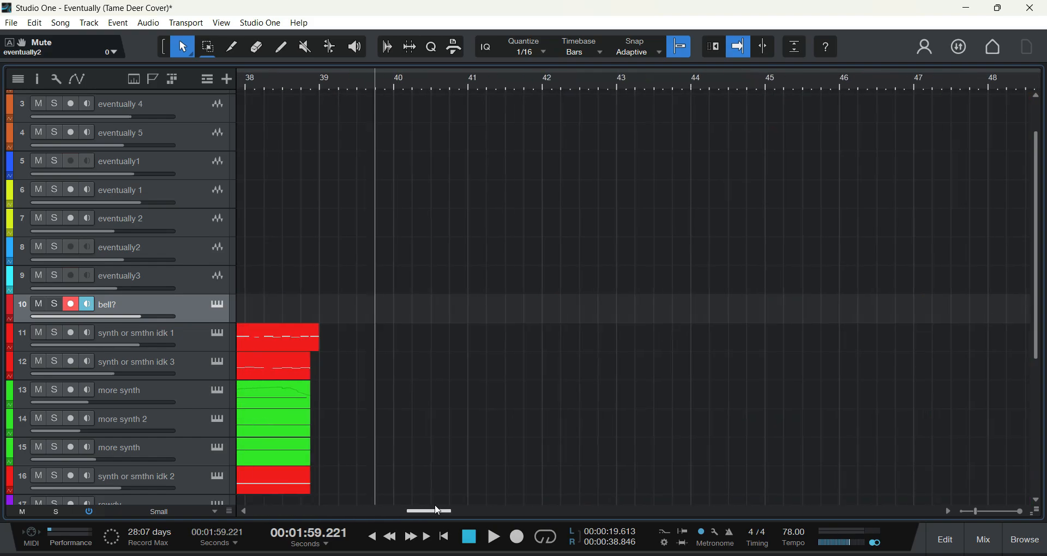
Step: Return to the beginning of the arrangement and look over the Piano, vocal and synth tracks
left_click_drag(379, 515, 264, 518)
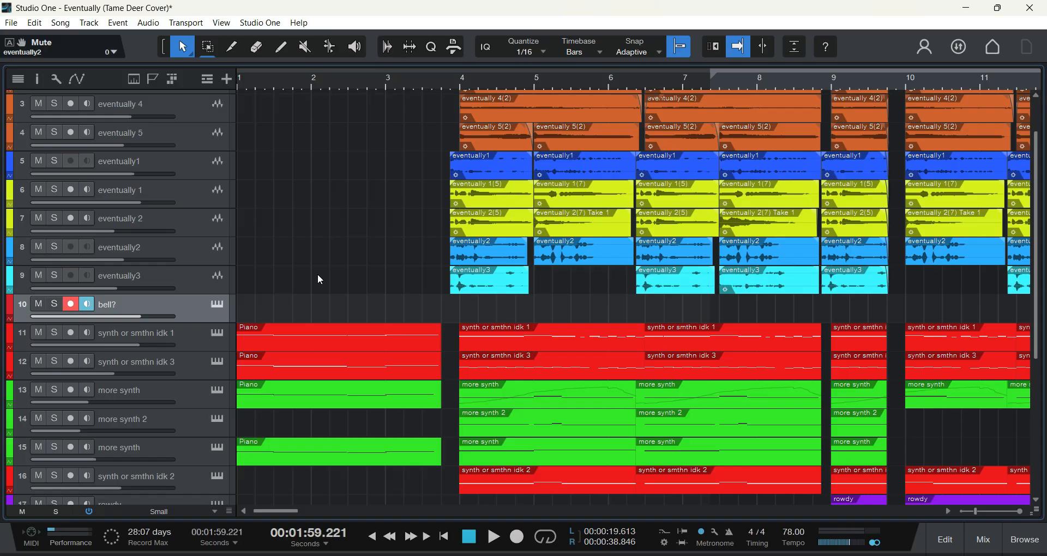
scroll(327, 276, "up", 2)
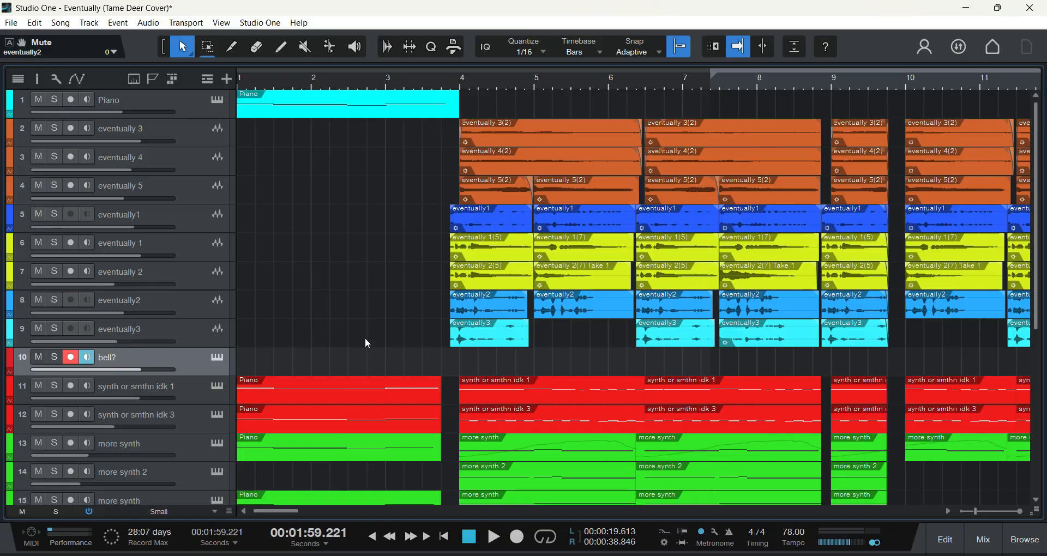
mouse_move(268, 511)
left_mouse_down()
mouse_move(372, 509)
mouse_move(267, 509)
left_mouse_up()
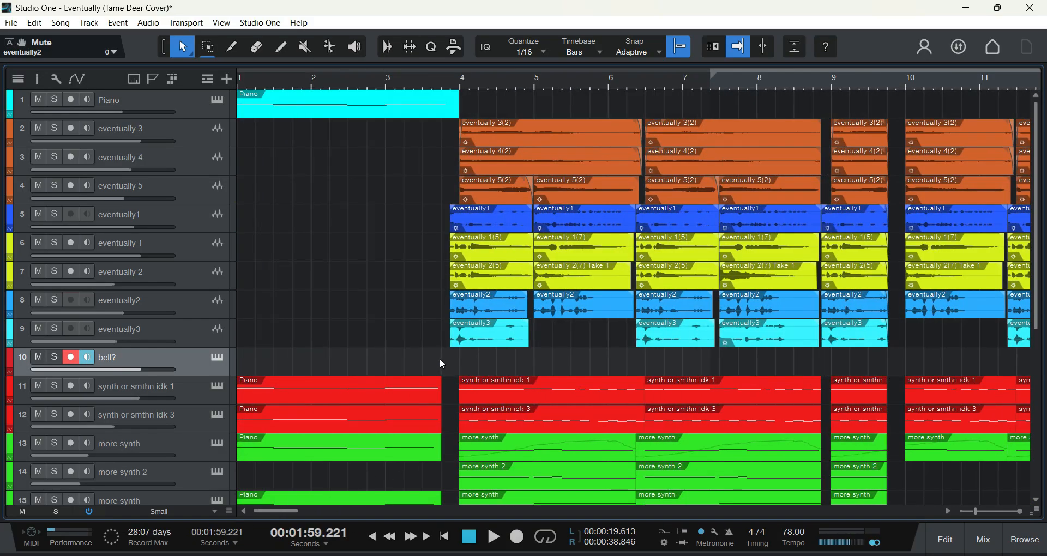